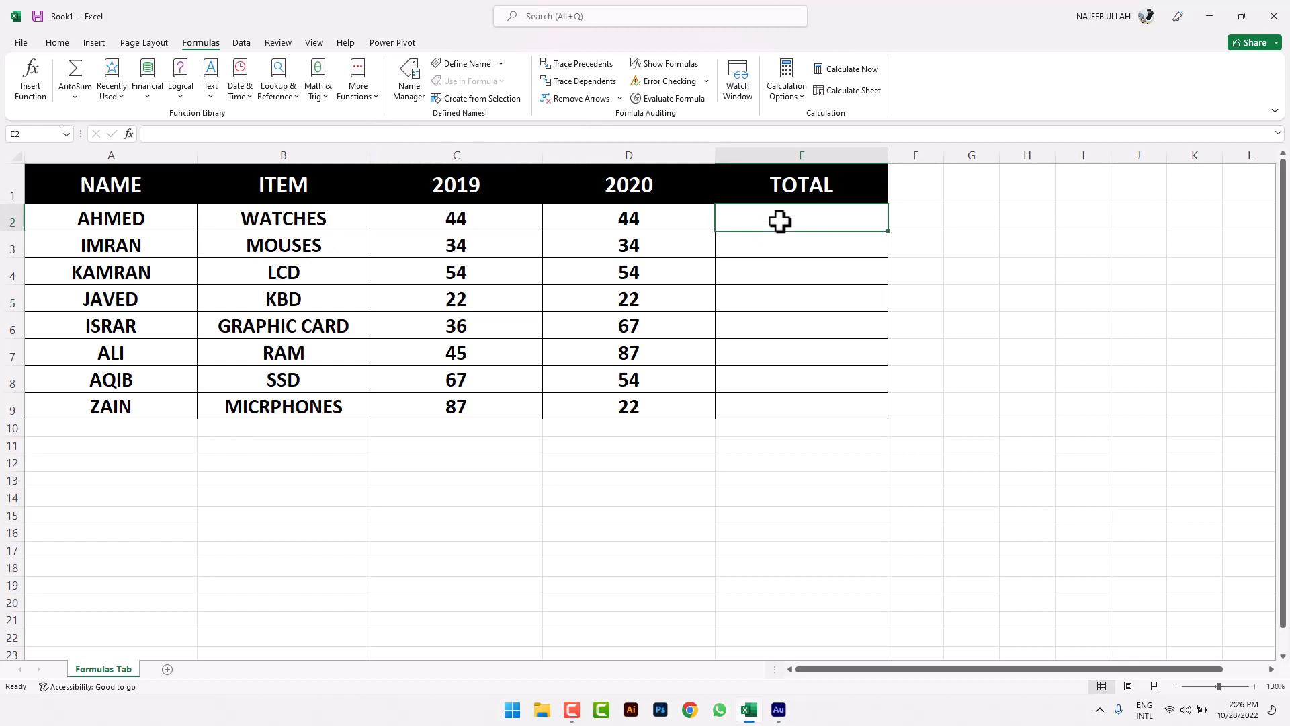
Total the 2019 and 2020 values in E2 with =SUM(C2:D2) and fill the formula down to E9.
type("=SUM(")
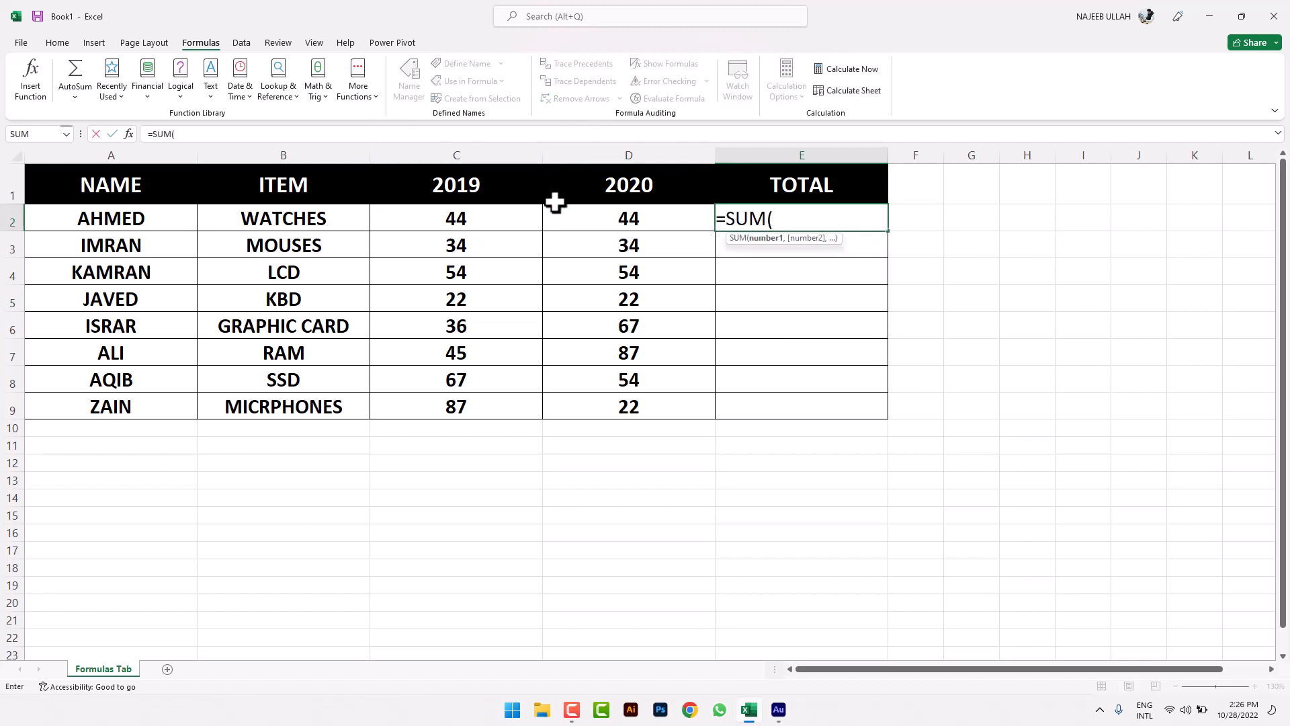
left_click(489, 233)
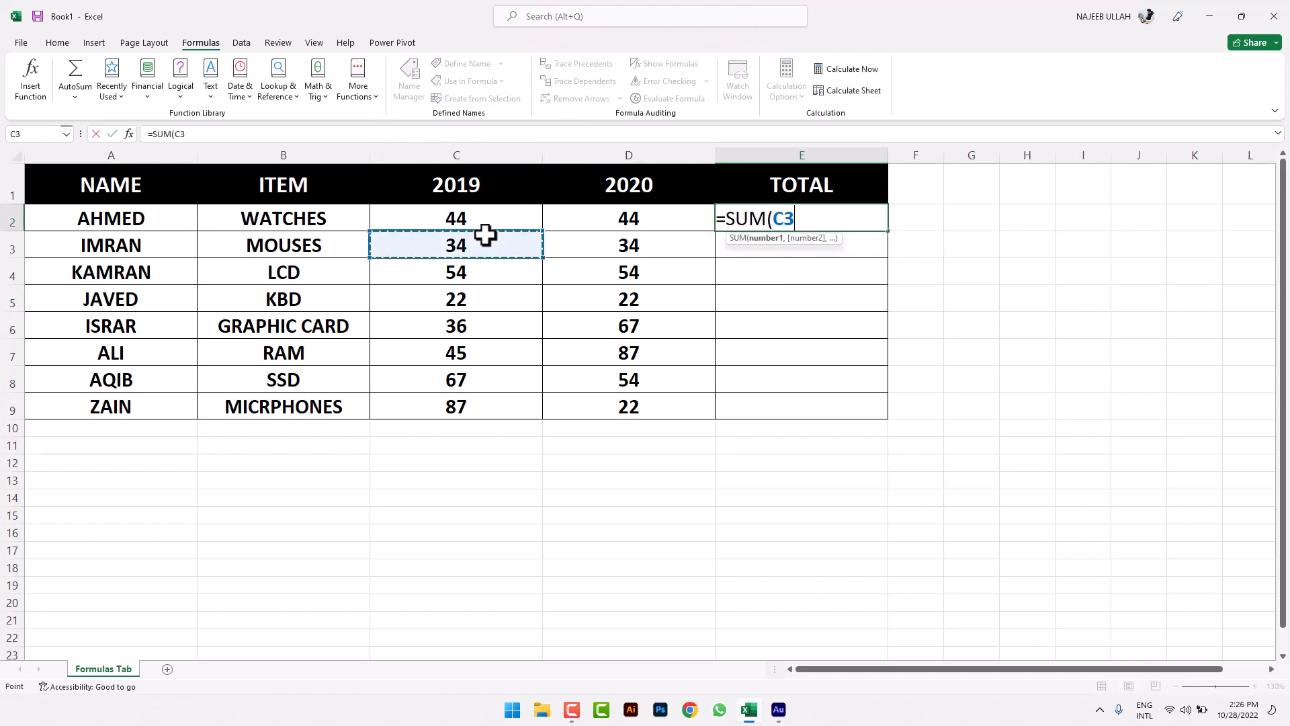
left_click_drag(471, 219, 574, 227)
key("Return")
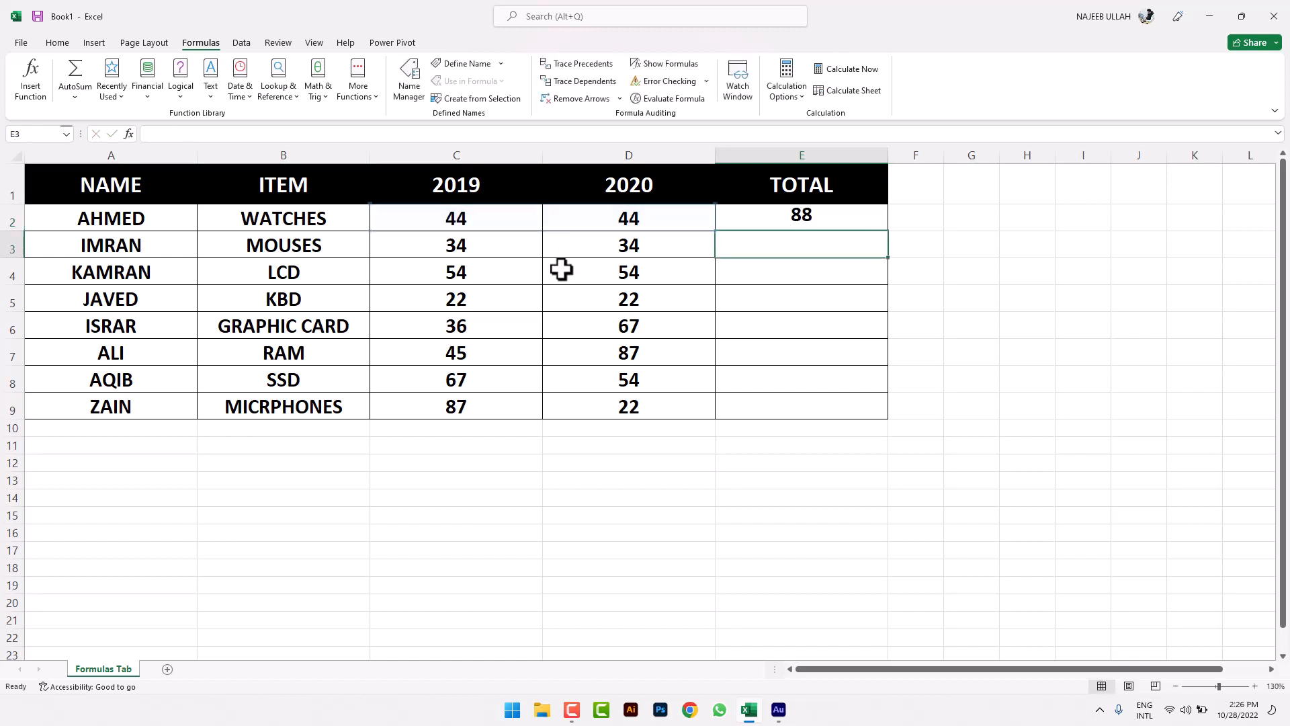
left_click(845, 216)
left_click_drag(887, 232, 865, 406)
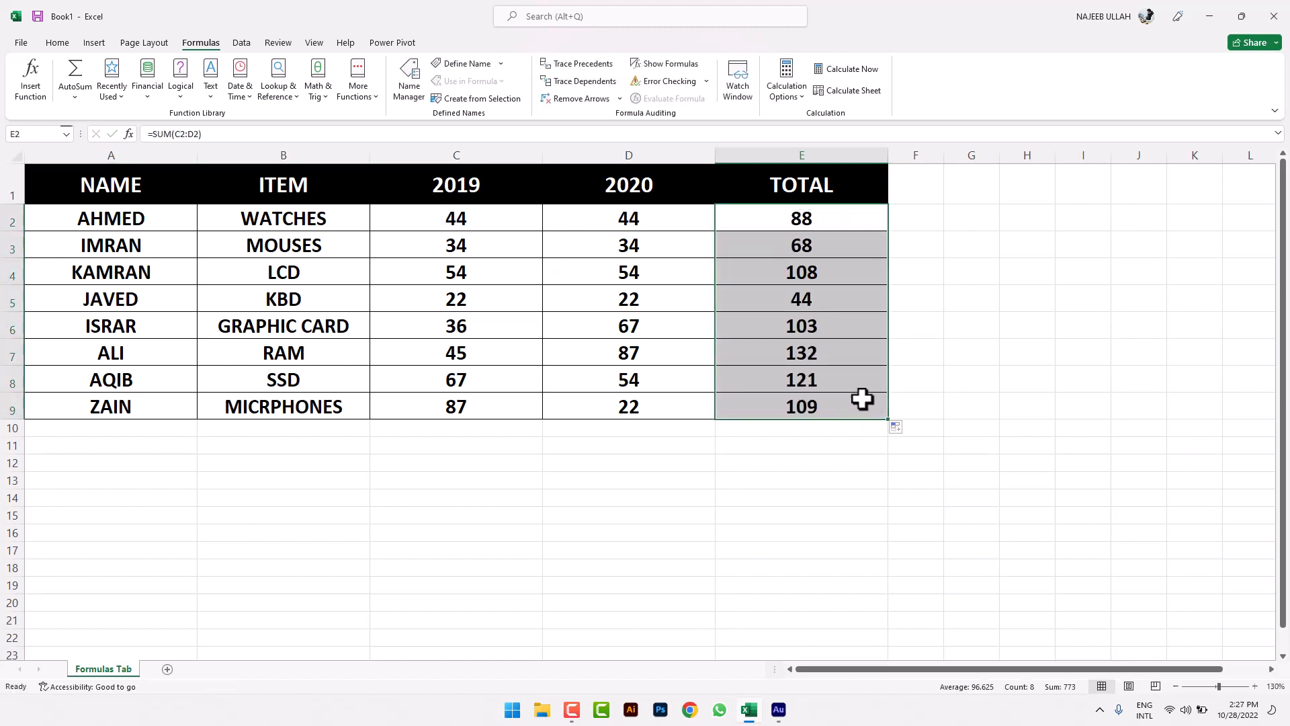
Clear the total formulas from E2:E9.
key("Delete")
left_click(895, 372)
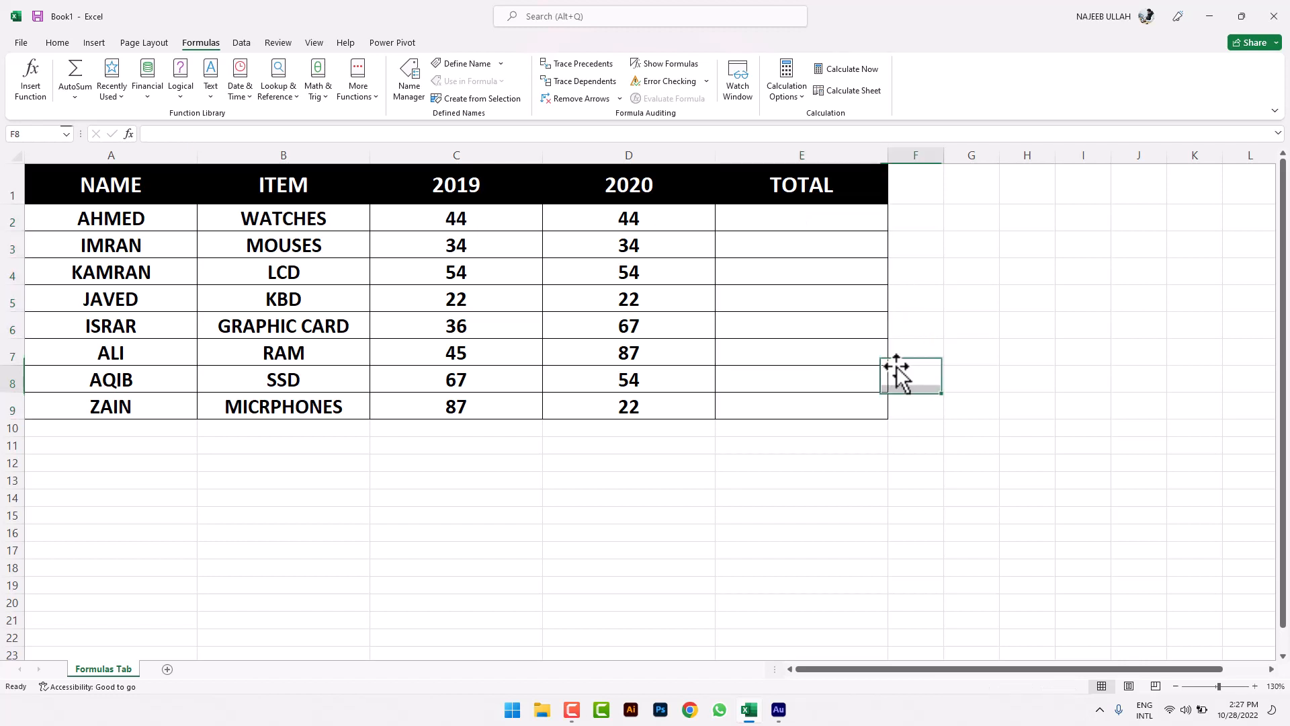
Insert the SUM function in E2 through the Insert Function dialog with arguments C2 and D2, and review the resulting formula.
left_click(855, 221)
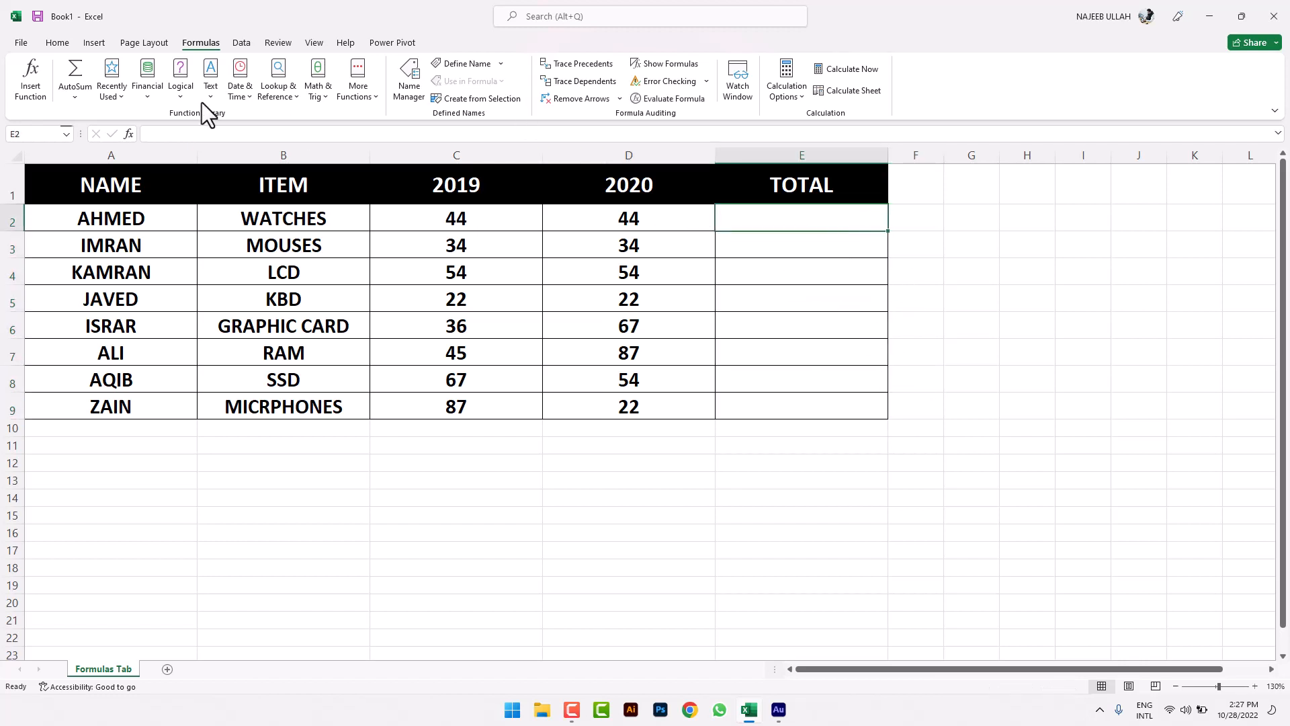
left_click(34, 98)
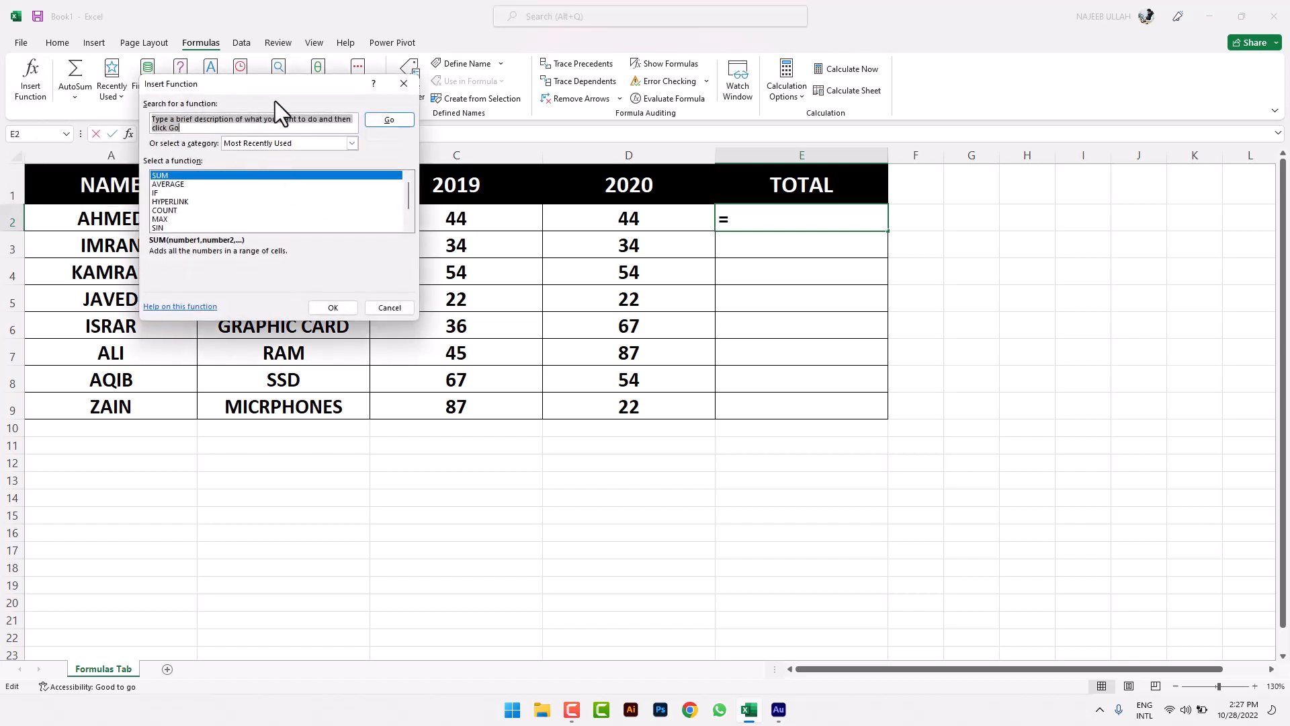
left_click_drag(280, 84, 304, 428)
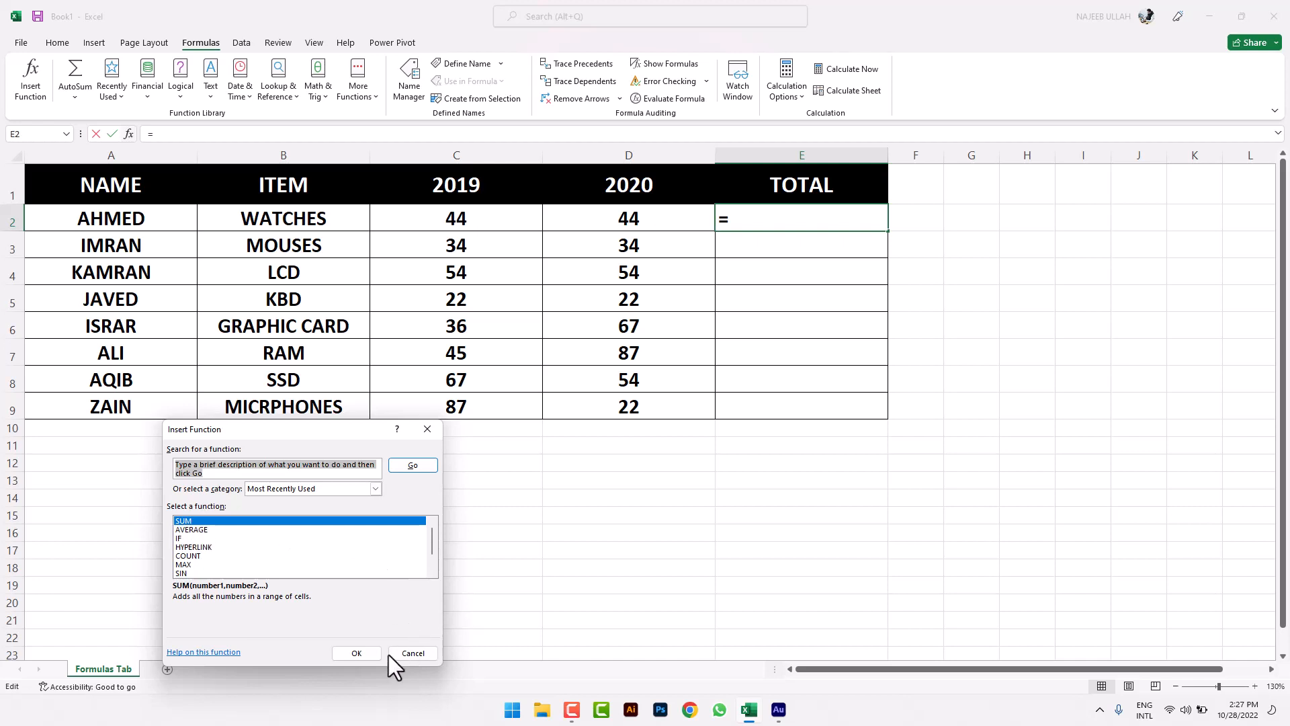
left_click(370, 652)
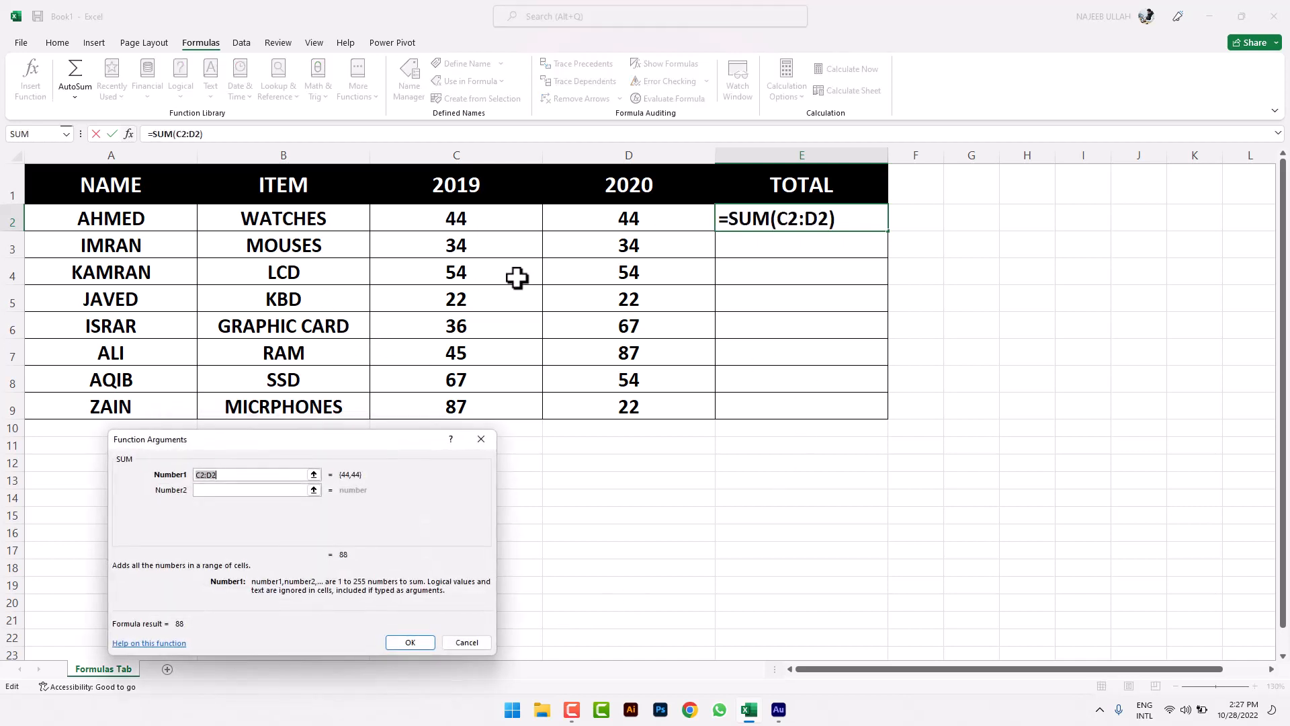
left_click(485, 219)
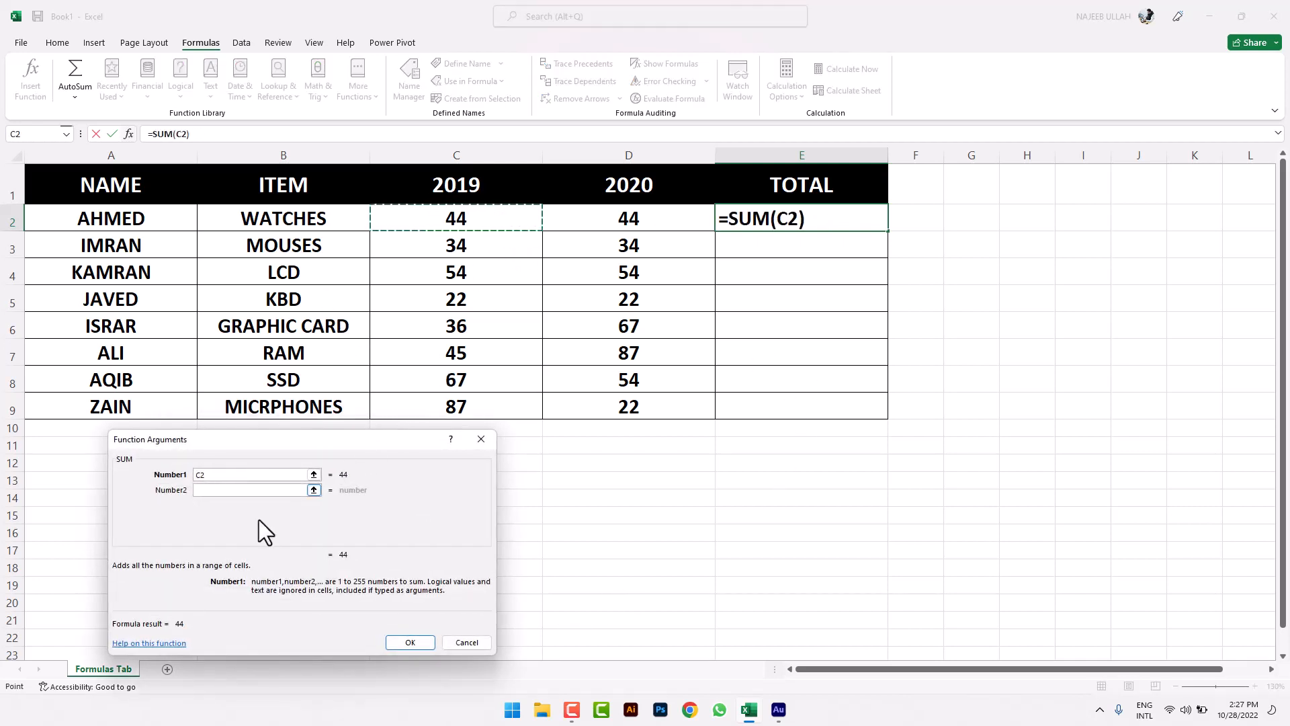
left_click(261, 490)
left_click(618, 244)
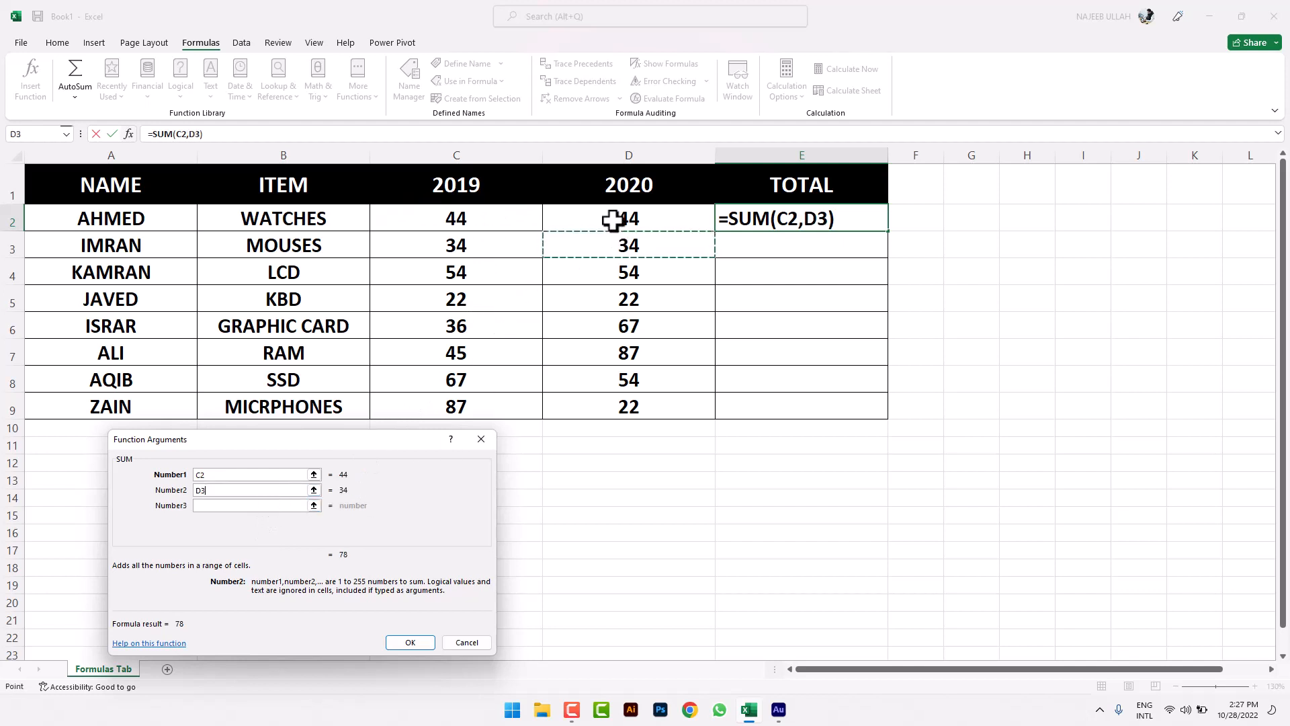
left_click(612, 220)
left_click(412, 642)
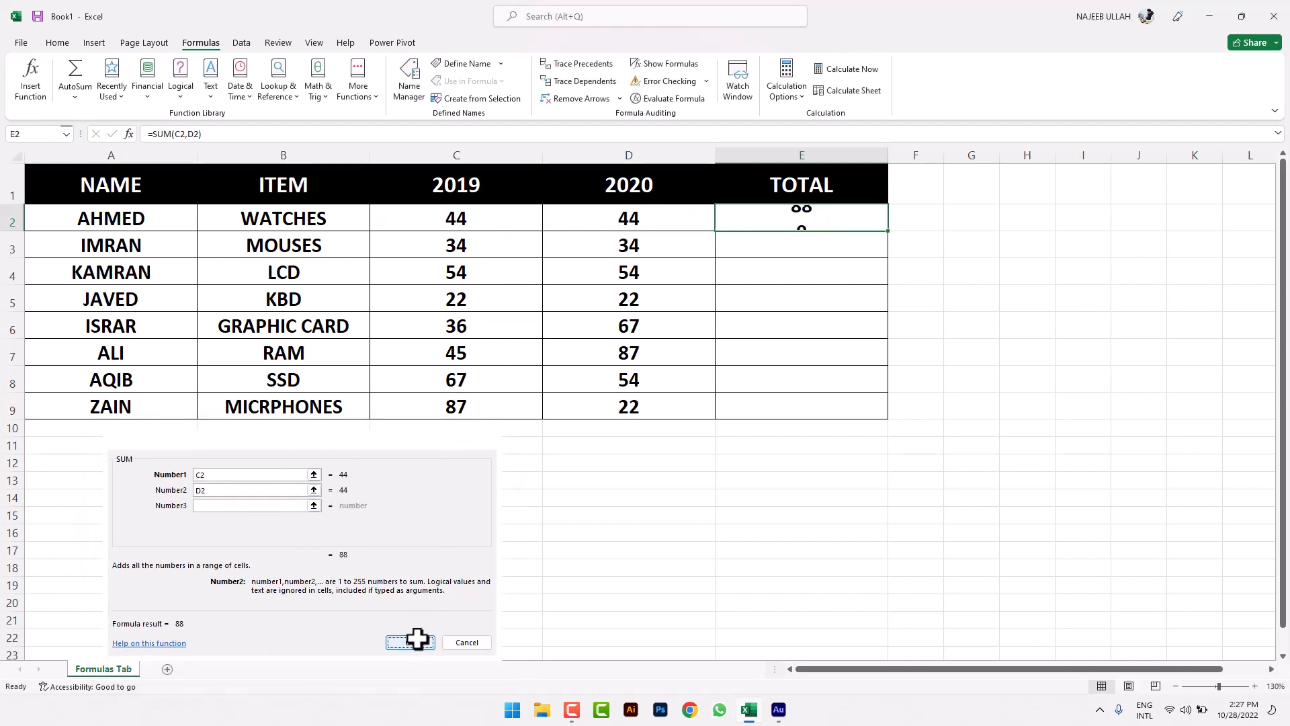
double_click(804, 219)
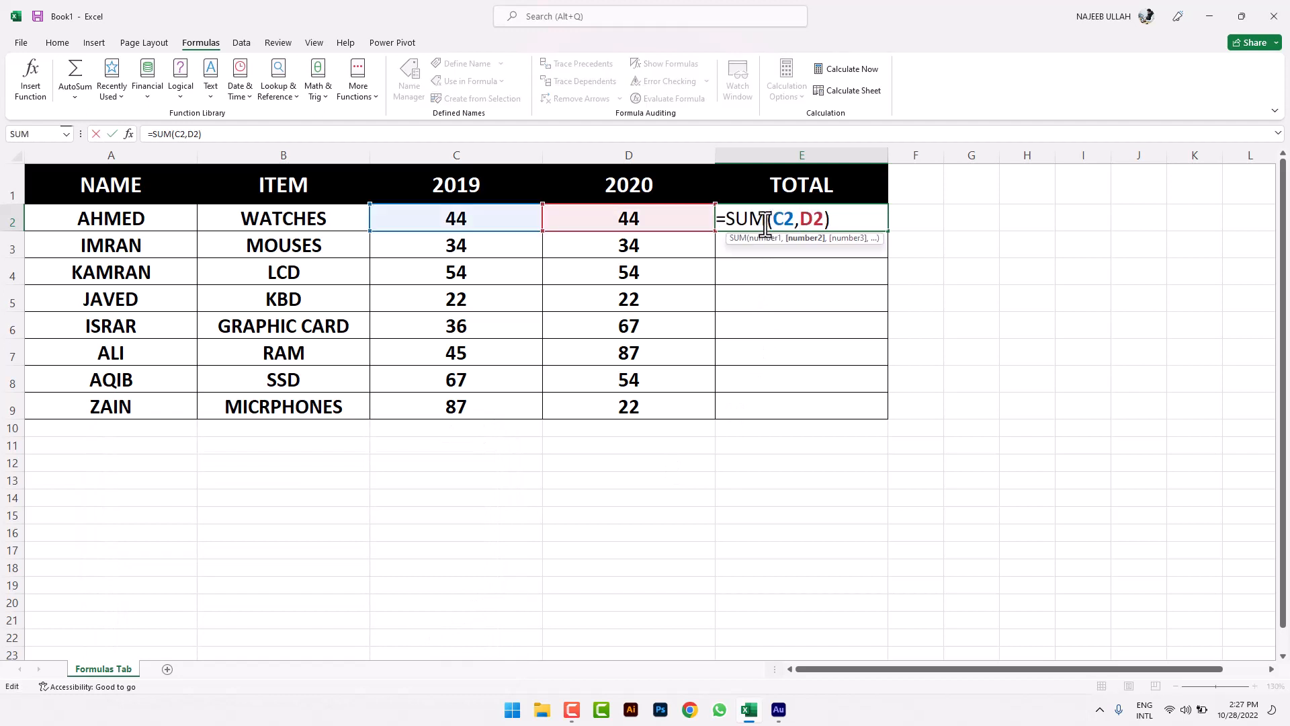
key("Return")
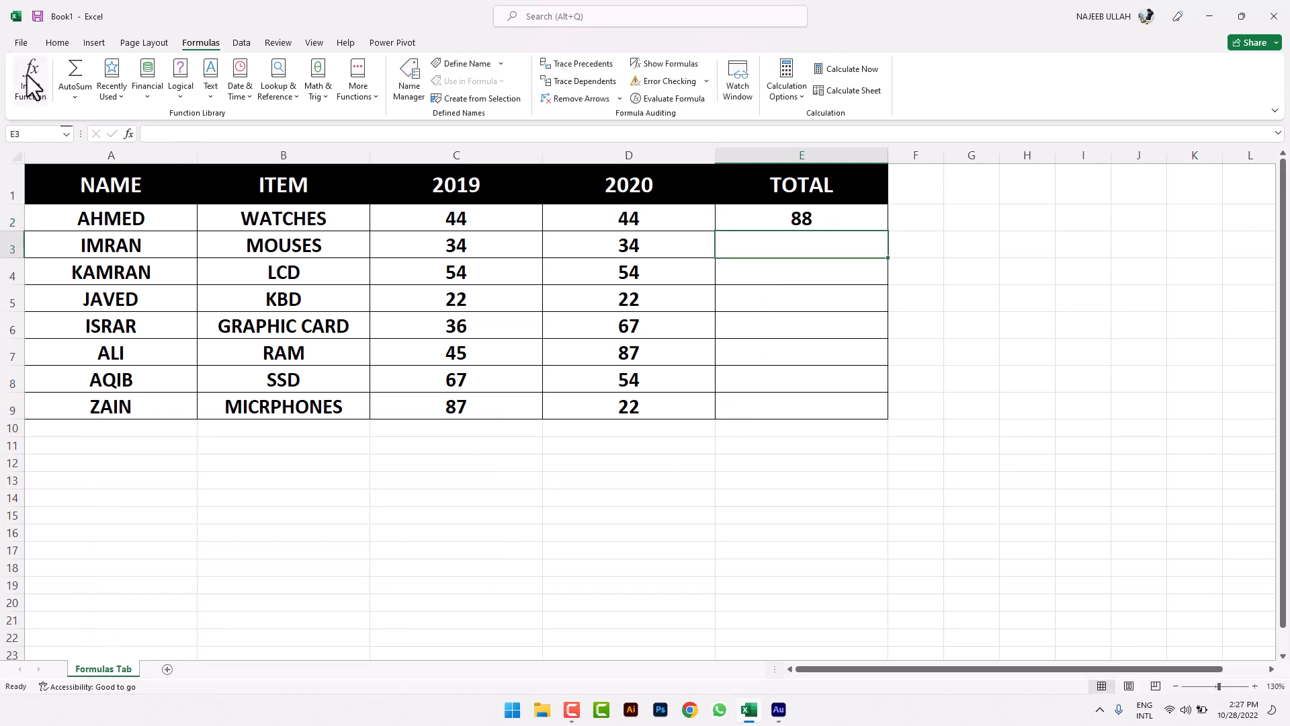
Total C3:D3 in cell E3 with the AutoSum Sum function.
left_click(64, 98)
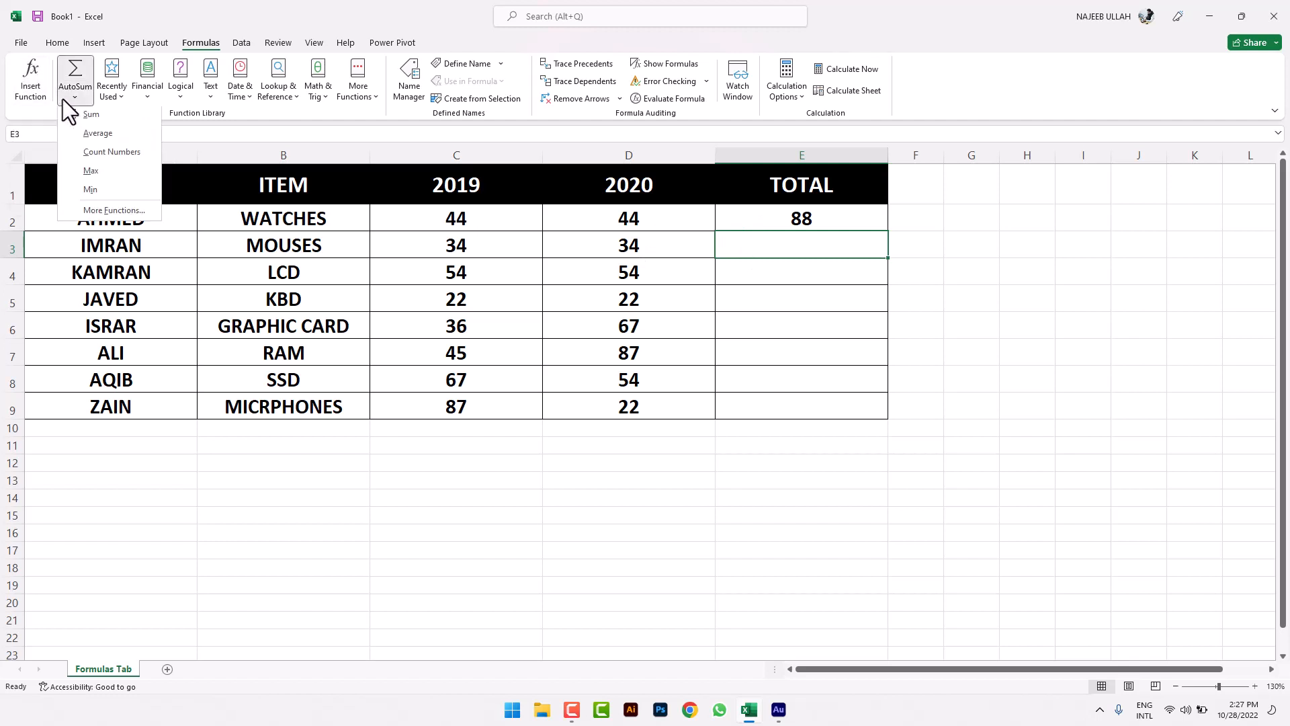
left_click(74, 37)
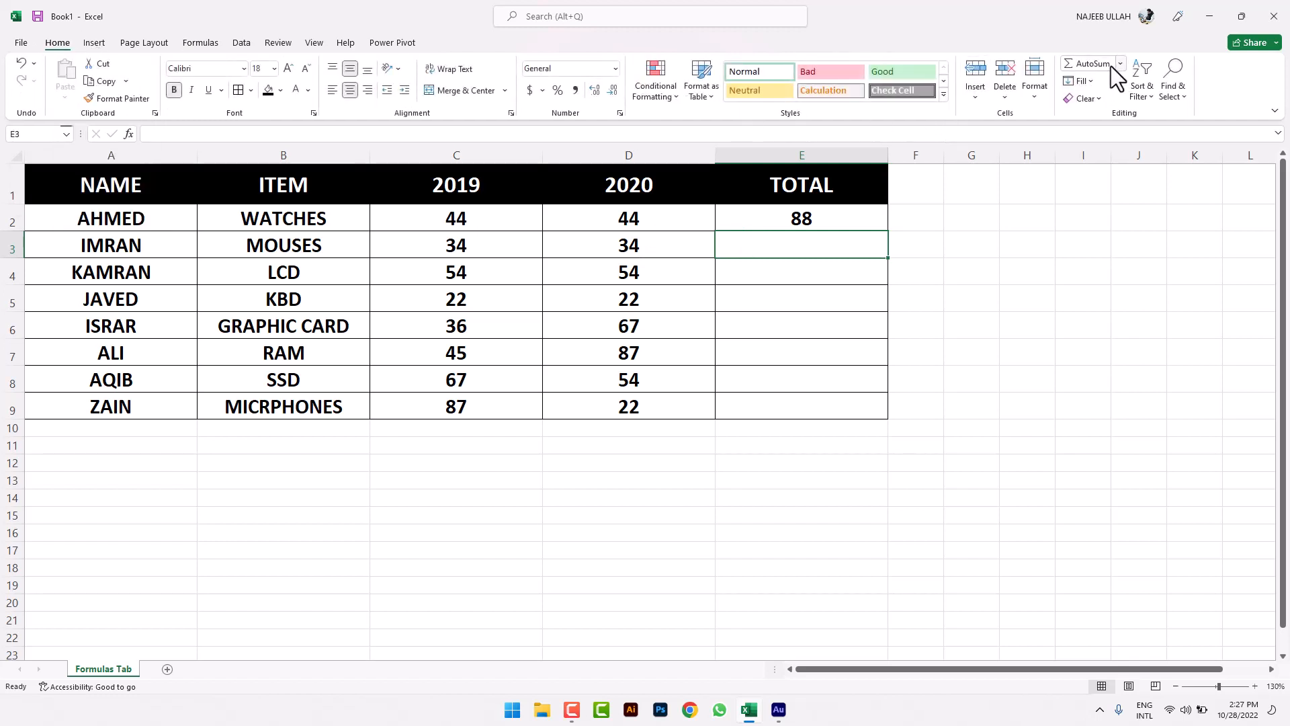
left_click(195, 43)
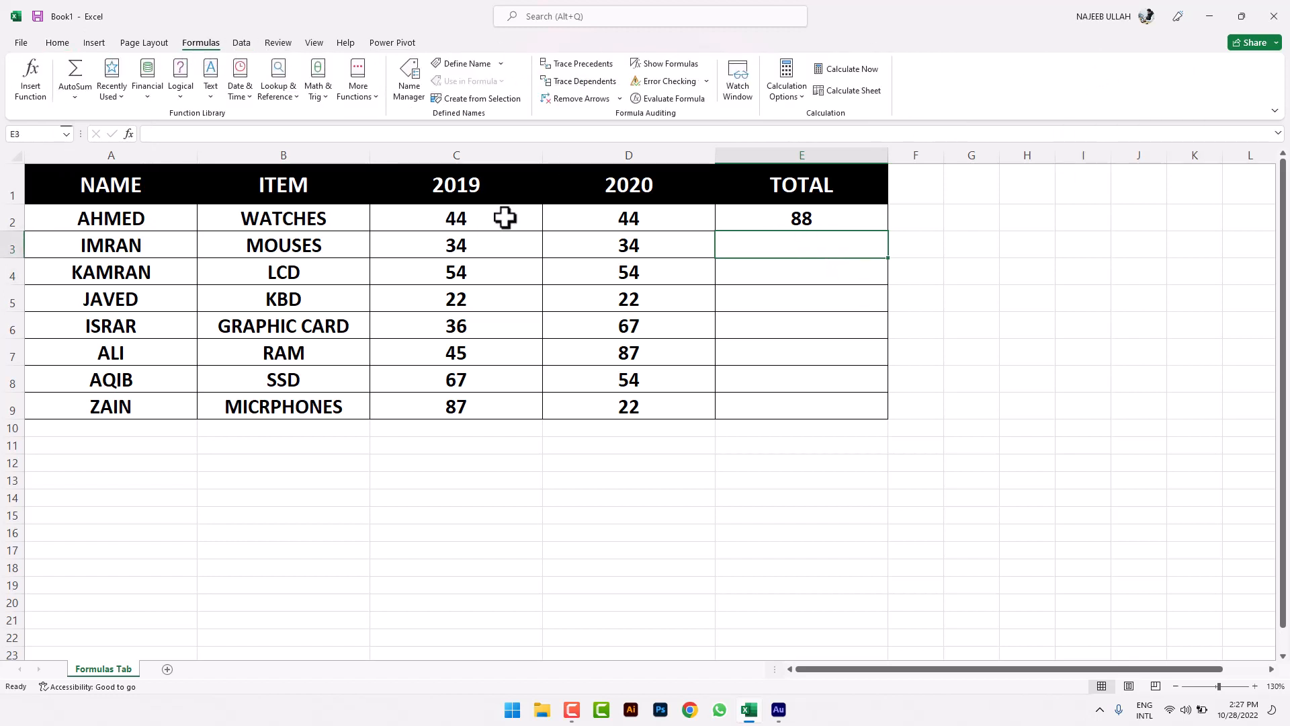
left_click(86, 93)
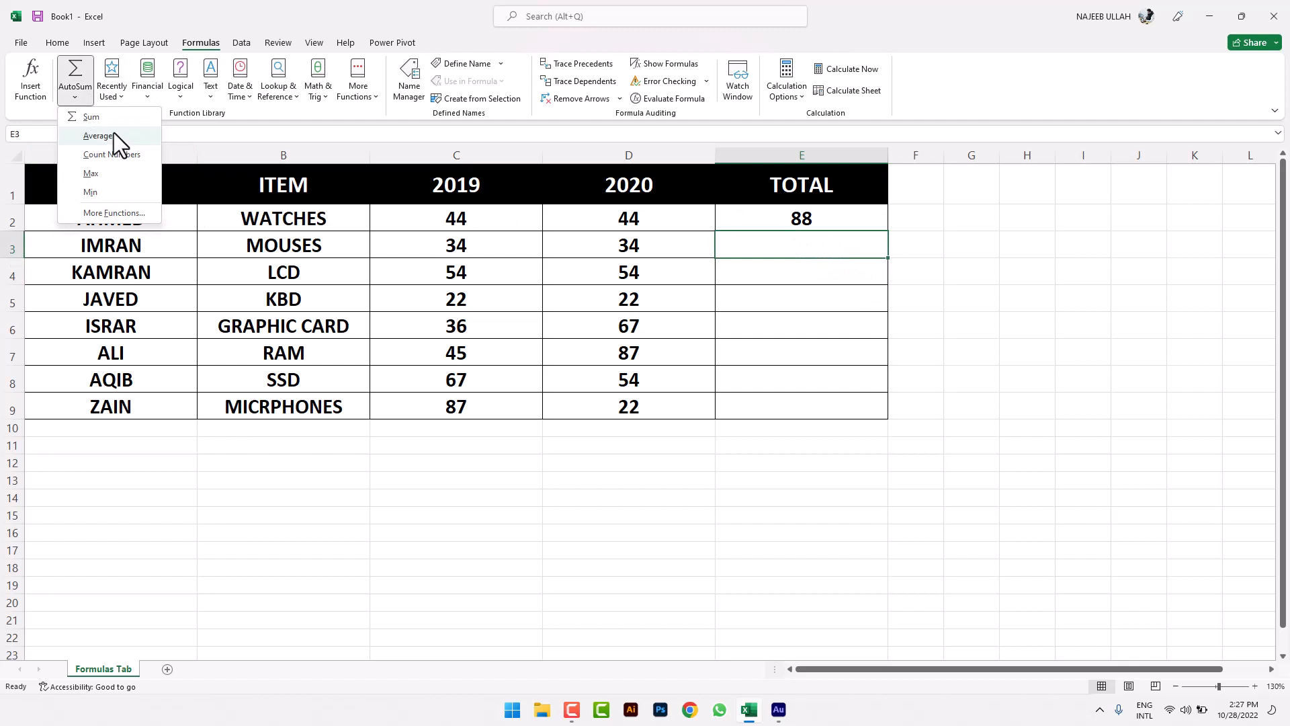
left_click(114, 118)
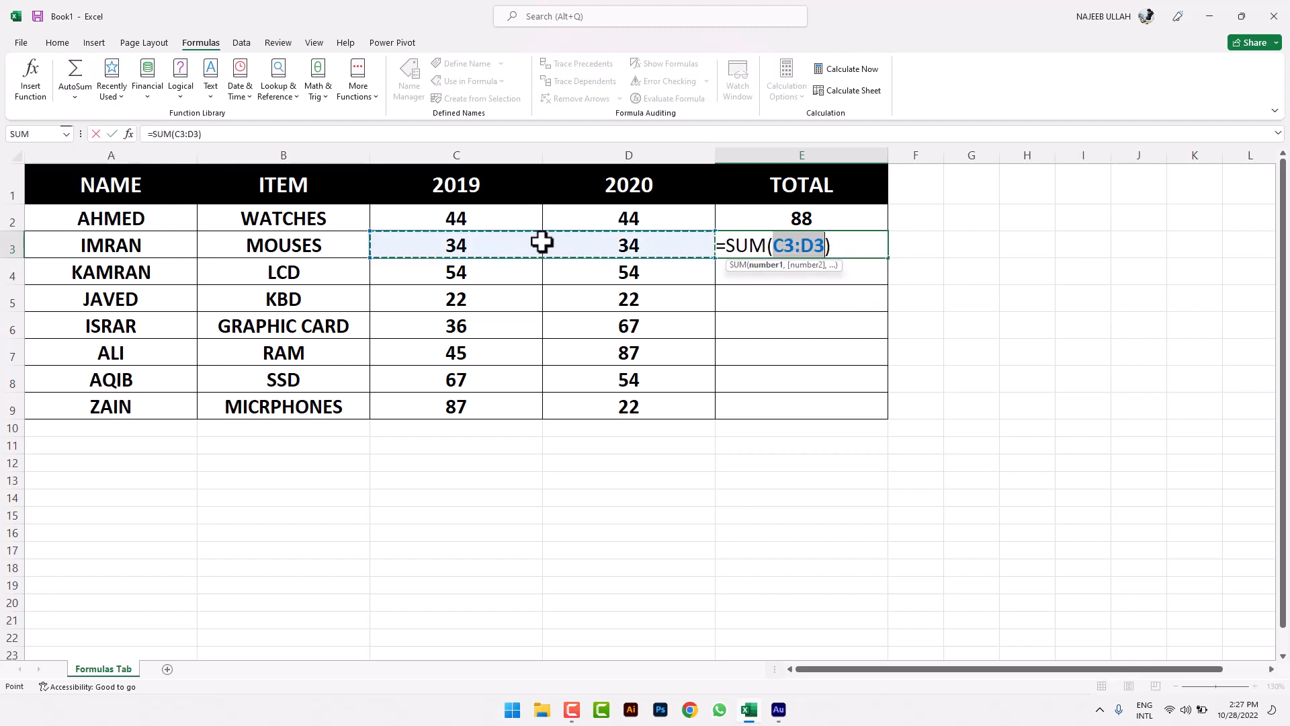
key("Return")
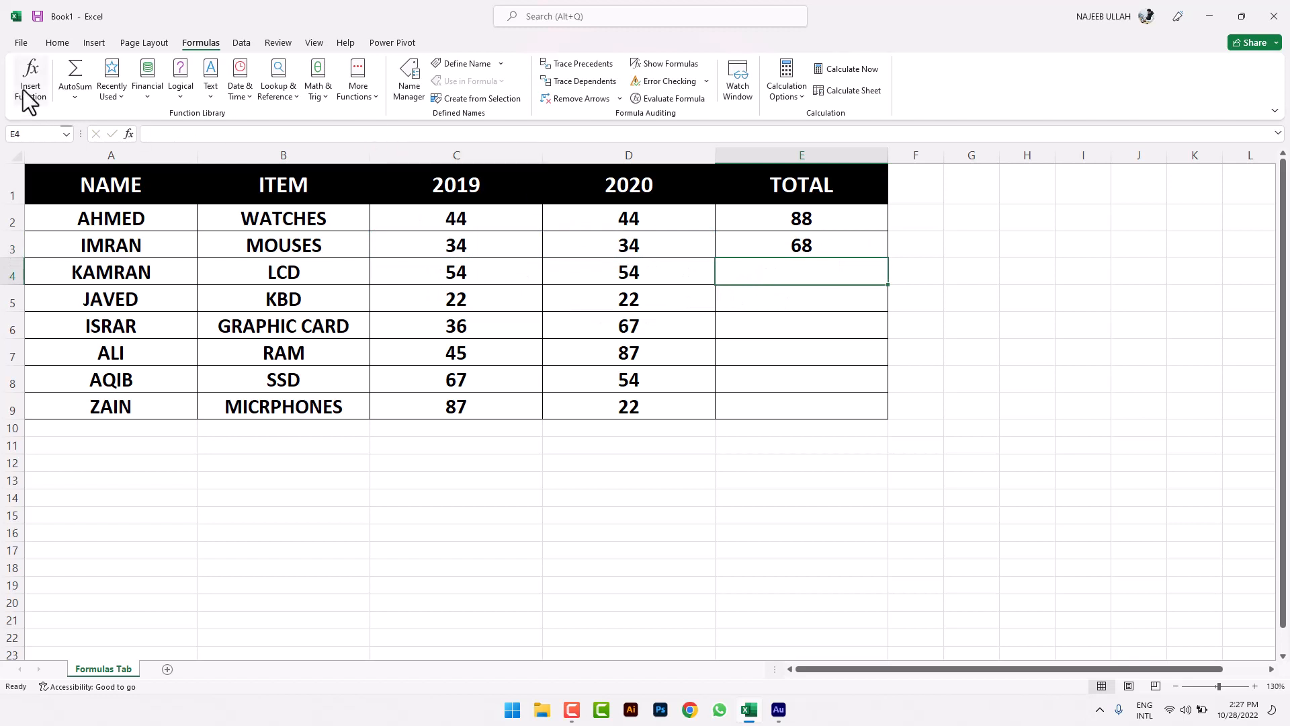
Use the AutoSum Max function in E4 to find the highest value in C4:D6.
left_click(78, 97)
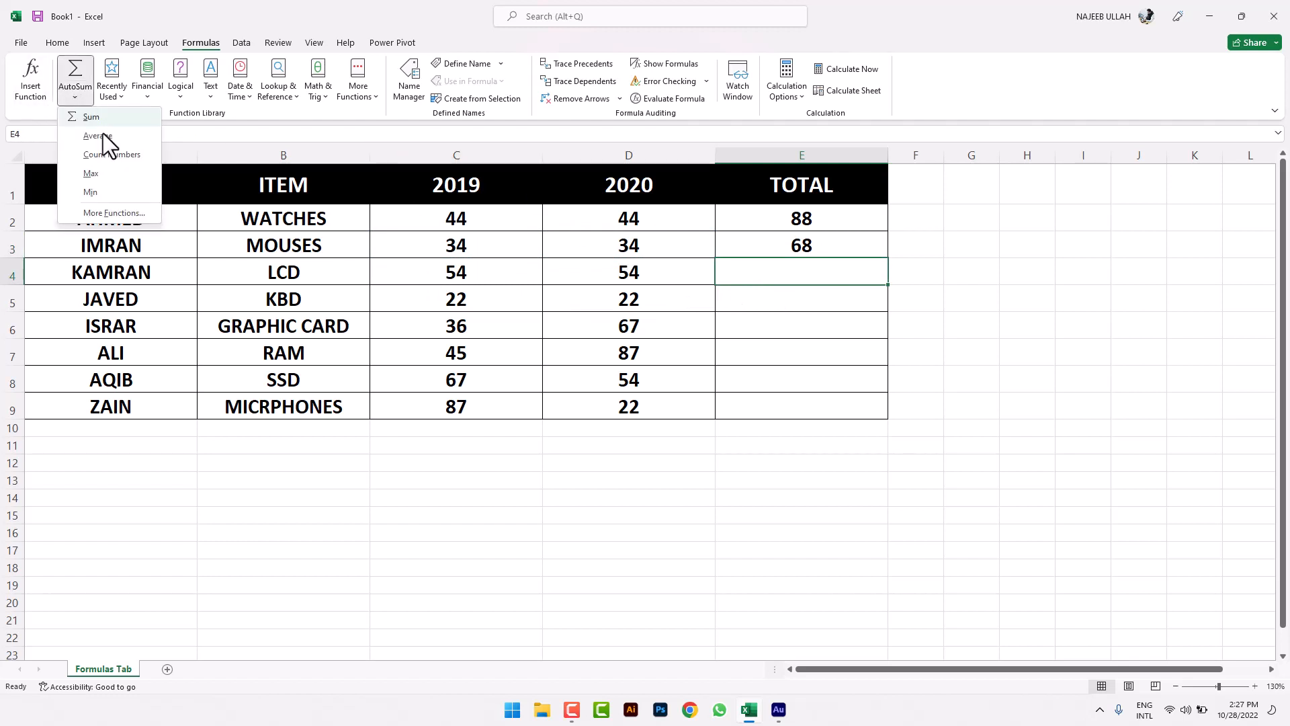
left_click(102, 172)
left_click_drag(505, 270, 587, 331)
key("Return")
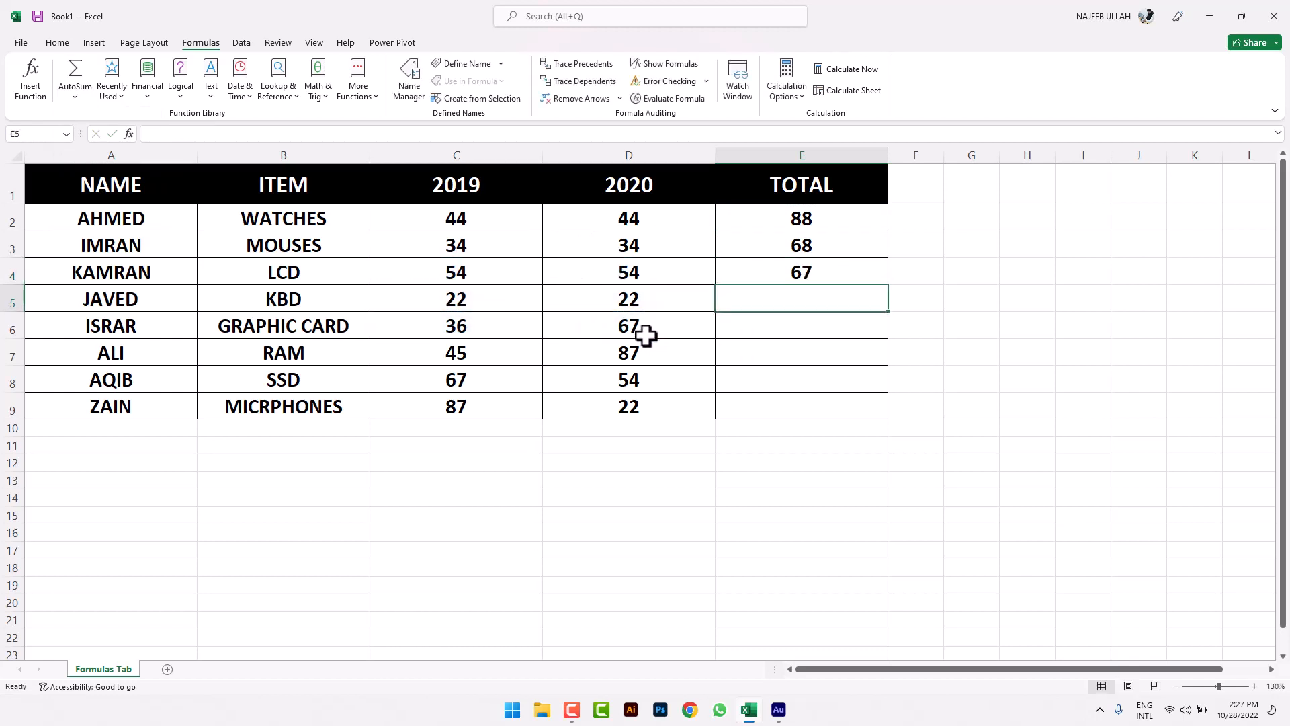
Clear the formulas from cells E2, E3 and E4 in the TOTAL column.
left_click_drag(798, 246, 803, 262)
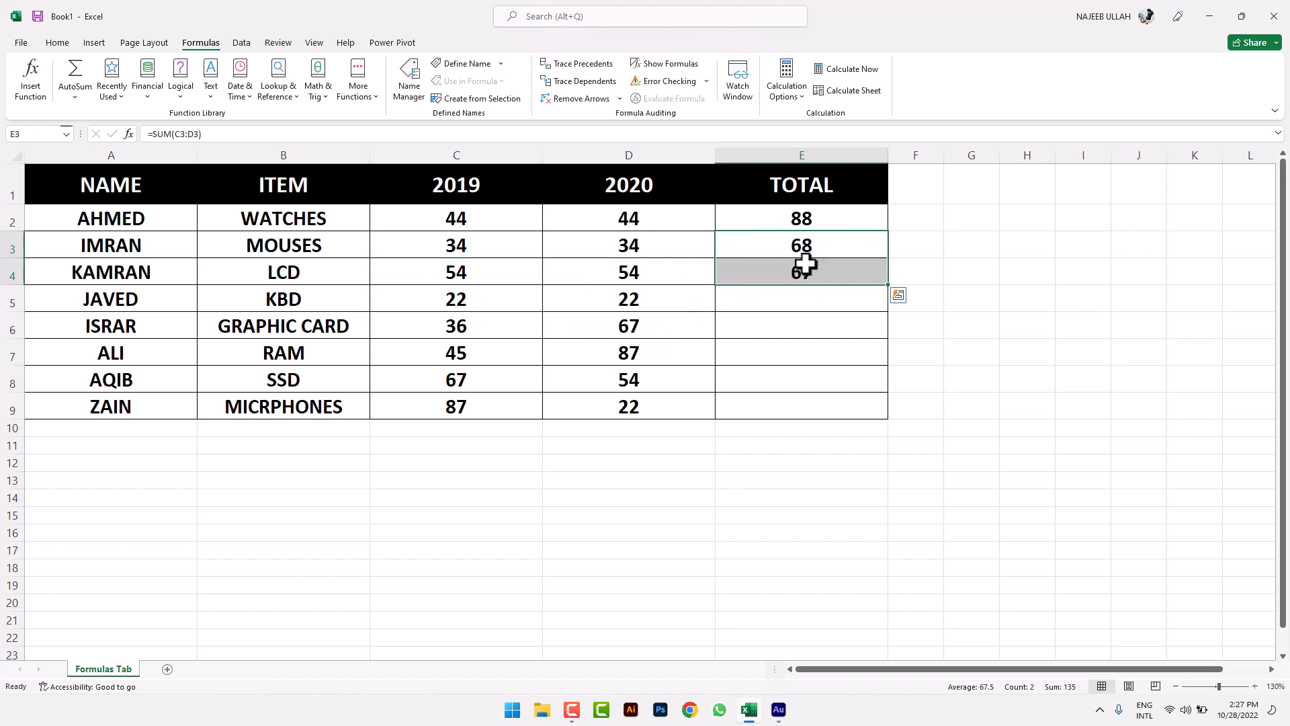
key("Delete")
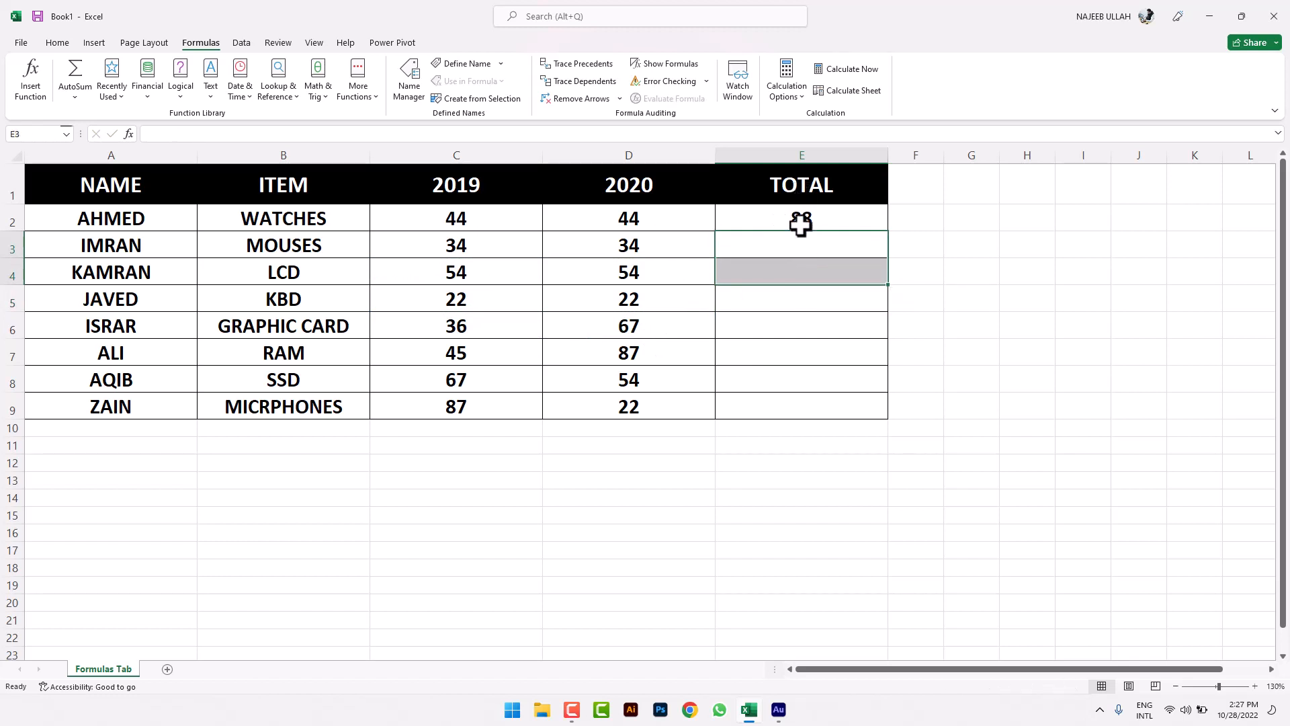
left_click(800, 220)
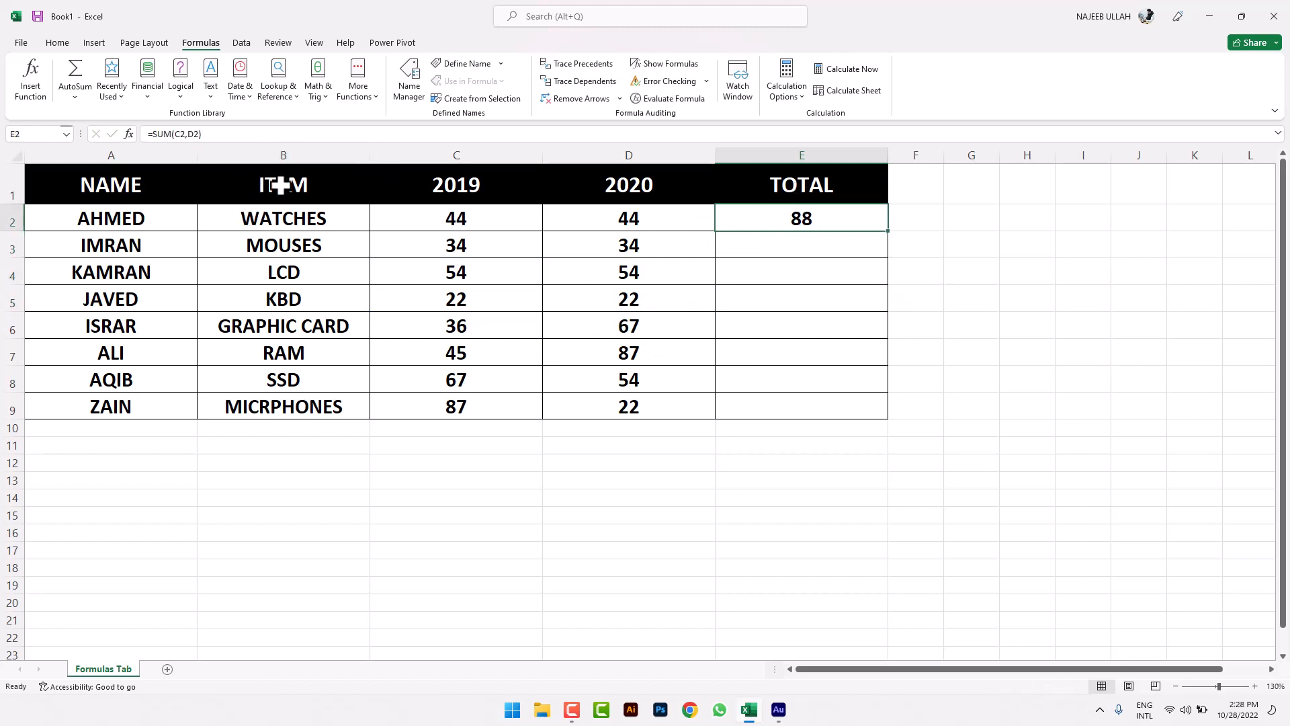
key("Delete")
Look through the functions offered in the Recently Used, Financial, Logical and Text categories of the Function Library.
left_click(113, 99)
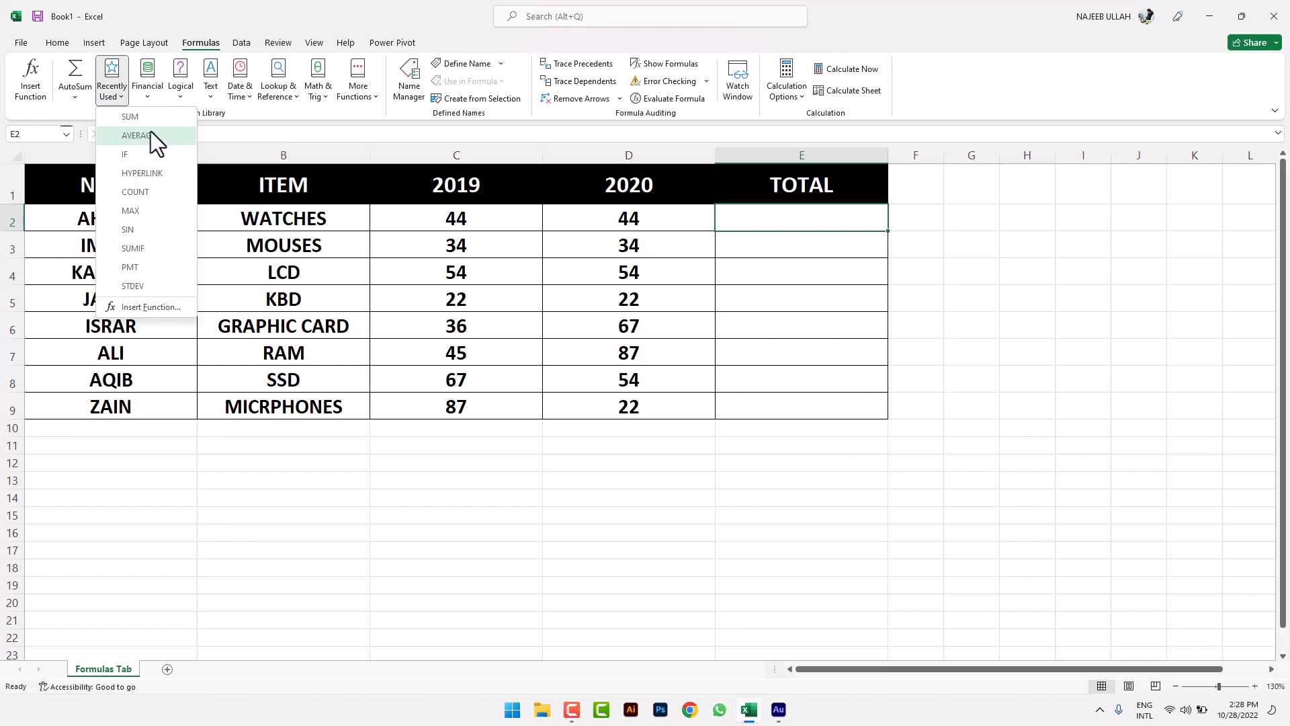
left_click(124, 67)
left_click(151, 76)
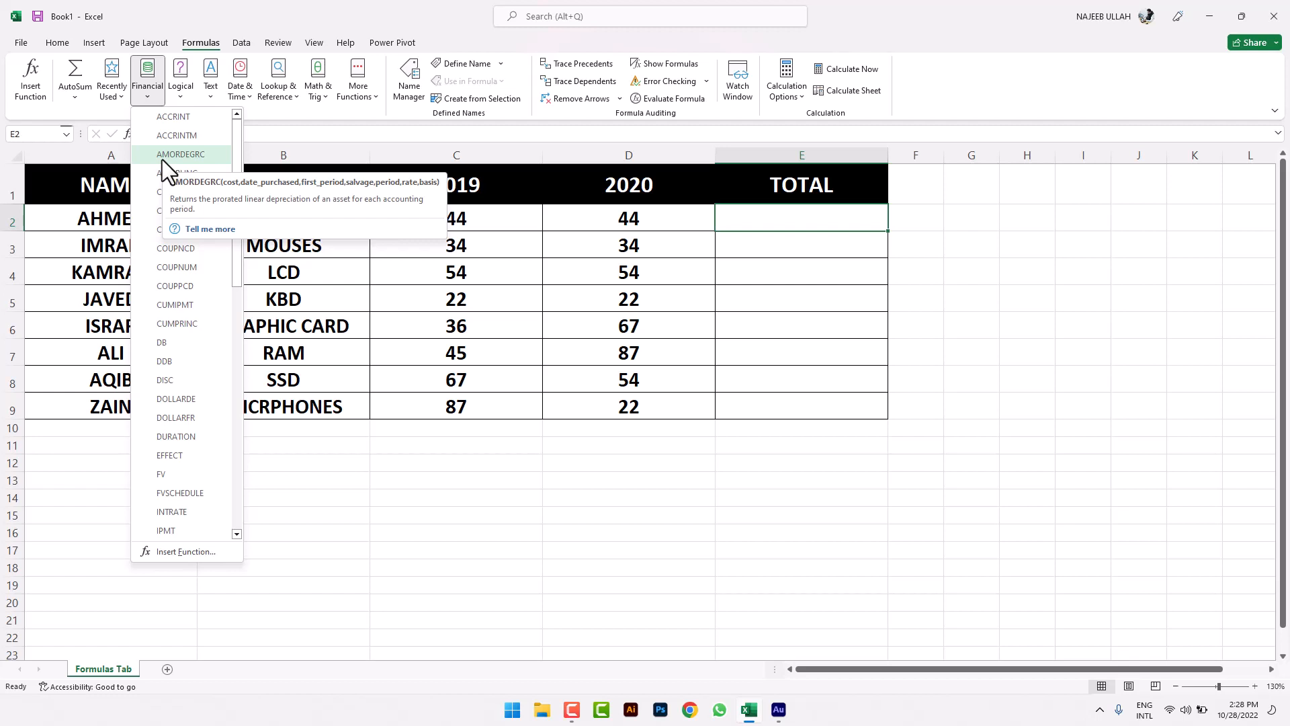
left_click(179, 76)
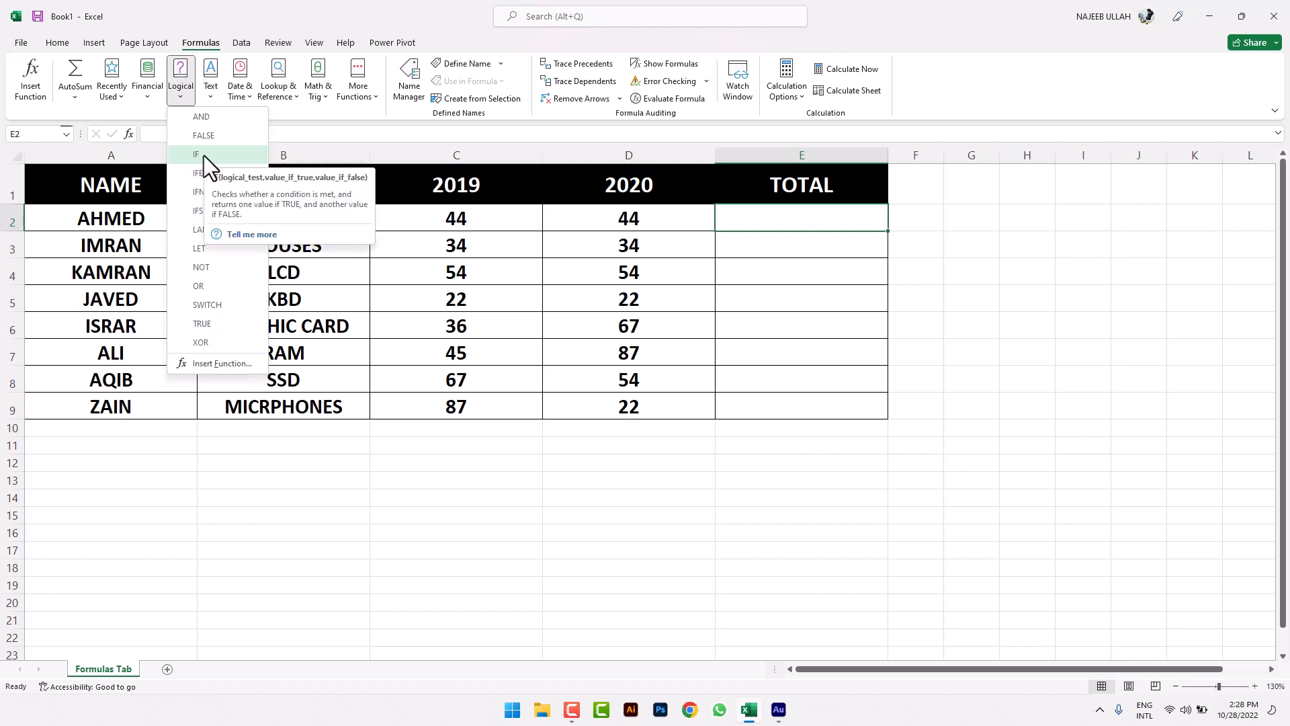
left_click(205, 98)
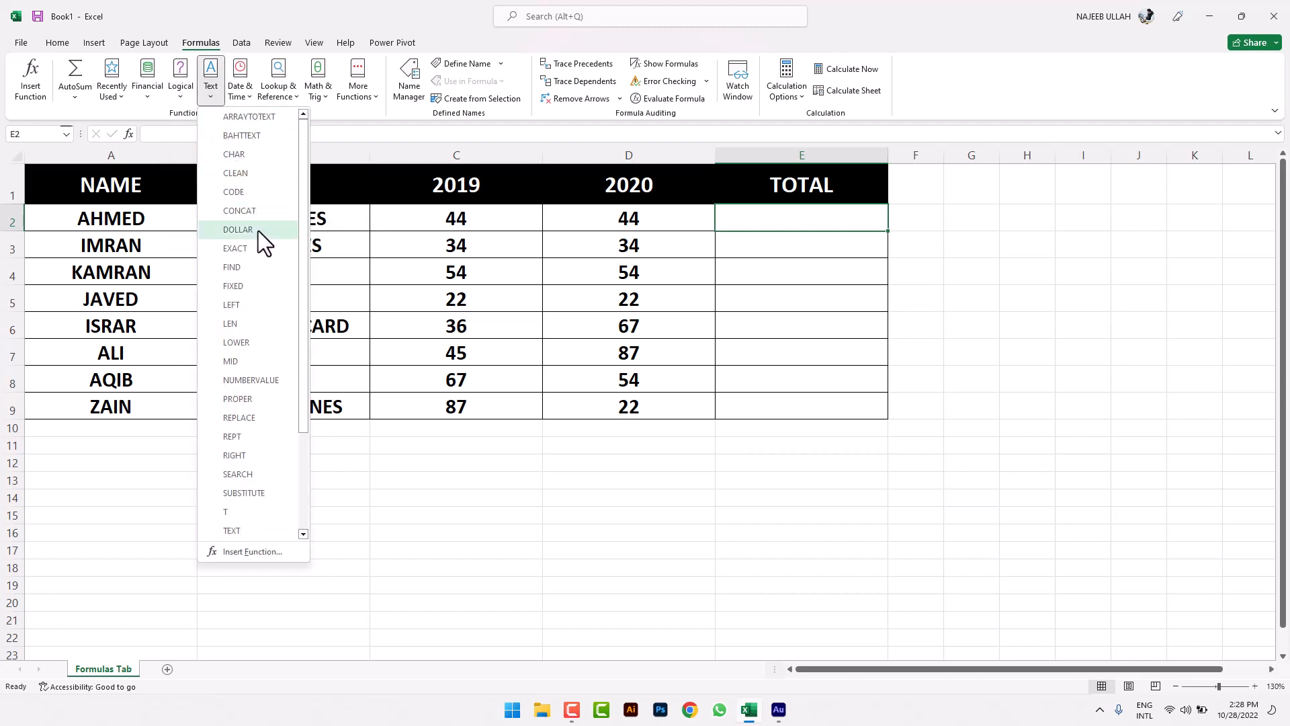
scroll(258, 231, "down", 3)
Look through the functions offered in the Date & Time, Lookup & Reference and Math & Trig categories.
left_click(237, 94)
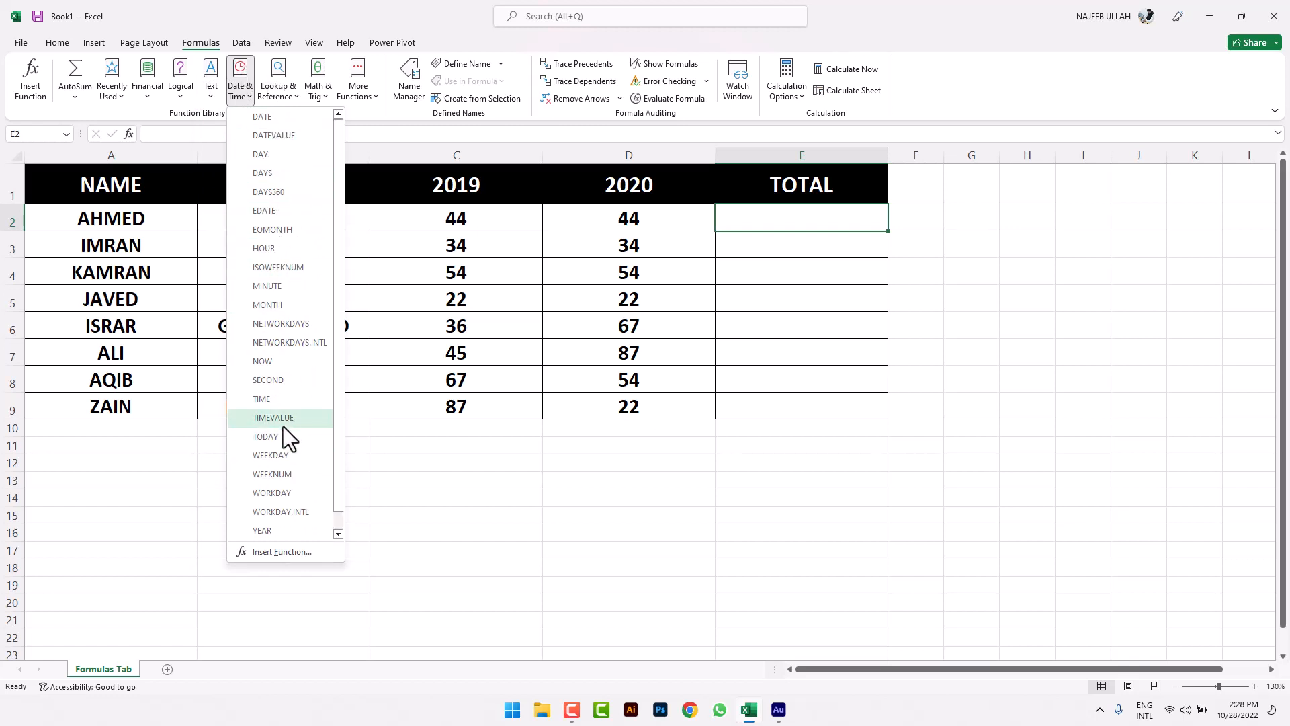
left_click(270, 97)
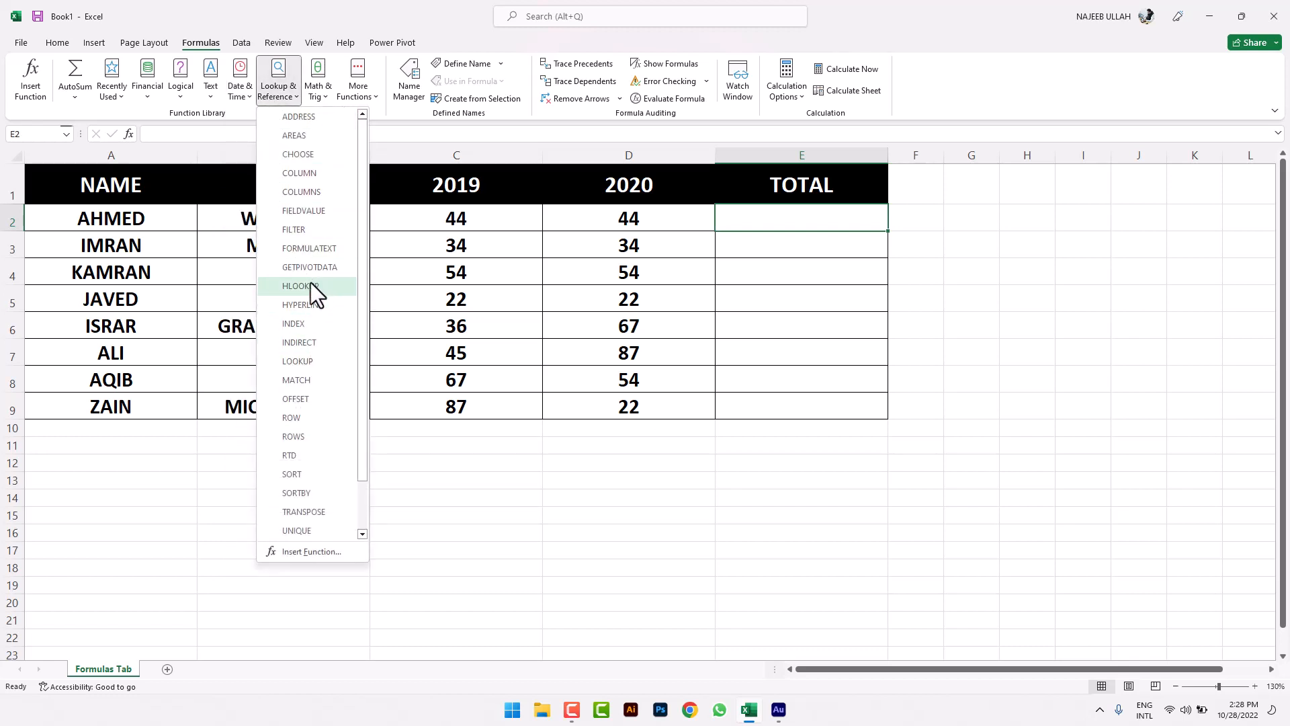
mouse_move(310, 282)
scroll(328, 364, "down", 1)
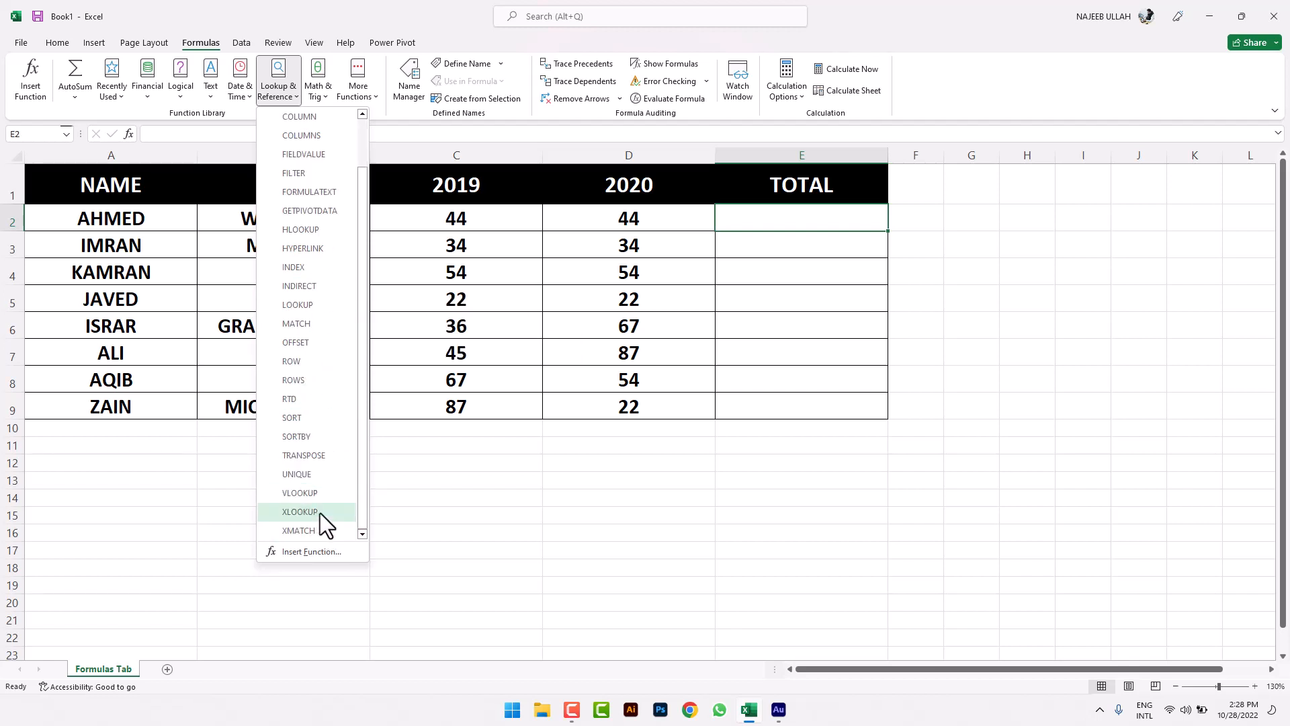
left_click(289, 87)
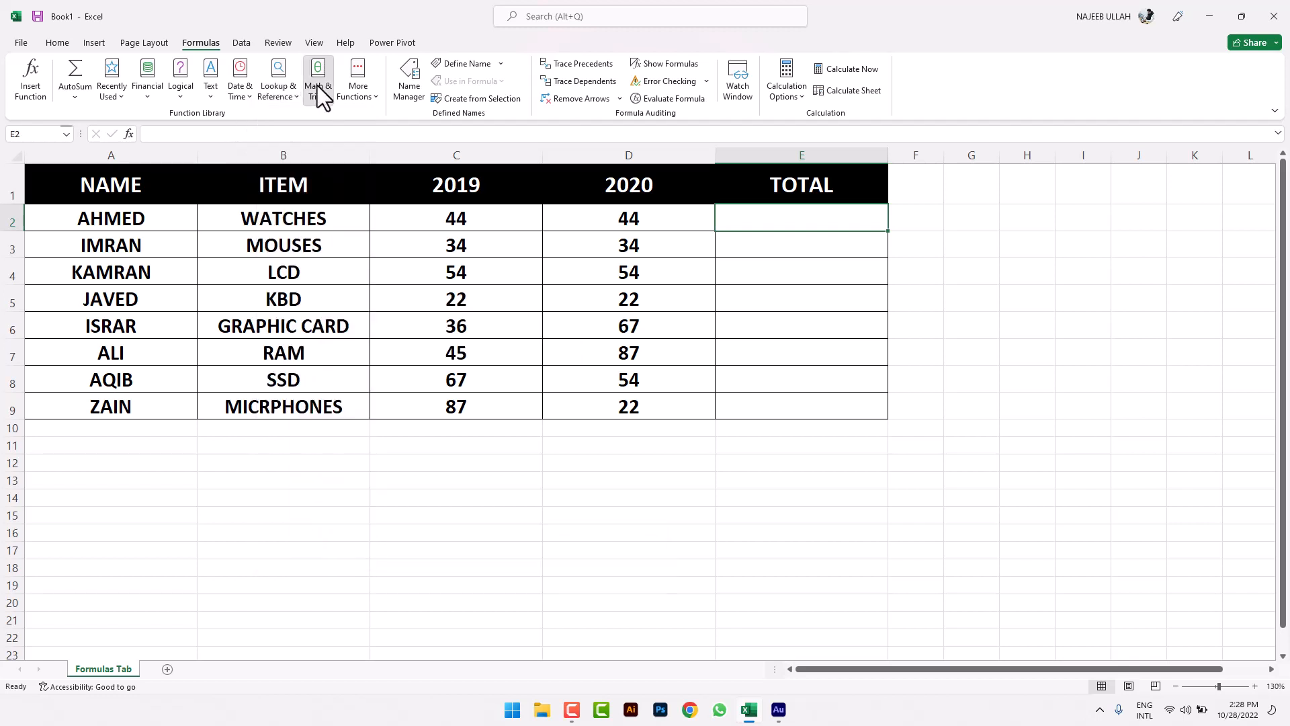
left_click(319, 90)
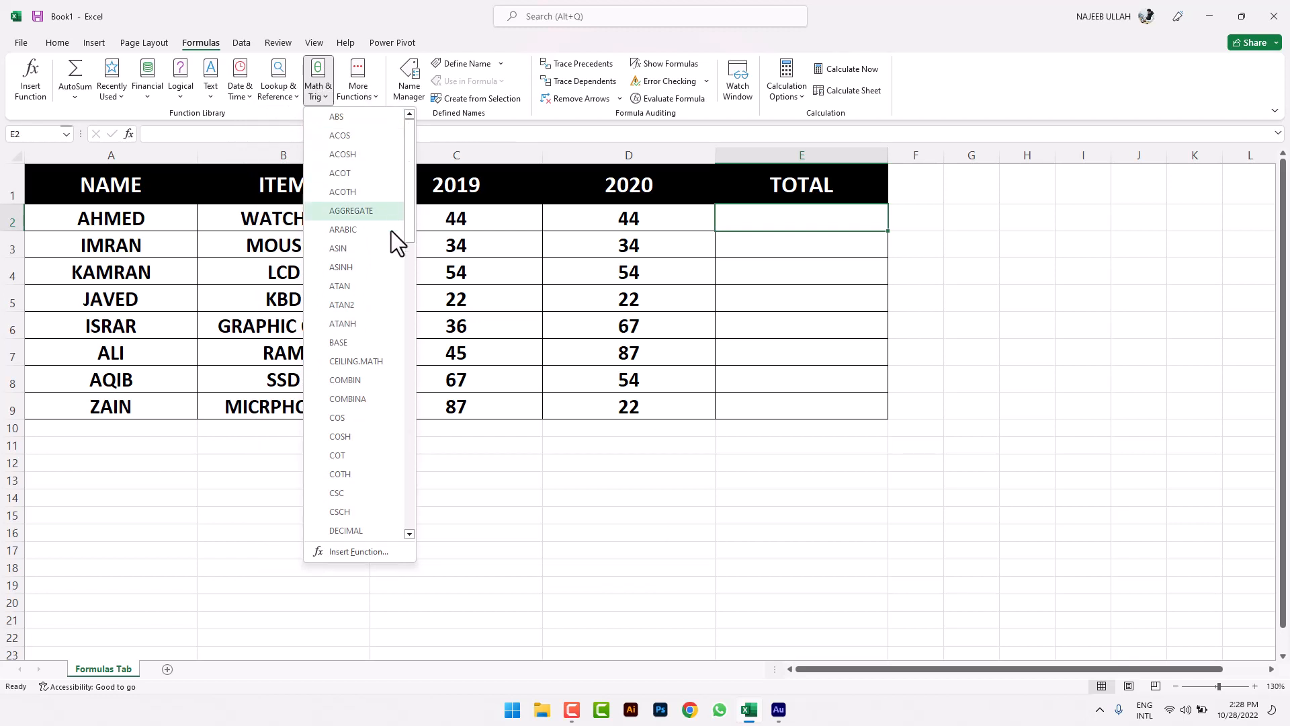
scroll(380, 321, "down", 6)
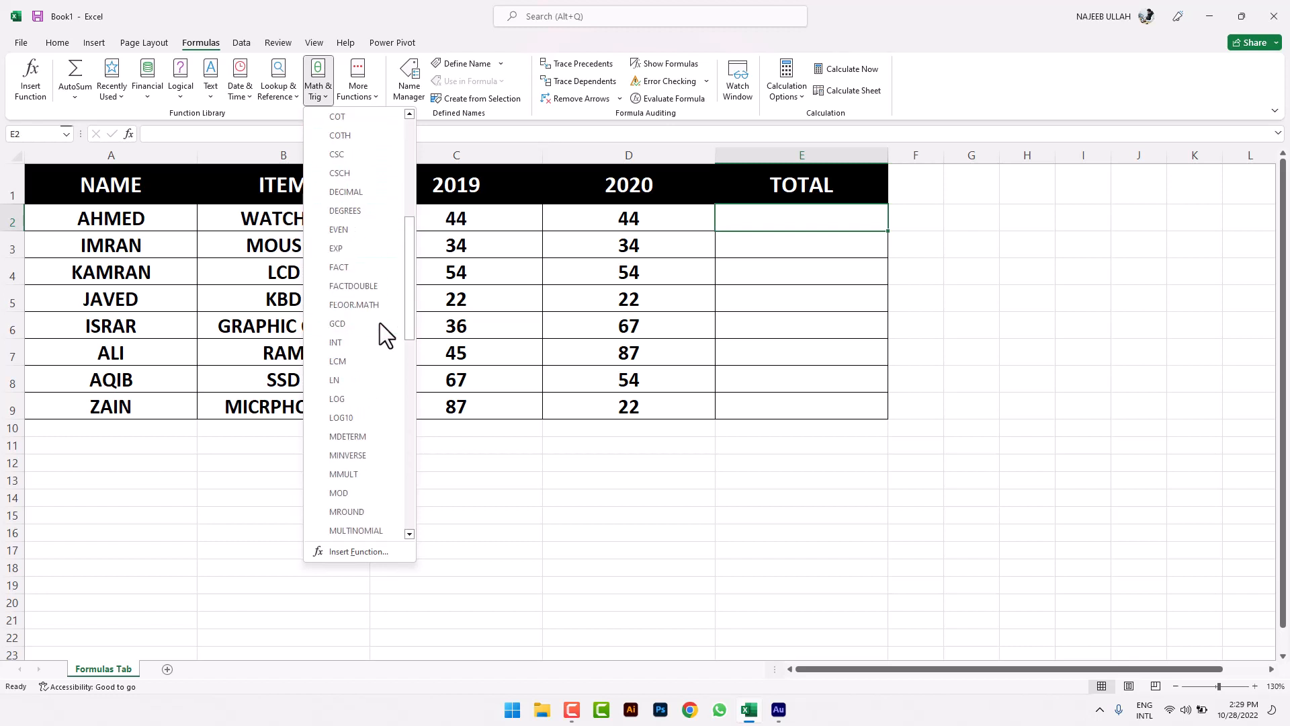
Examine the additional function categories under More Functions, including the Engineering and Cube lists.
left_click(357, 84)
mouse_move(369, 129)
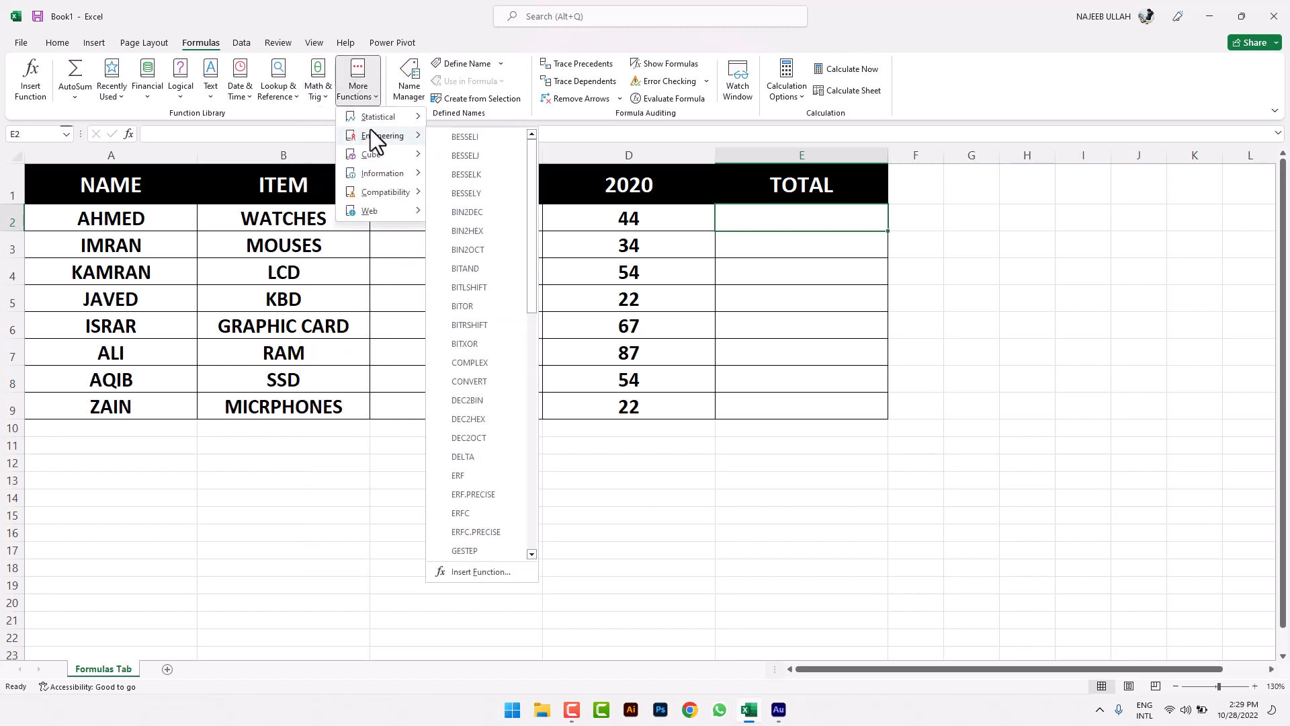
mouse_move(393, 154)
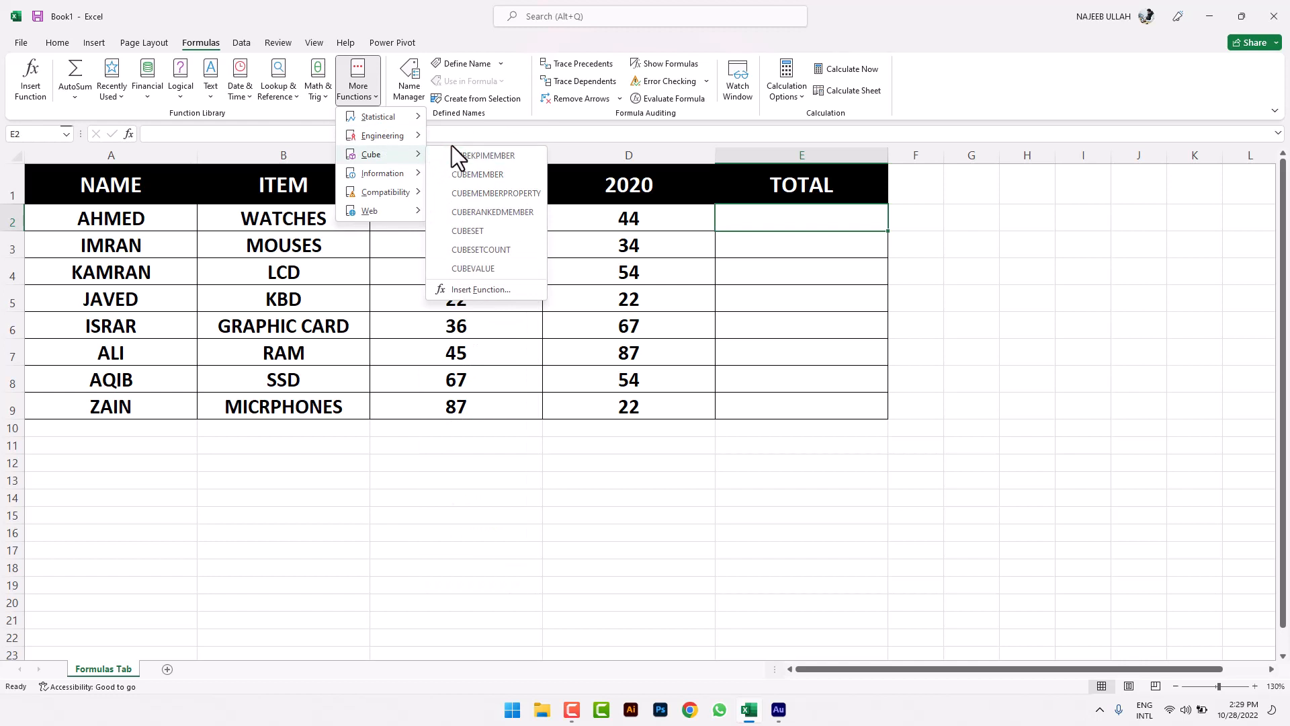
left_click(377, 412)
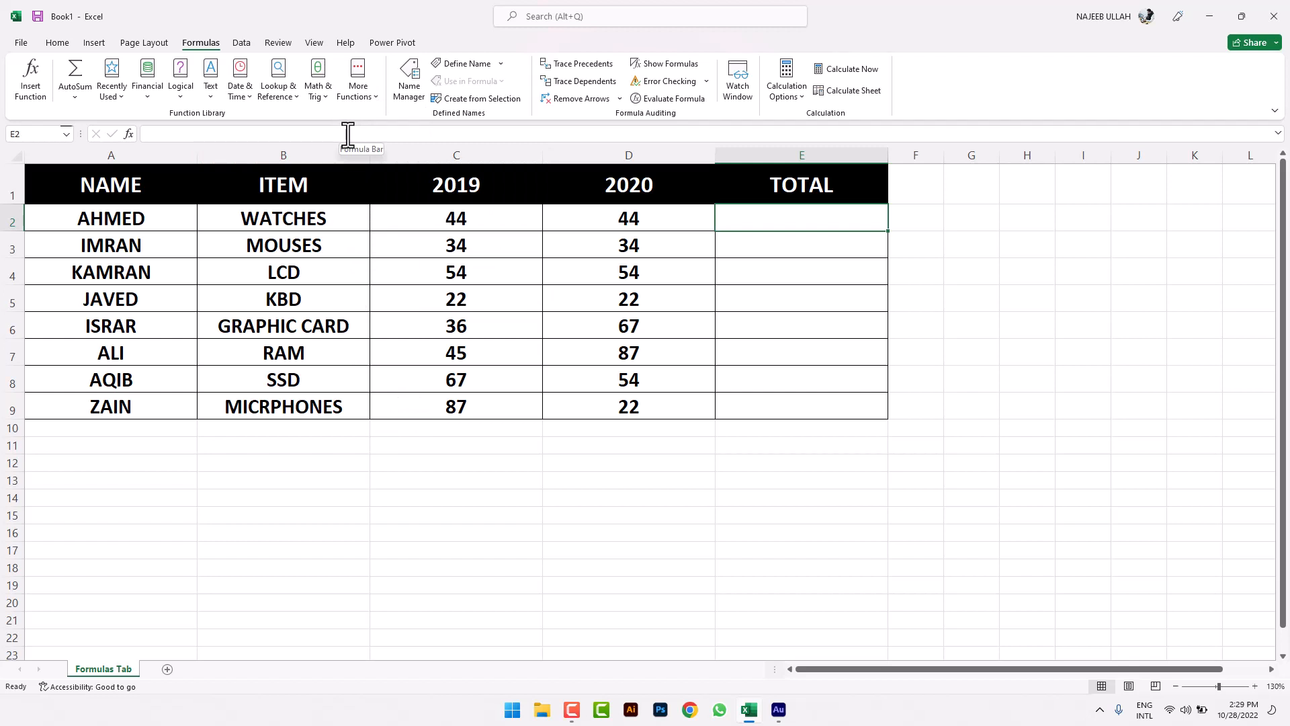
left_click(361, 94)
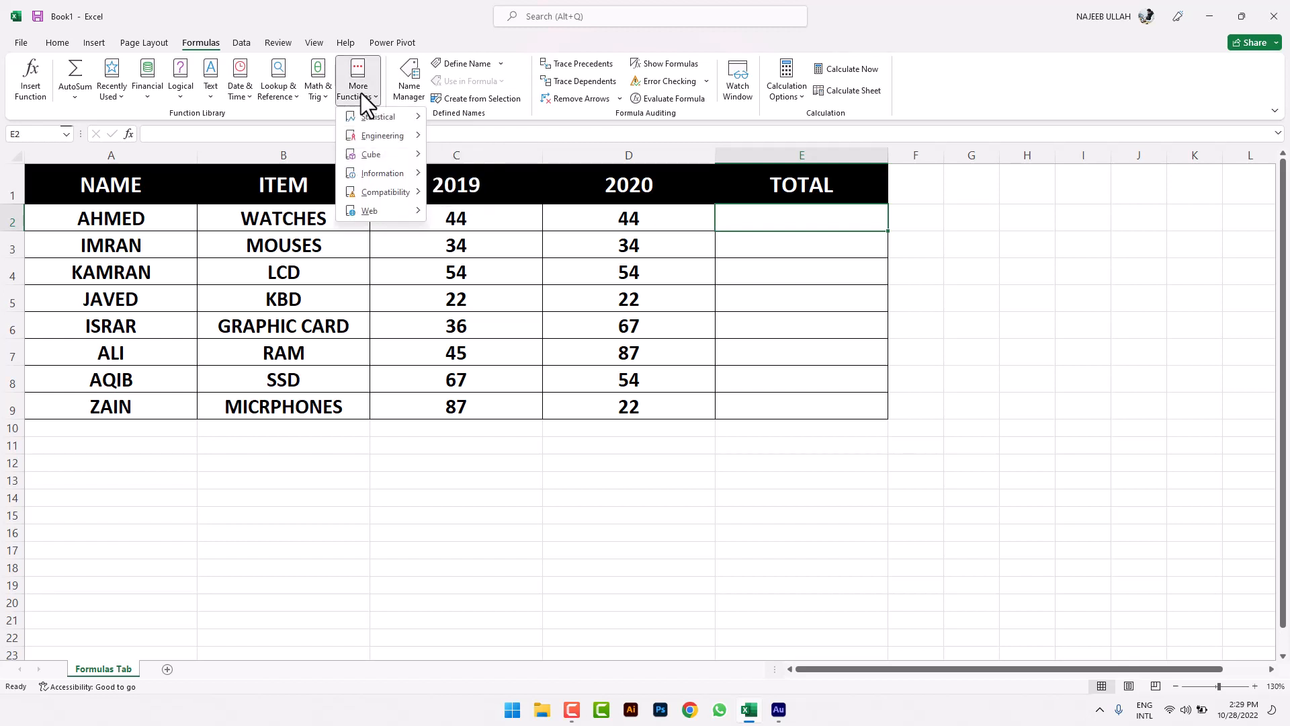
mouse_move(405, 134)
scroll(460, 317, "down", 10)
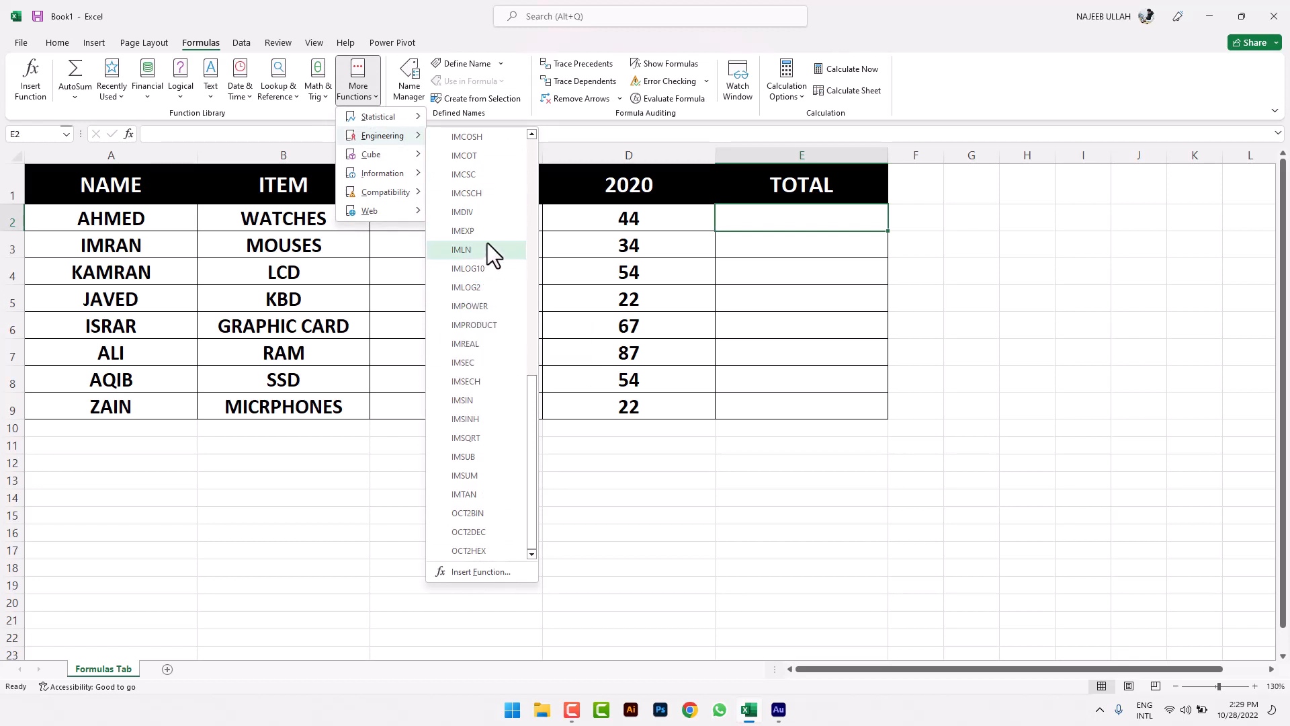
scroll(485, 245, "up", 10)
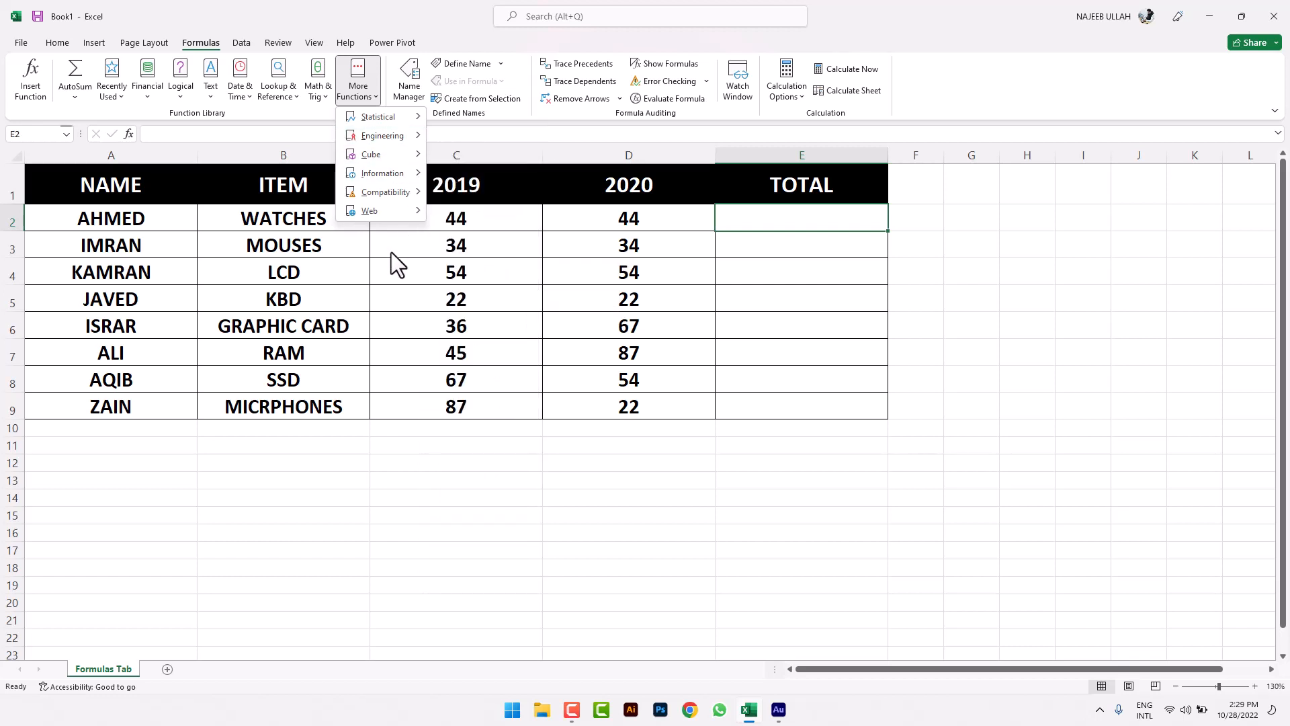
left_click(396, 338)
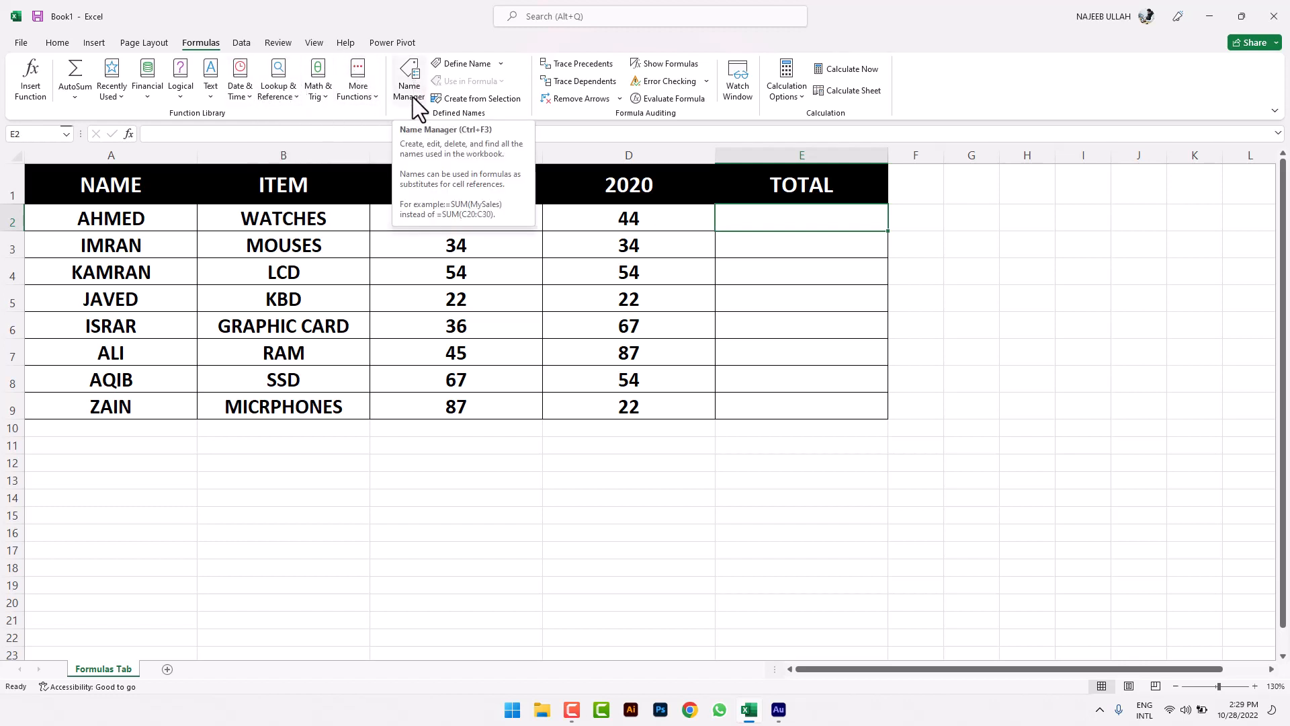
Select various cells inside and outside the table and check their default references in the Name Box.
left_click(428, 351)
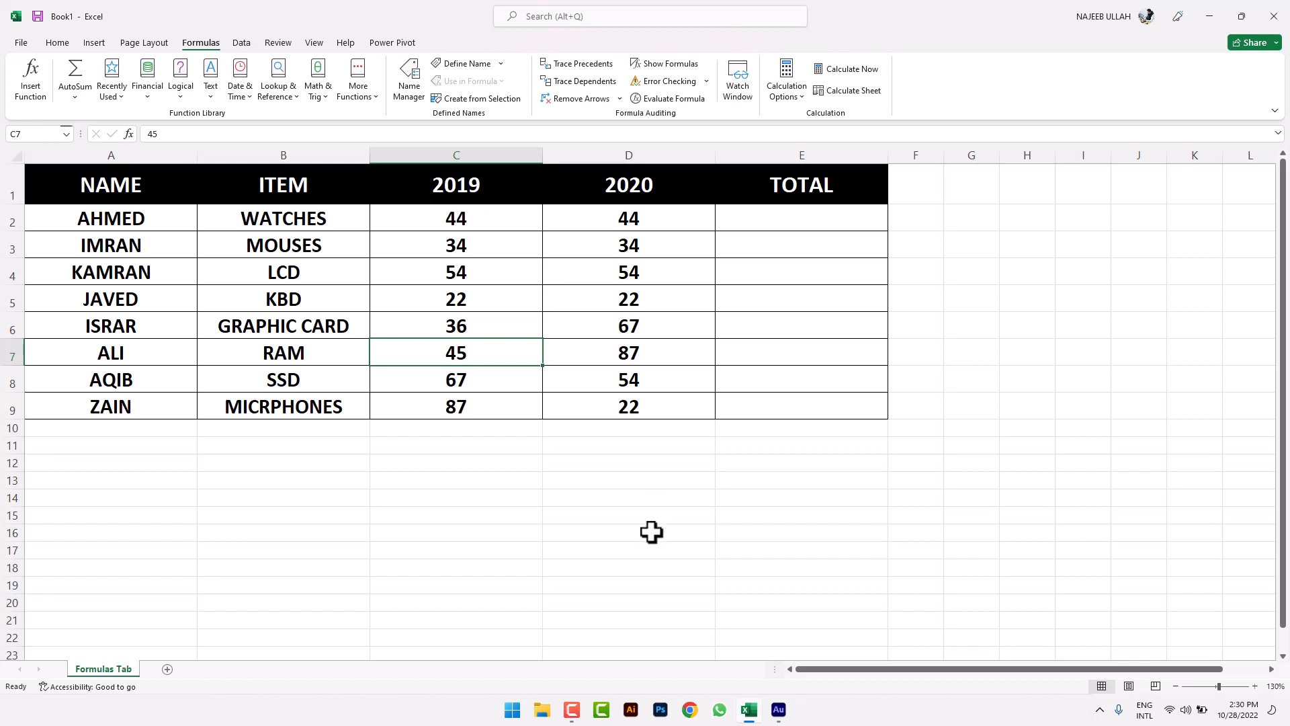
left_click(631, 498)
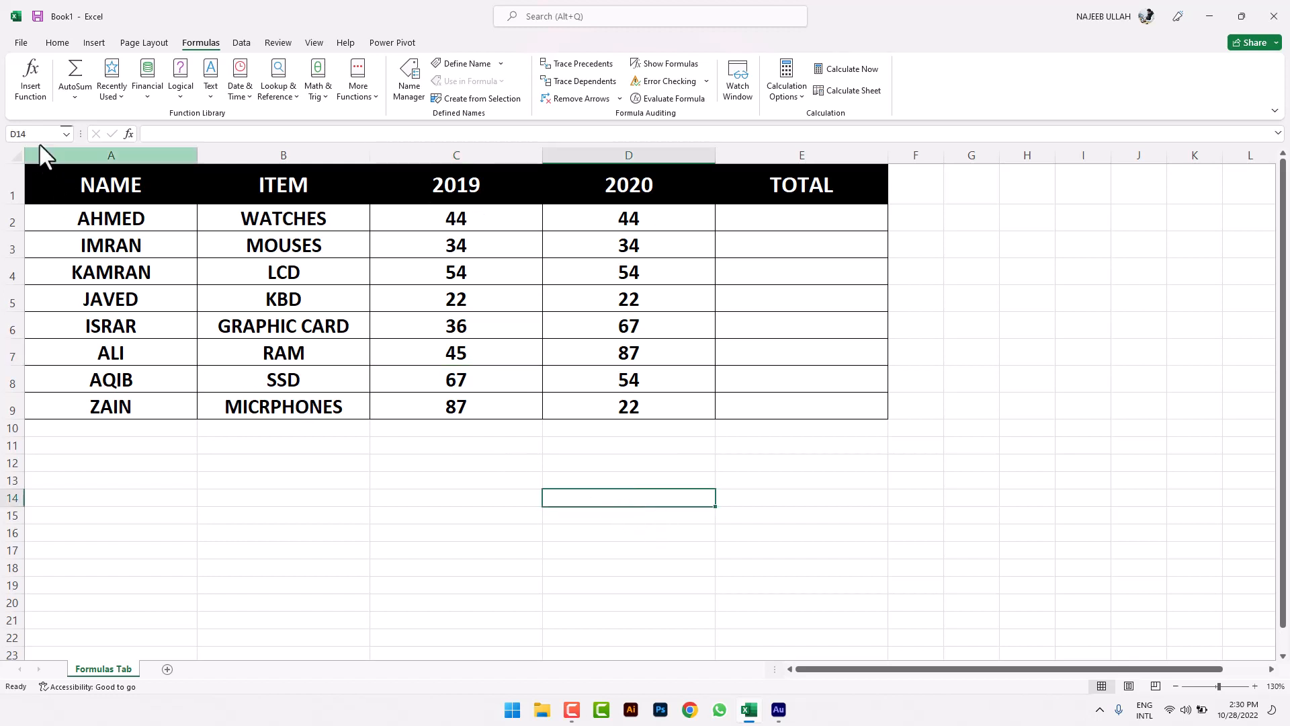
left_click(1119, 236)
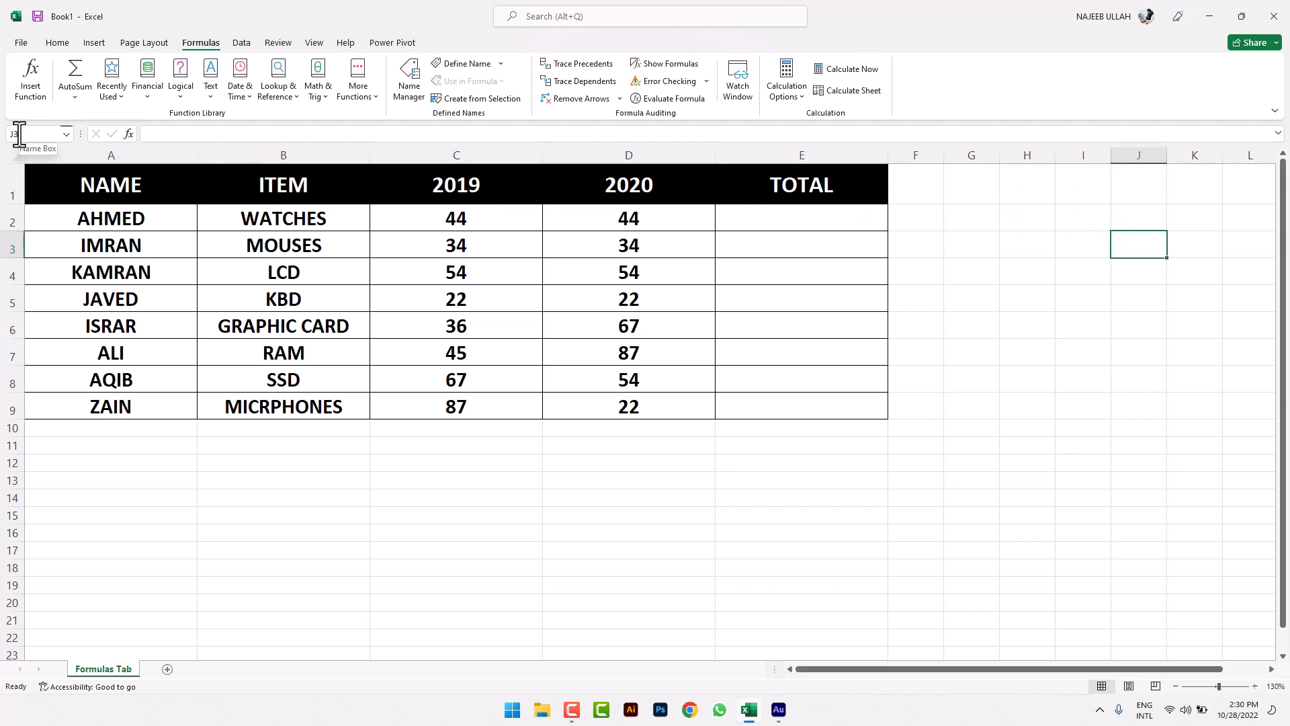
left_click(172, 497)
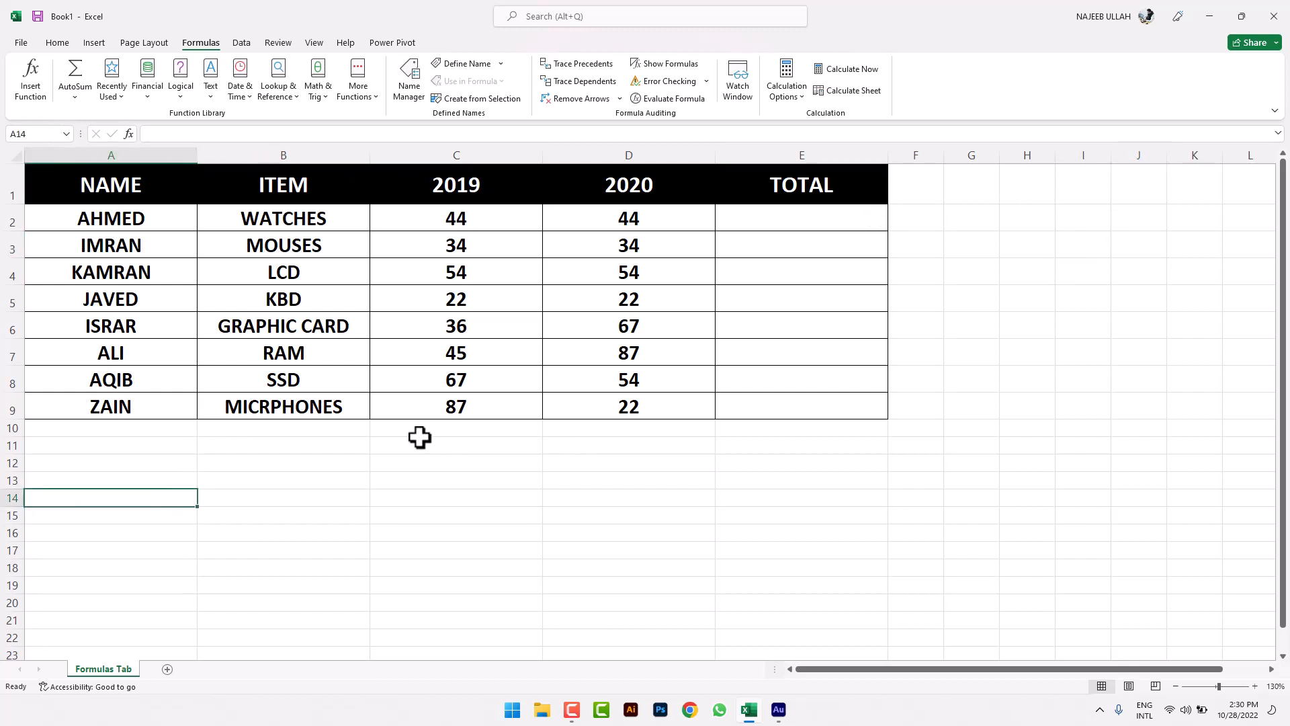
left_click(516, 463)
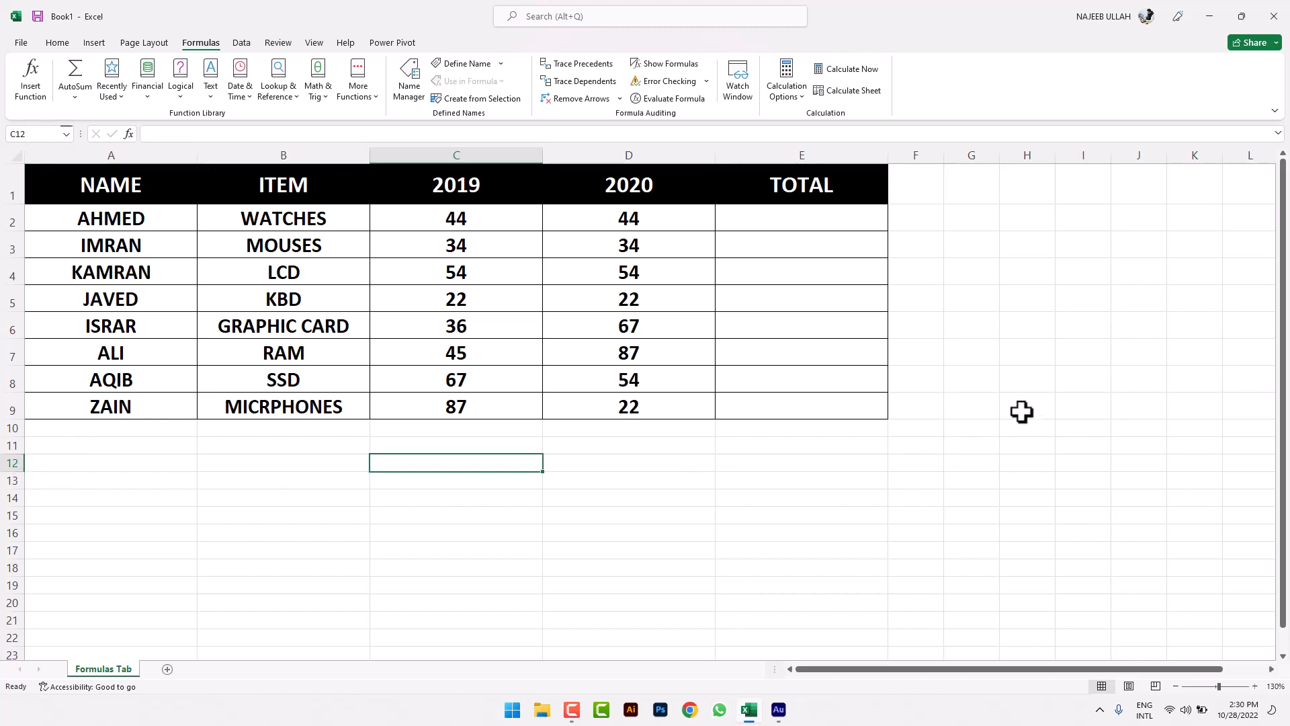
left_click(1031, 306)
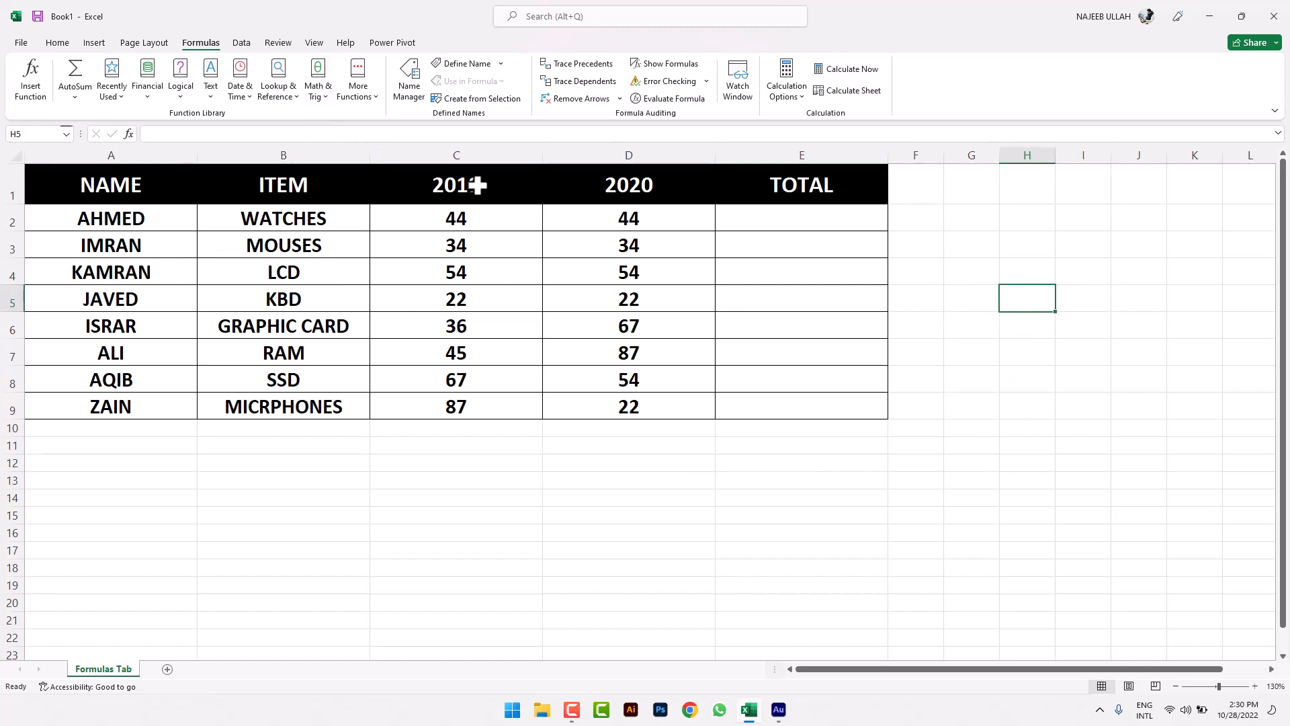
double_click(505, 295)
left_click(632, 374)
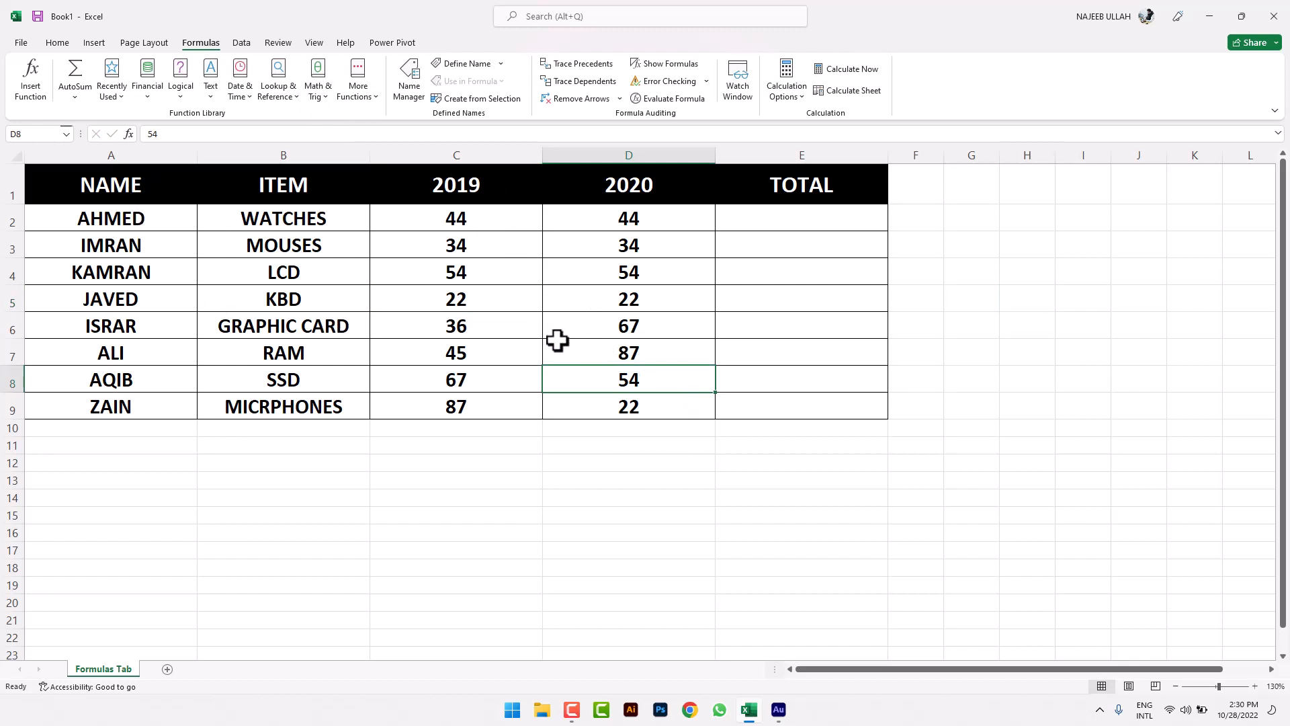
left_click(536, 517)
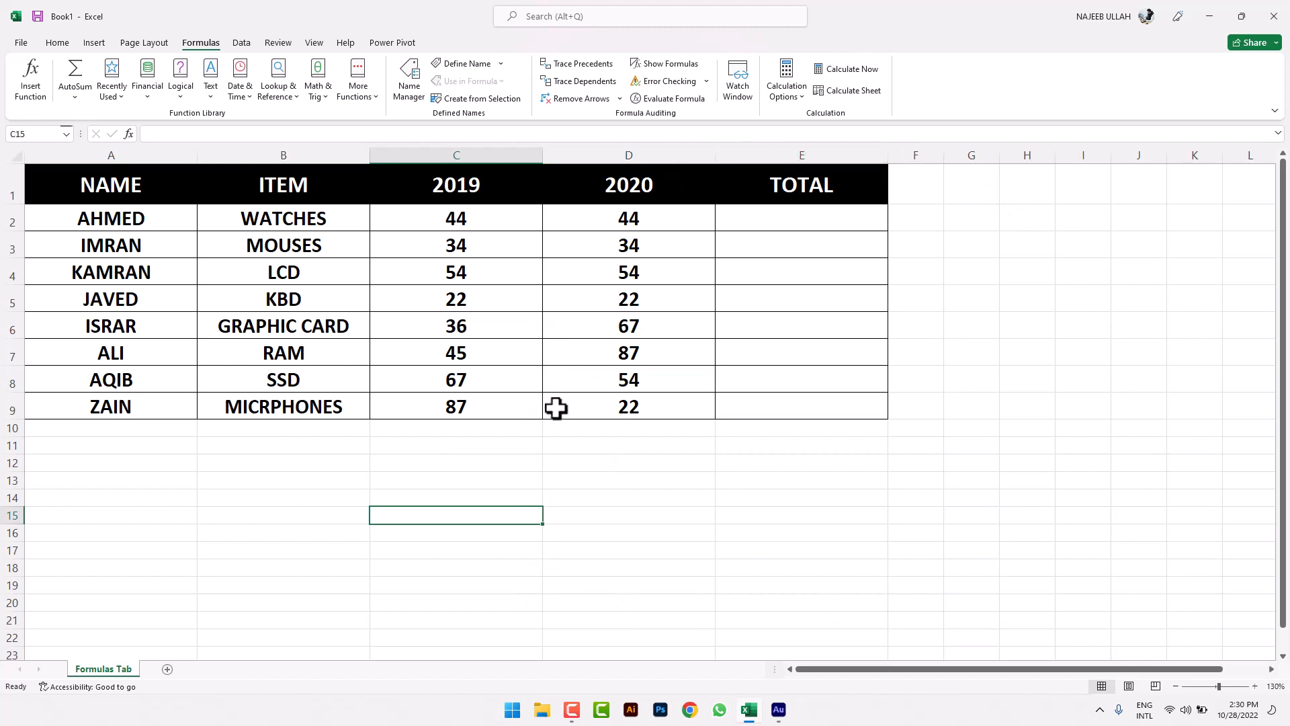
Define a workbook-scoped name for cell A2, using the cell's own text as the name.
left_click(143, 215)
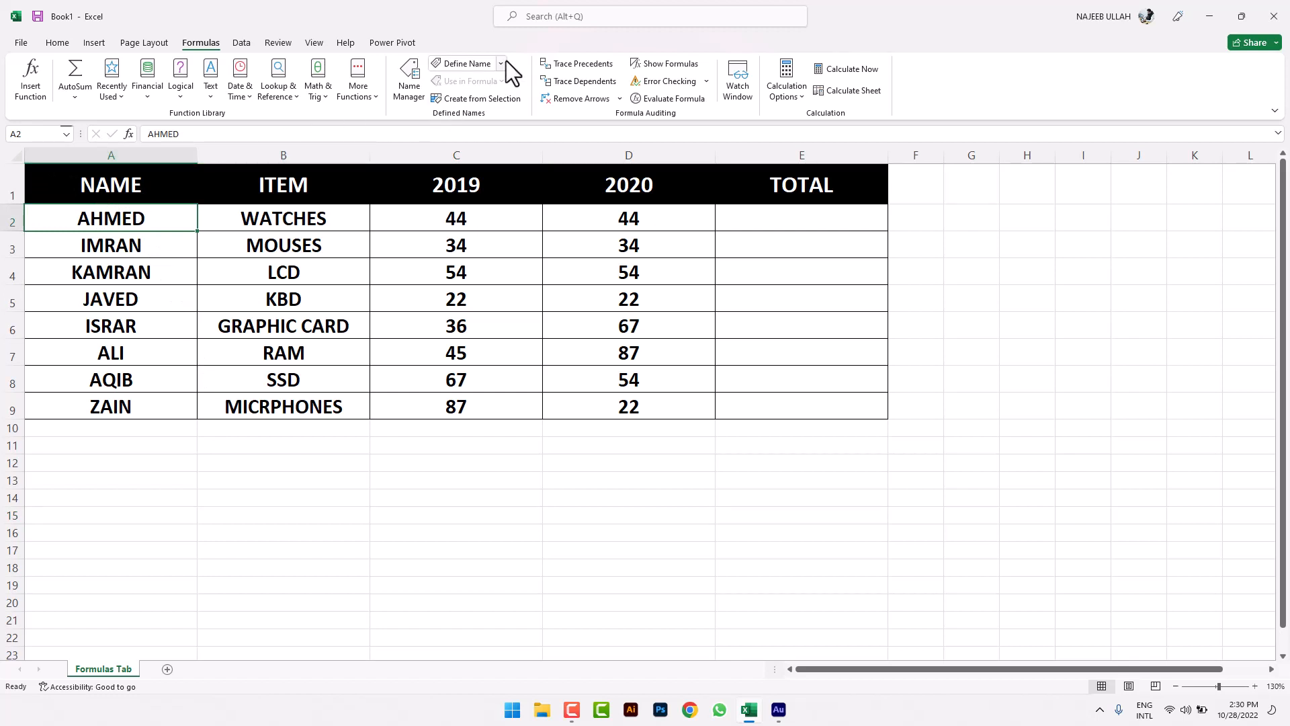
left_click(464, 65)
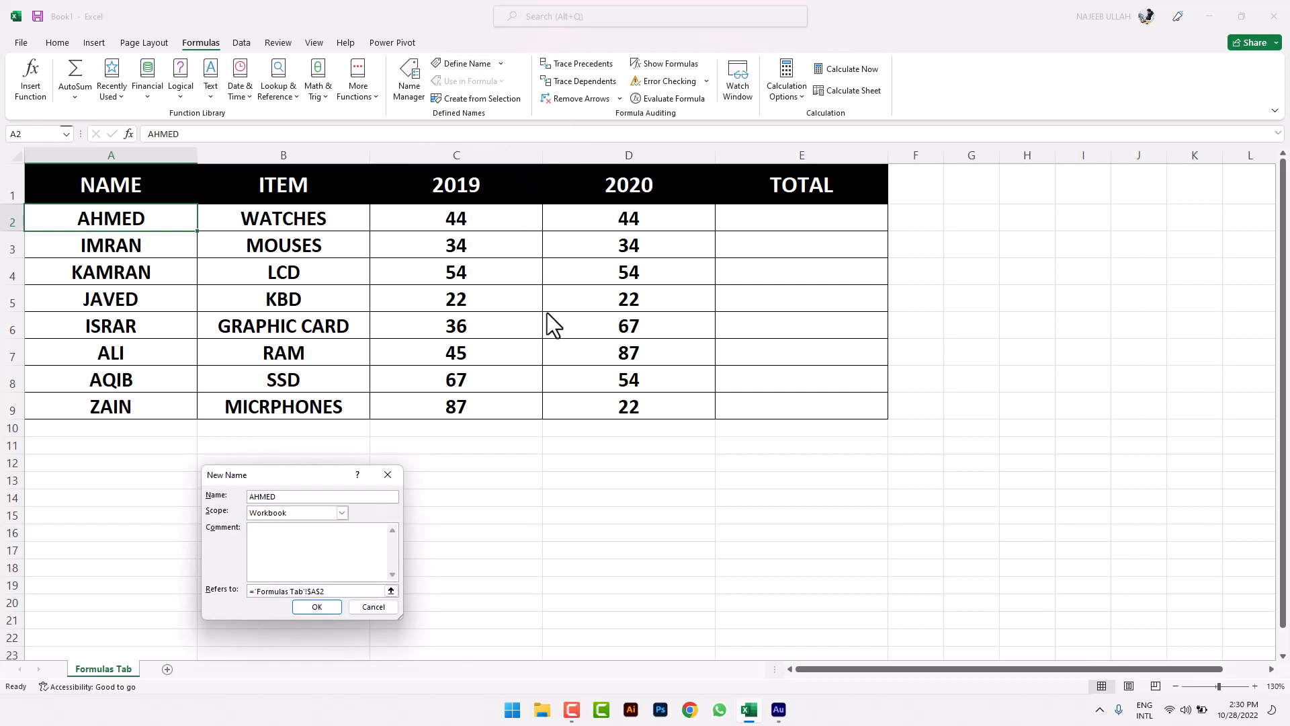
left_click(317, 607)
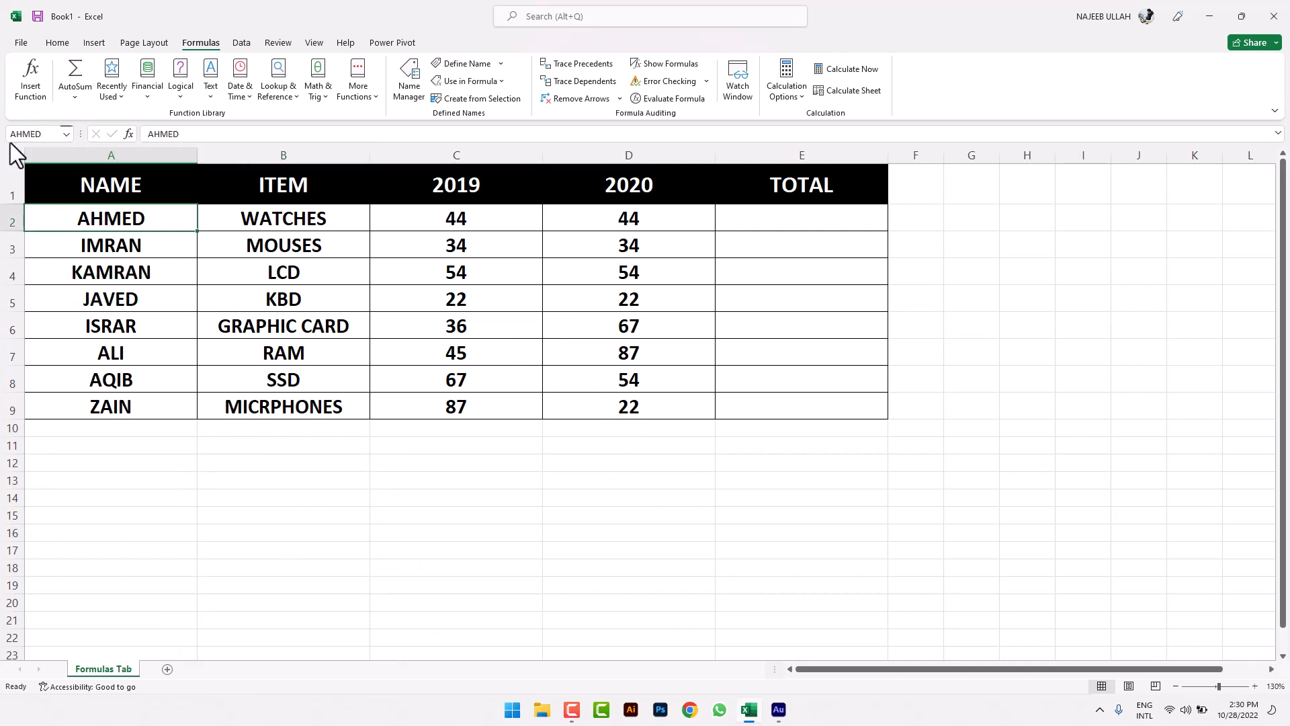
Define names for cells A3 and A4 from their own text, and check the named cells in the Name Box.
left_click(136, 248)
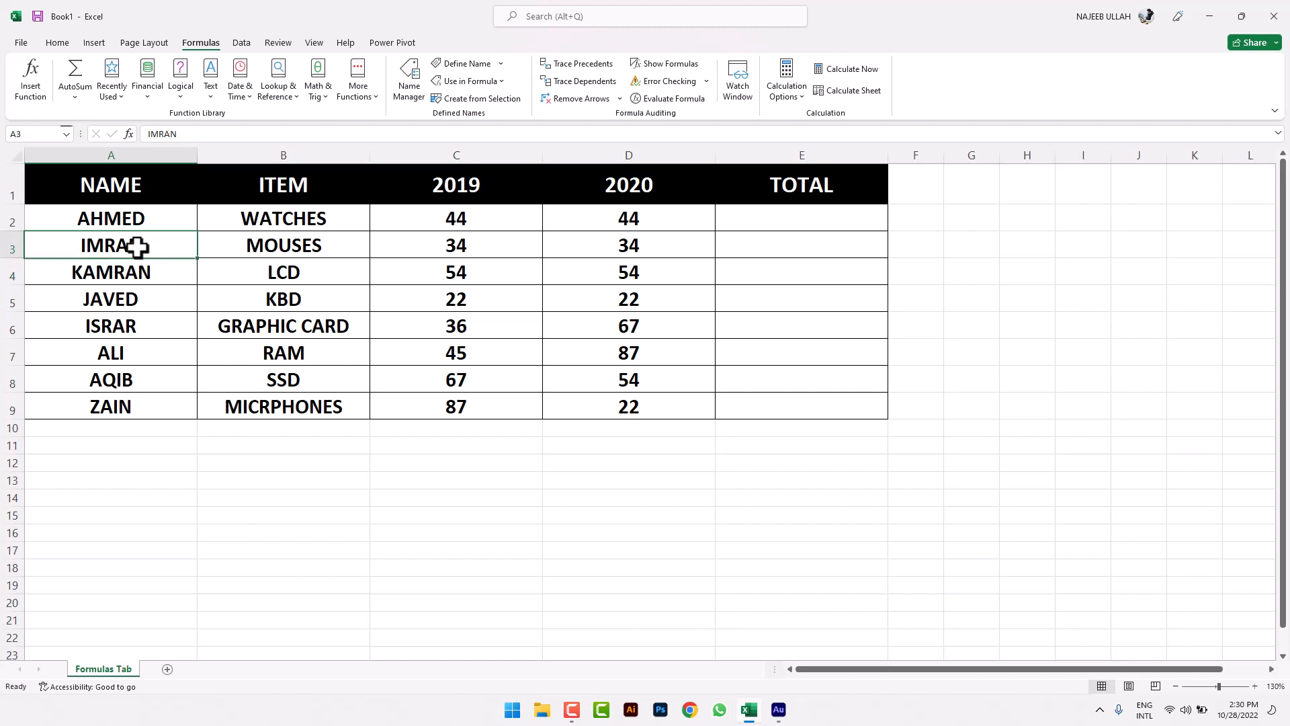
left_click(472, 65)
left_click(329, 607)
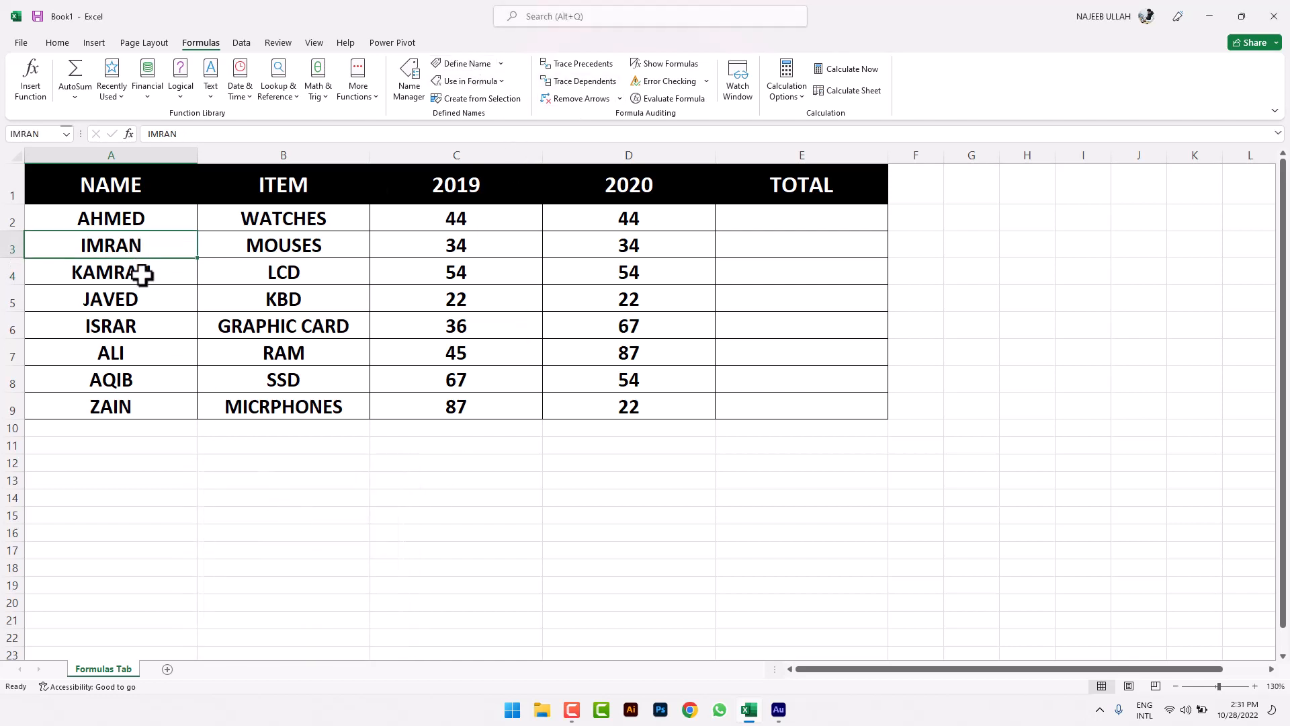
left_click(141, 274)
left_click(468, 64)
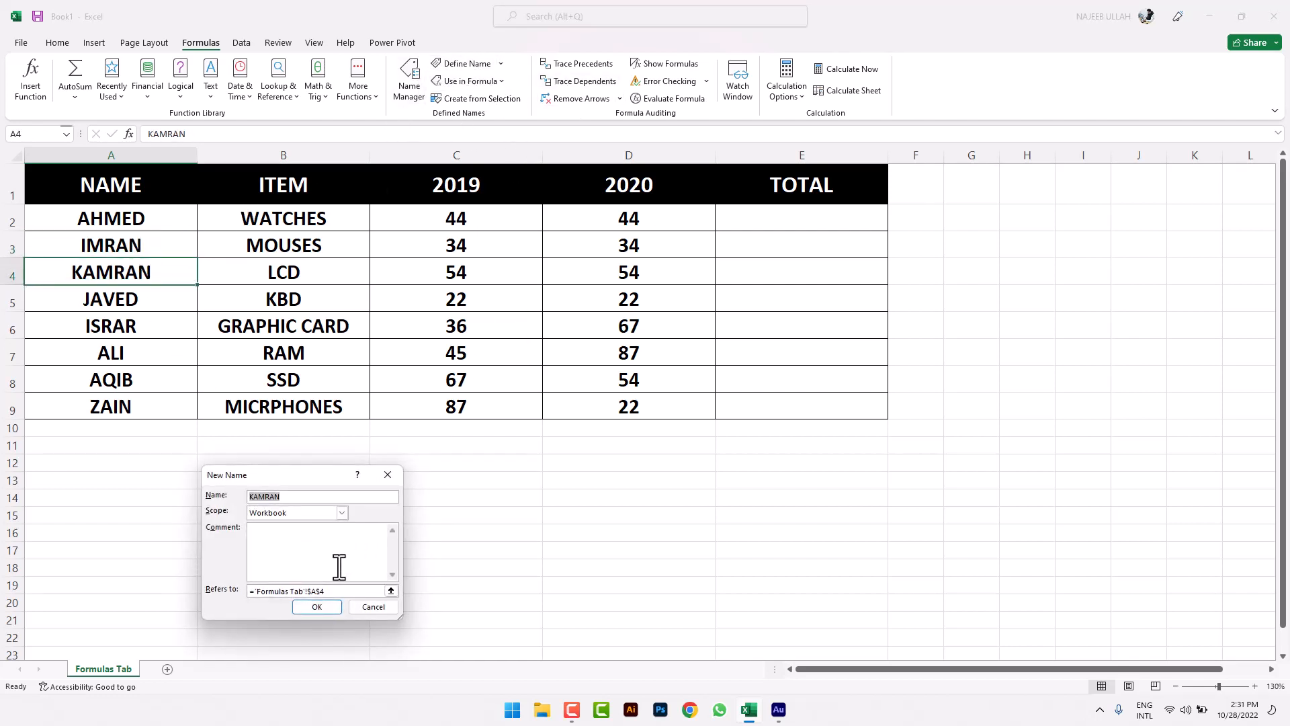
left_click(317, 607)
left_click_drag(113, 216, 128, 278)
left_click(127, 267)
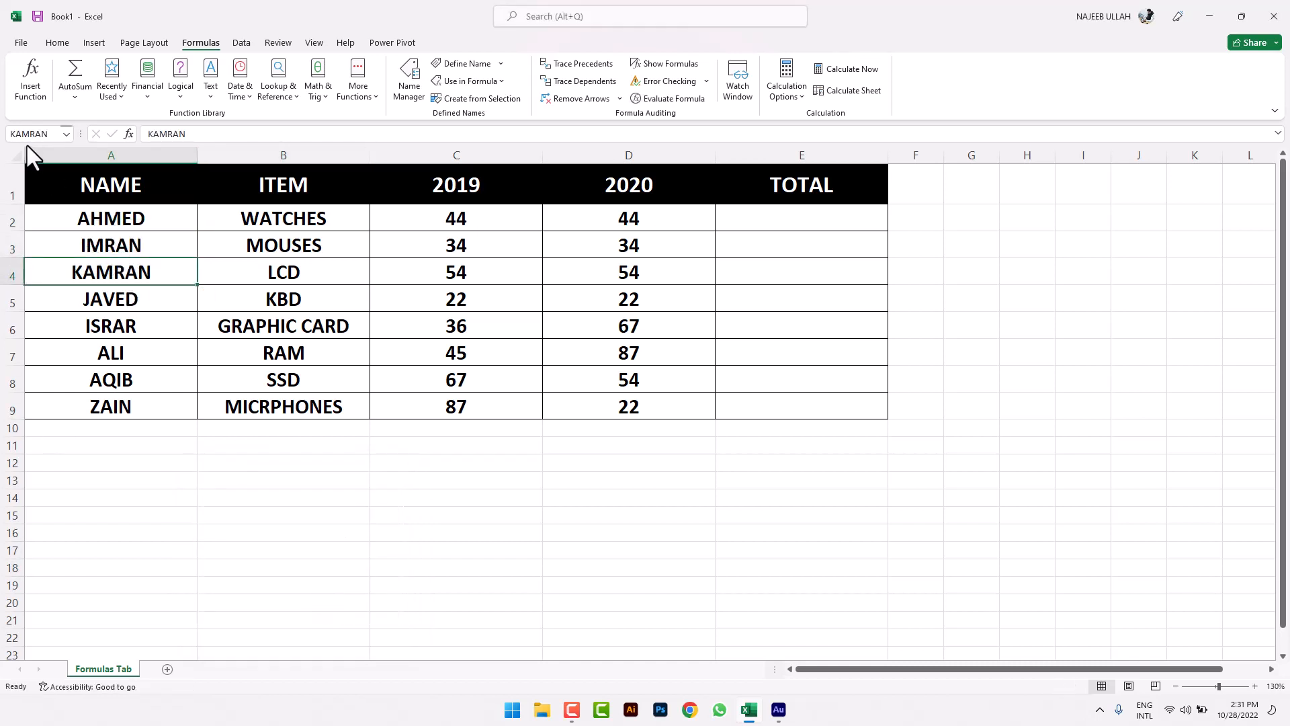
Enter a formula in cell C13 that refers to cell A3 by its defined name.
left_click(422, 480)
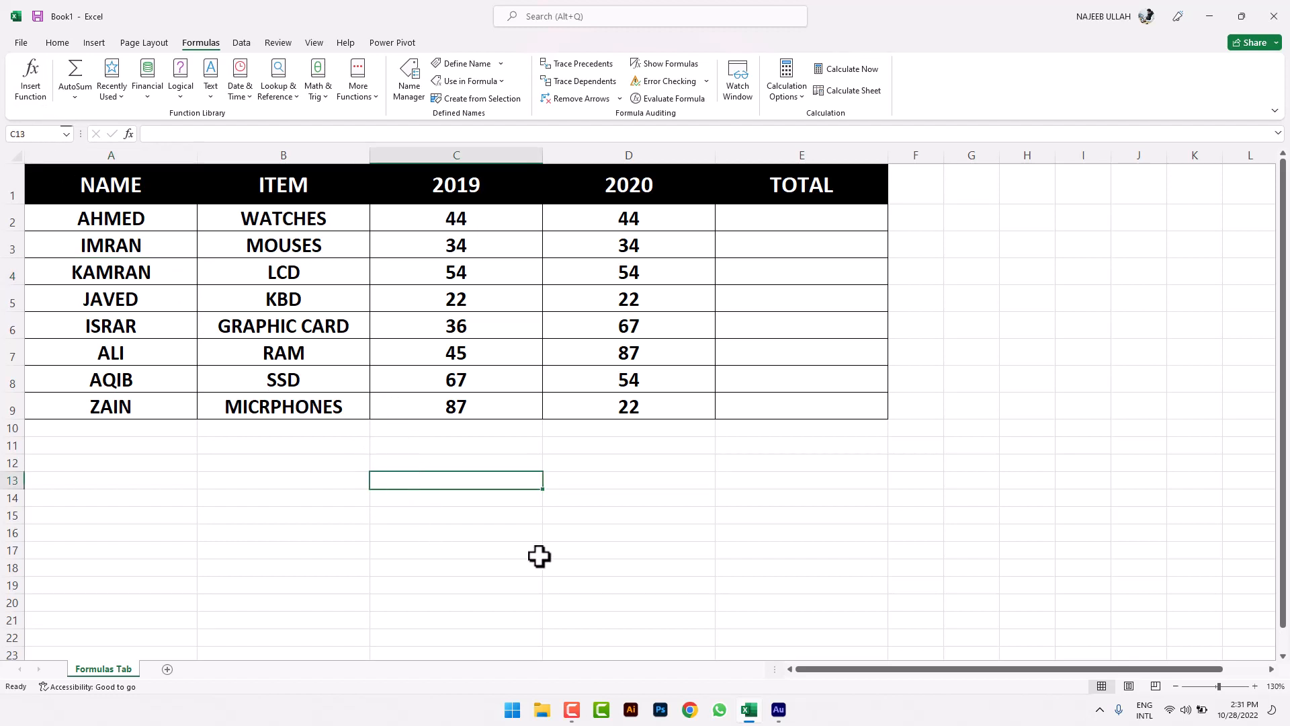
type("=IMRAN")
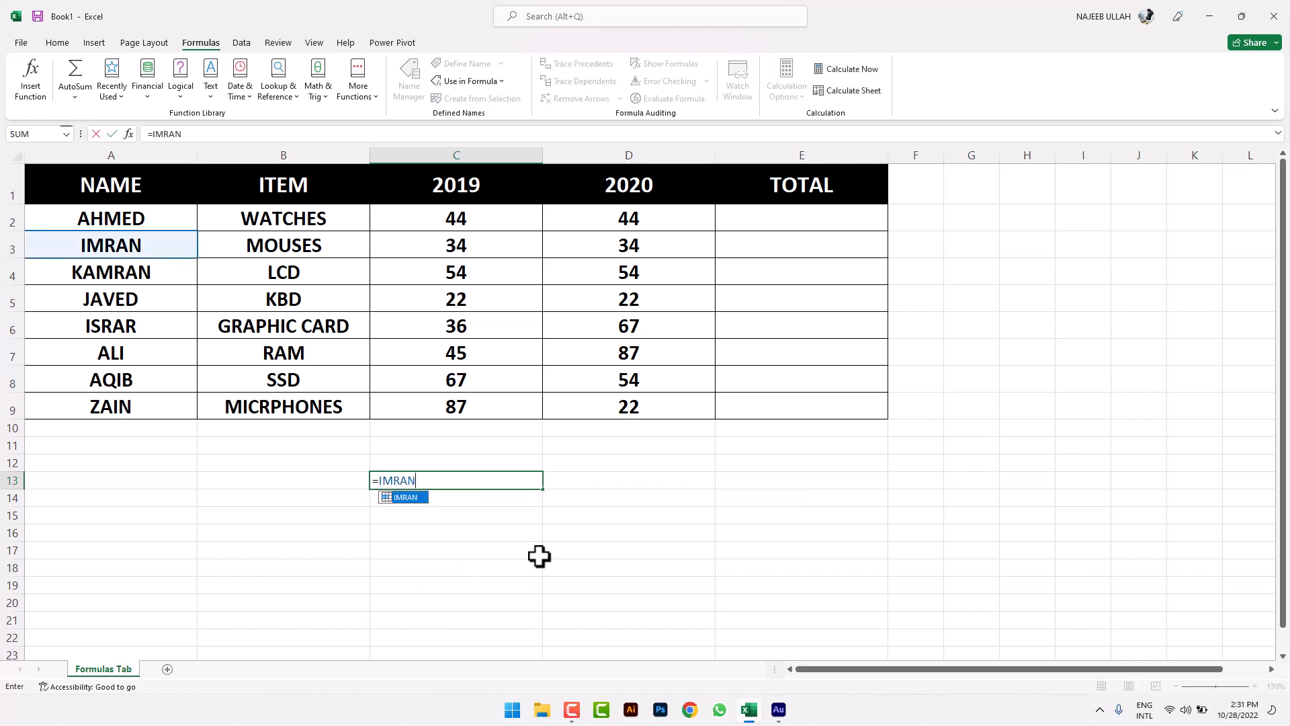
key("Return")
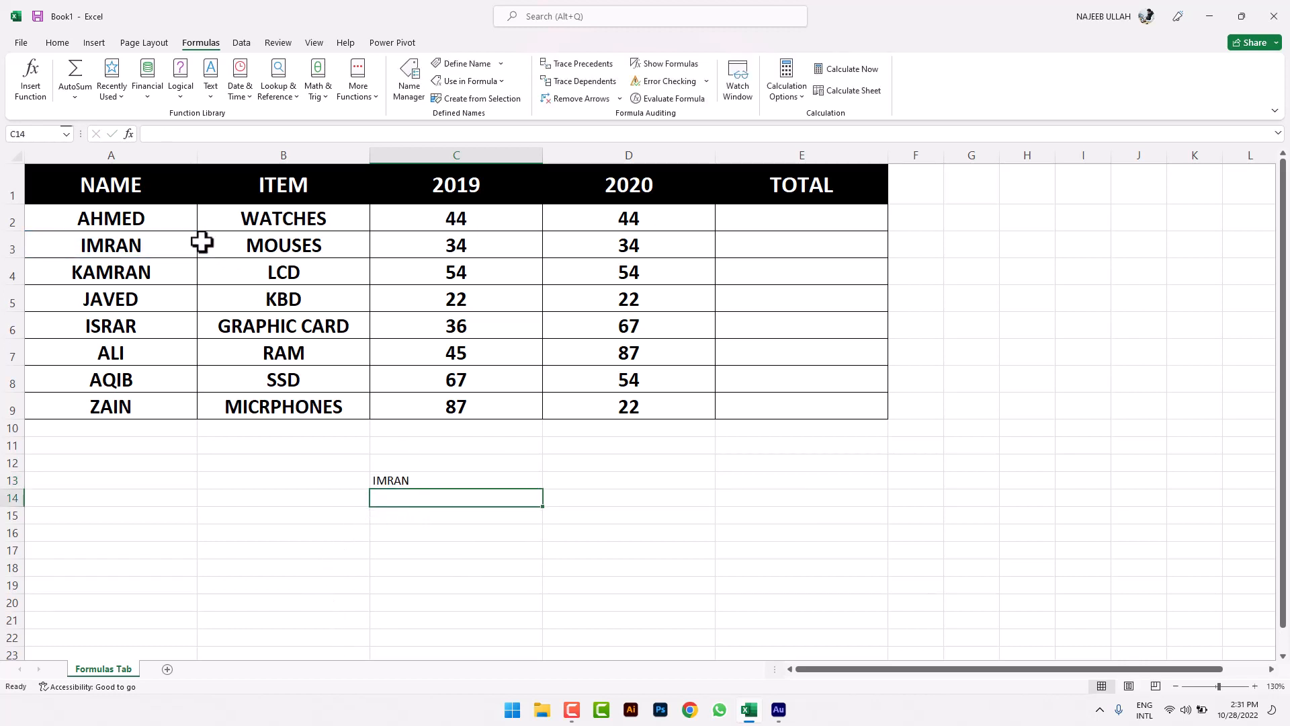
Append ABC to the text in cell A3.
left_click(173, 225)
double_click(173, 245)
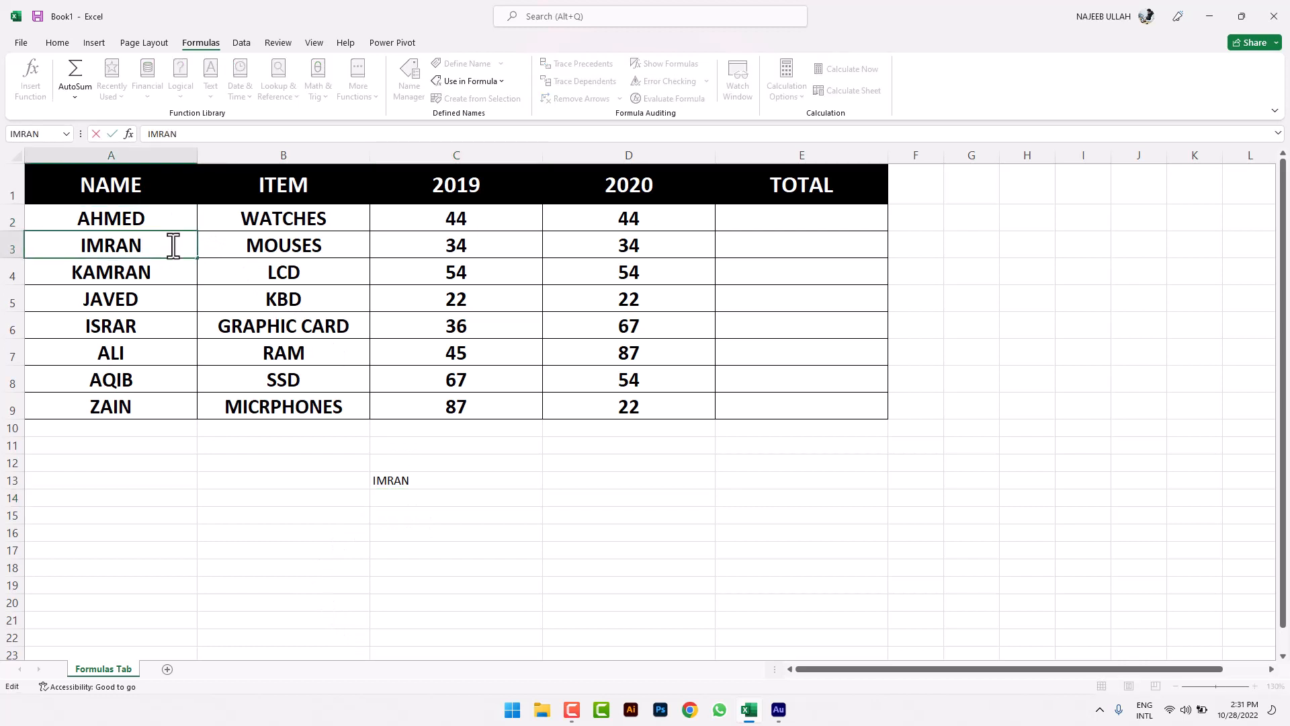
type("ABC")
left_click(250, 446)
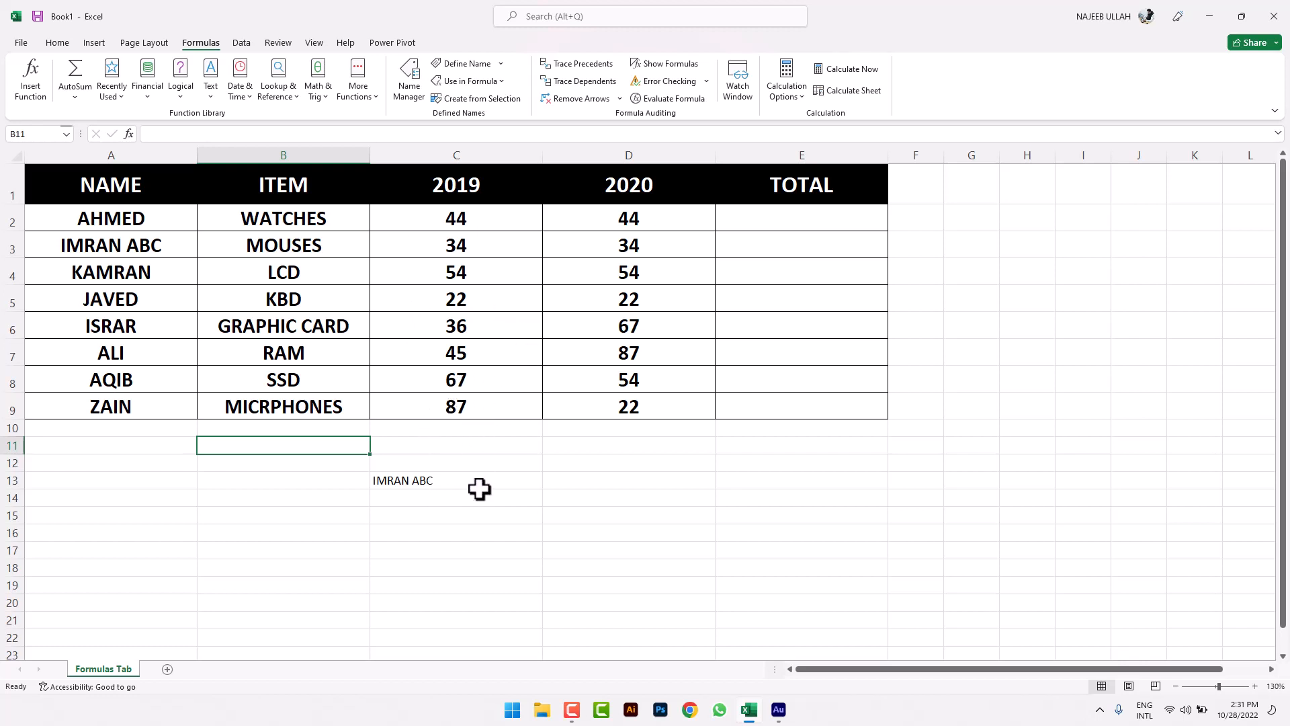
Undo the A3 edit, the C13 formula and the names defined for A2 to A4, and check those cells' references.
key("ctrl+z")
key("ctrl+z")
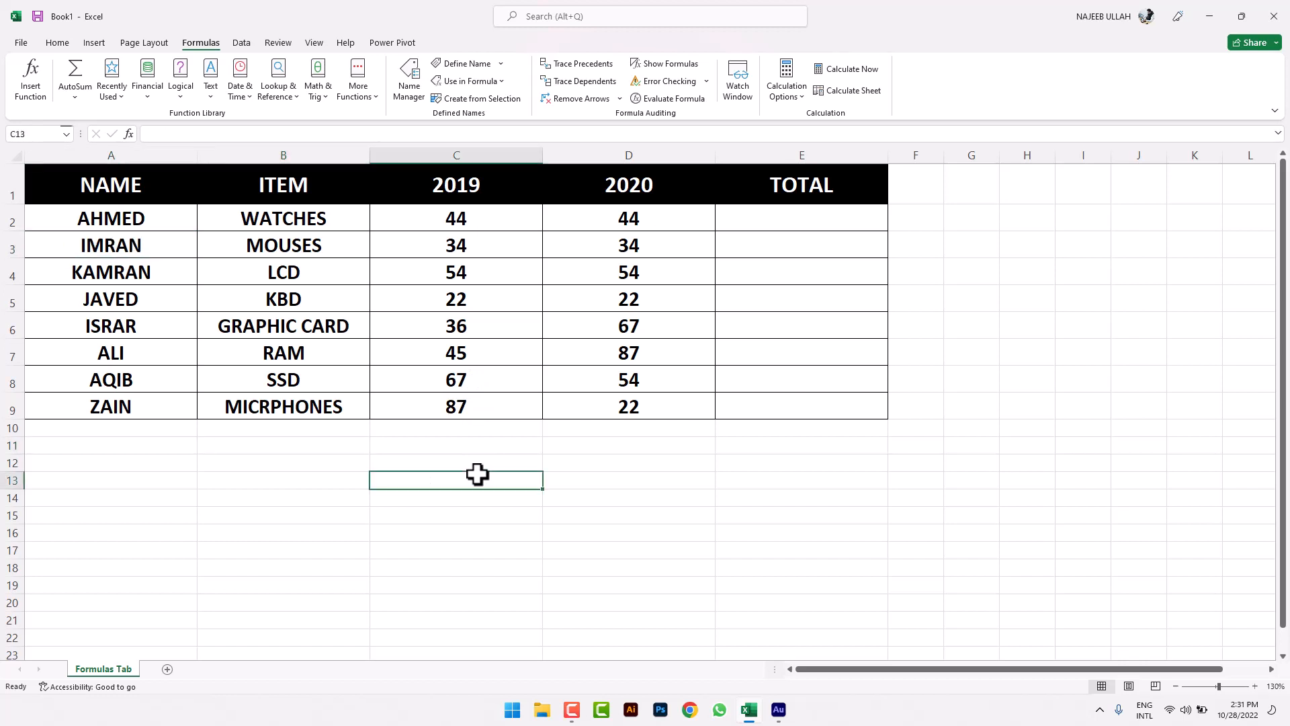
left_click(166, 209)
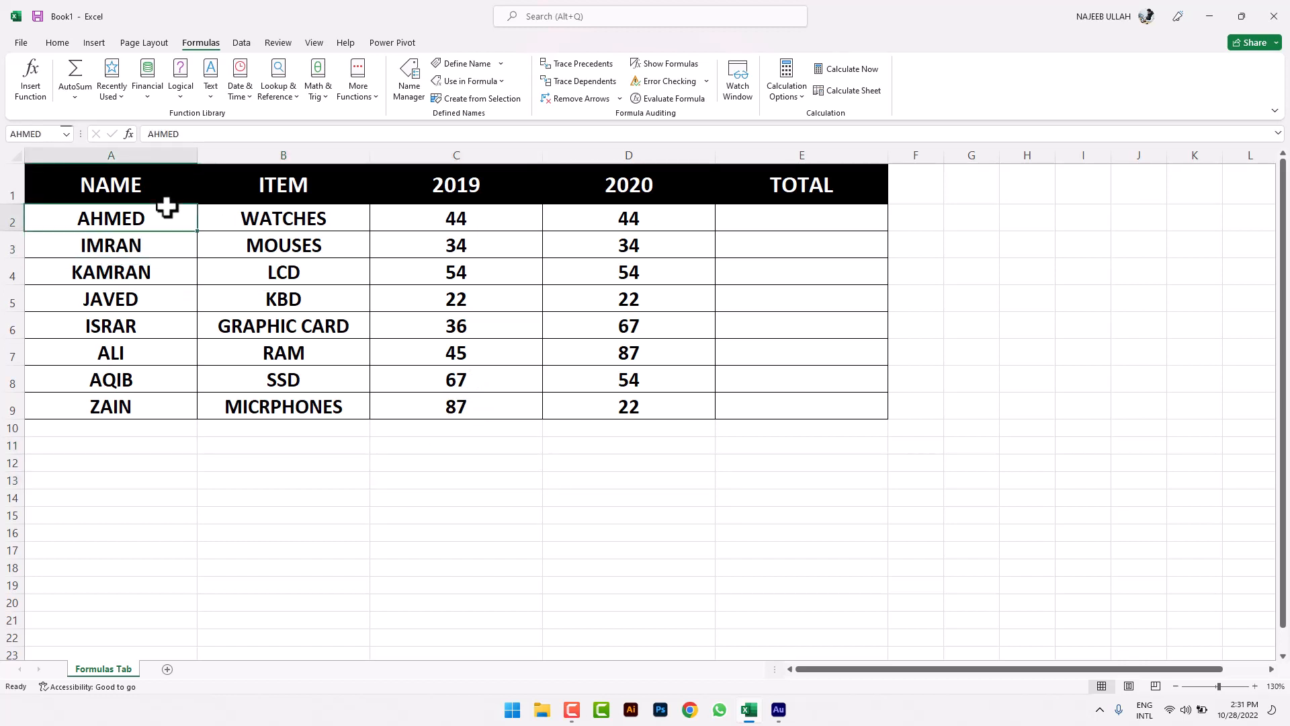
key("ctrl+z")
key("ctrl+z")
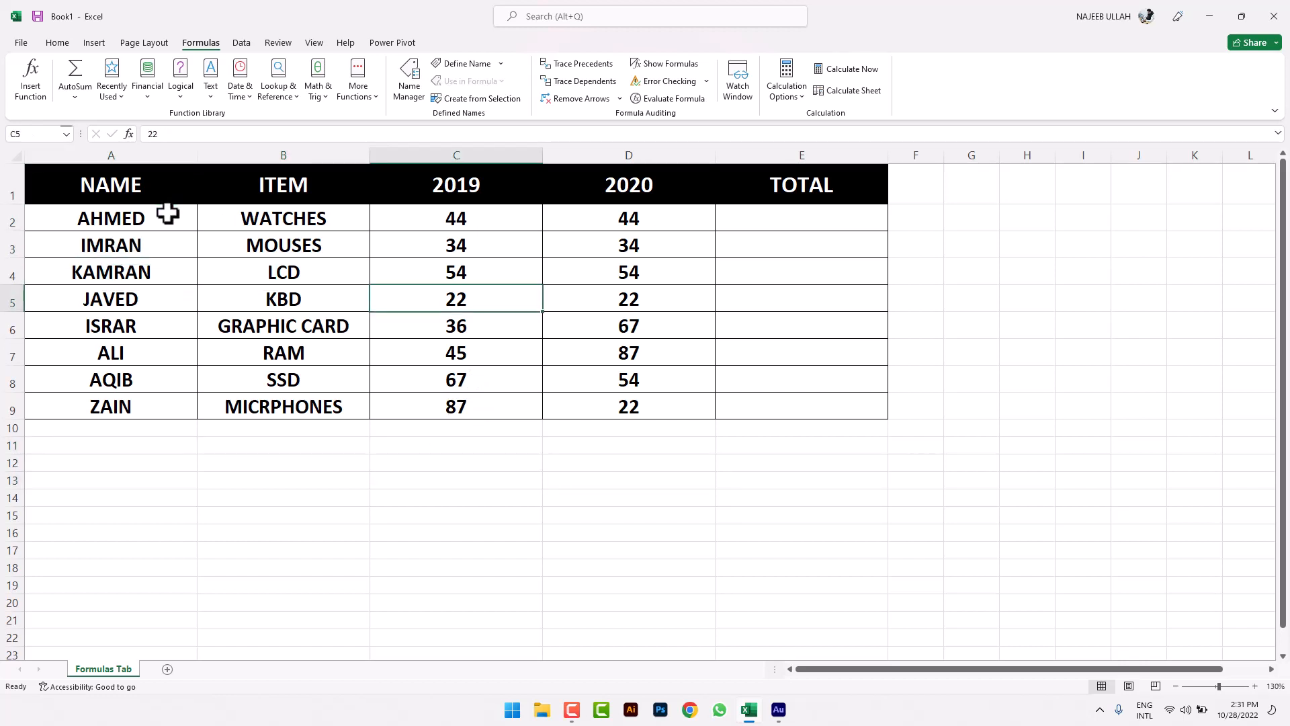
left_click(161, 229)
left_click(163, 269)
left_click(144, 245)
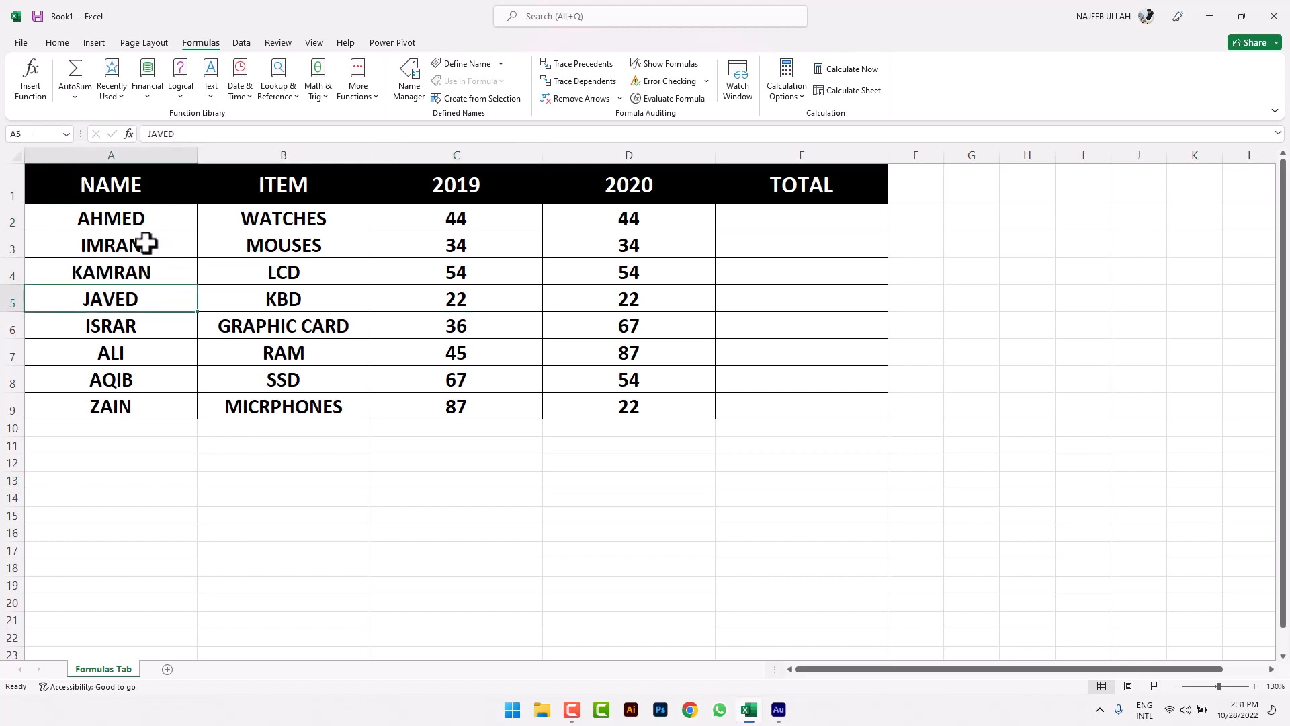
left_click(143, 219)
left_click(350, 620)
left_click(401, 500)
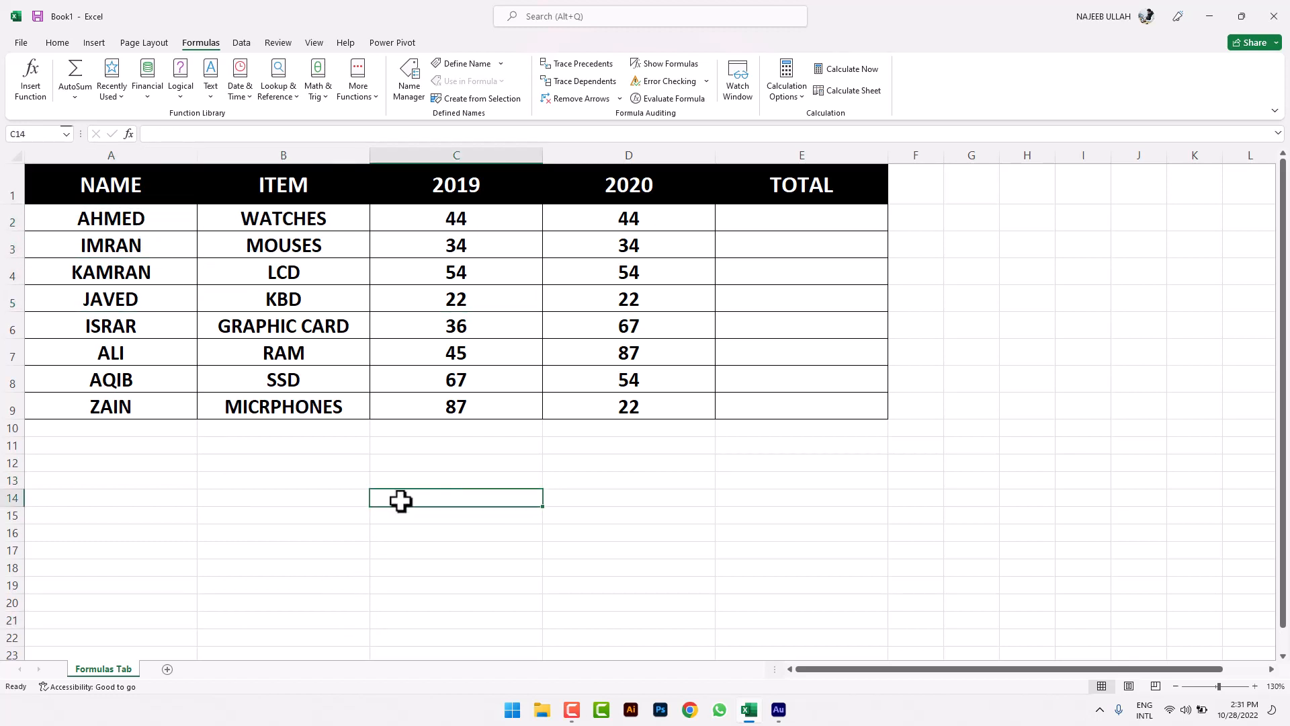
Enter the heading VALUES in cell B38, in the empty area well below the table.
left_click(1254, 686)
left_click(1254, 686)
left_click(1254, 685)
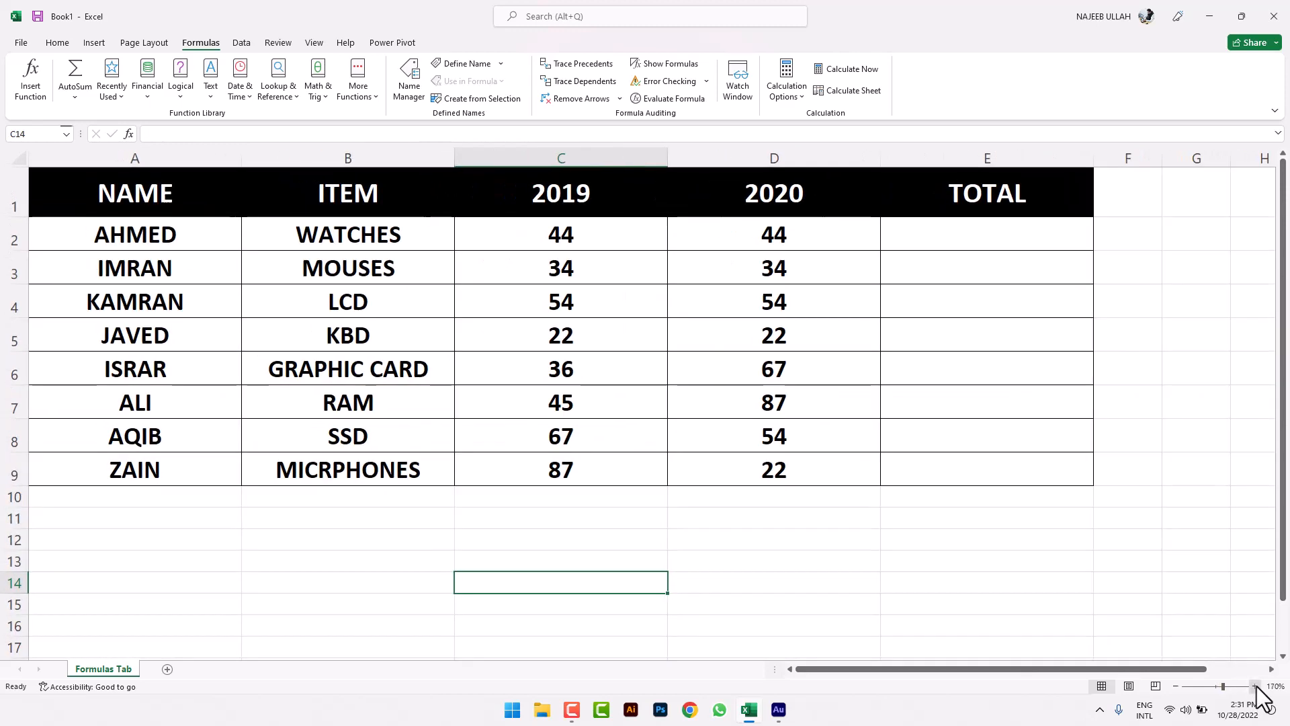
left_click(1254, 686)
left_click(1254, 686)
left_click(1062, 251)
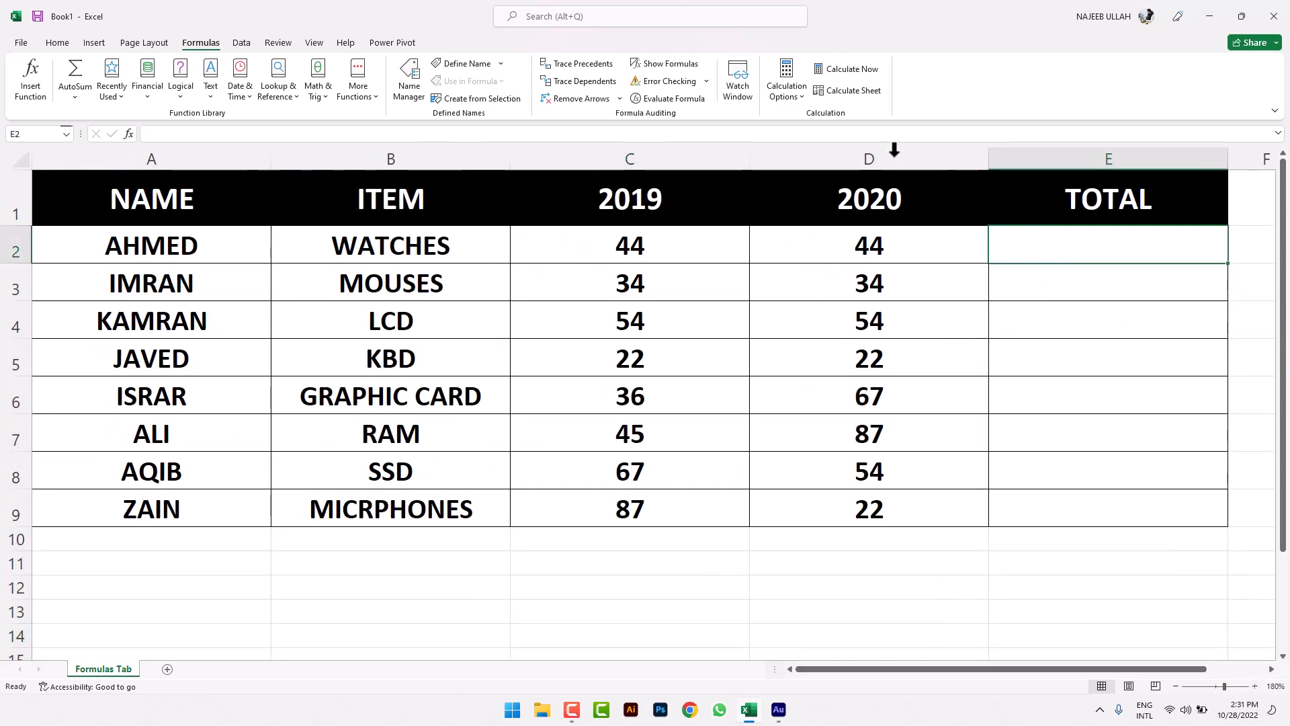
scroll(347, 594, "down", 10)
left_click(403, 380)
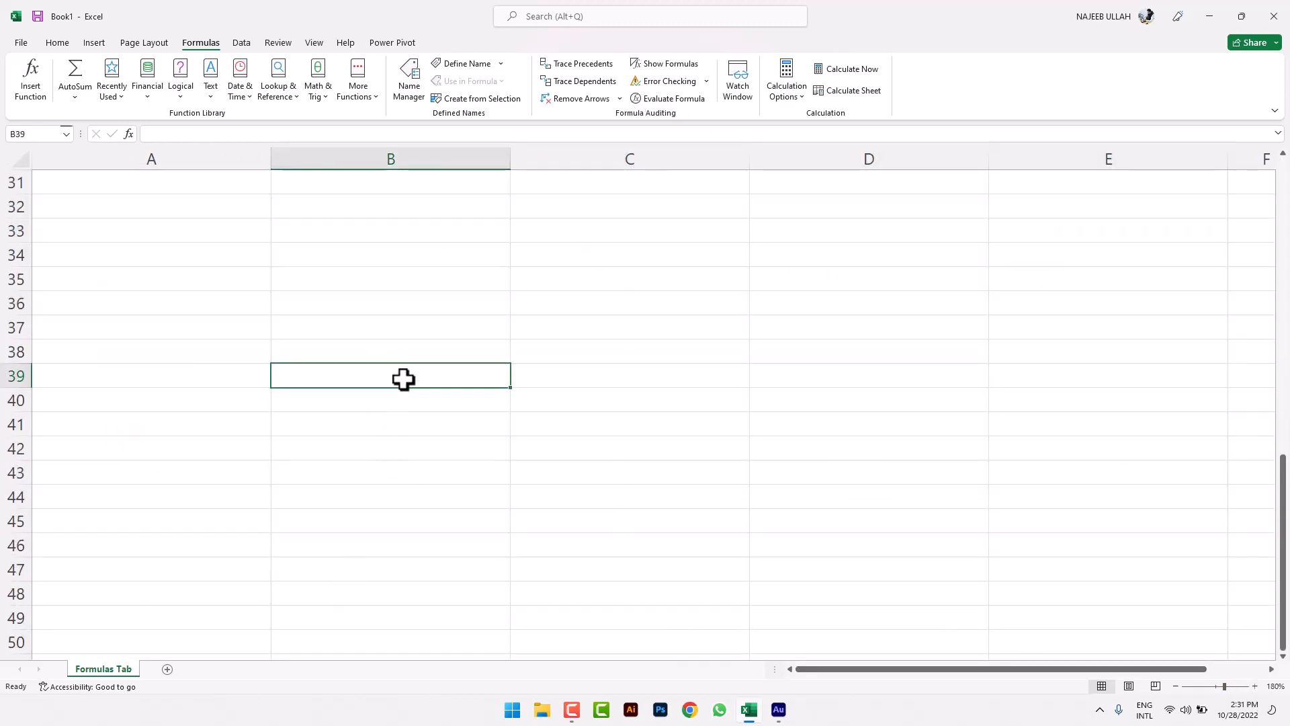
left_click(403, 349)
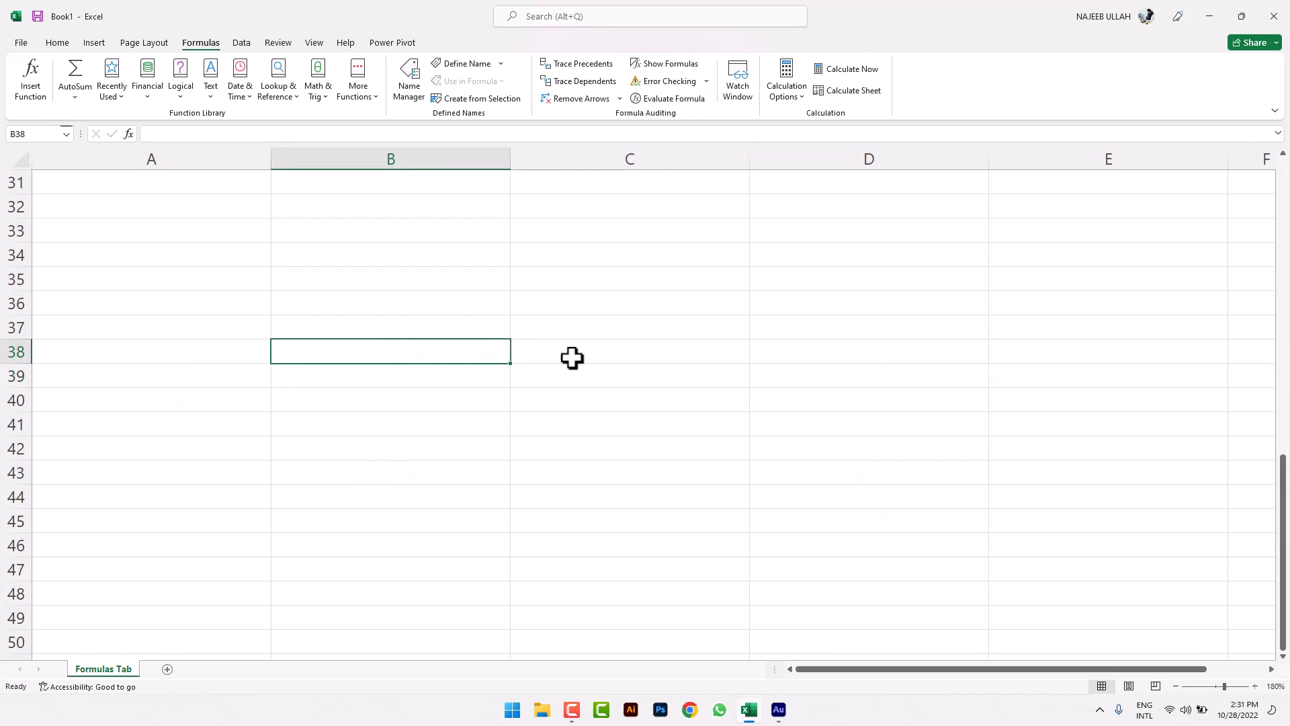
type("VAL")
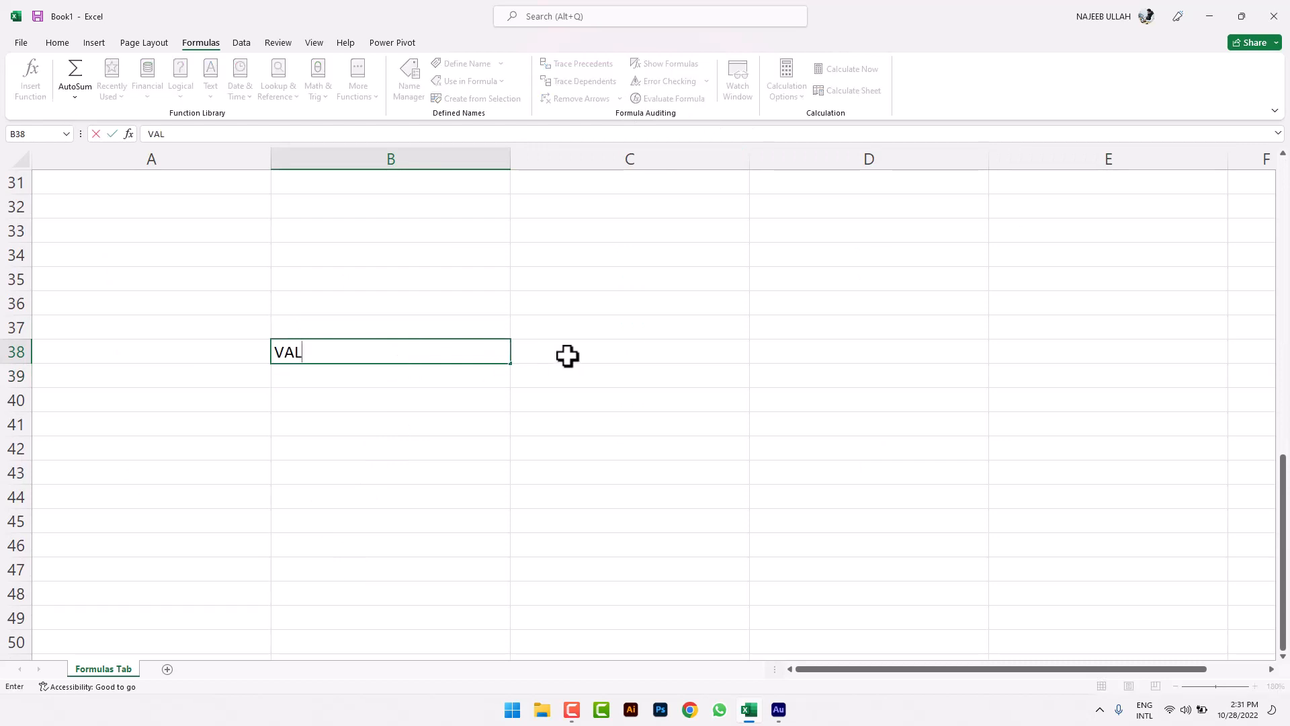
type("UES")
key("Return")
key("Return")
key("Up")
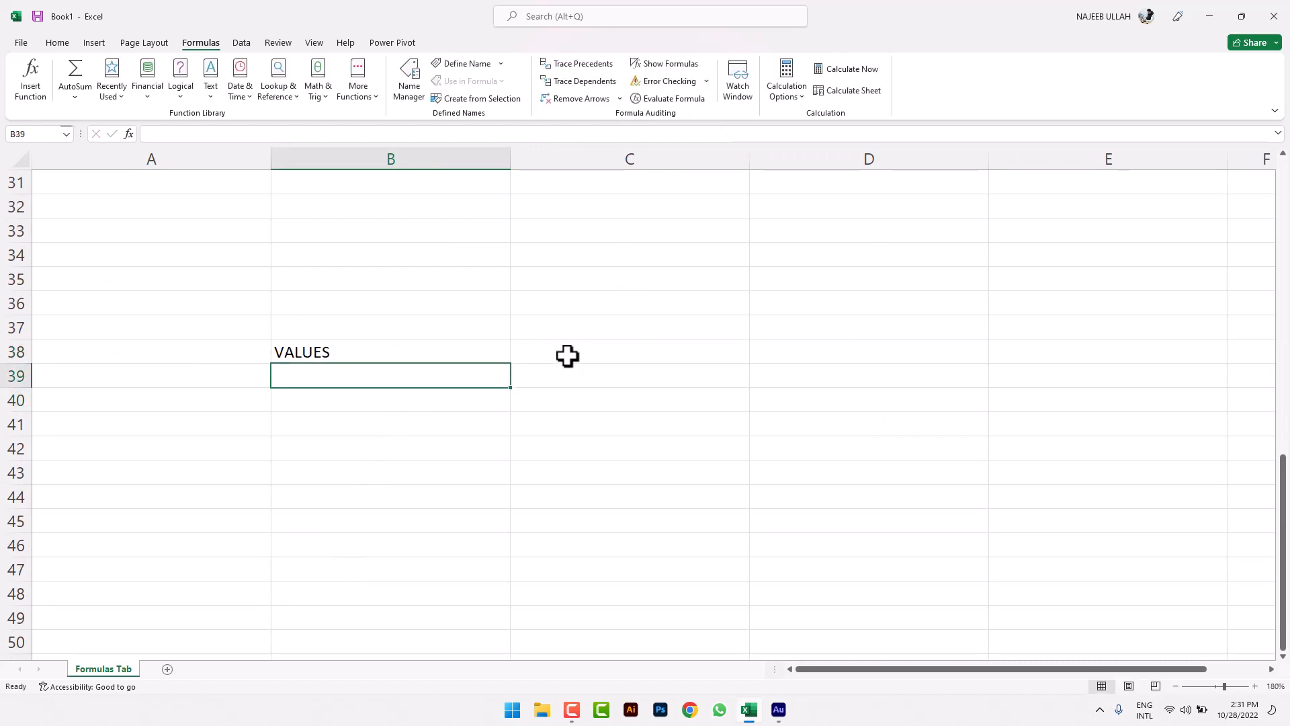
Enter 55 and 44 in cells B39 and B40, and the label TOTAL in cell B41.
type("55")
key("Return")
type("44")
key("Return")
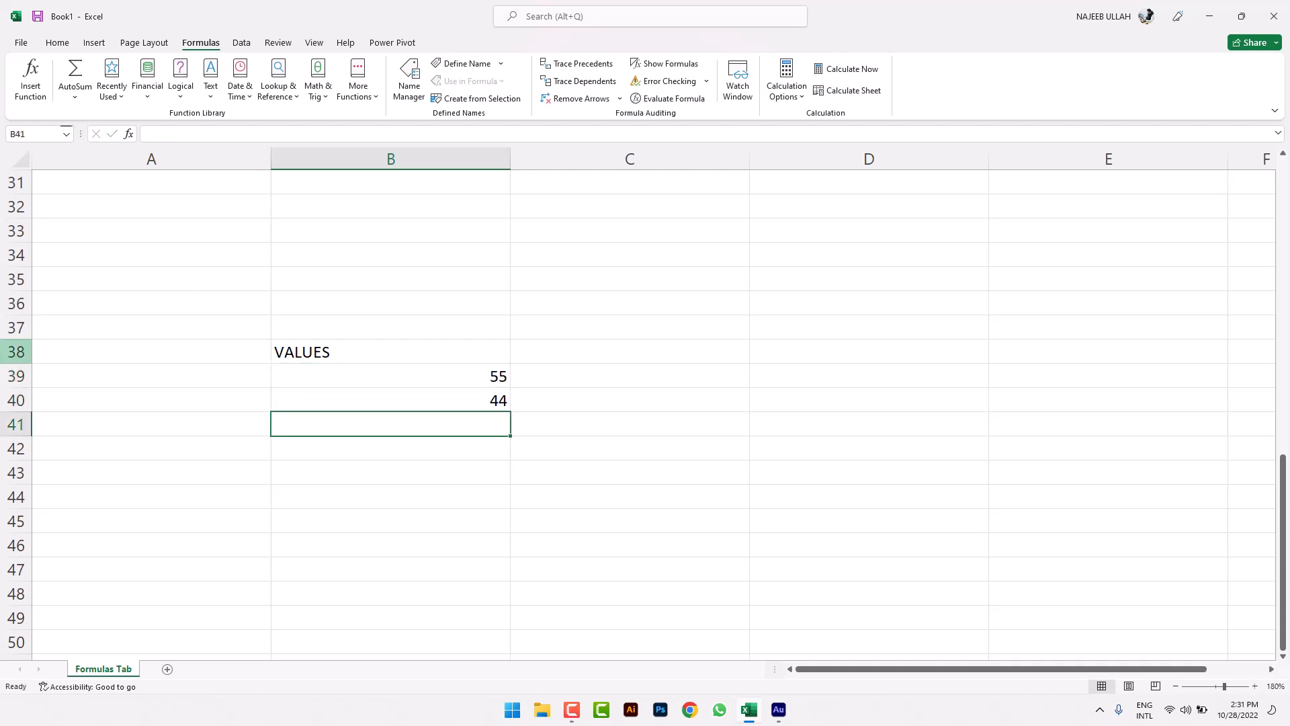
type("TOTAL")
key("Return")
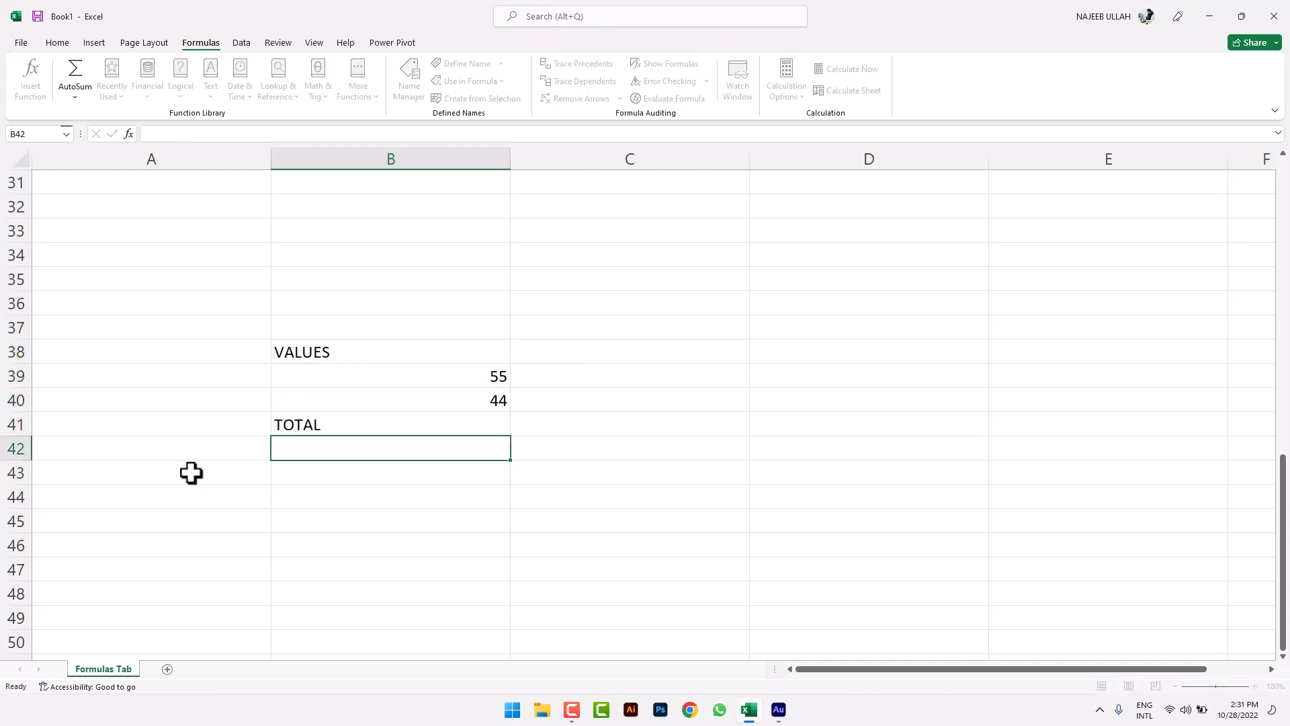
Define the workbook-scoped name ONE for cell B39.
left_click(462, 383)
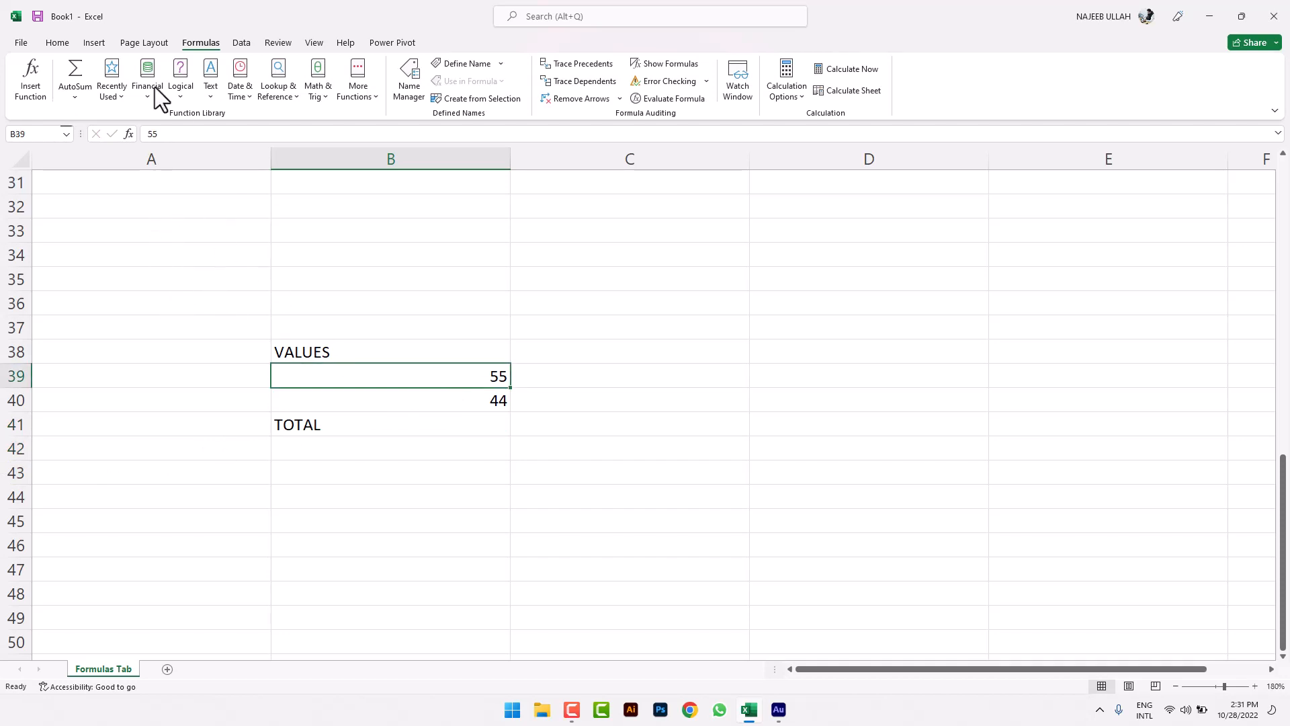
left_click(457, 63)
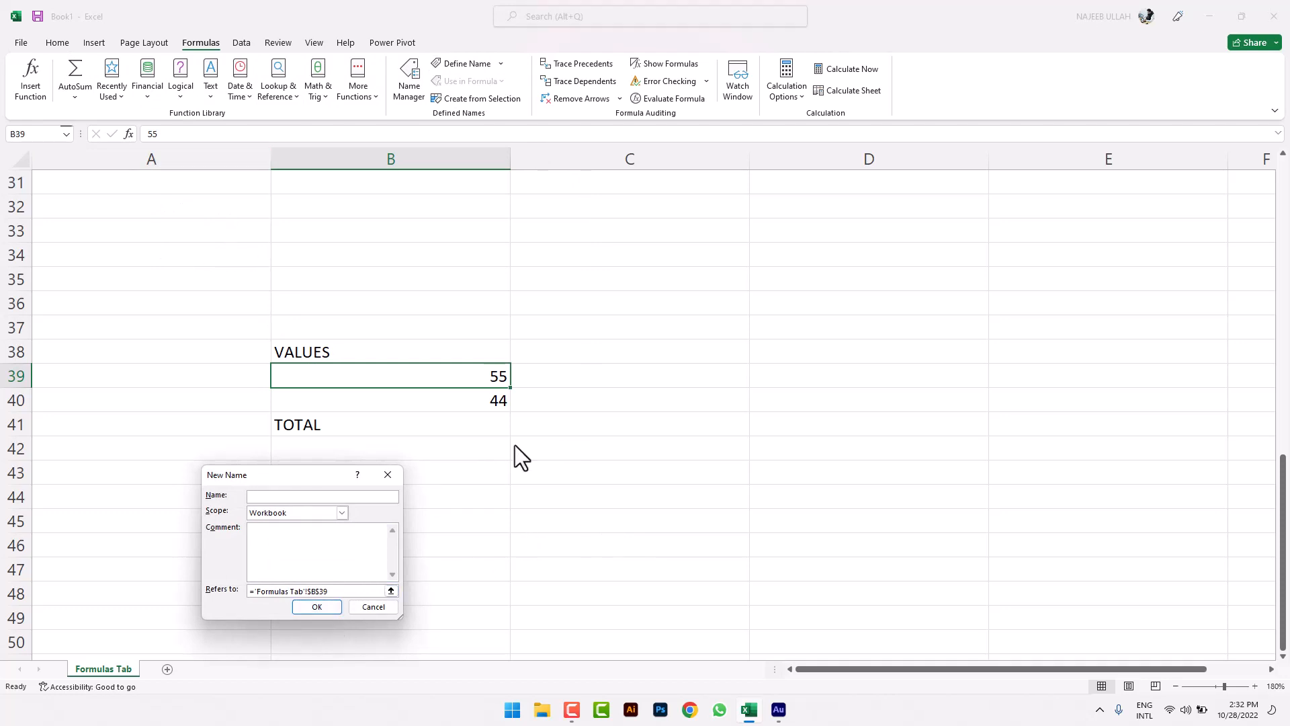
left_click(294, 607)
Define the workbook-scoped name TWO for cell B40.
left_click(441, 403)
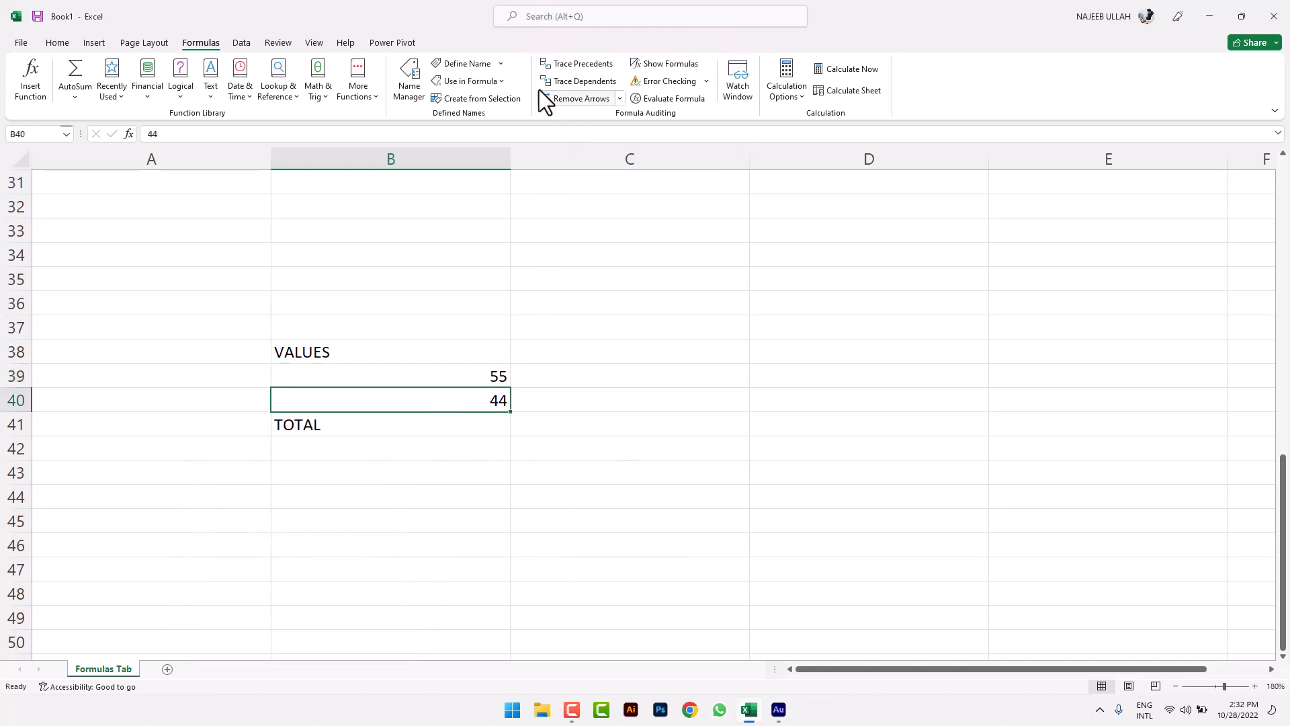
left_click(477, 63)
type("T")
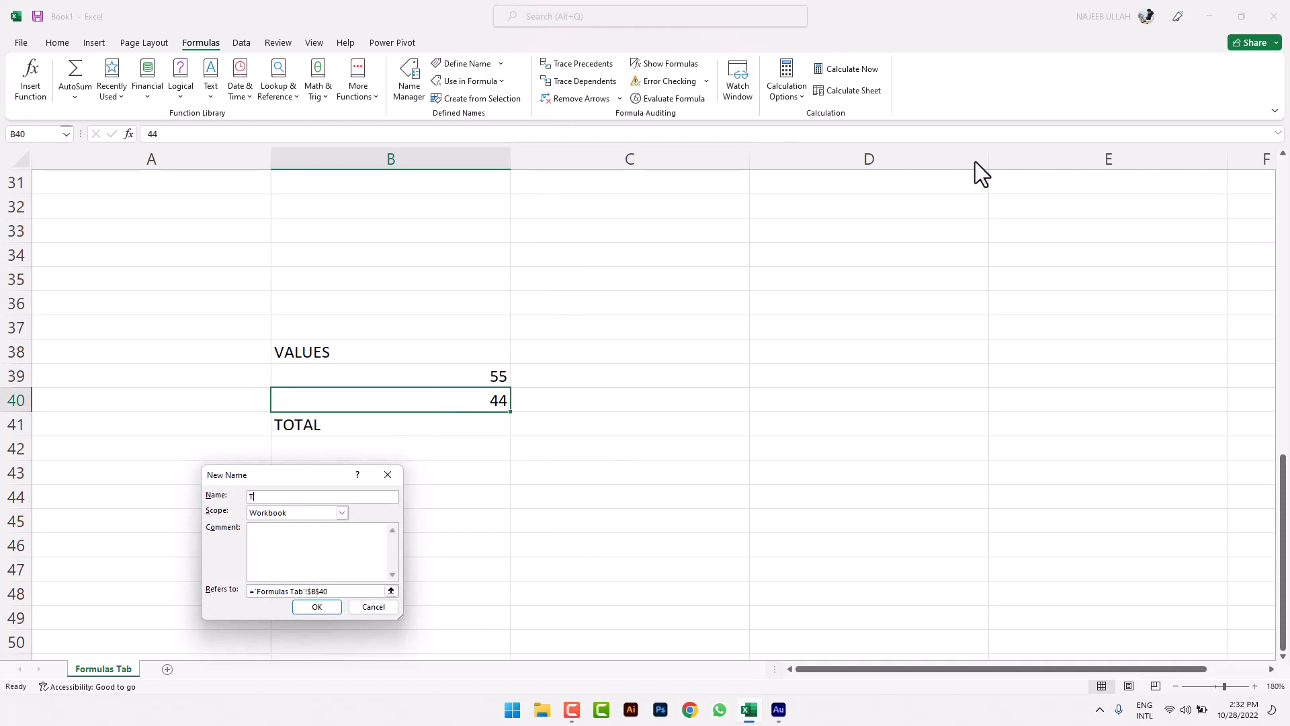
type("WO")
key("Return")
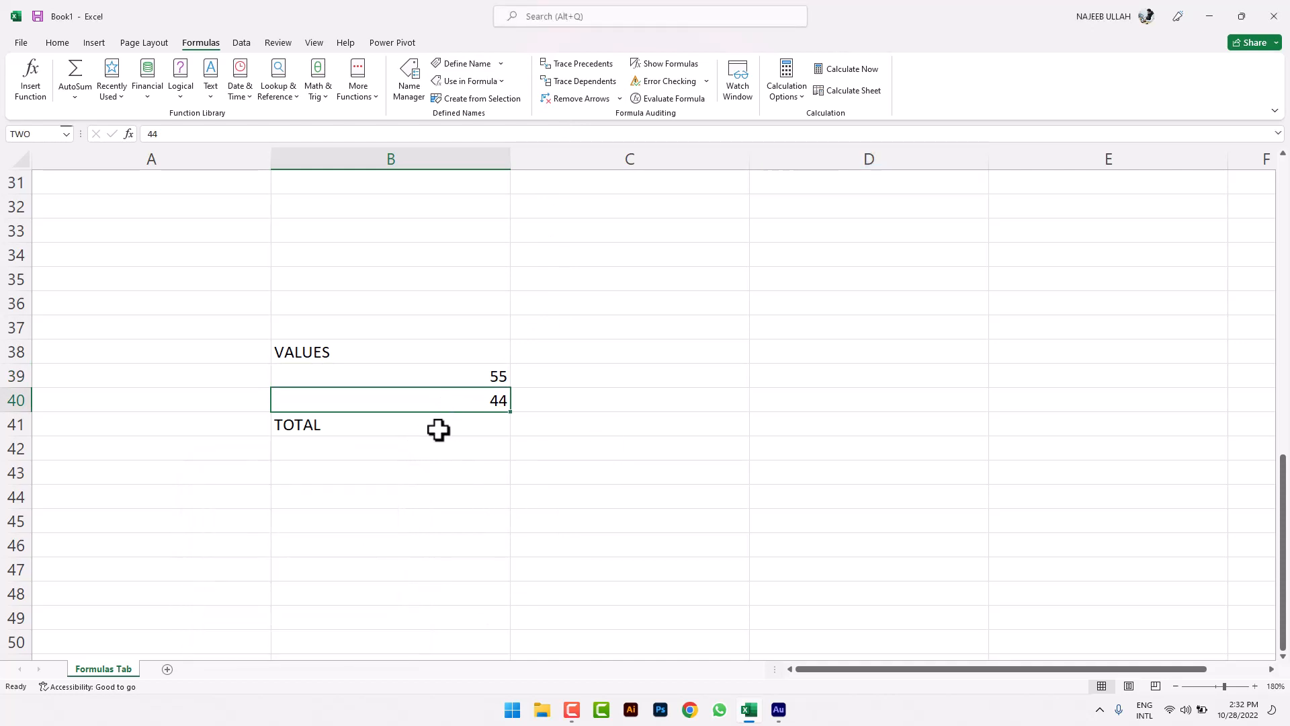
Add the two named cells in B42 with the formula =SUM(ONE,TWO), and reopen the formula to check it.
left_click(453, 442)
type("=")
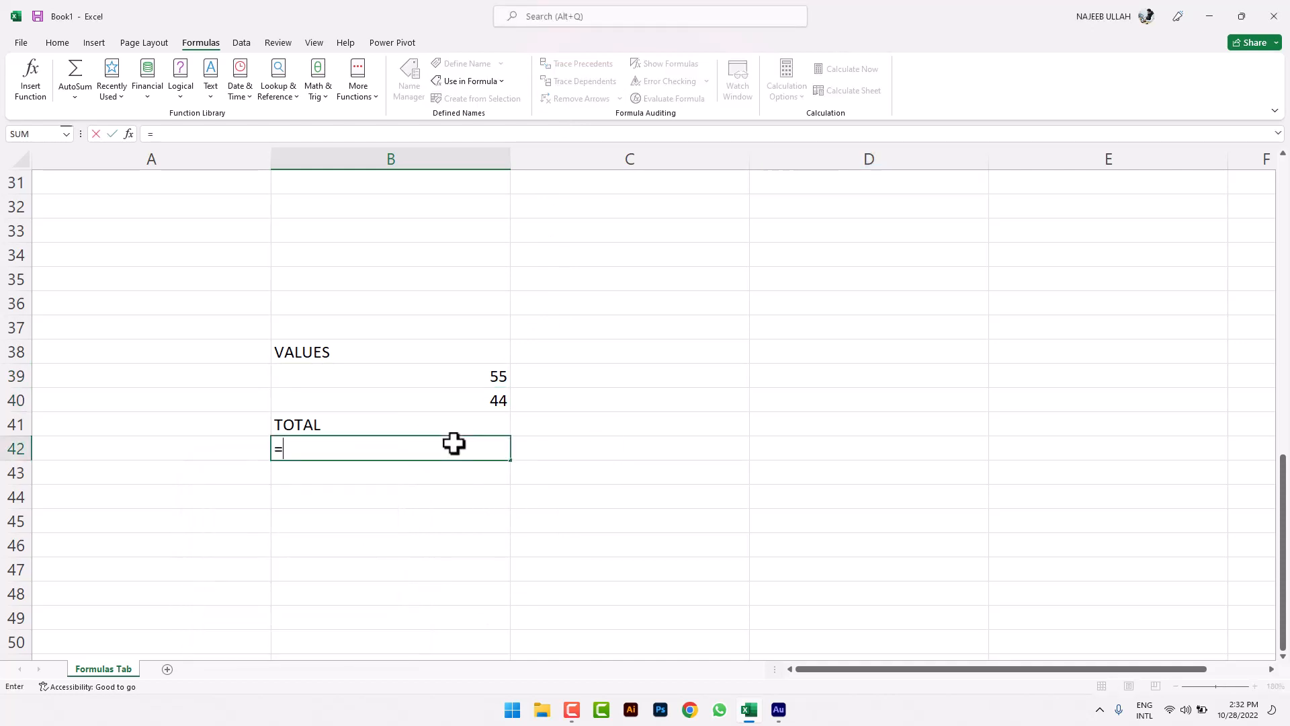
type("SUM(ONE,TWO")
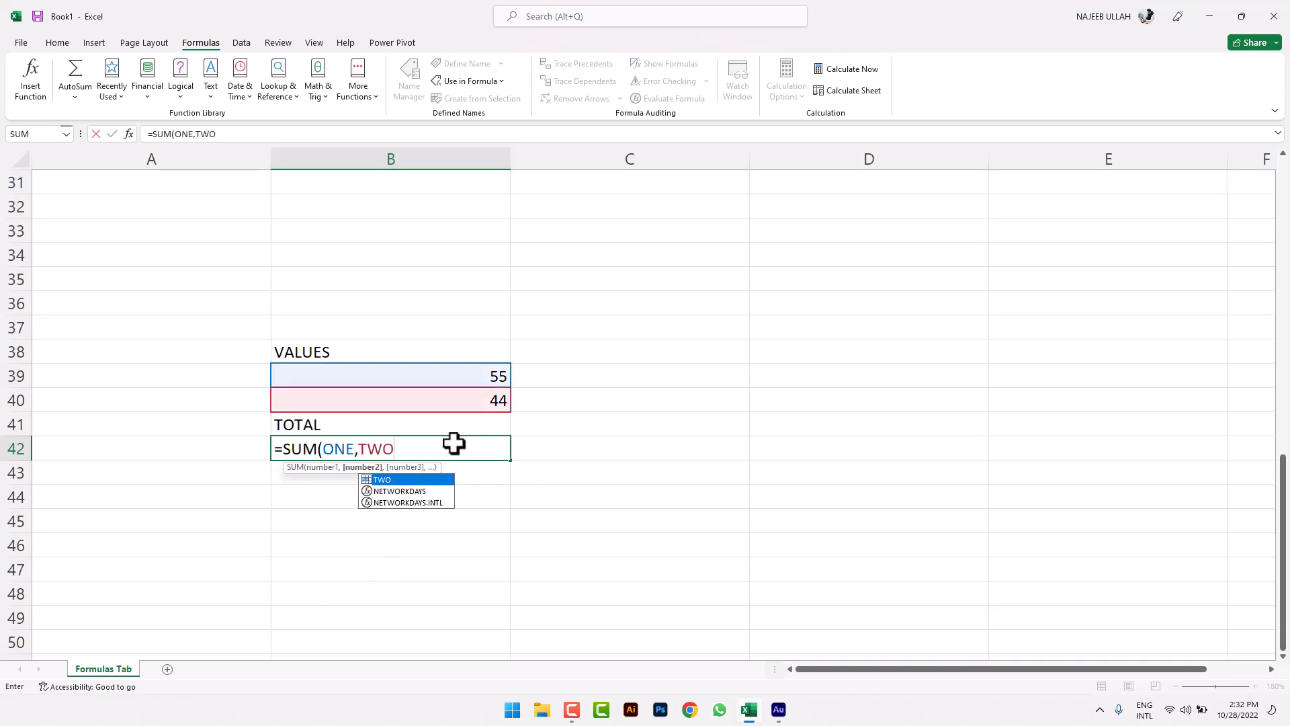
type(")")
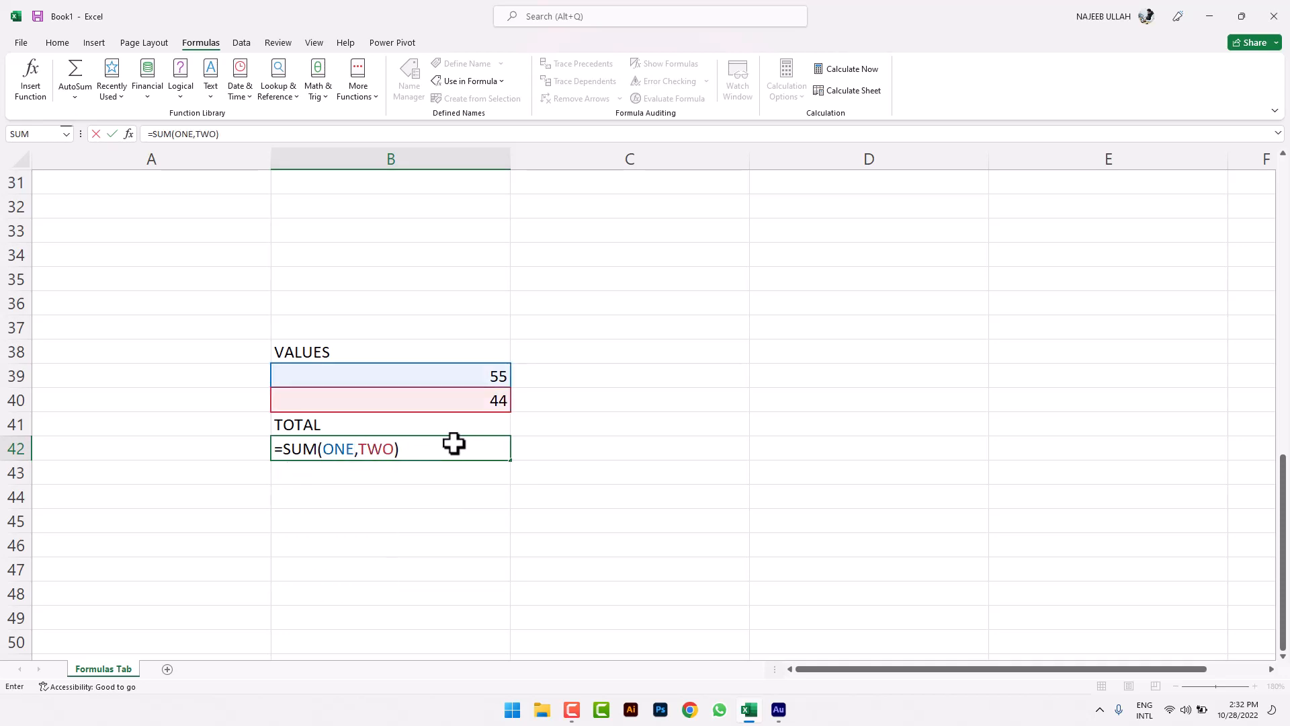
key("Return")
double_click(454, 443)
key("Return")
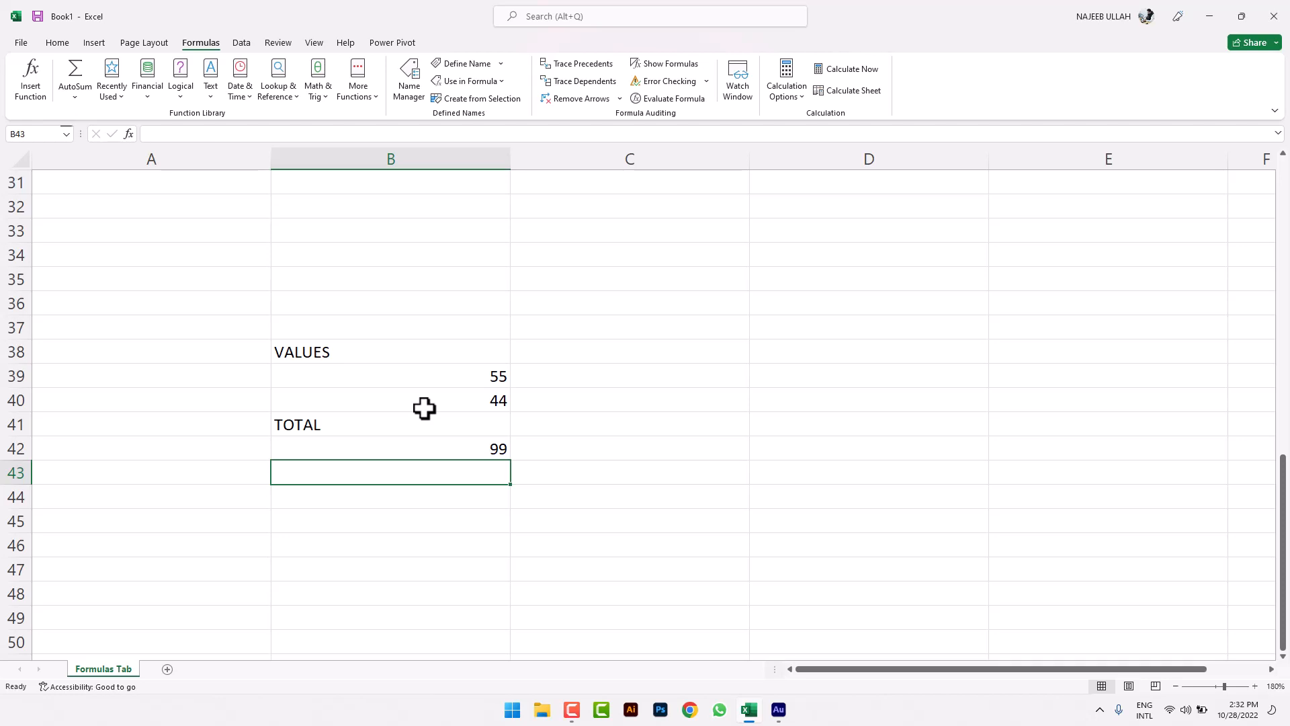
Clear the arguments of the SUM formula in B42 and insert ONE and TWO again with Use in Formula.
double_click(478, 450)
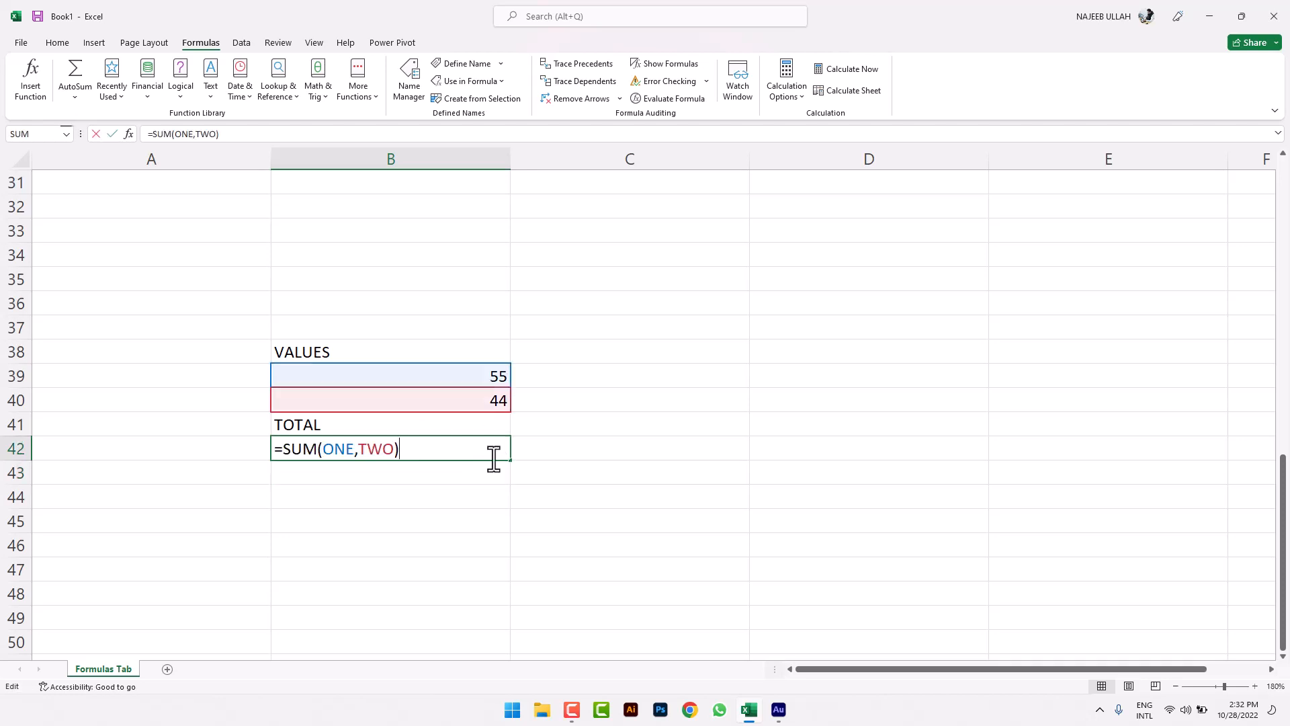
left_click_drag(473, 453, 323, 448)
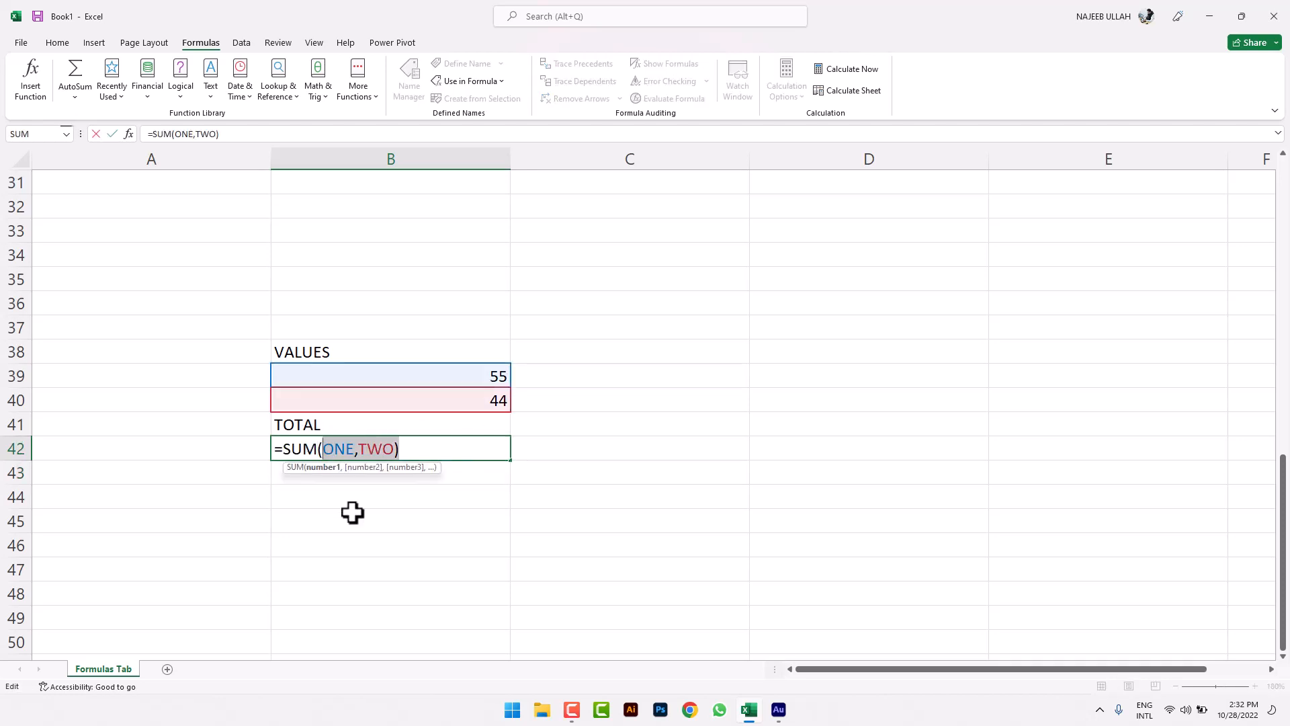
key("BackSpace")
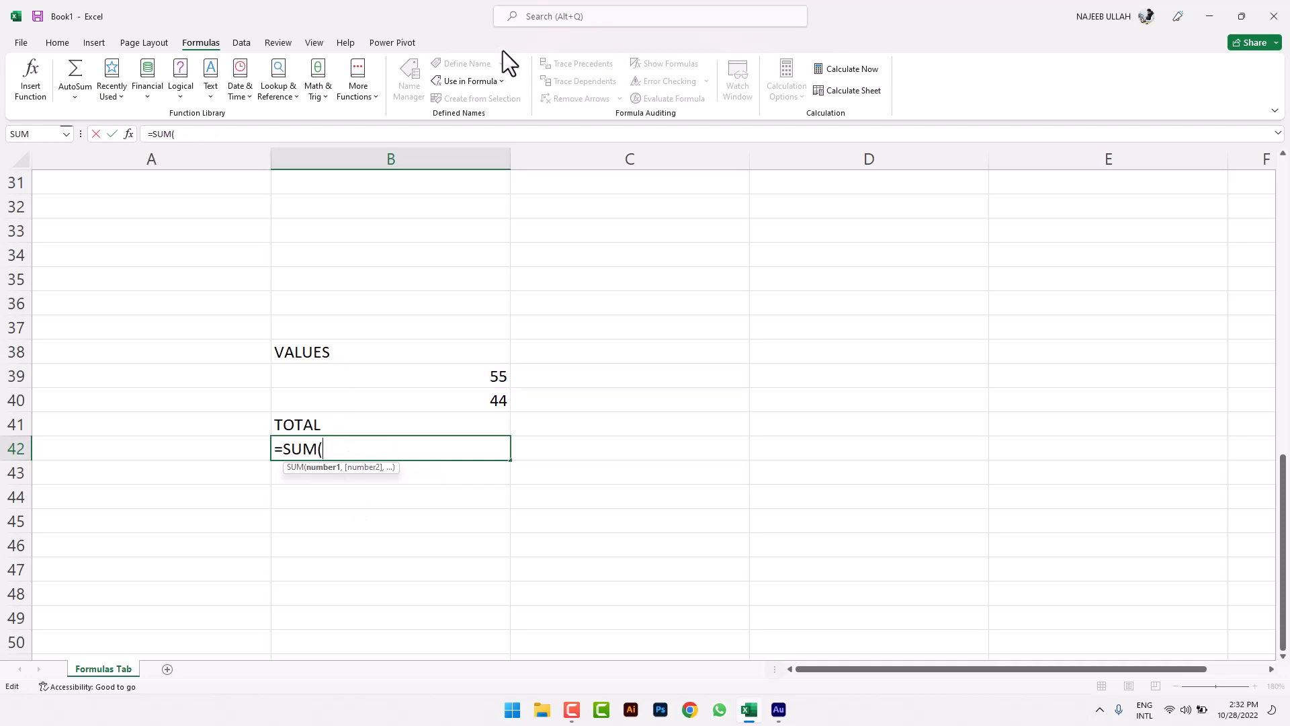
left_click(477, 85)
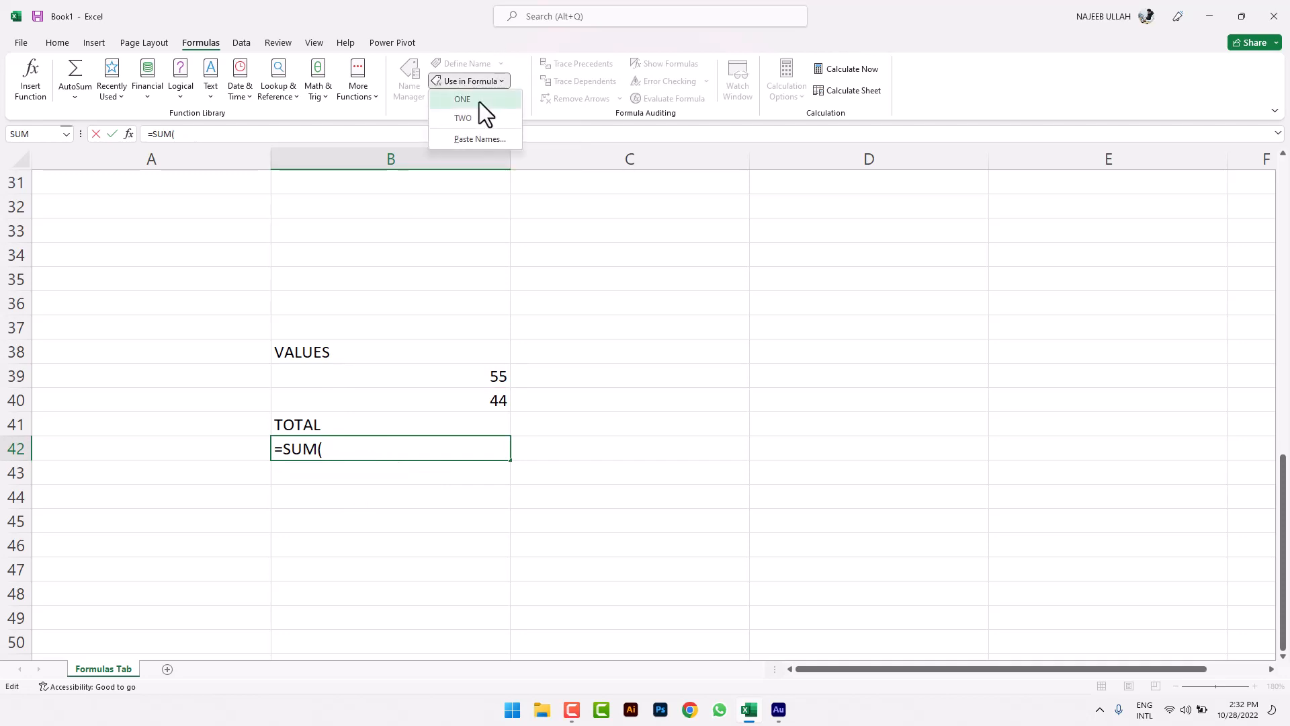
left_click(478, 101)
type(",")
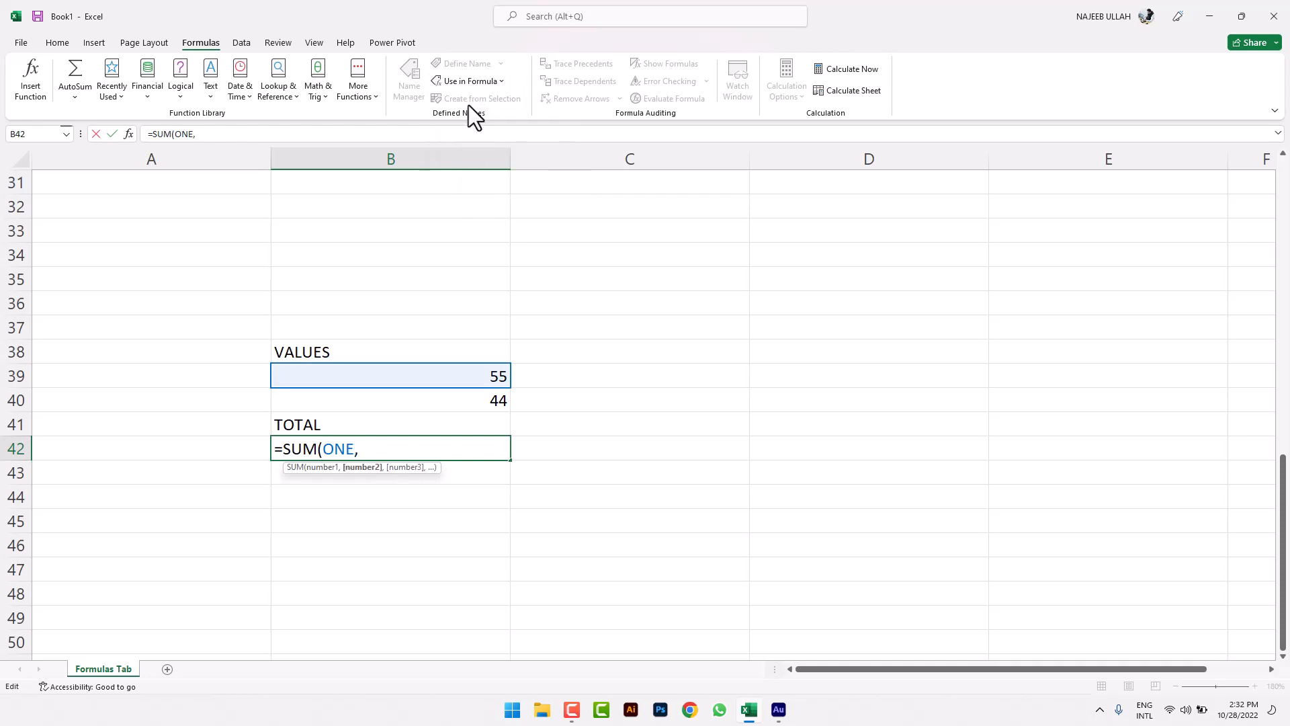
left_click(476, 83)
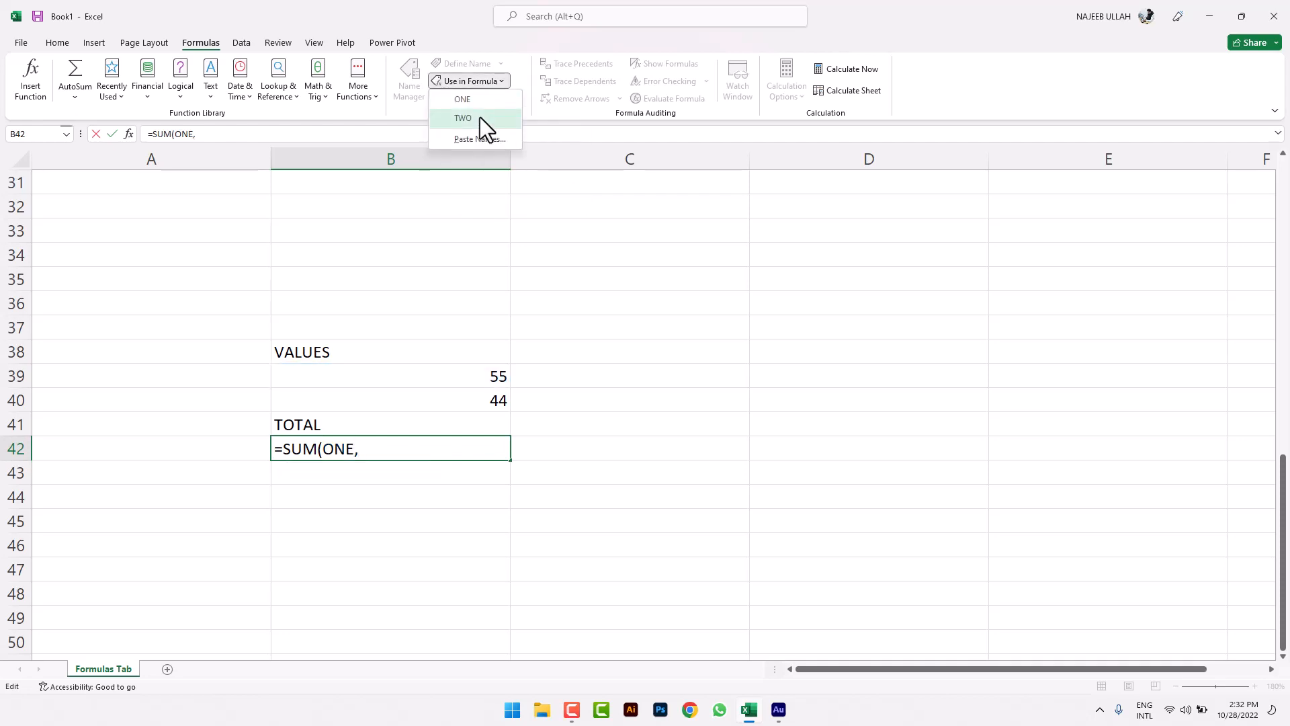
left_click(479, 117)
key("Return")
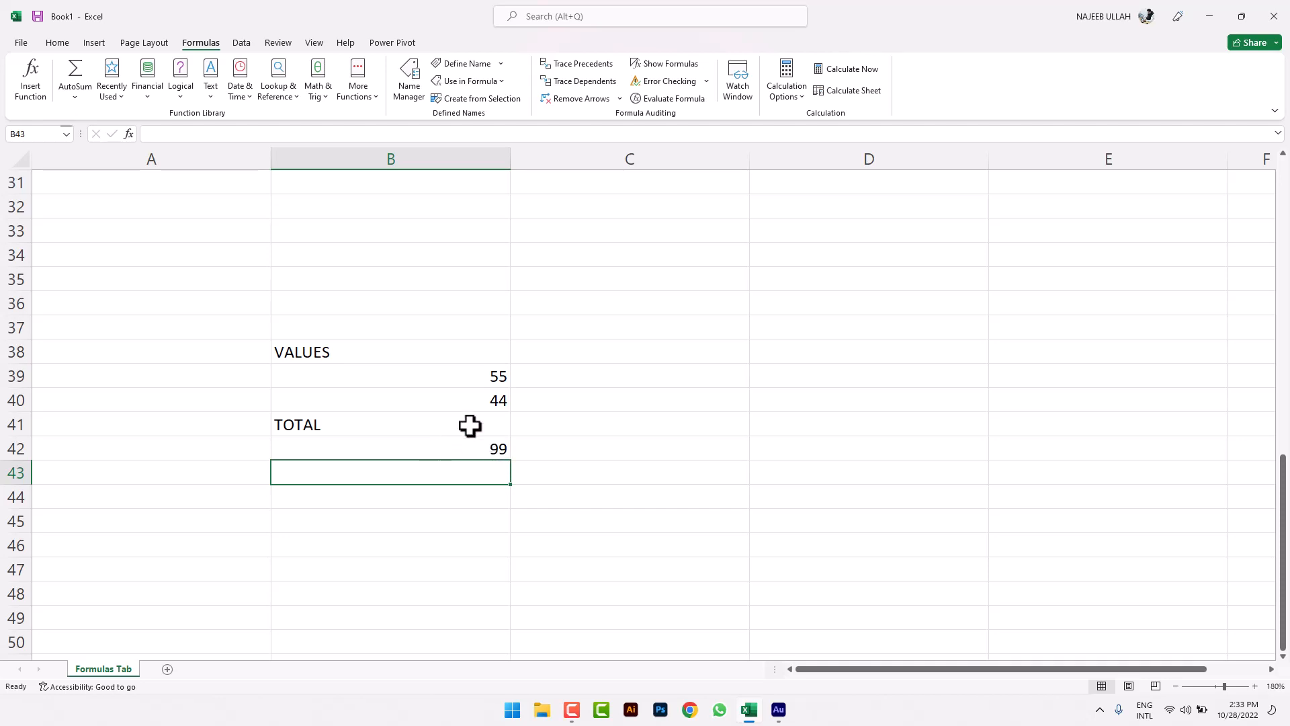
Review the defined names in the Name Manager and check cell B40's name in the Name Box.
left_click(422, 94)
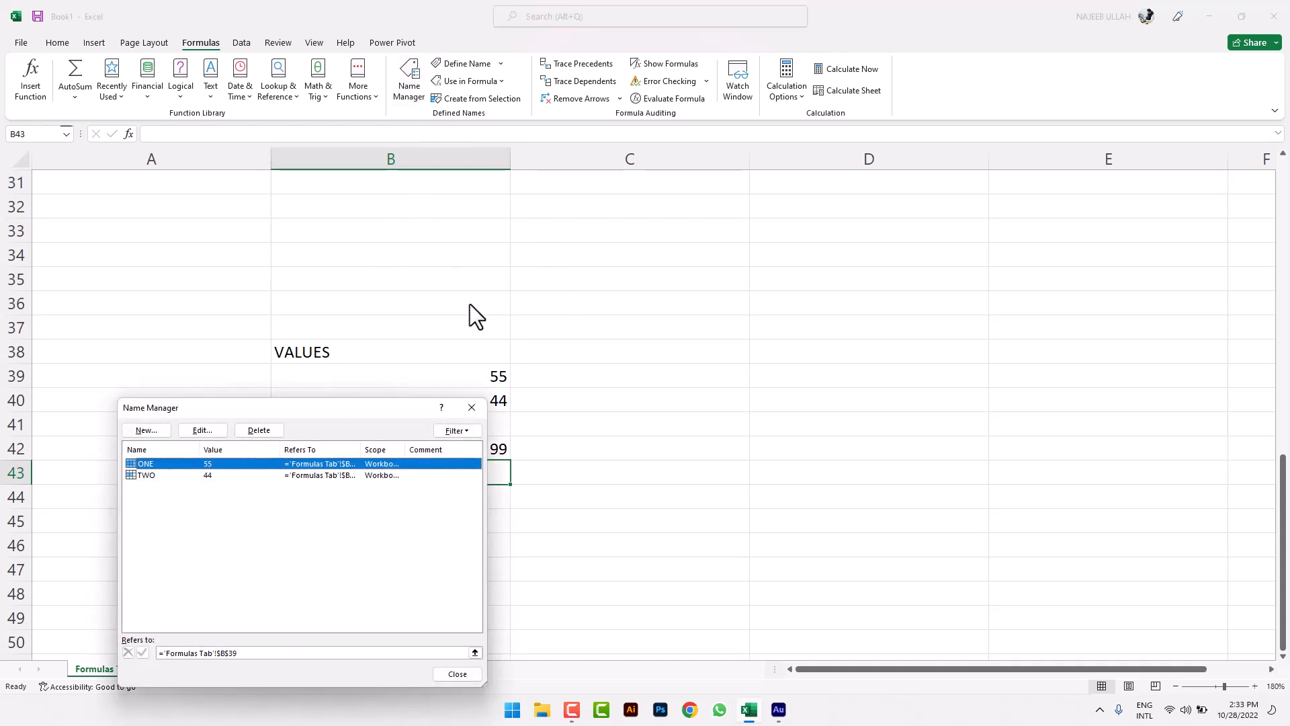
left_click(471, 407)
left_click(490, 397)
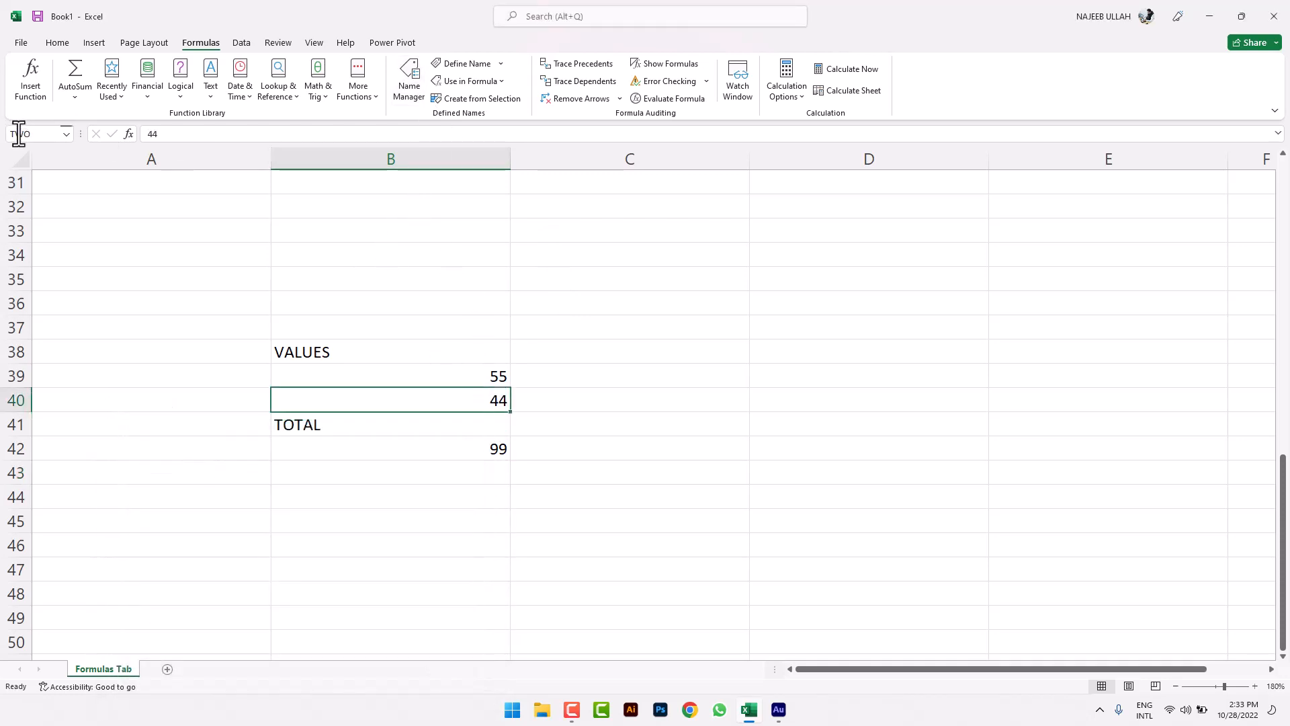
Delete the defined name ONE in the Name Manager and select the name TWO.
left_click(398, 103)
left_click(259, 431)
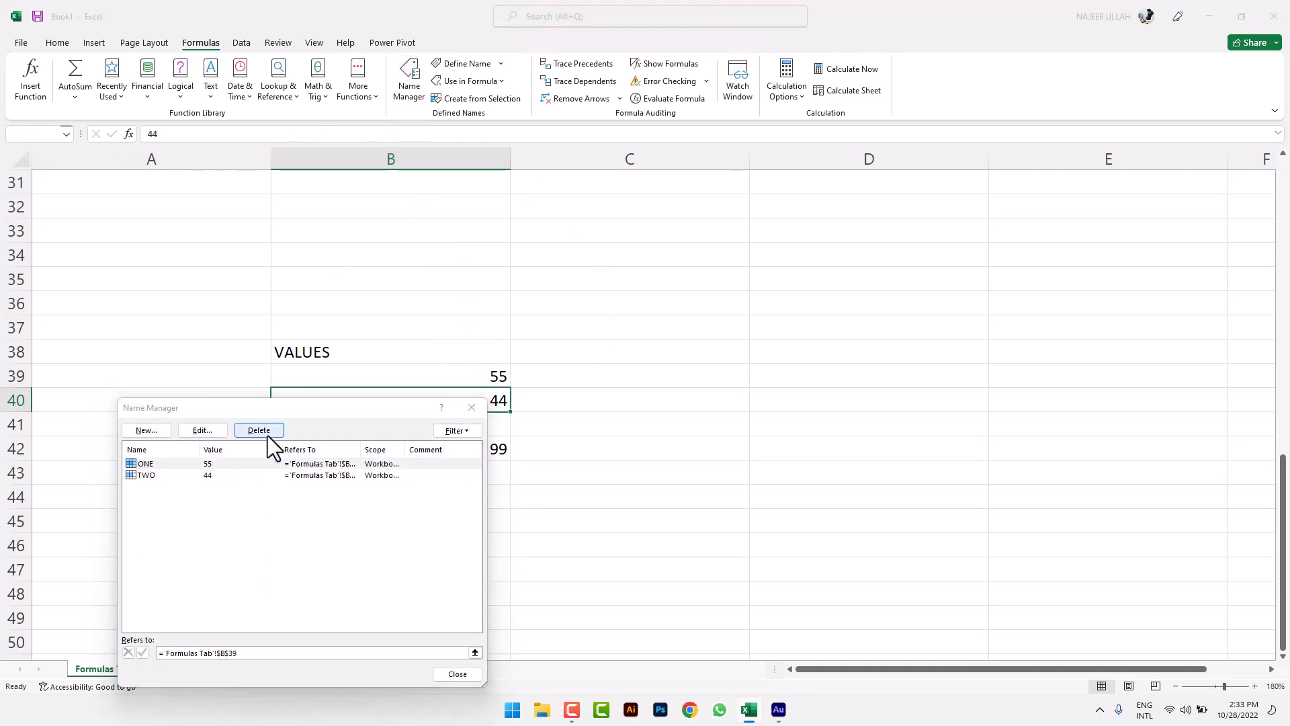
left_click(622, 389)
left_click(227, 462)
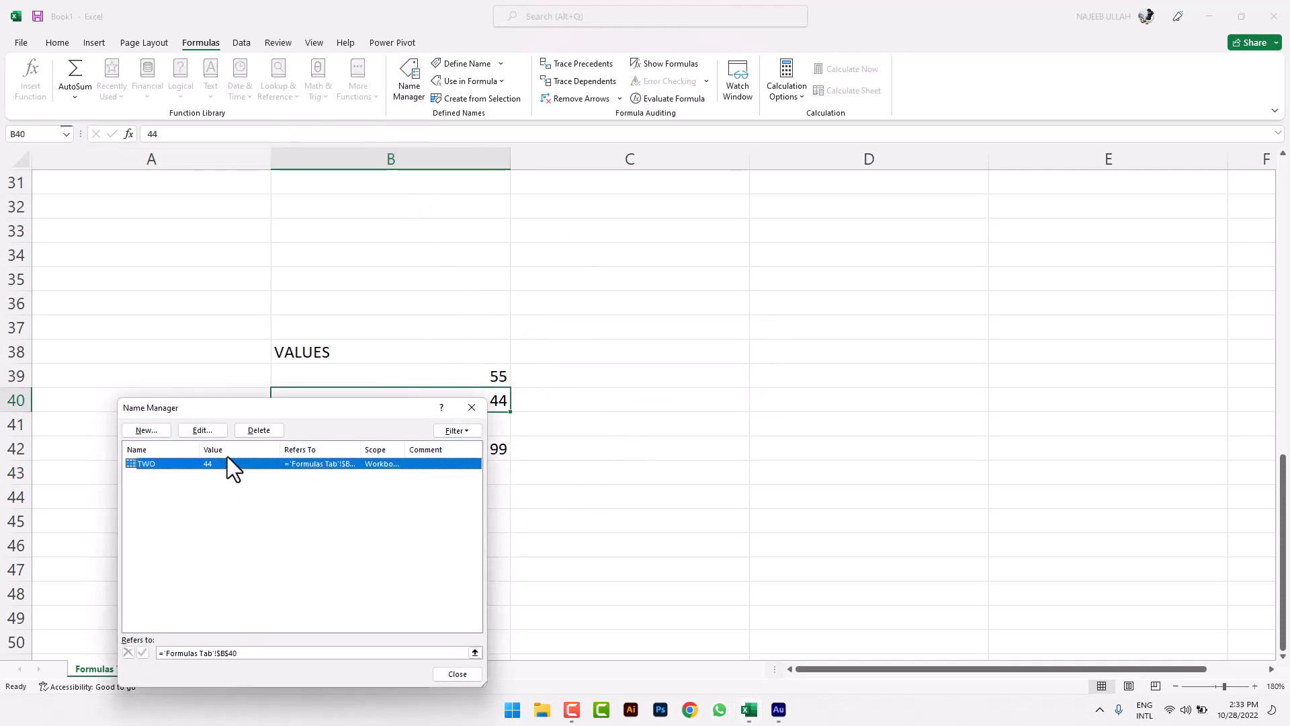
Delete the defined name TWO, close the Name Manager and check how the SUM formula in B42 is affected.
left_click(253, 432)
left_click(623, 390)
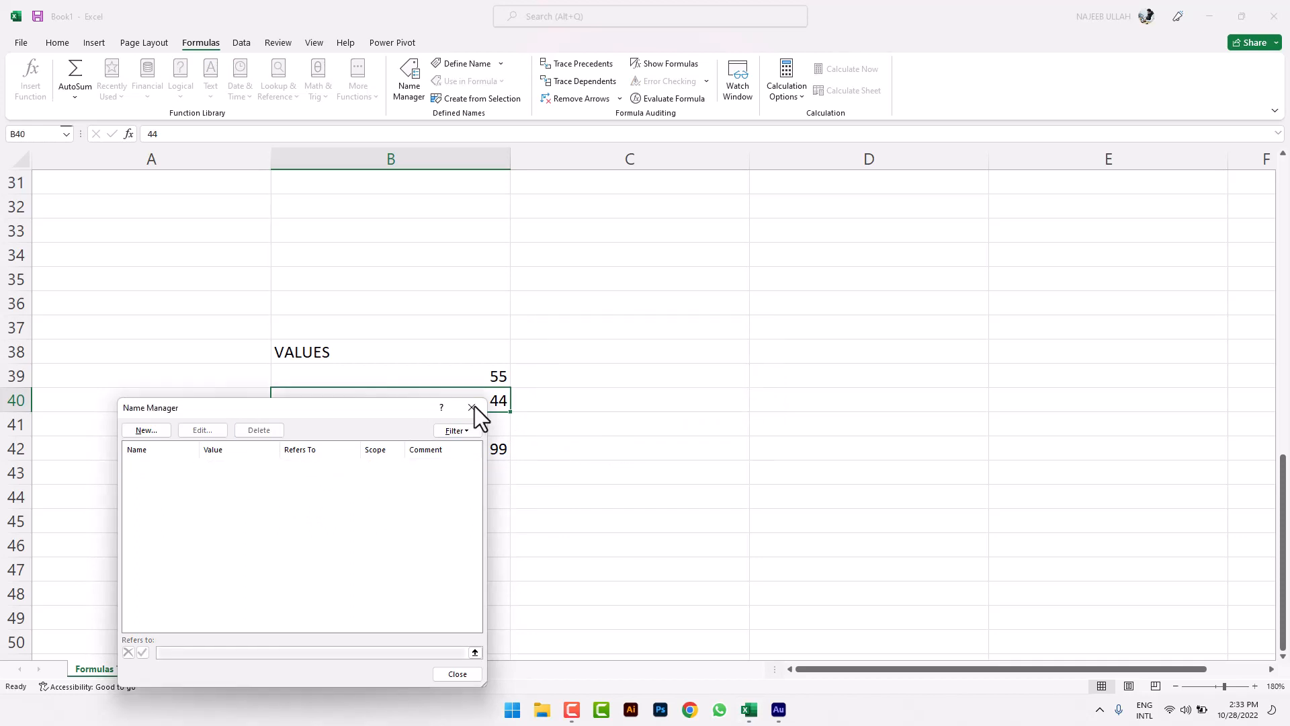
left_click(473, 407)
left_click(547, 429)
left_click(481, 383)
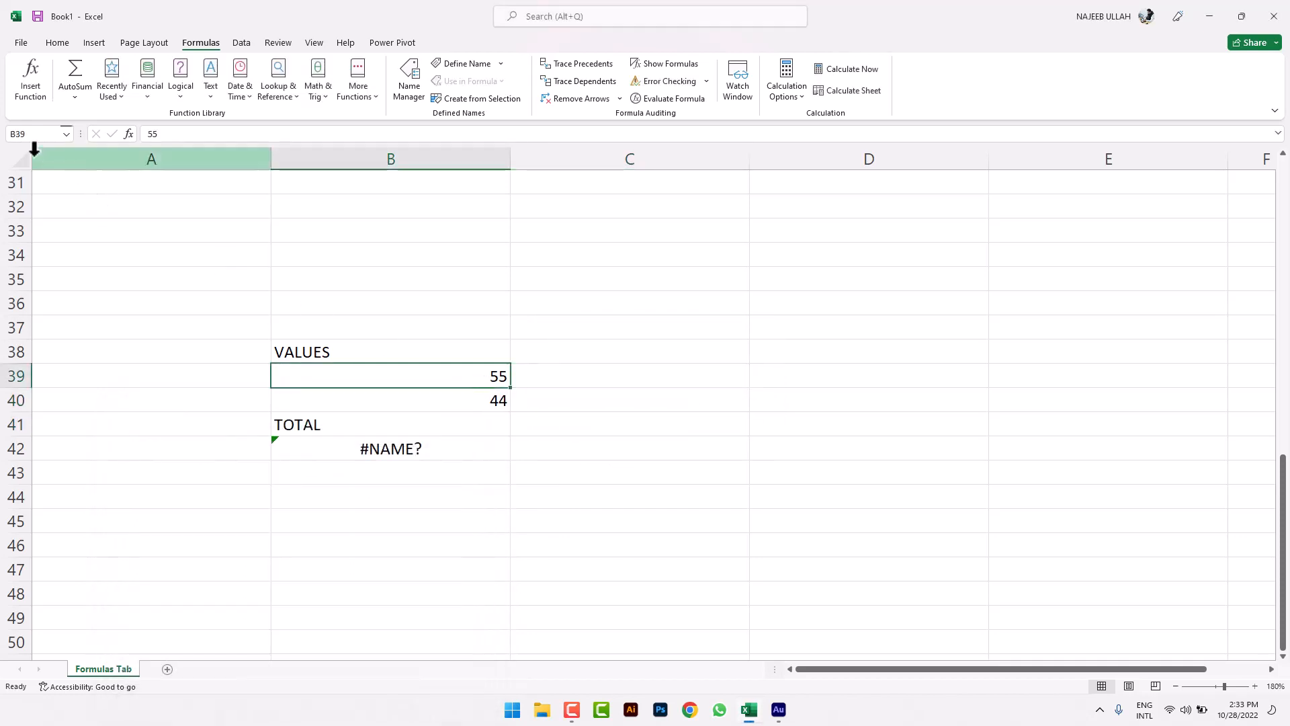
left_click(396, 446)
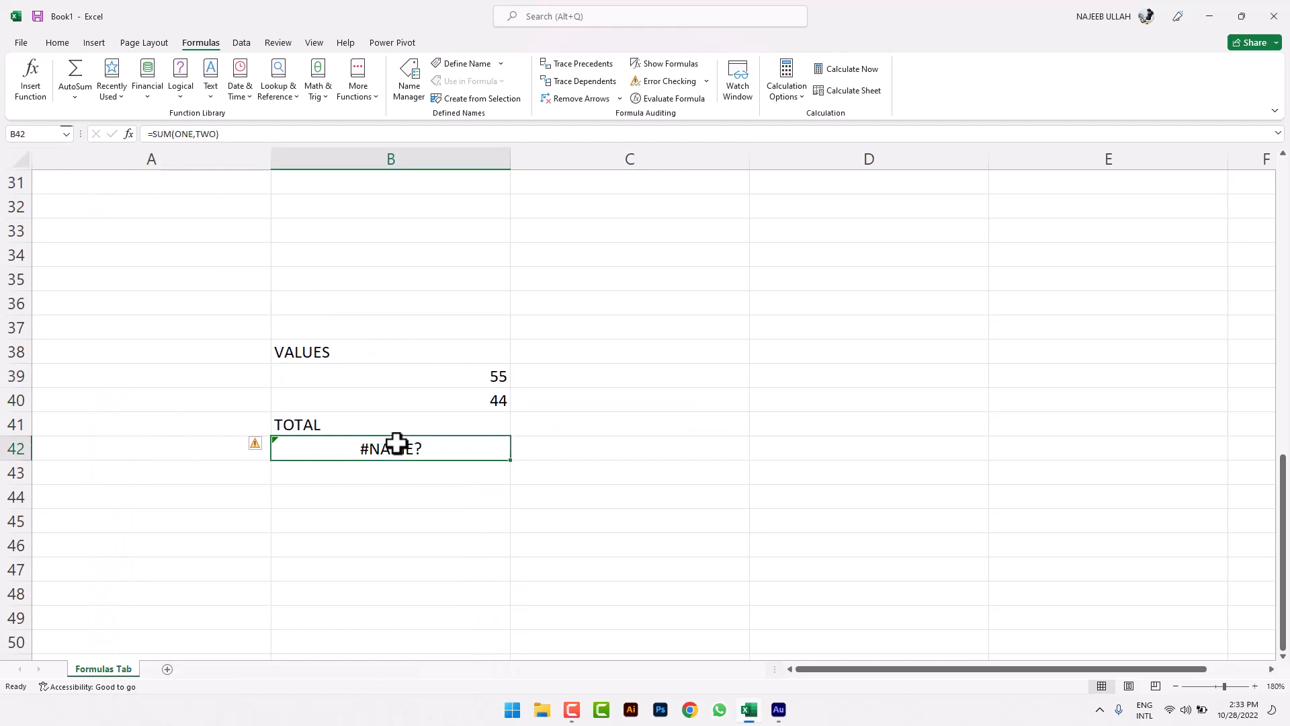
Replace the ONE and TWO arguments in B42 with the cell range so the formula is =SUM(B39:B40).
double_click(452, 442)
left_click_drag(452, 446, 318, 446)
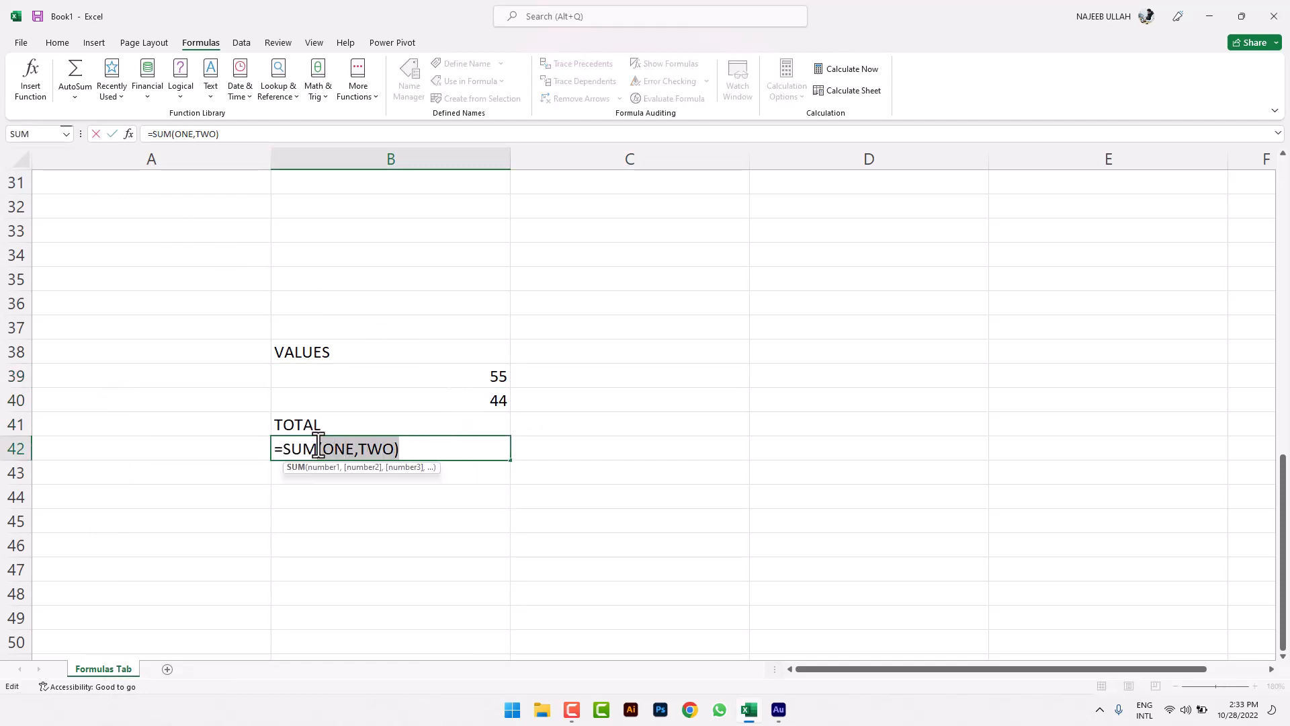
left_click(326, 448)
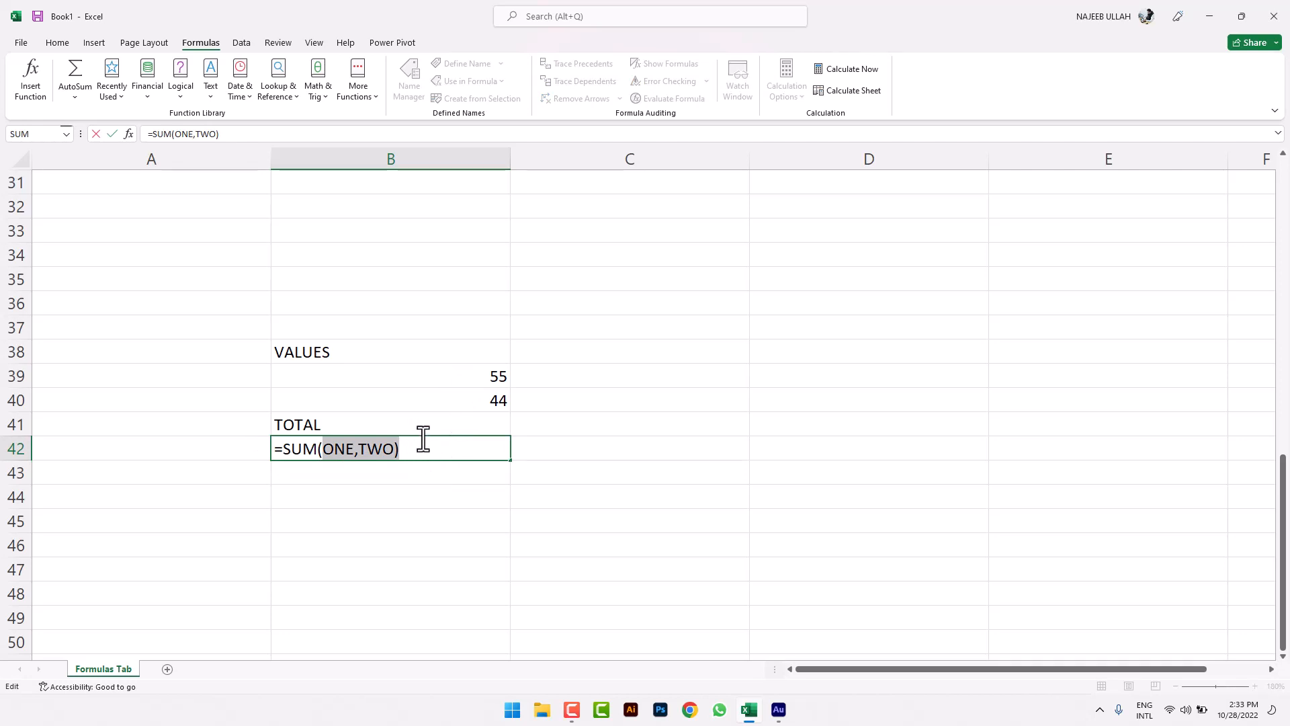
key("BackSpace")
left_click_drag(470, 375, 475, 403)
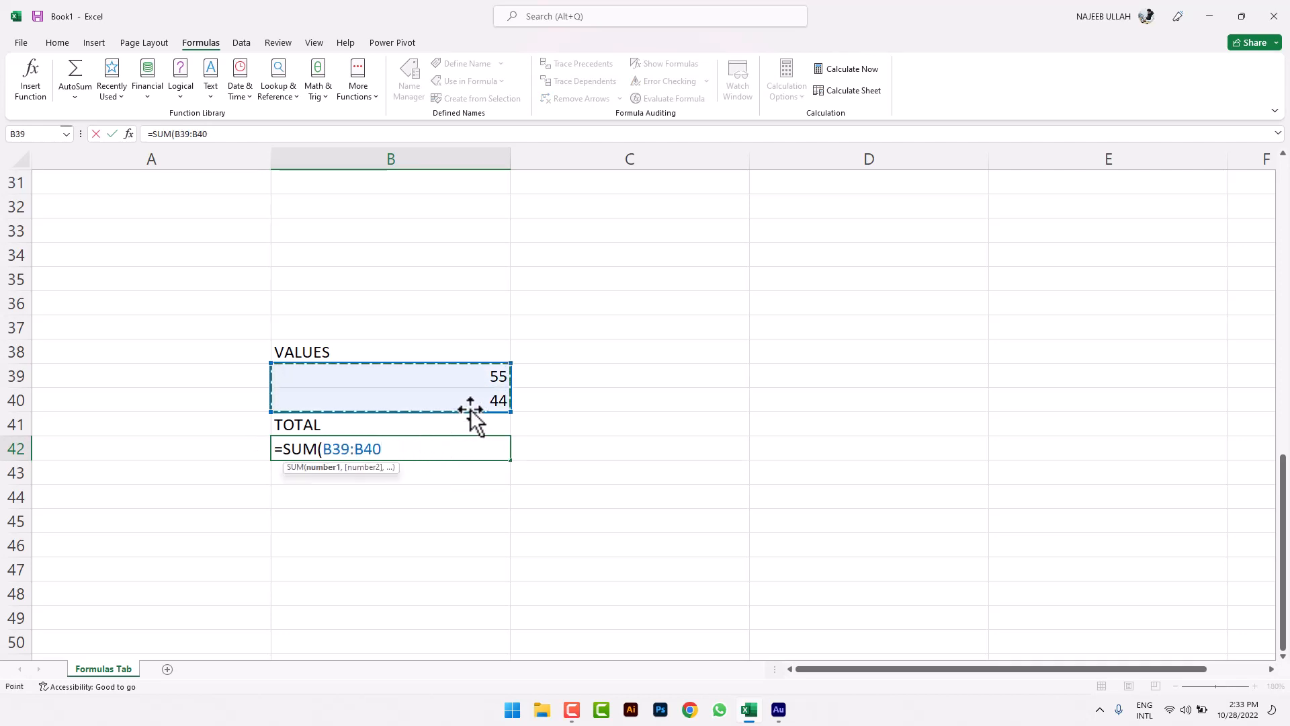
type(")")
key("Return")
Enter 55 in B19, 44 in B21 and 22 in B23 in the empty area below the table.
scroll(689, 422, "up", 10)
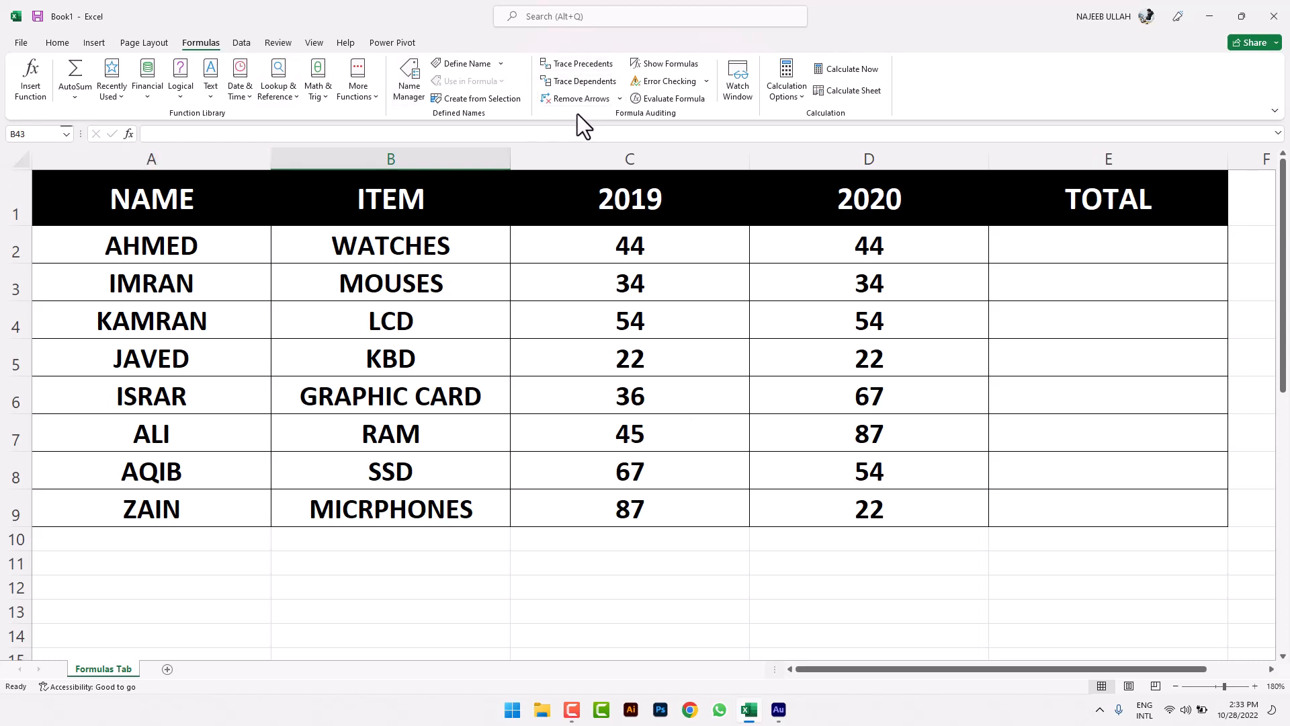
scroll(571, 158, "down", 5)
left_click(520, 244)
left_click(480, 257)
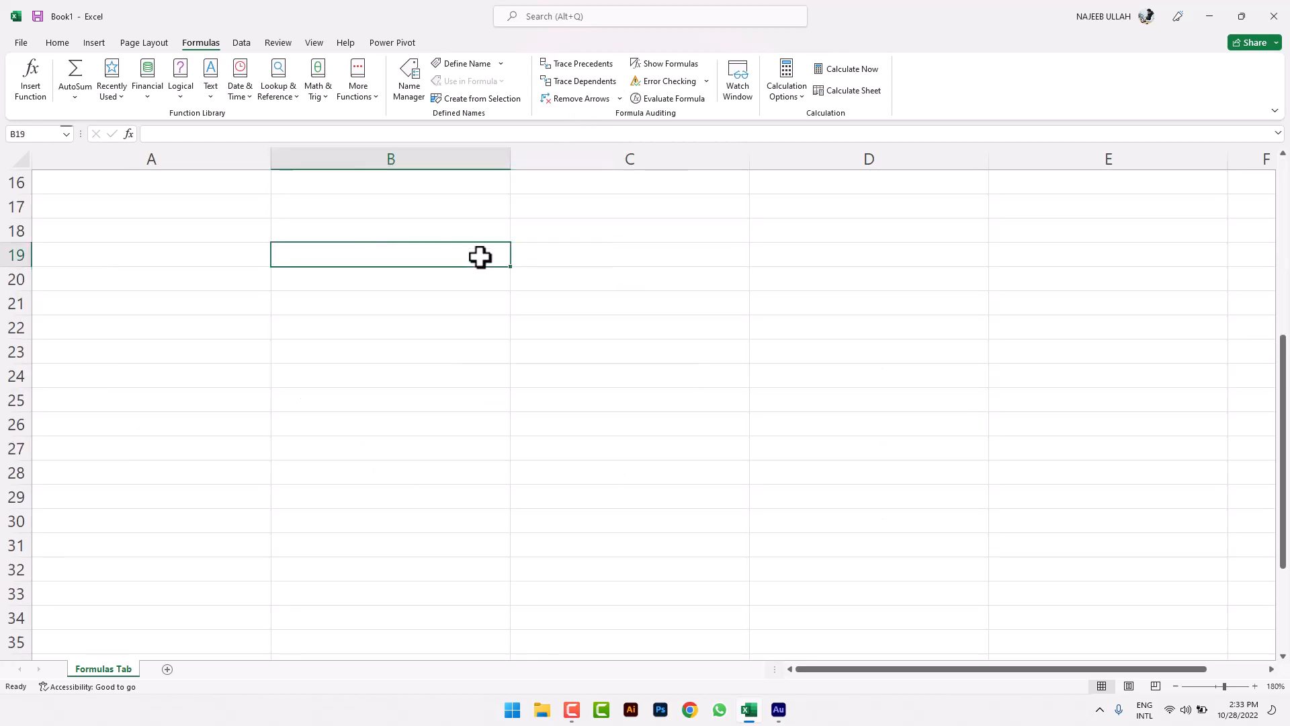
type("55")
left_click(482, 301)
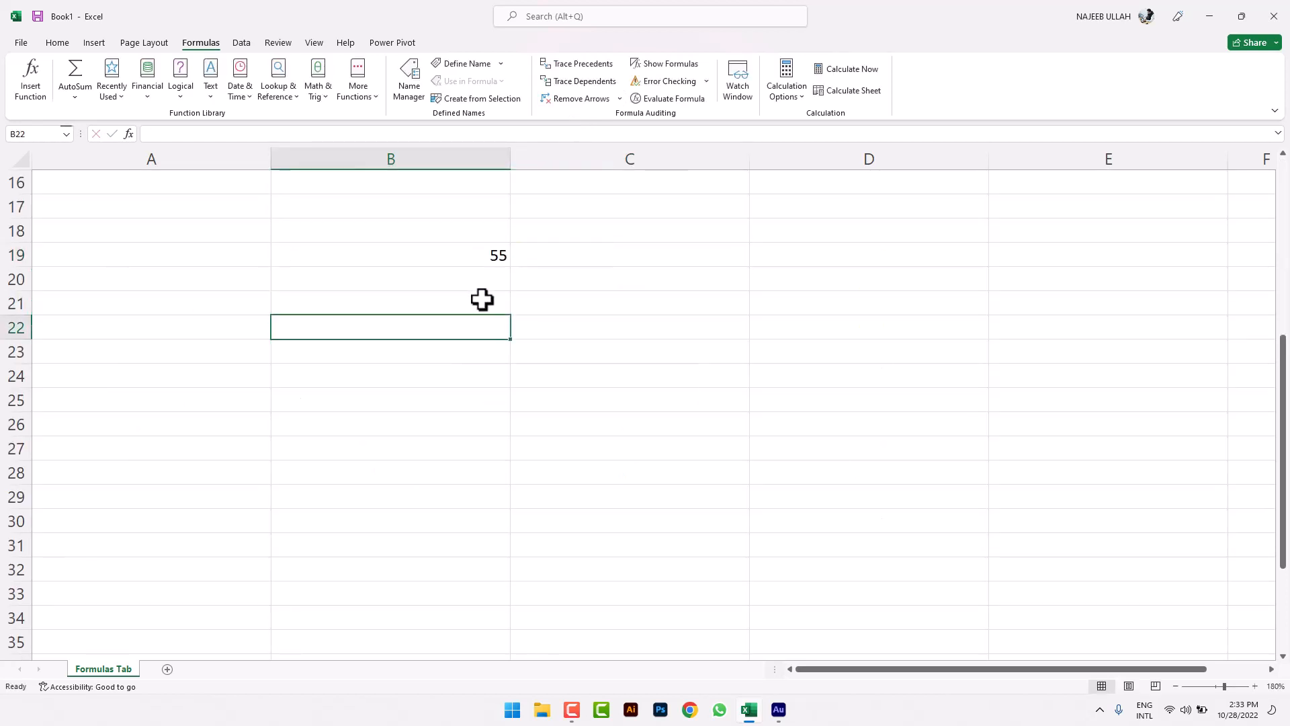
type("44")
left_click(480, 347)
type("2")
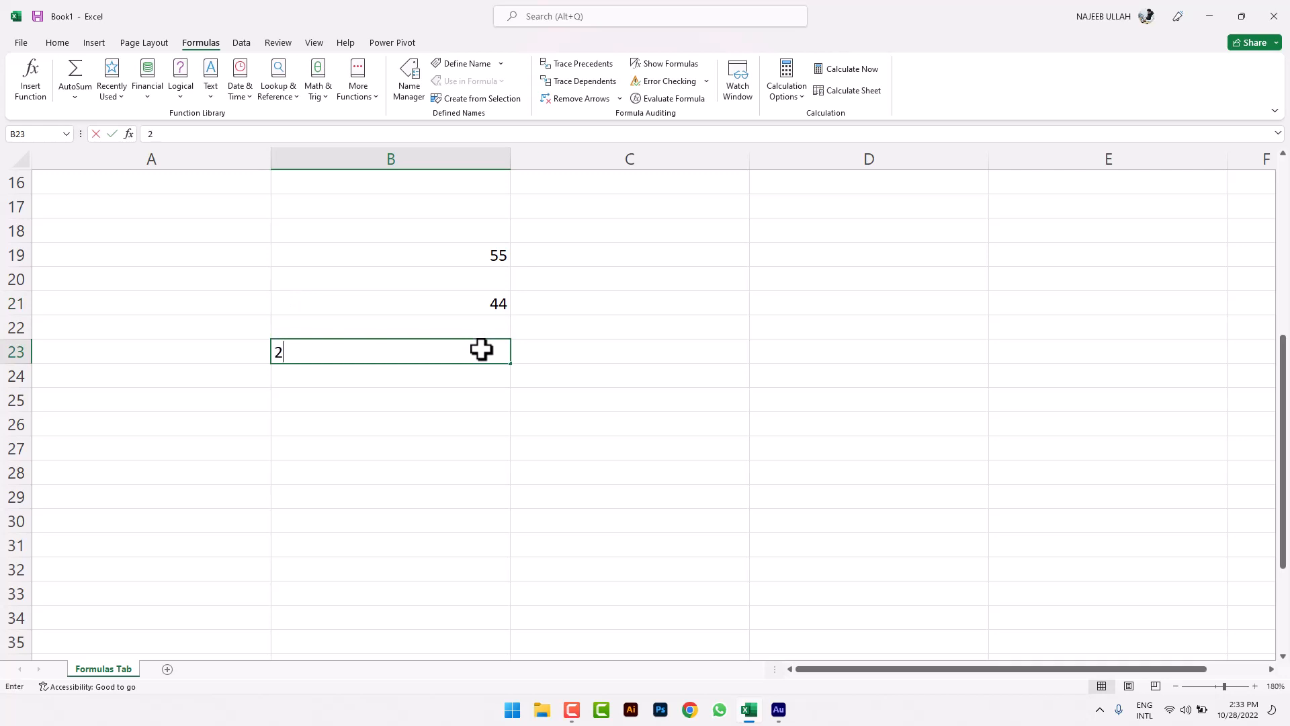
type("2")
left_click(481, 376)
type("55")
left_click(478, 399)
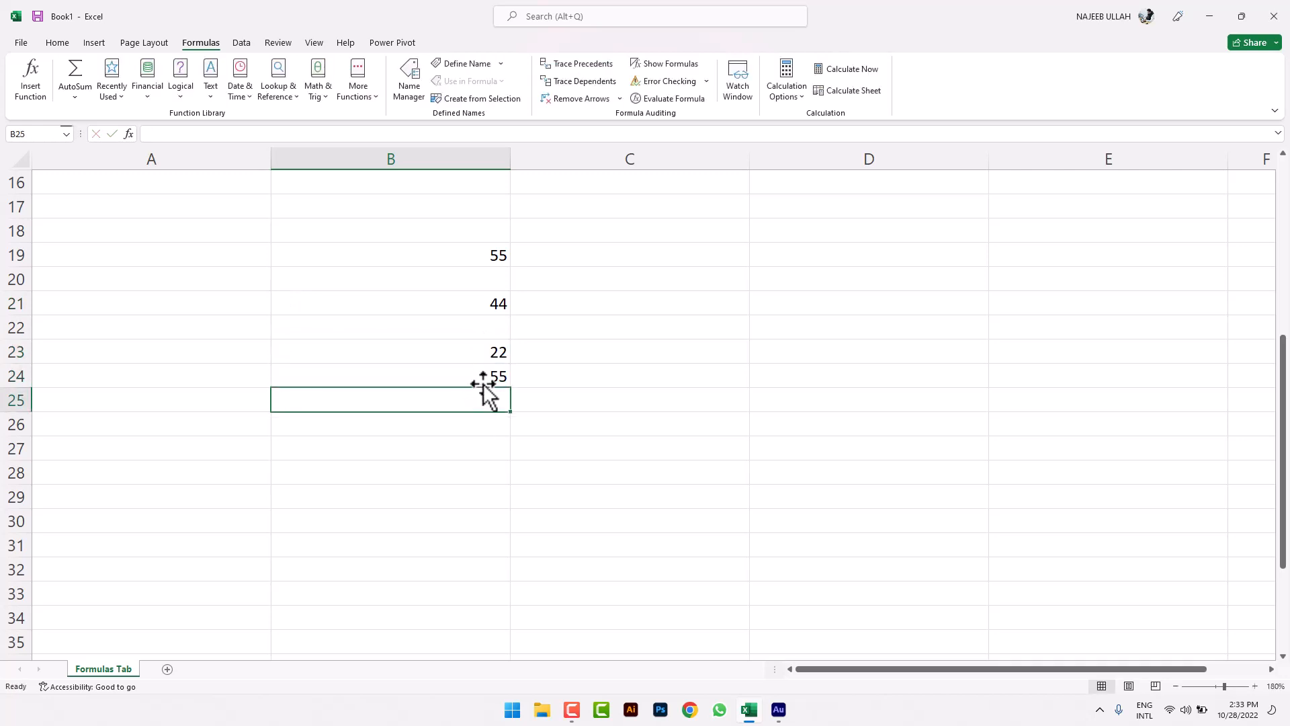
left_click(485, 374)
key("Delete")
Enter 66 in cell B25 as the fourth sample value.
left_click(479, 400)
type("66")
left_click(739, 332)
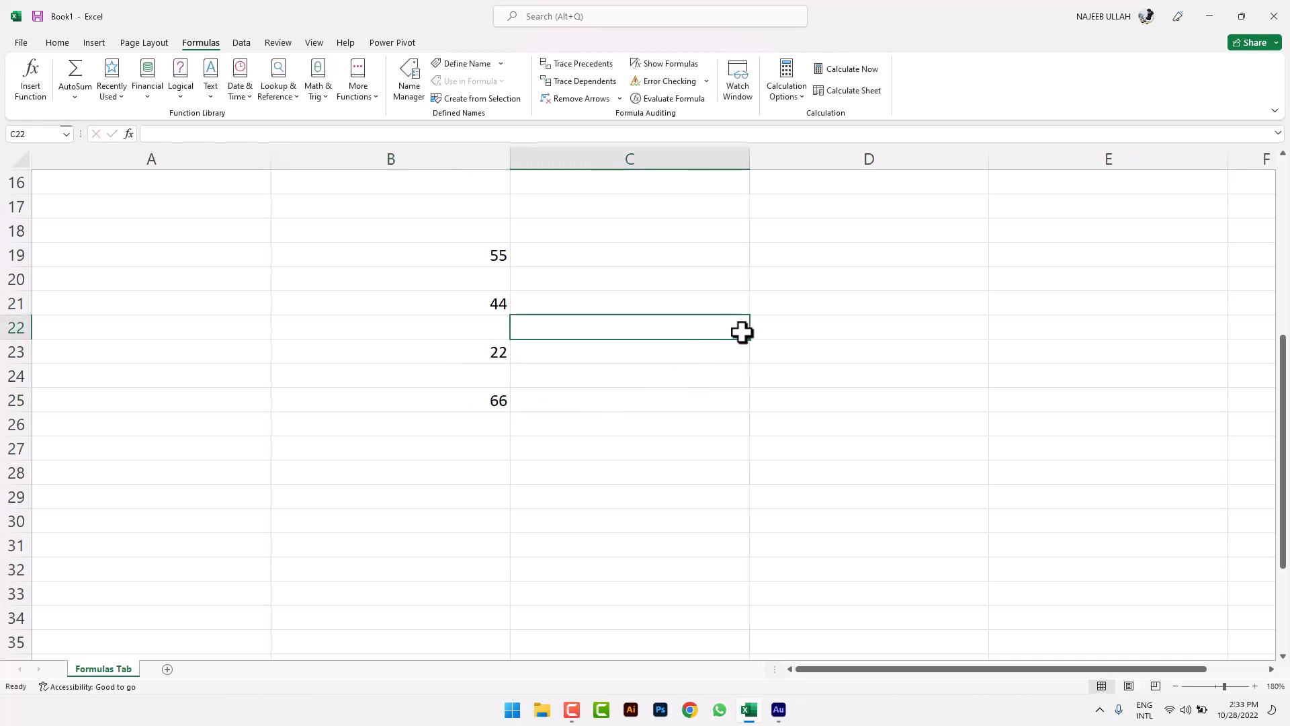
Add the four separate values in D22 with the formula =SUM(B19,B21,B23,B25), and select the cell to check the formula.
left_click(777, 328)
type("=SUM(")
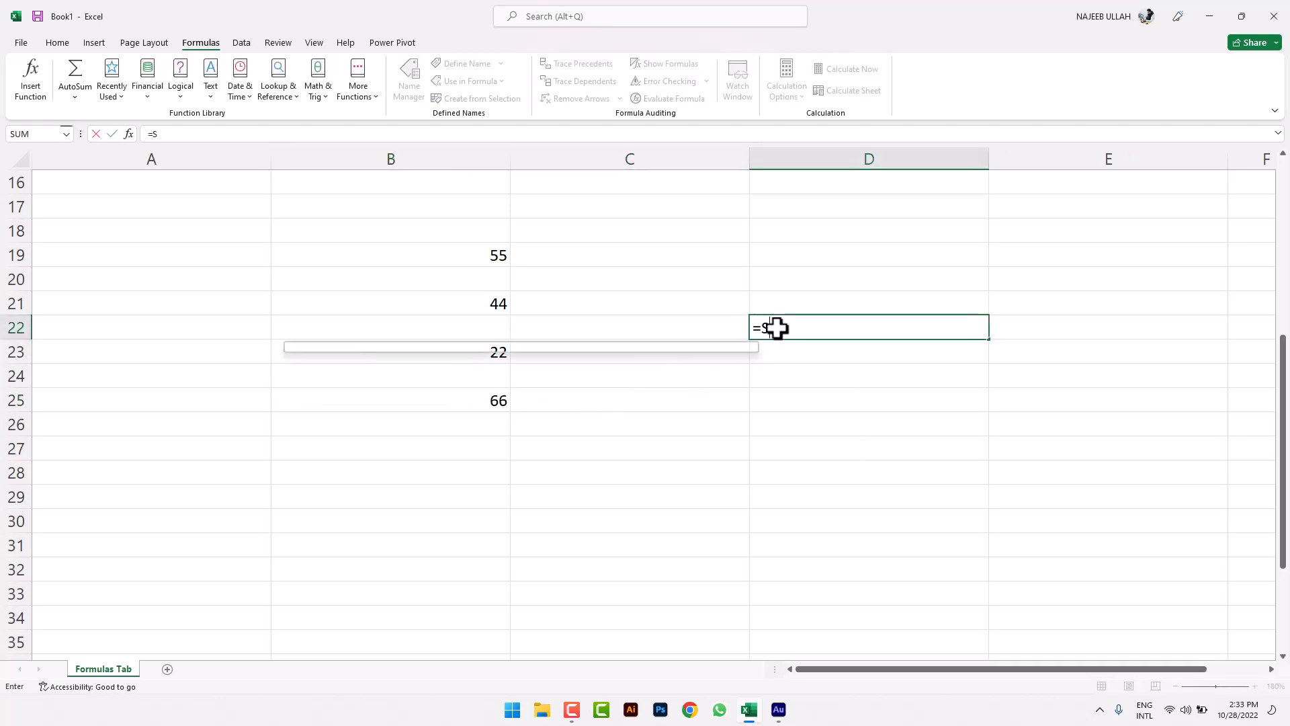
left_click(503, 259)
type(",")
left_click(504, 302)
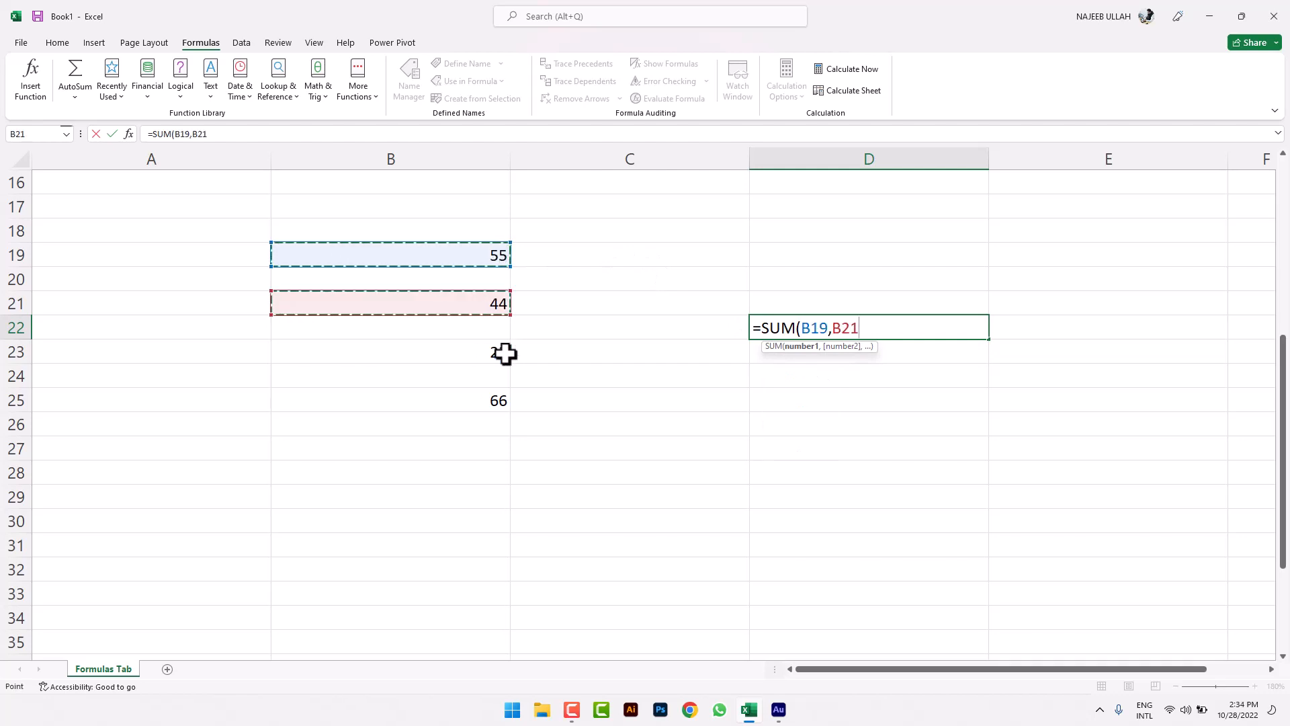
type(",")
left_click(504, 352)
type(",")
left_click(502, 401)
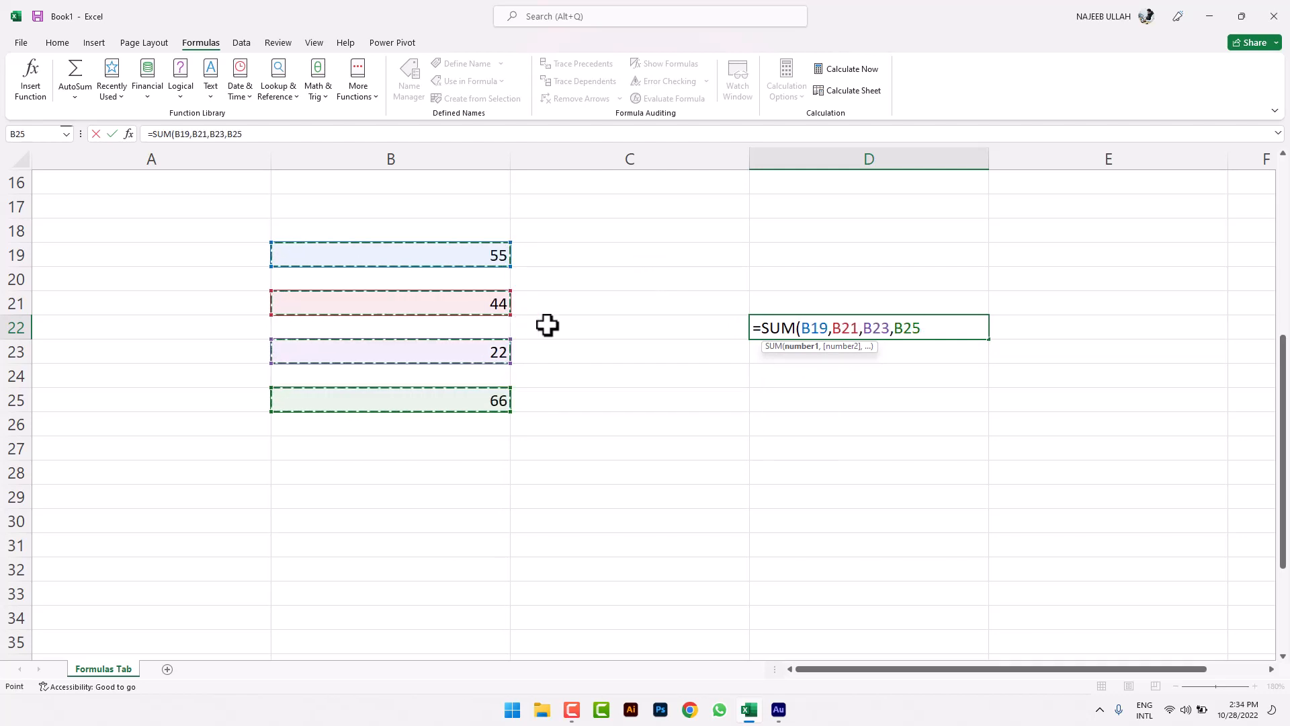
type(")")
key("Return")
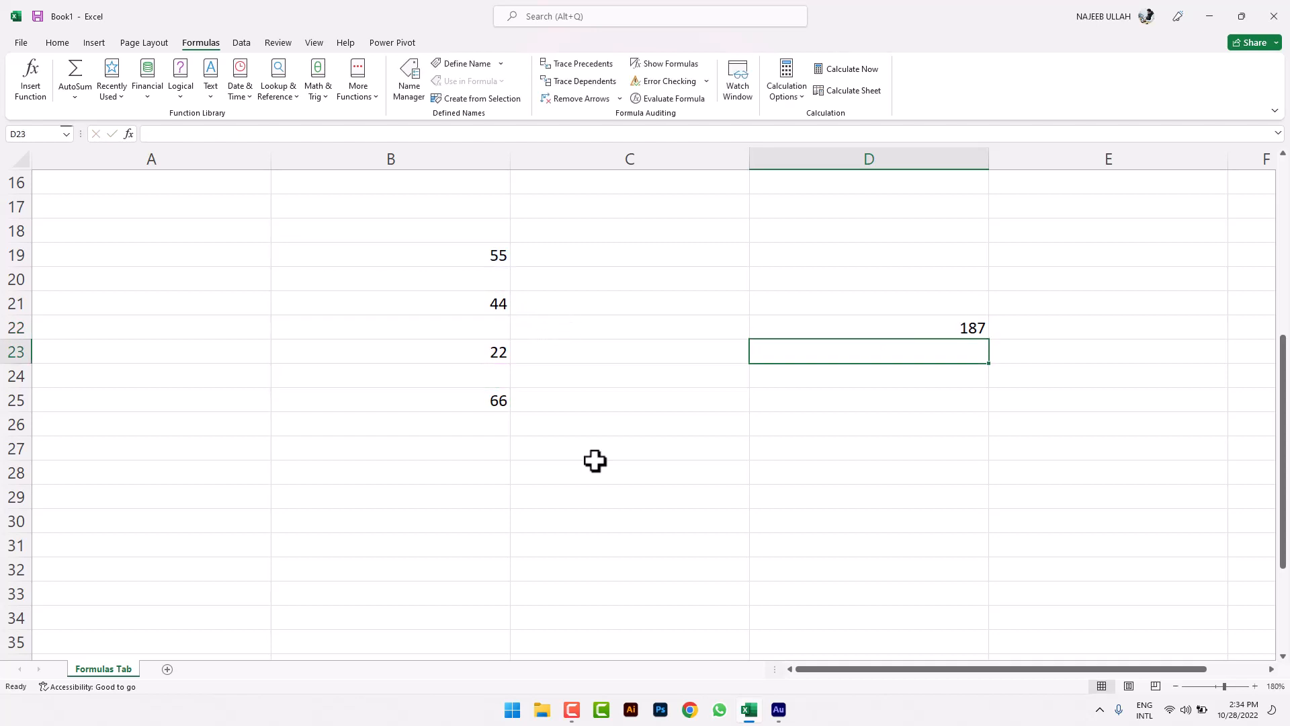
left_click(867, 325)
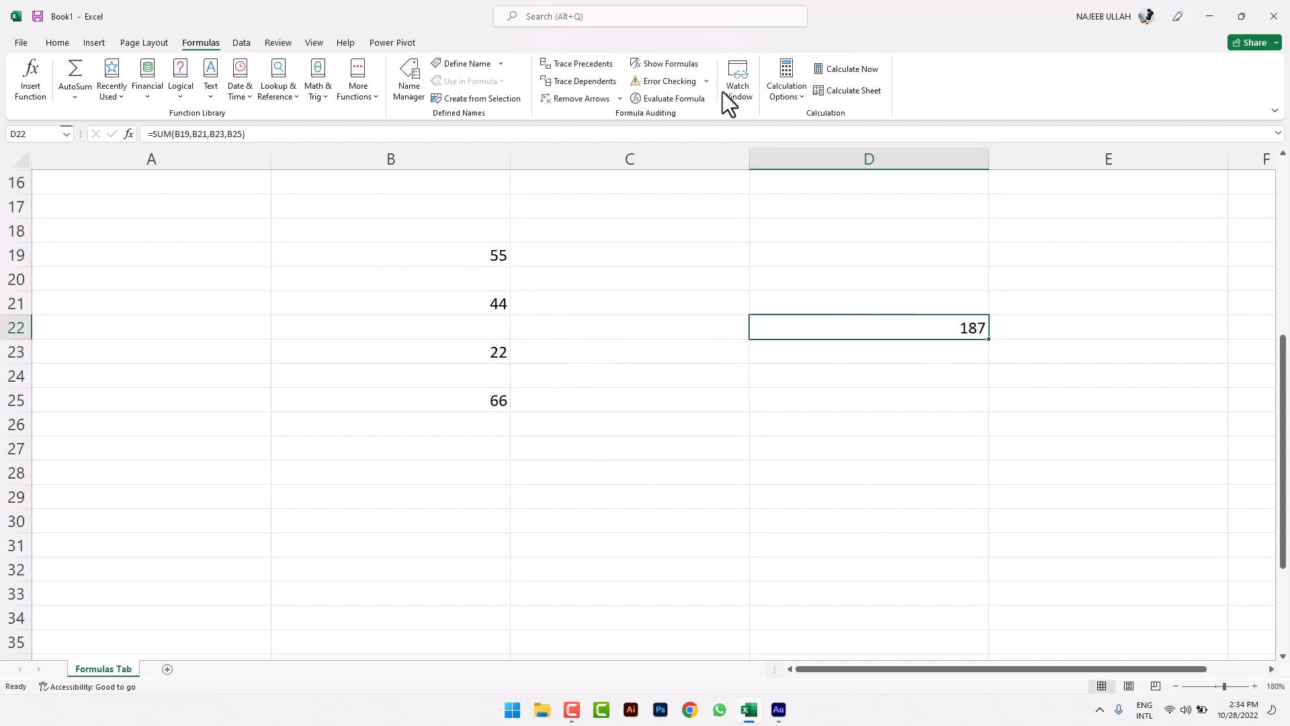
Try to trace the precedents of the value in B19.
left_click(475, 254)
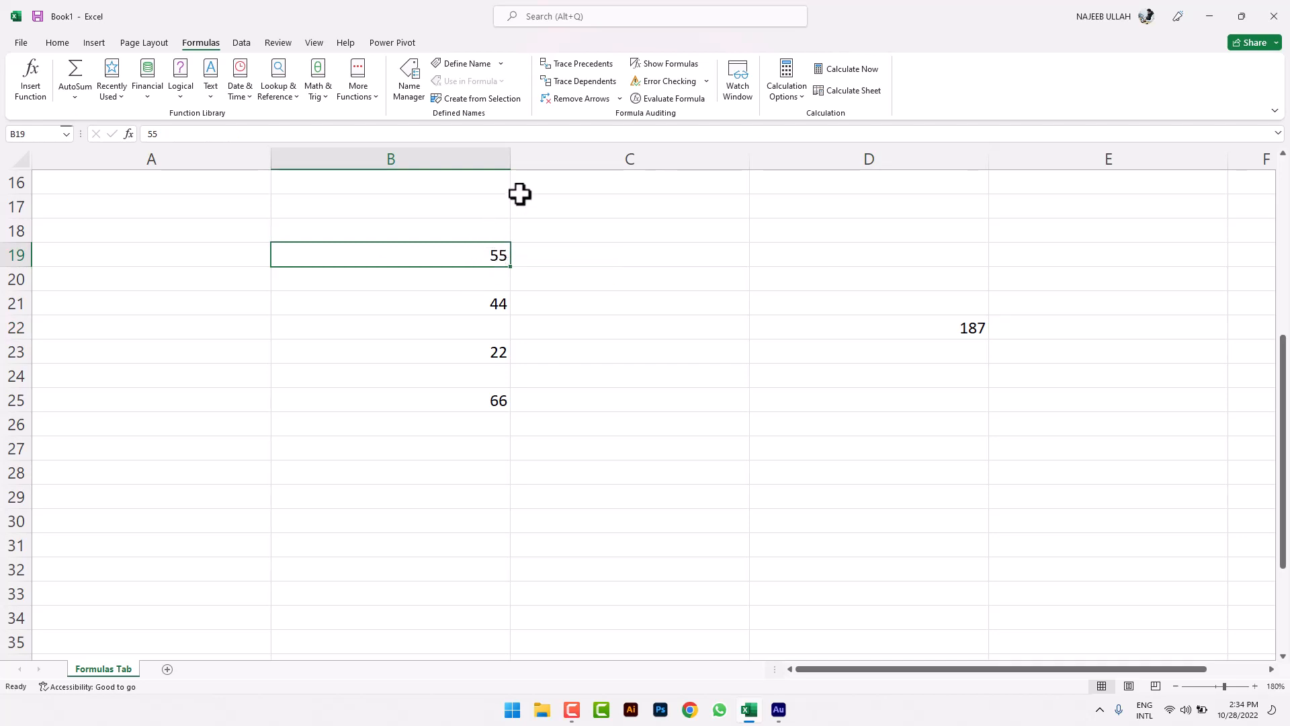
left_click(582, 66)
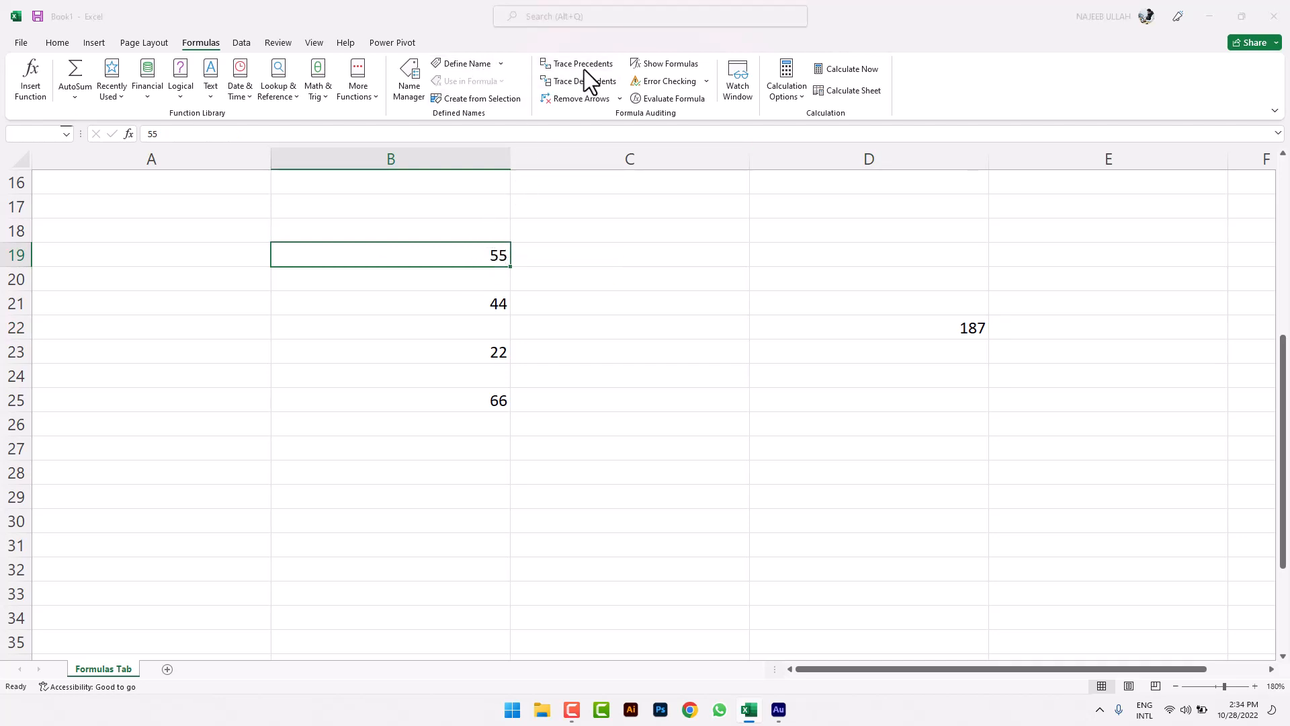
left_click(650, 390)
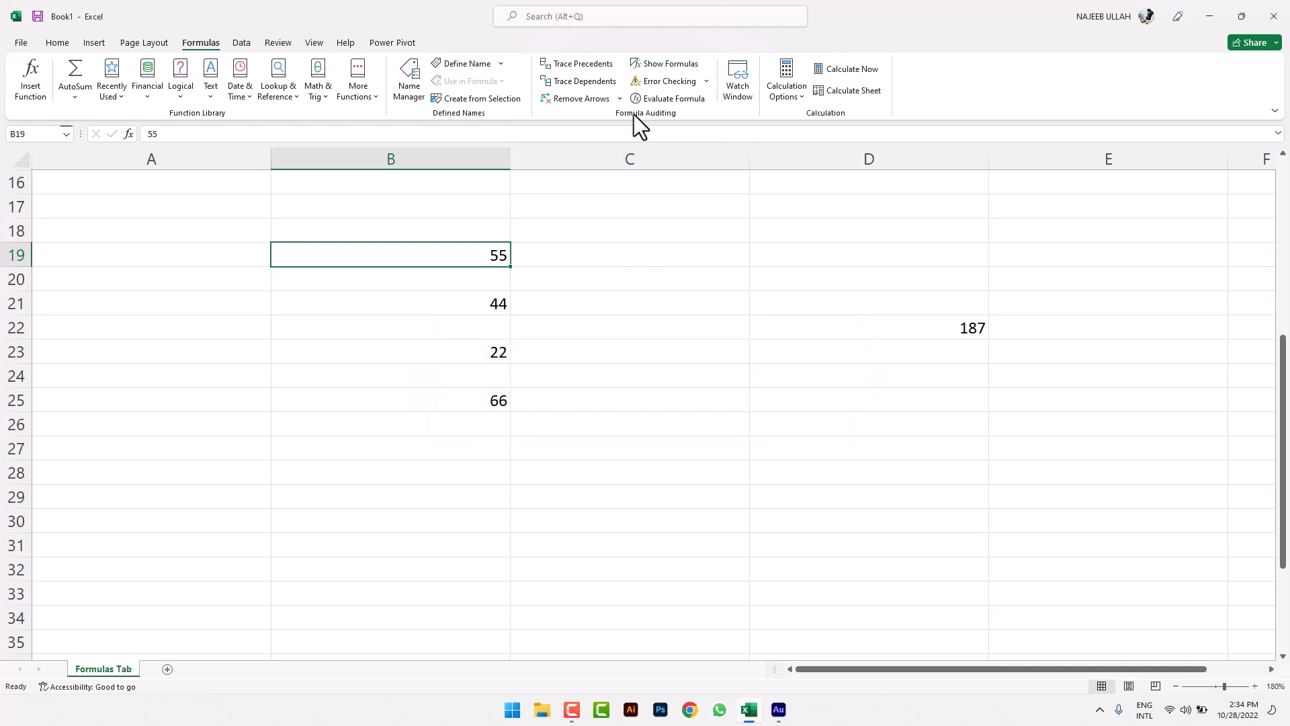
Trace the dependents of B19 and remove the arrows, twice in a row.
left_click(609, 85)
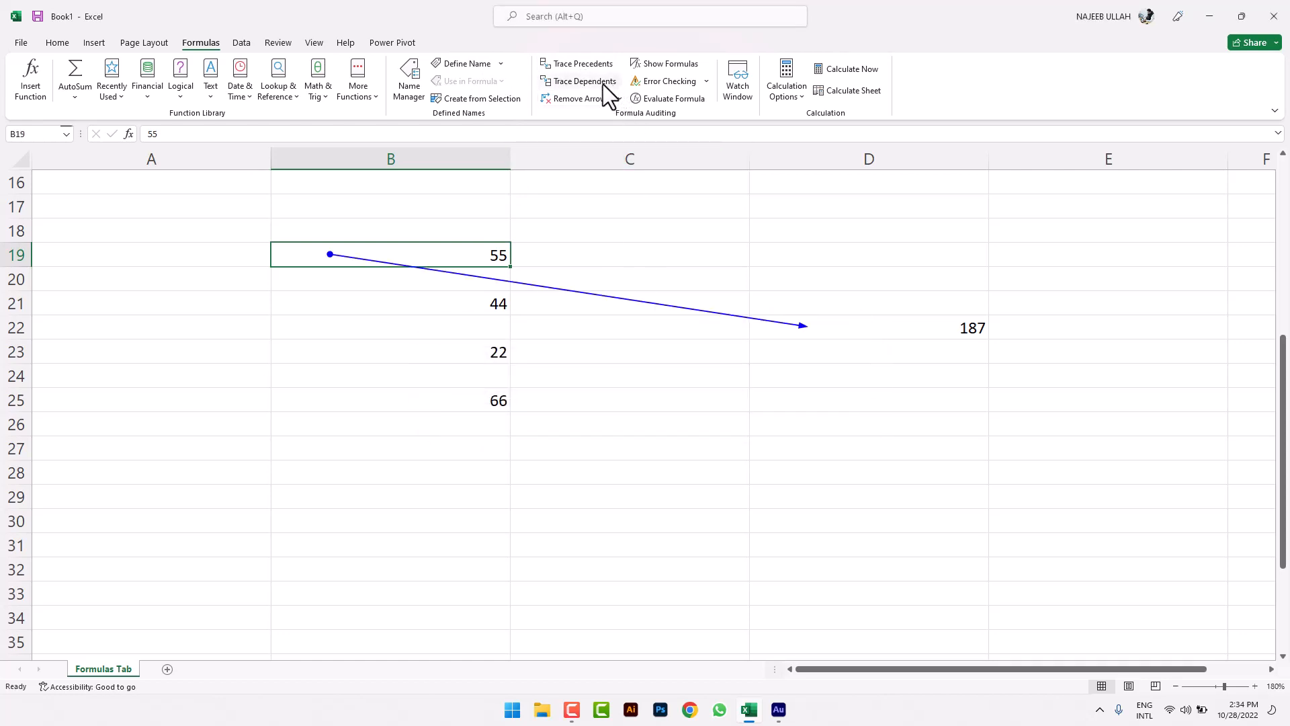
left_click(604, 99)
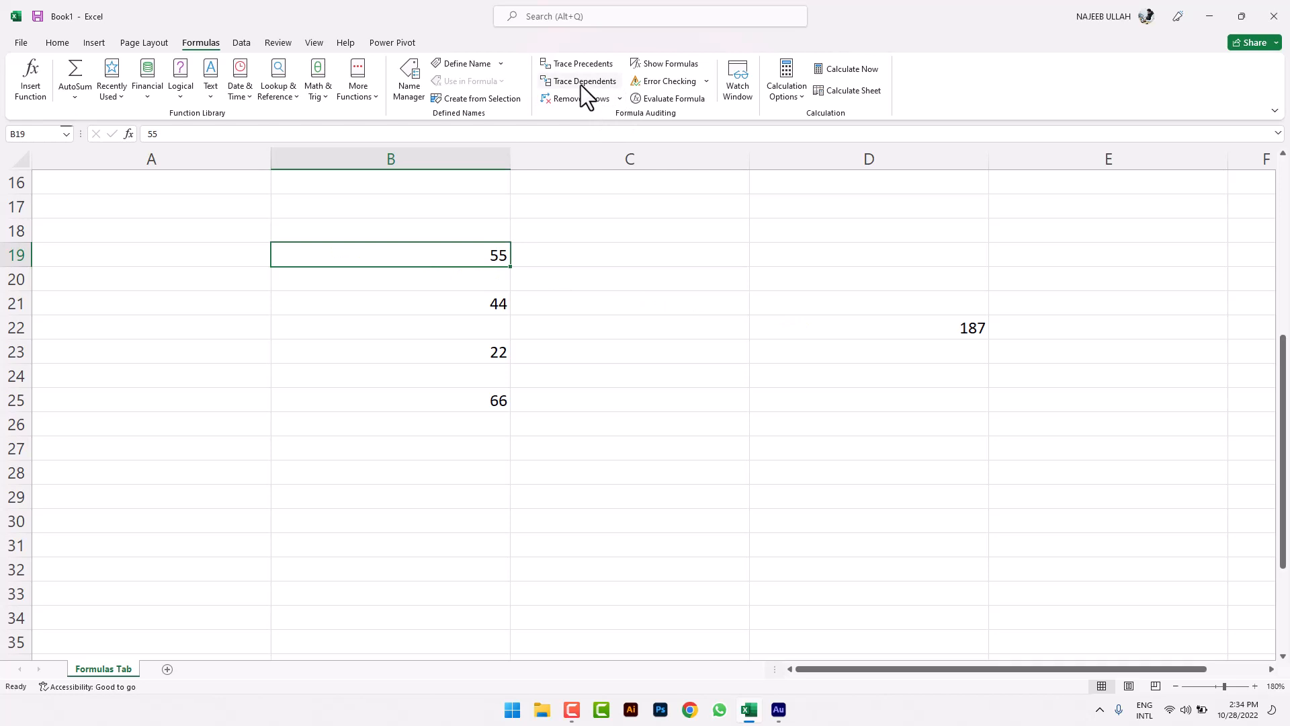
left_click(588, 86)
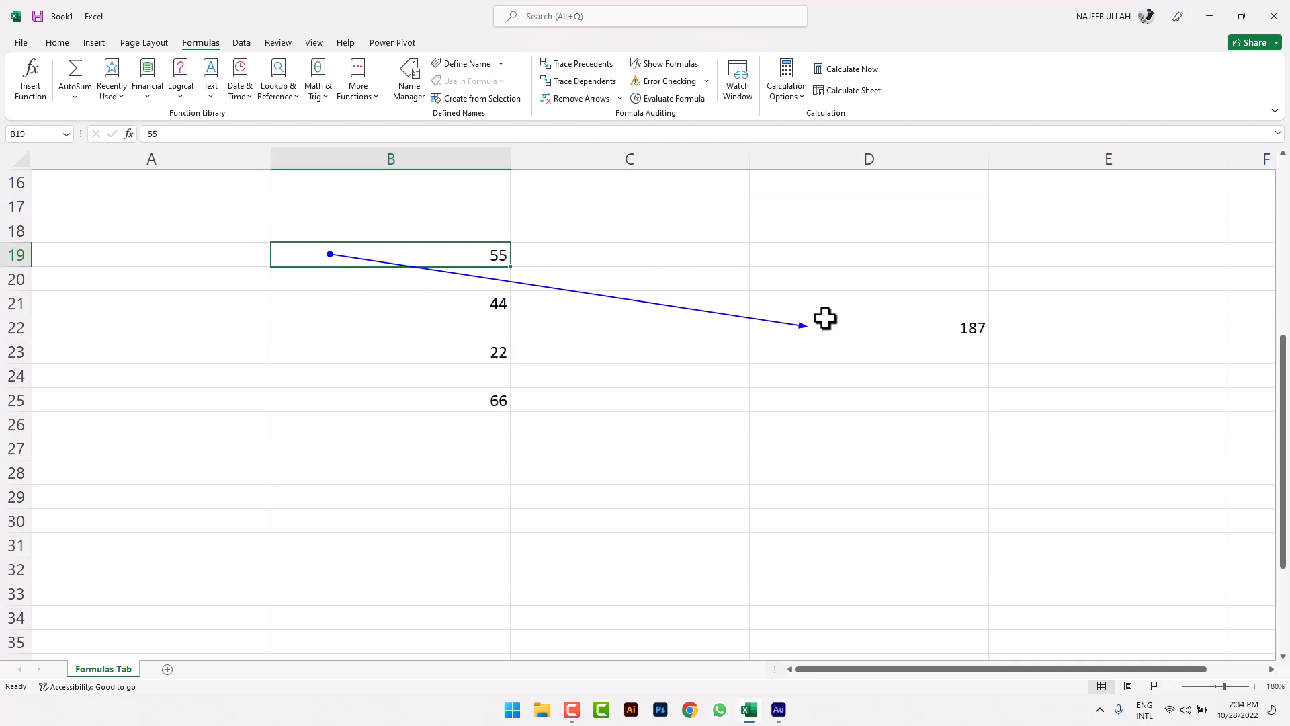
left_click(586, 96)
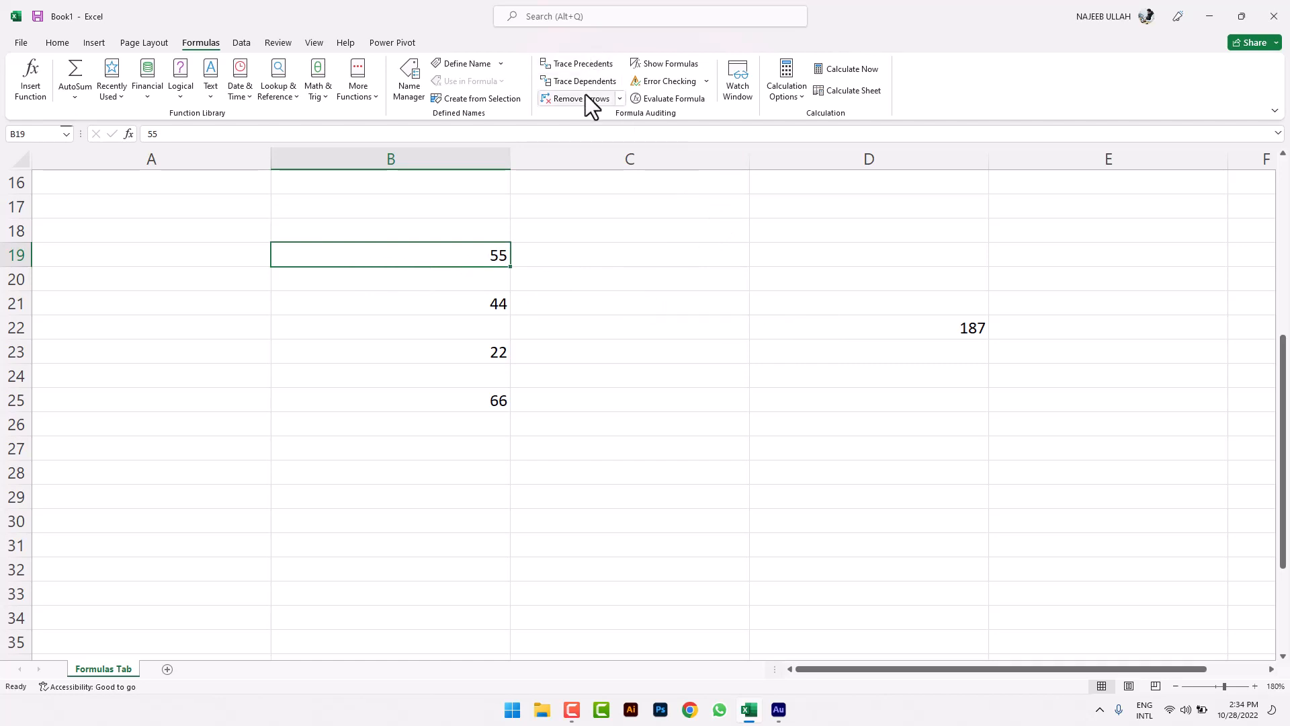
Trace the dependents of B25 to see which formula uses it, and remove the arrow.
left_click(599, 311)
left_click(495, 396)
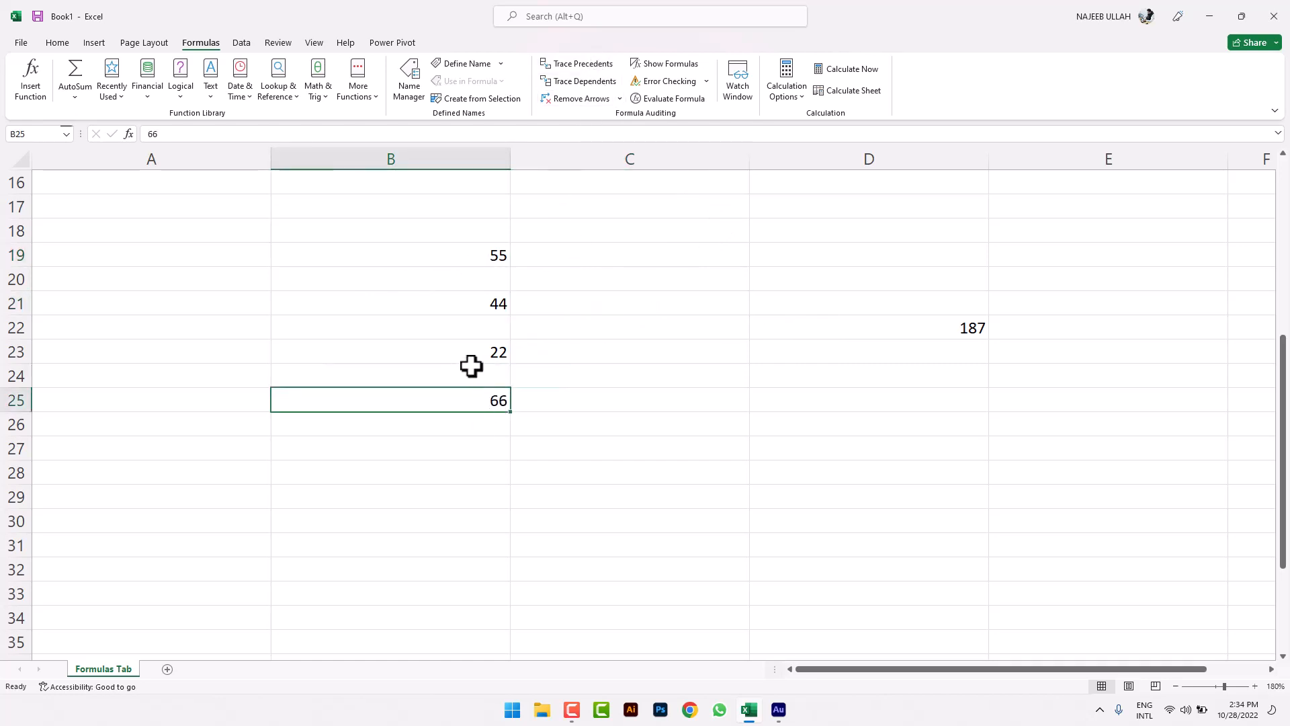
left_click(587, 81)
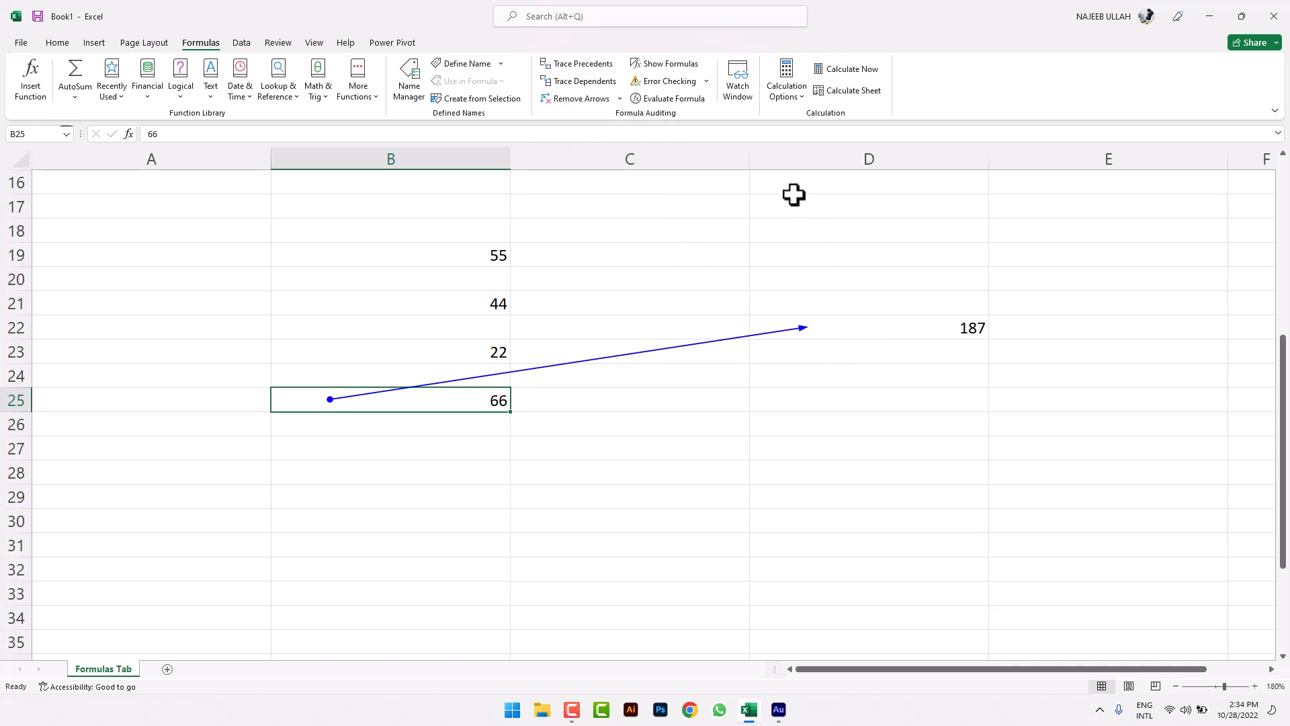
left_click(583, 99)
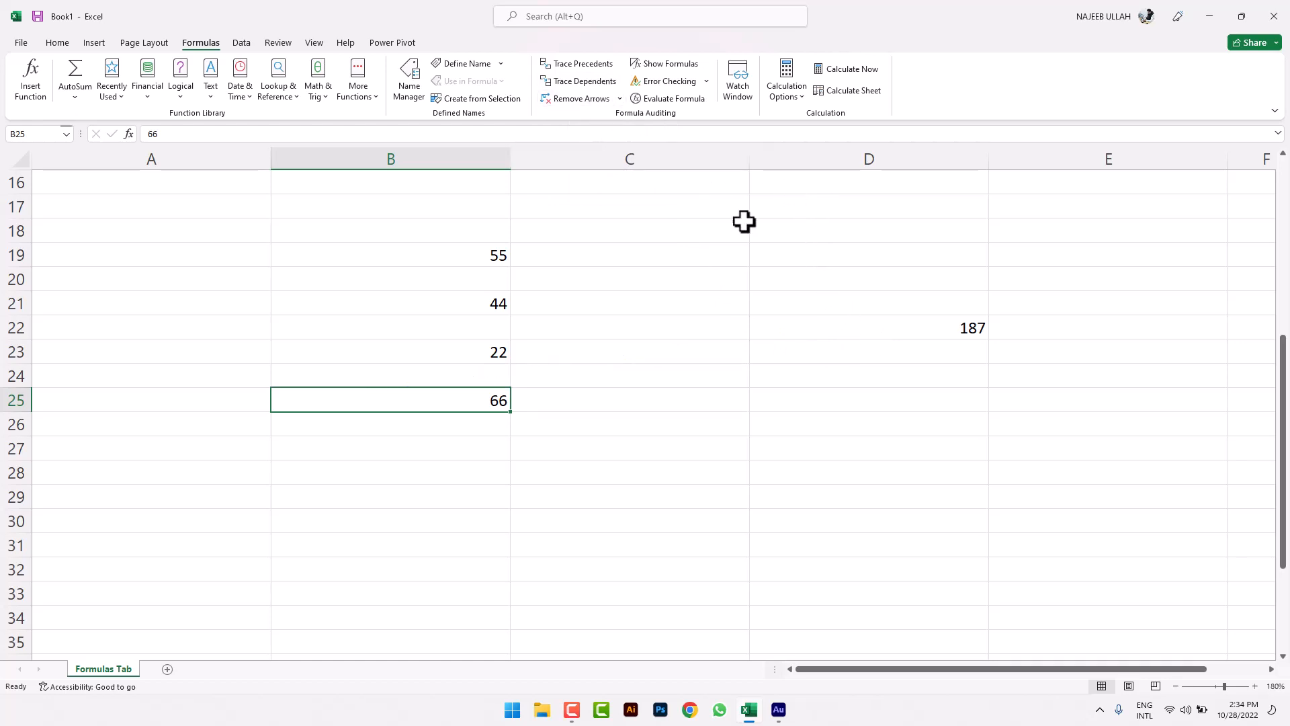
left_click(970, 463)
Trace the precedents of the SUM formula in D22, and remove the arrows.
left_click(950, 329)
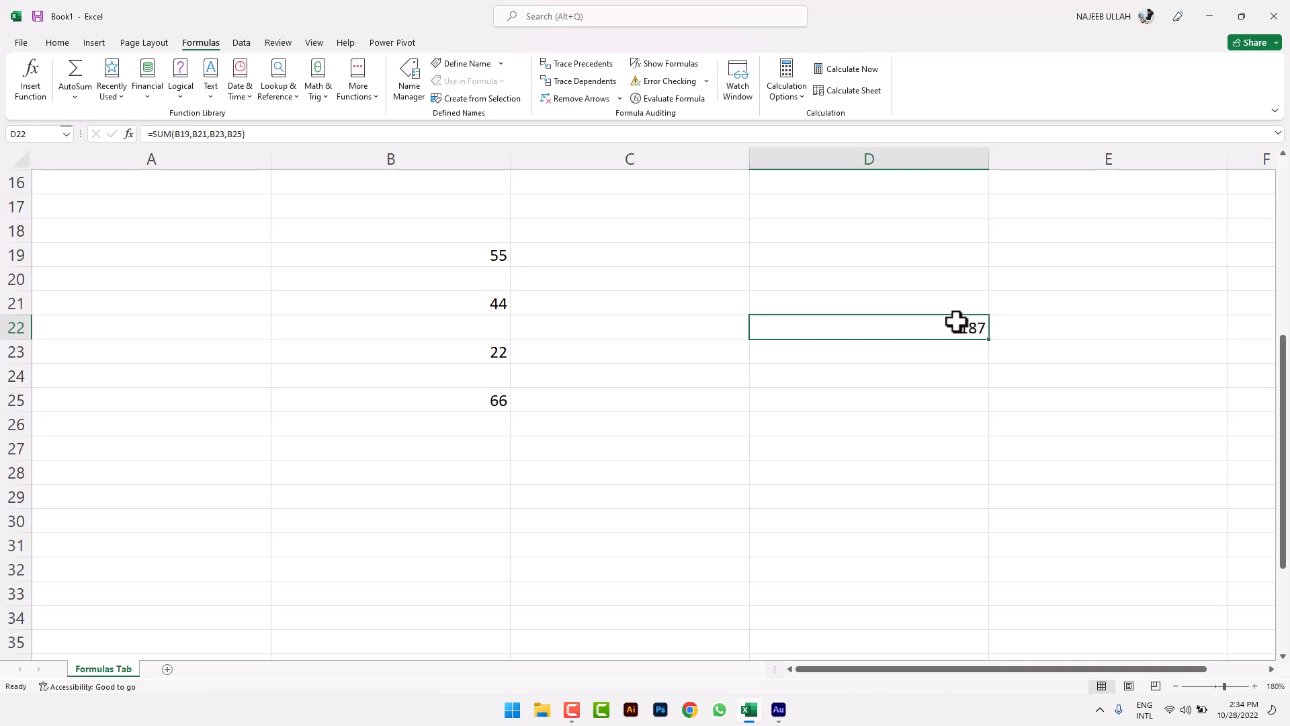
left_click(595, 66)
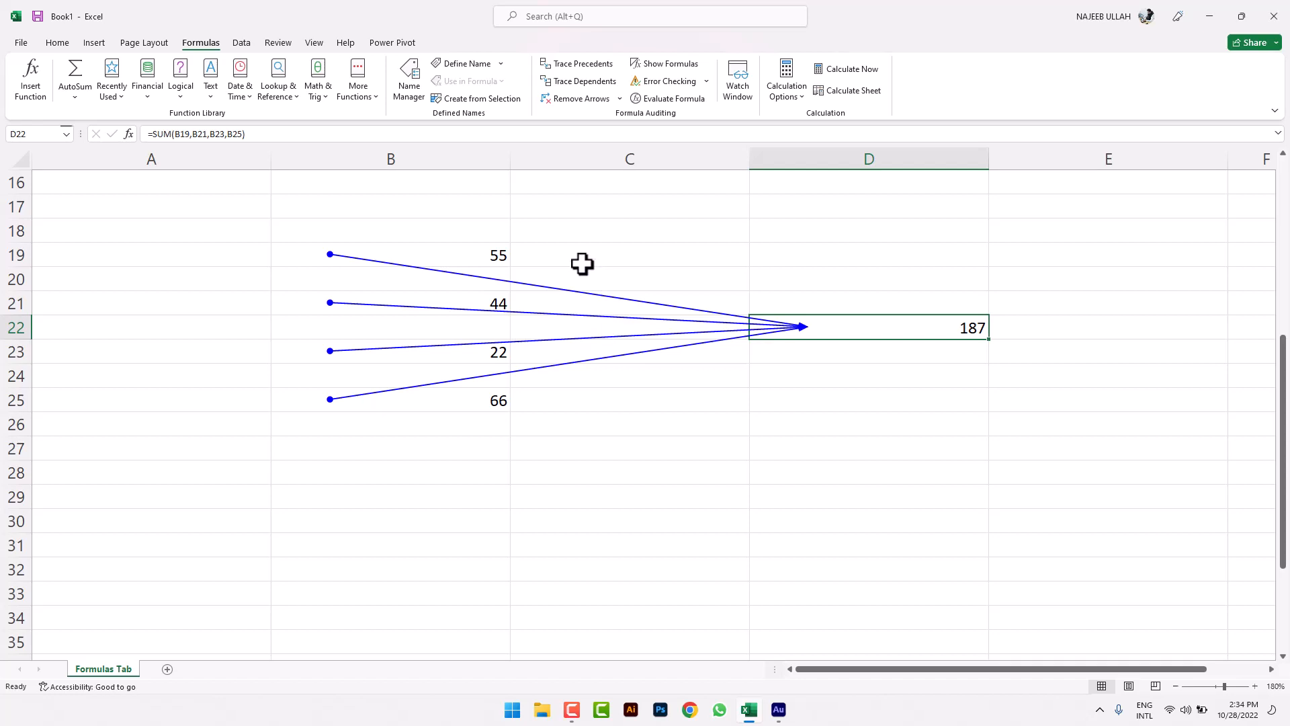
left_click(582, 100)
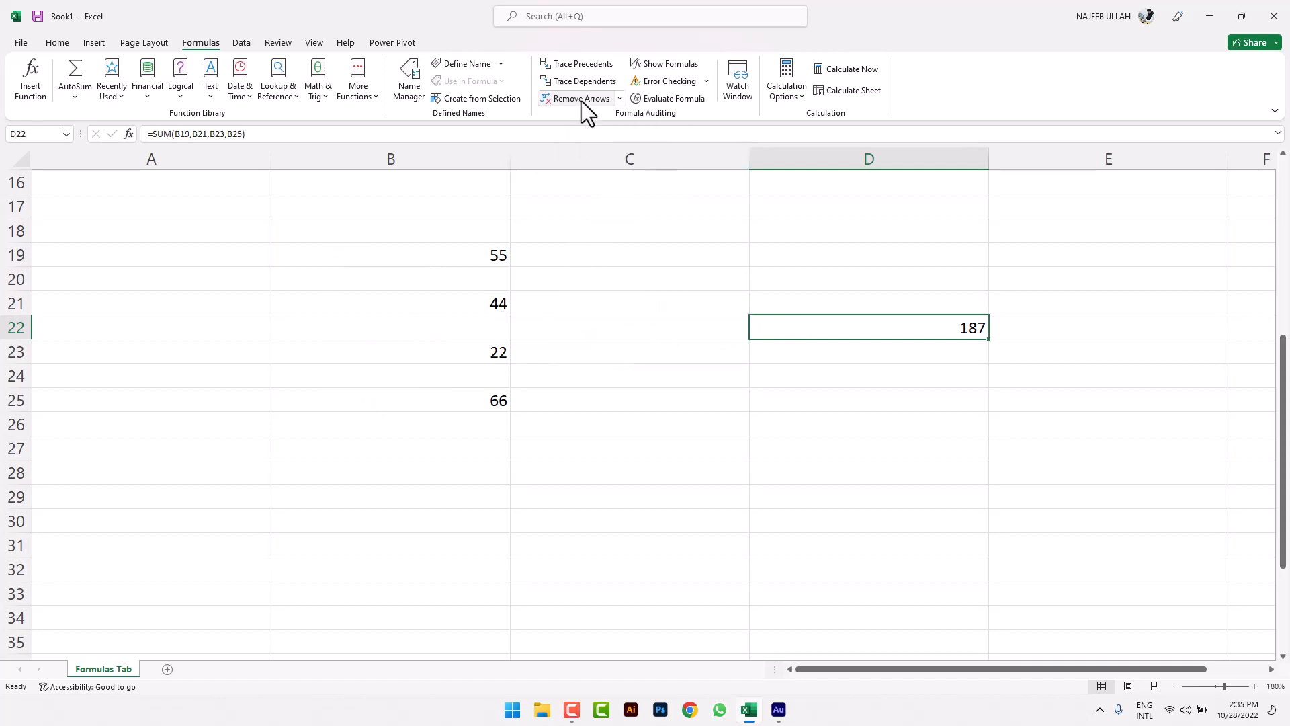
Show the sheet's formulas instead of results, inspect the one in D22, and switch back to showing results.
left_click(813, 308)
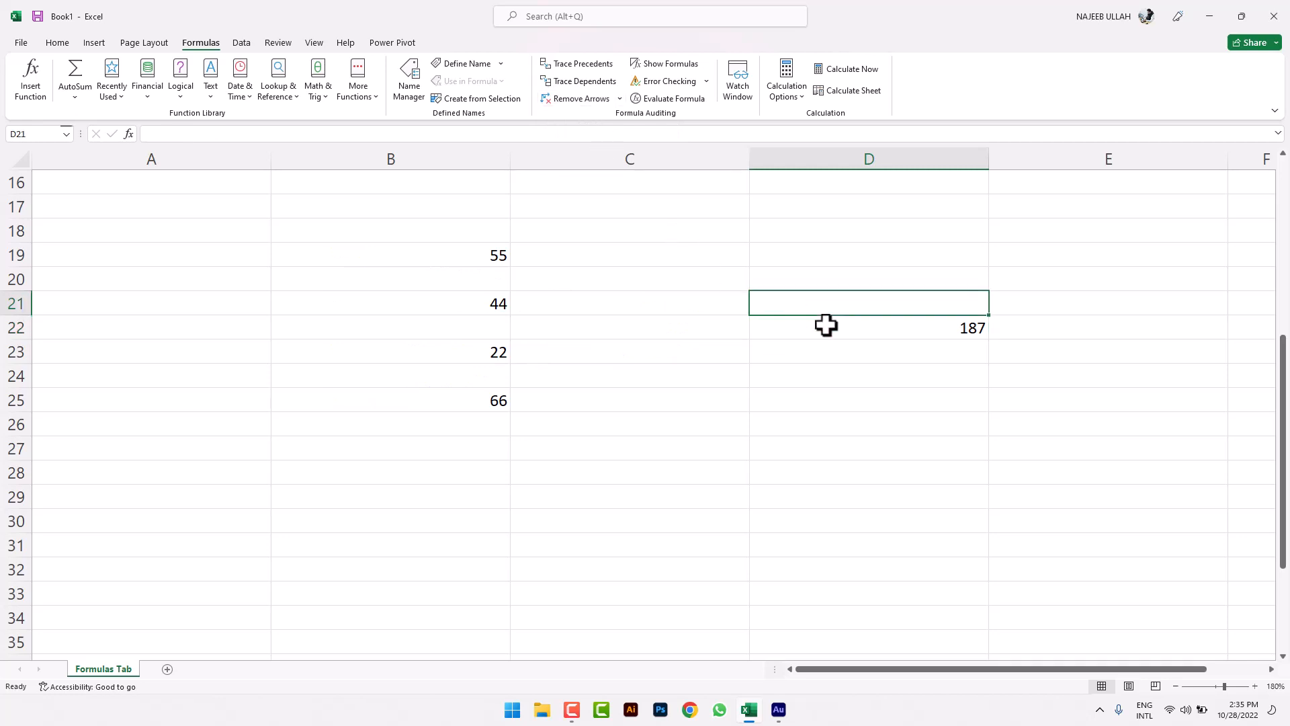
left_click(665, 63)
left_click_drag(828, 672, 946, 670)
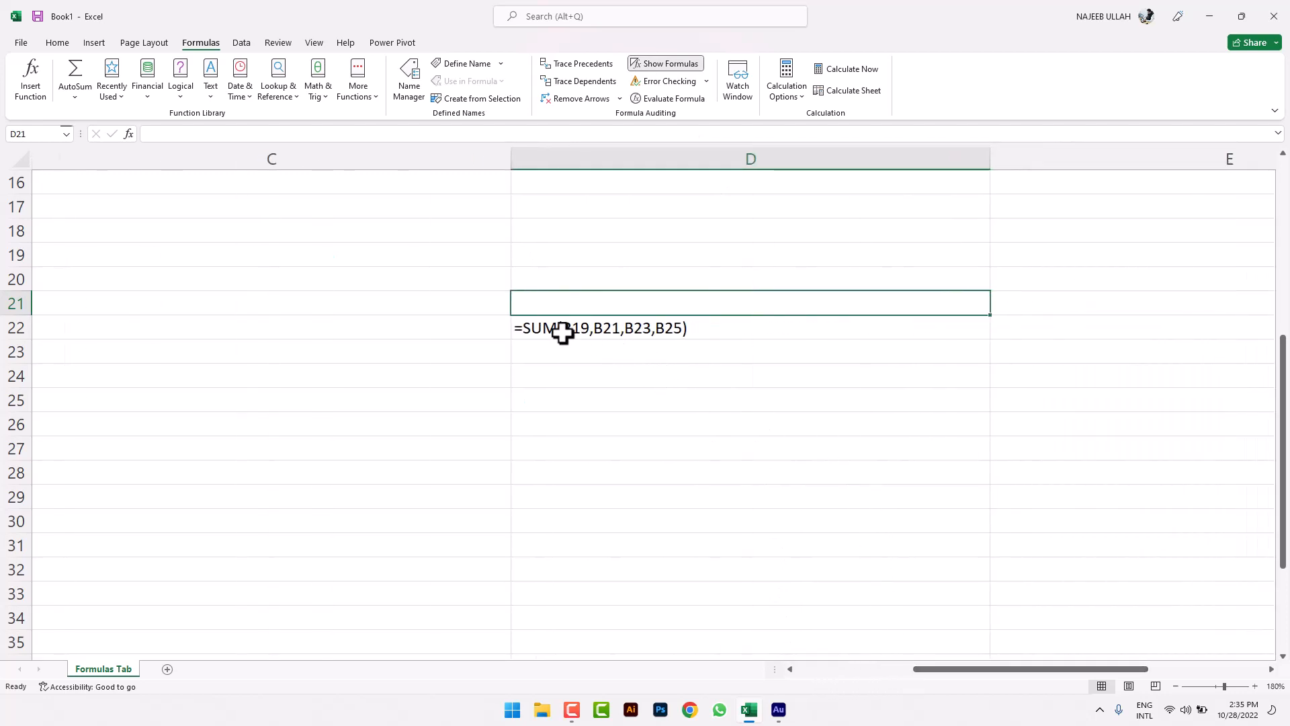
left_click(638, 63)
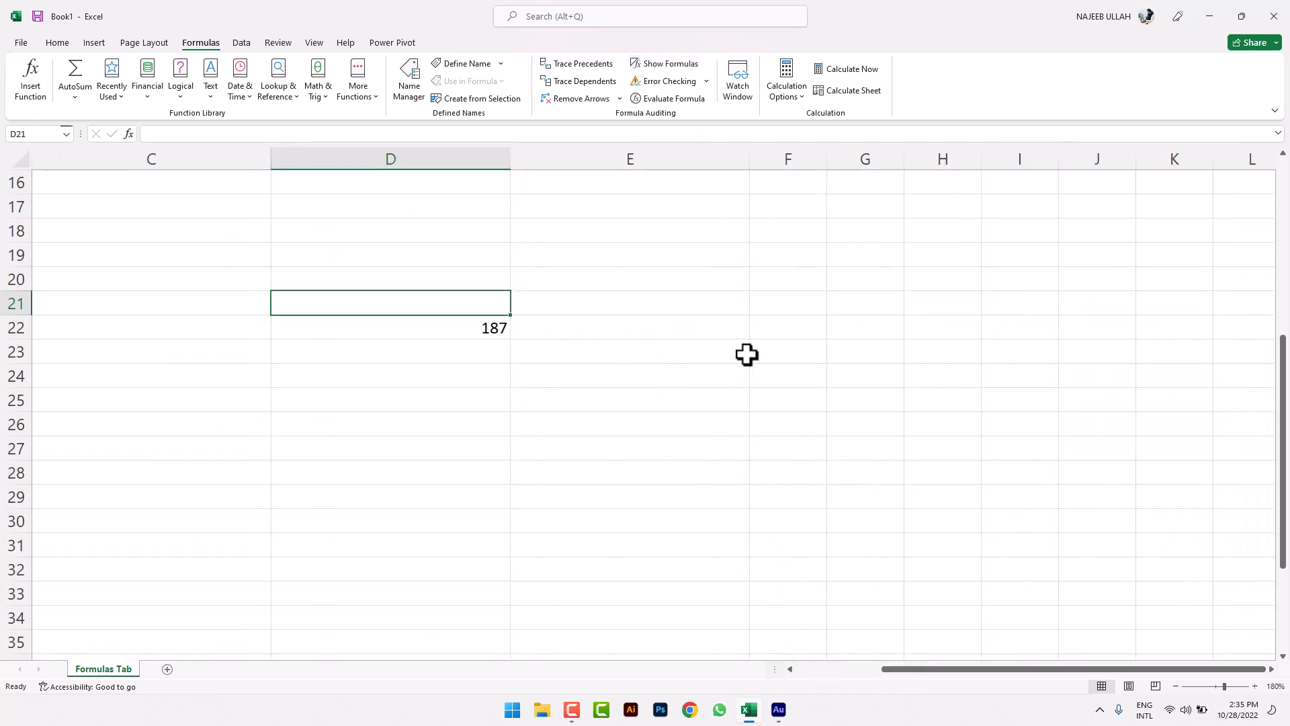
Enter an AVERAGE formula referencing E21 in cell D23.
left_click(512, 347)
left_click(491, 345)
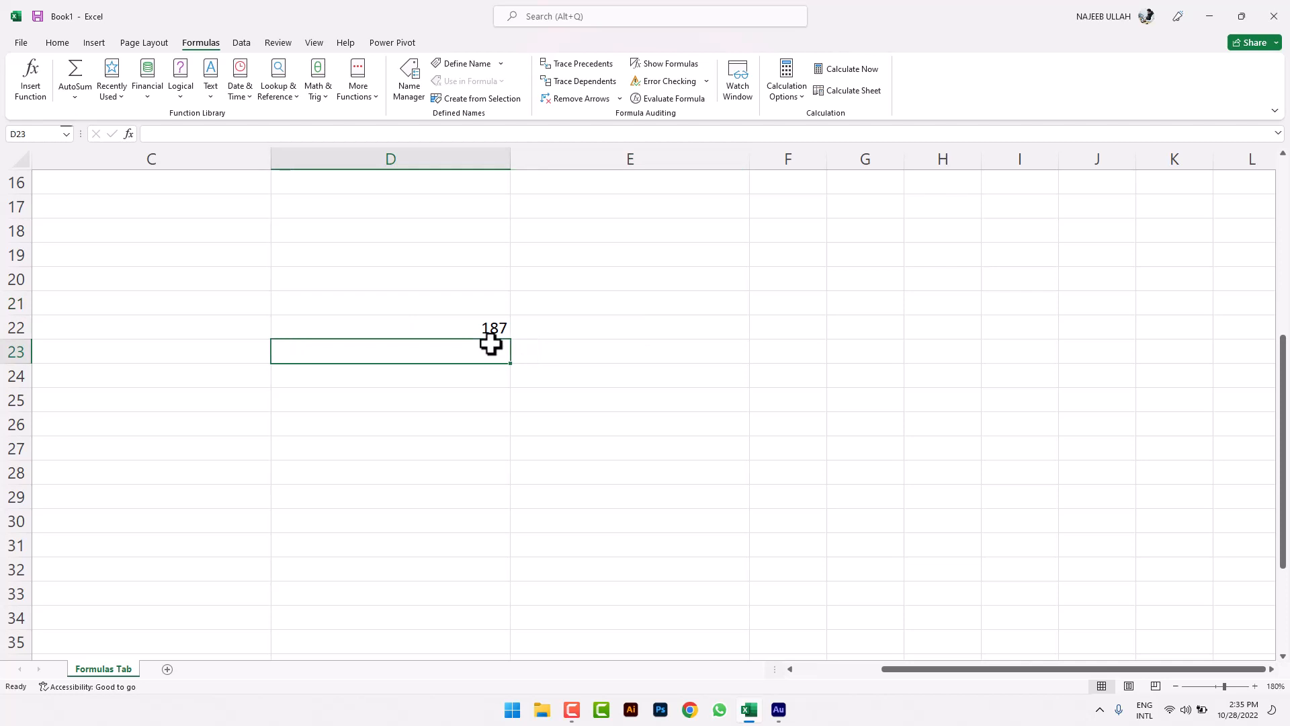
type("=AVER")
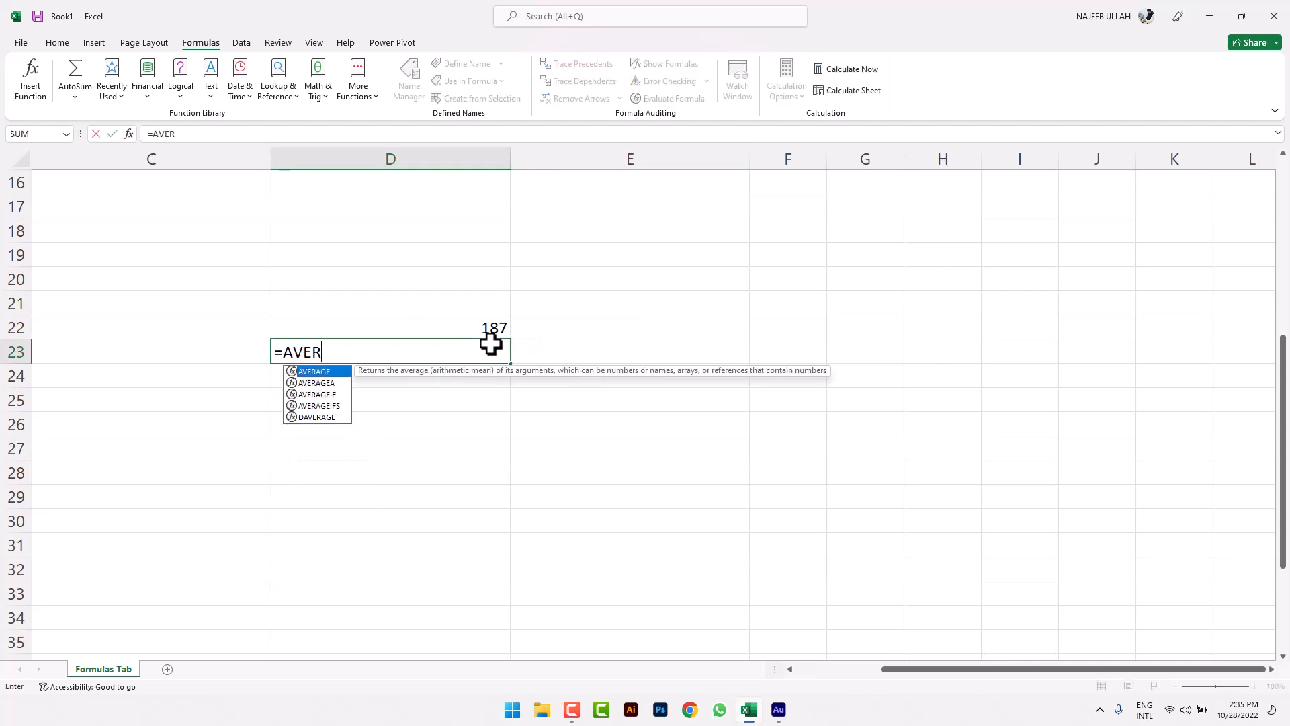
key("Tab")
left_click(586, 281)
type(")")
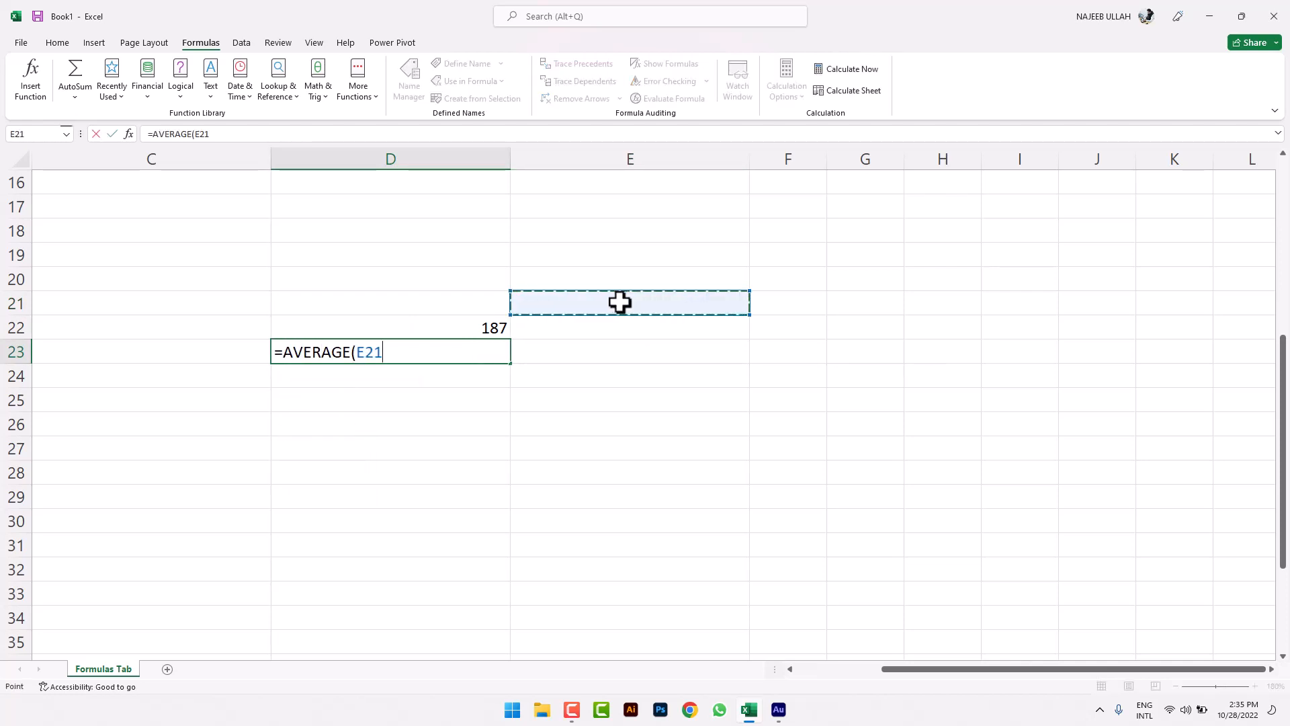
key("Return")
Enter a COUNT formula referencing E23 in D24, and display the sheet's formulas before switching back to results.
type("=COU")
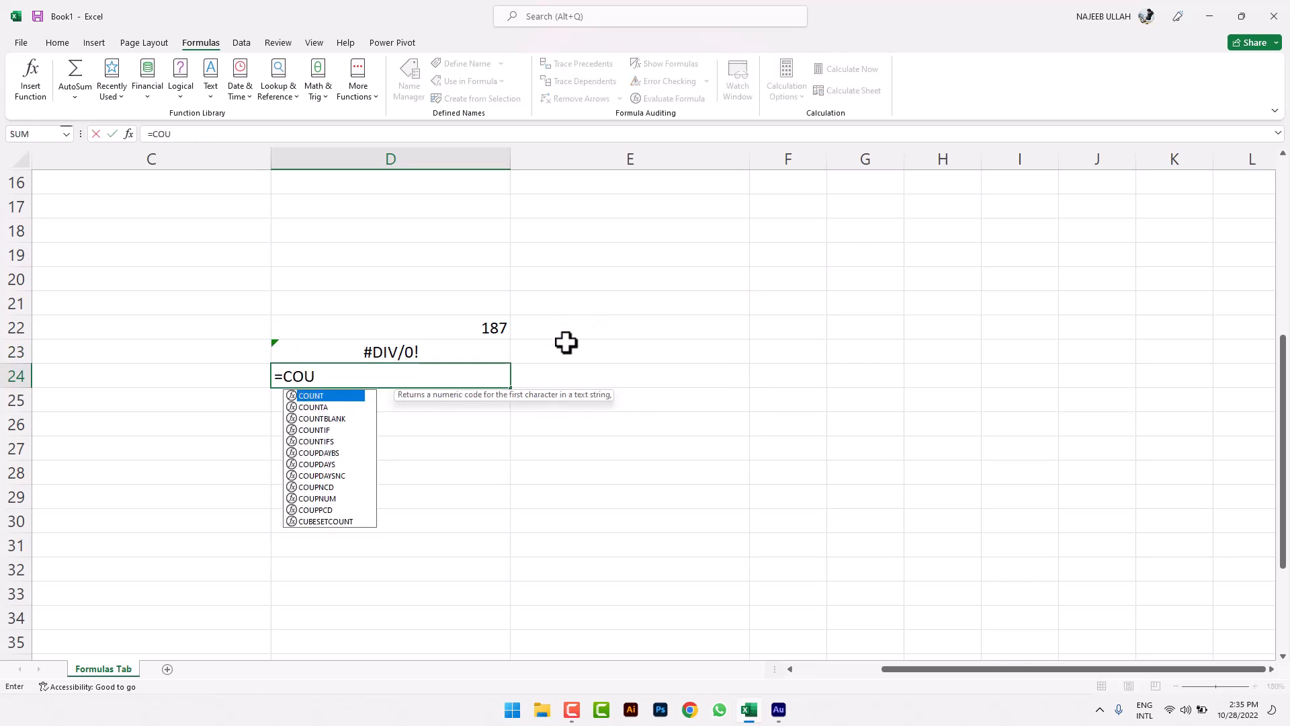
key("Tab")
left_click(573, 343)
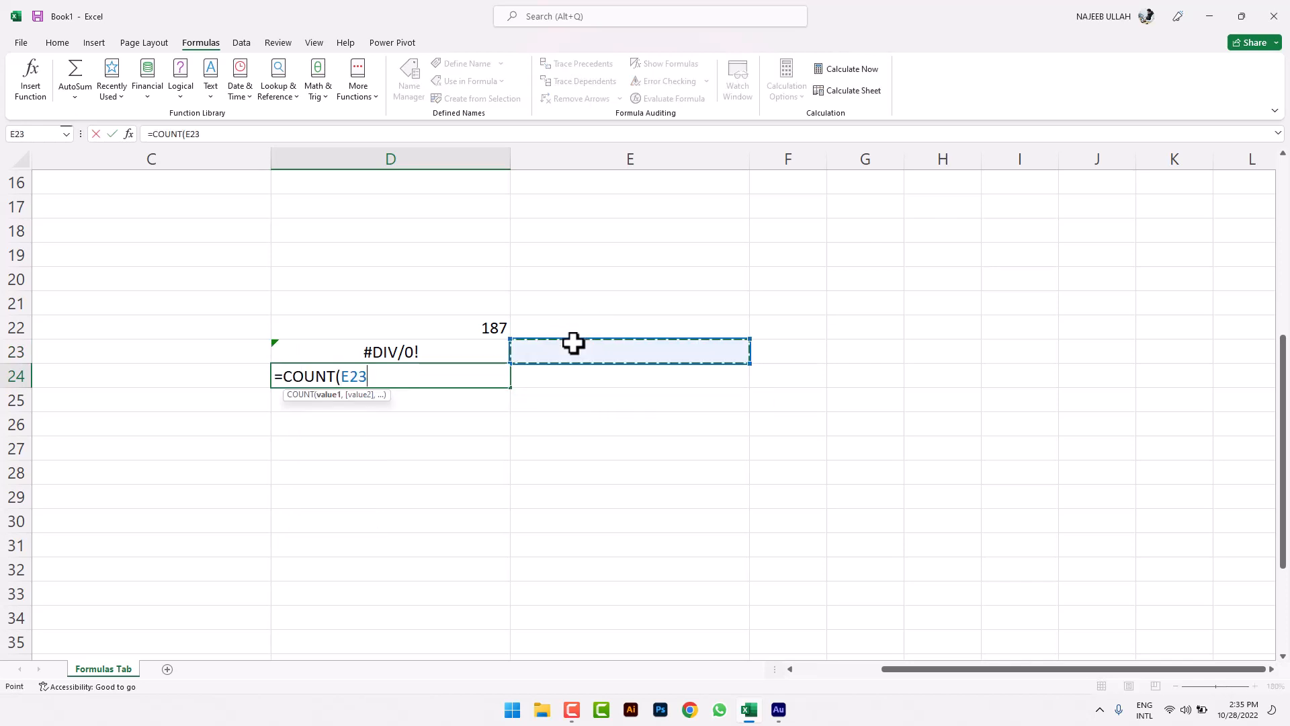
key("Return")
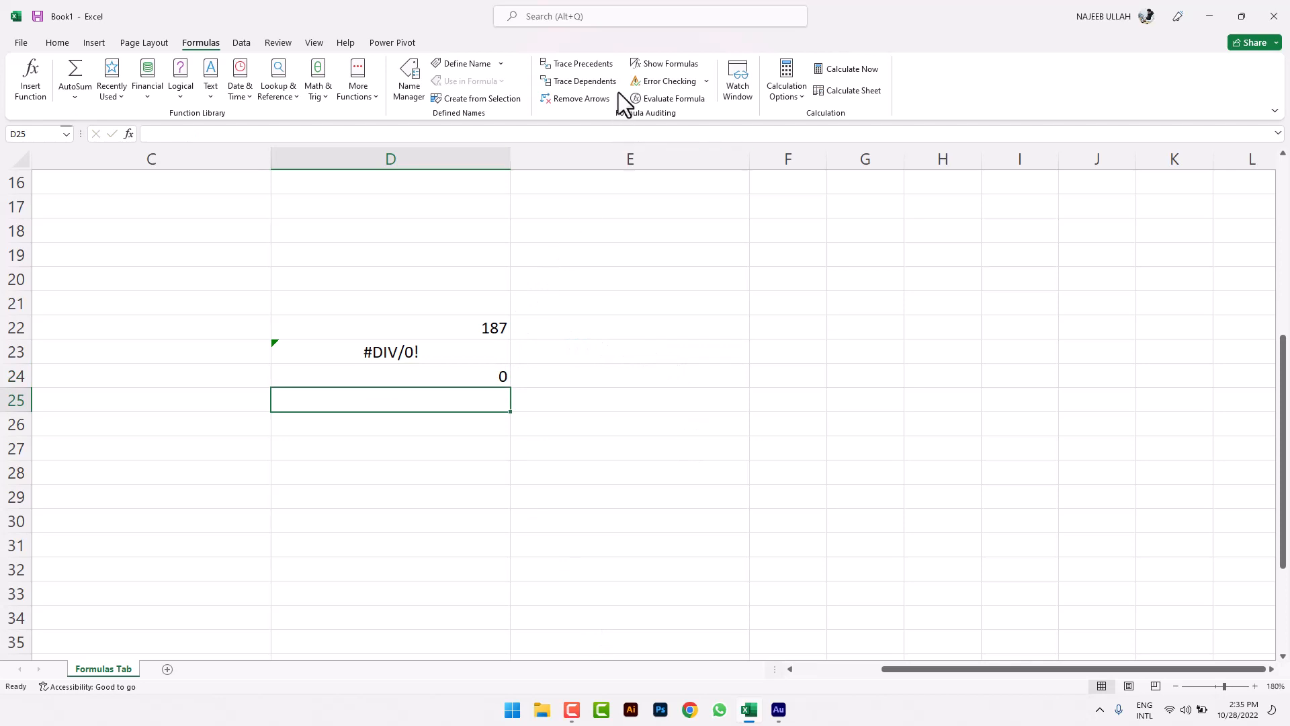
left_click(656, 65)
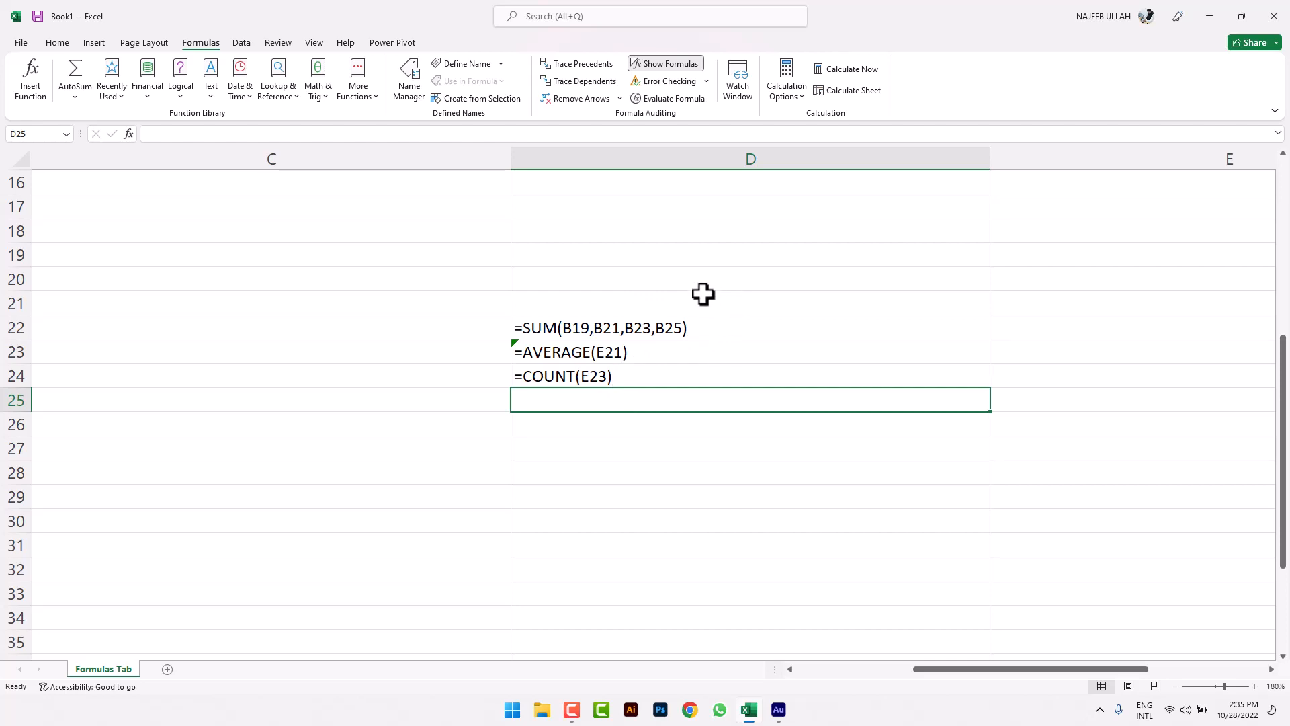
left_click(669, 63)
Clear the contents of the ranges D21:E28 and B19:B26.
left_click_drag(415, 295, 581, 469)
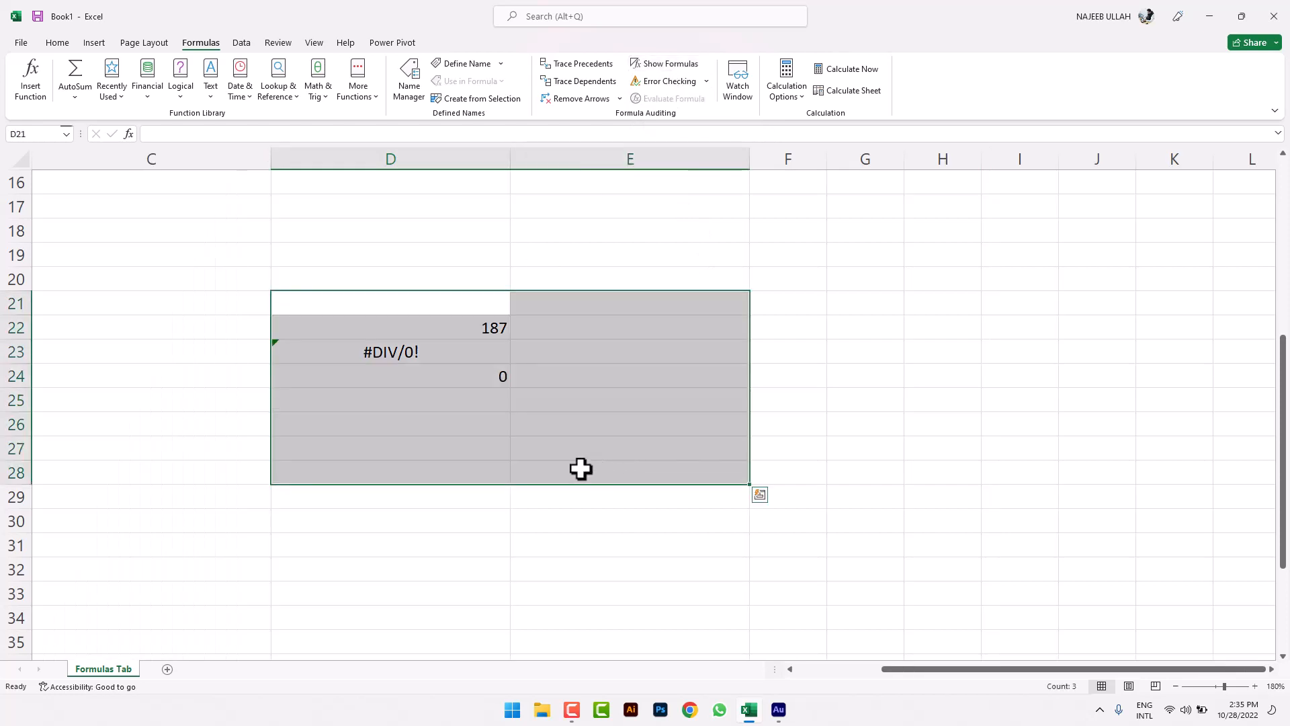
key("Delete")
left_click(571, 406)
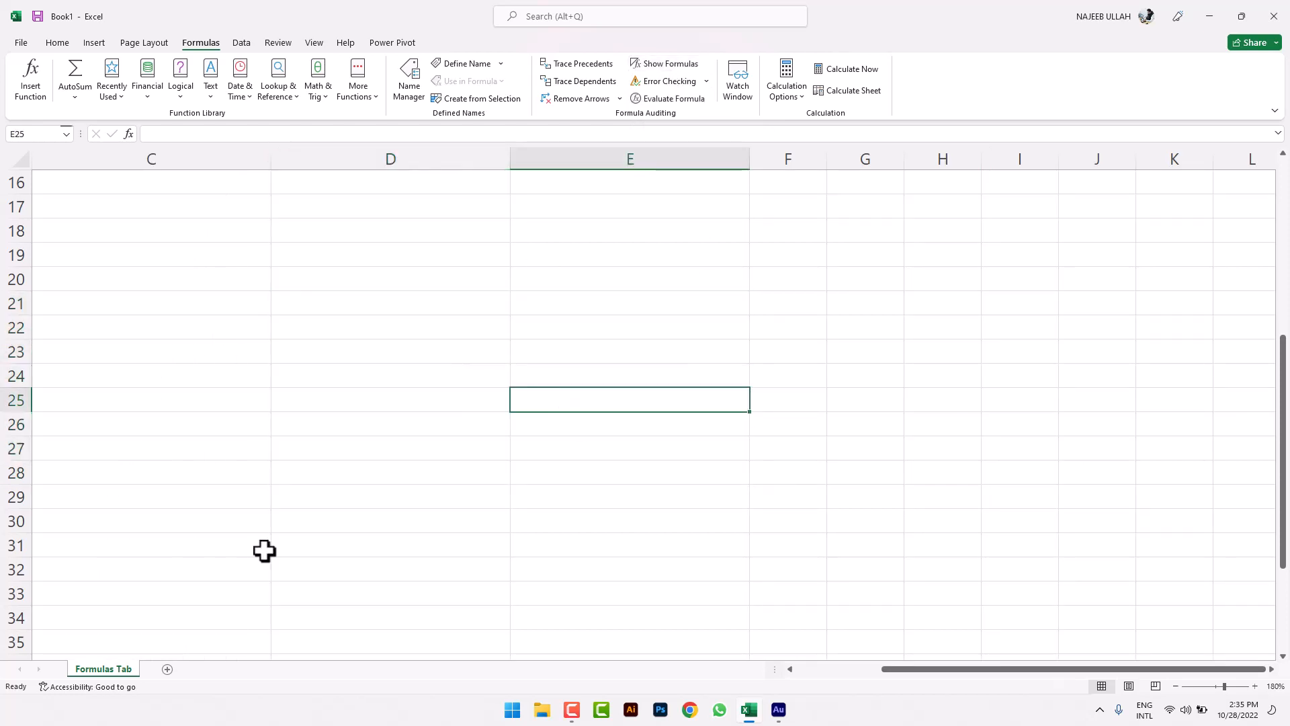
left_click_drag(966, 676, 876, 675)
left_click_drag(504, 256, 500, 431)
key("Delete")
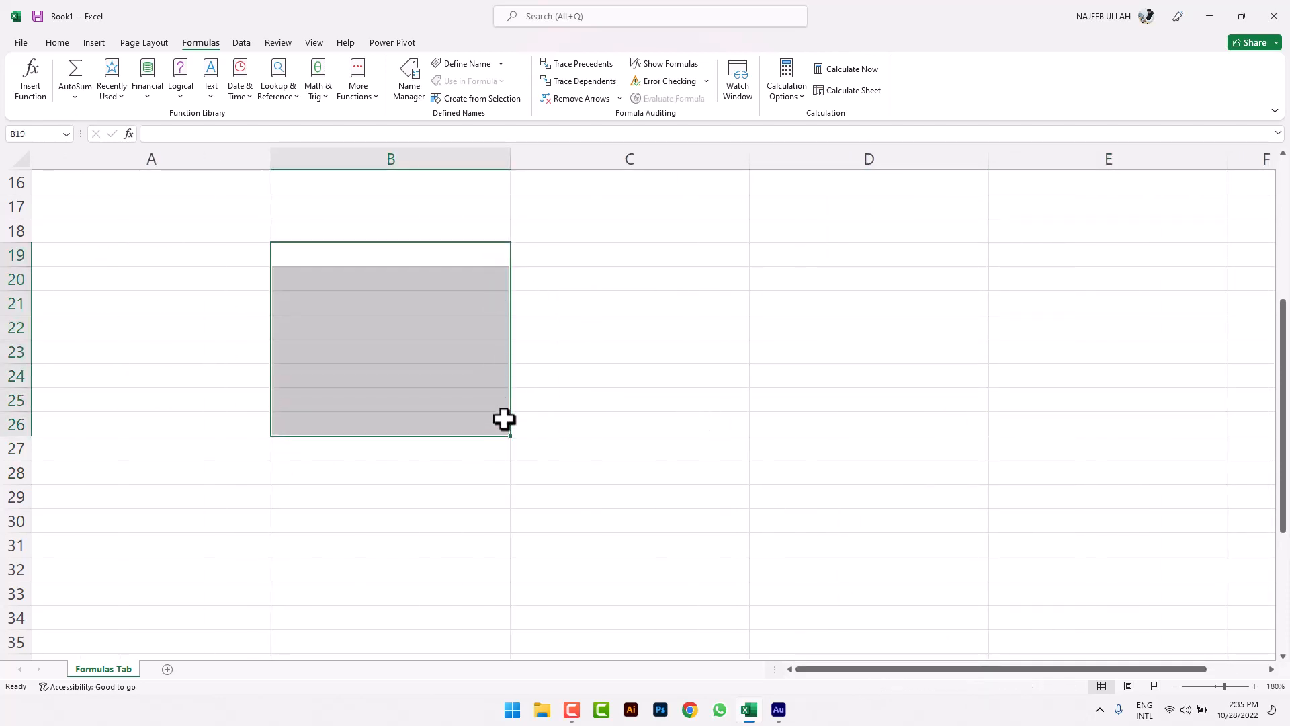
Copy the NAME and ITEM headers from A1:B1 and paste them below the table starting at A11.
scroll(504, 421, "up", 5)
scroll(504, 421, "down", 2)
scroll(505, 425, "up", 2)
left_click(409, 565)
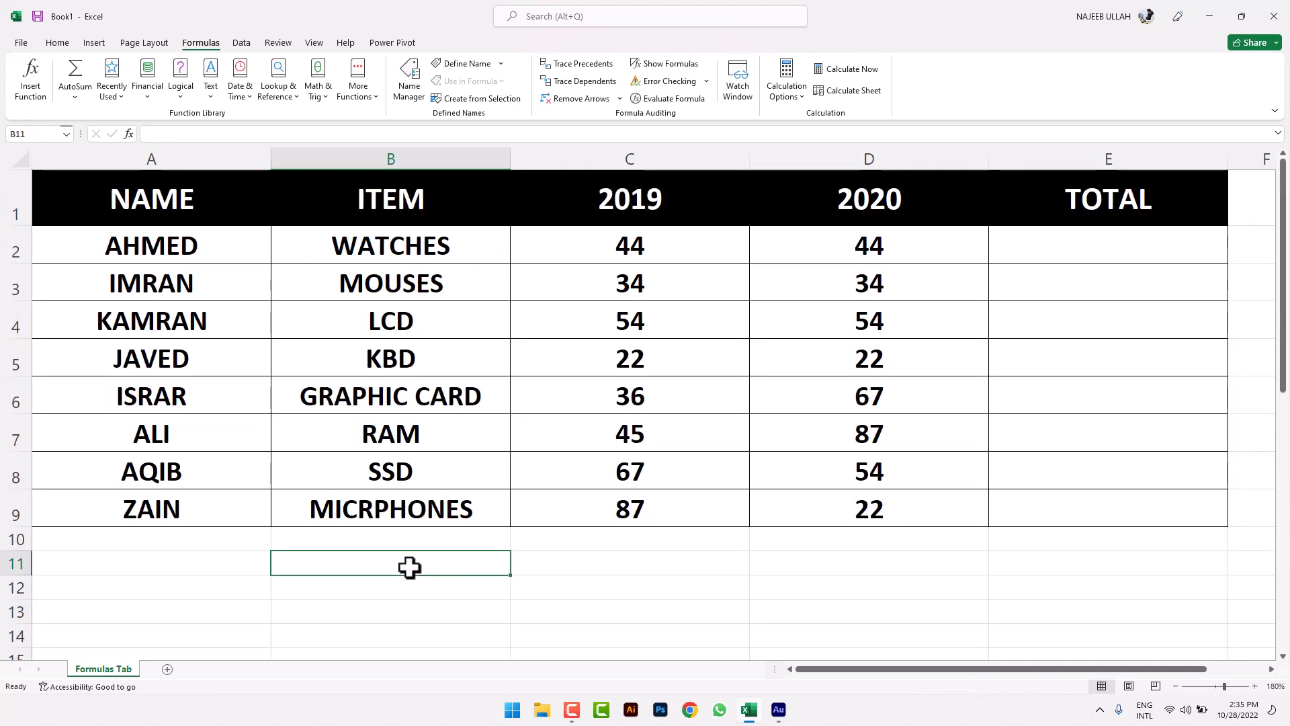
scroll(409, 567, "down", 1)
scroll(409, 582, "up", 1)
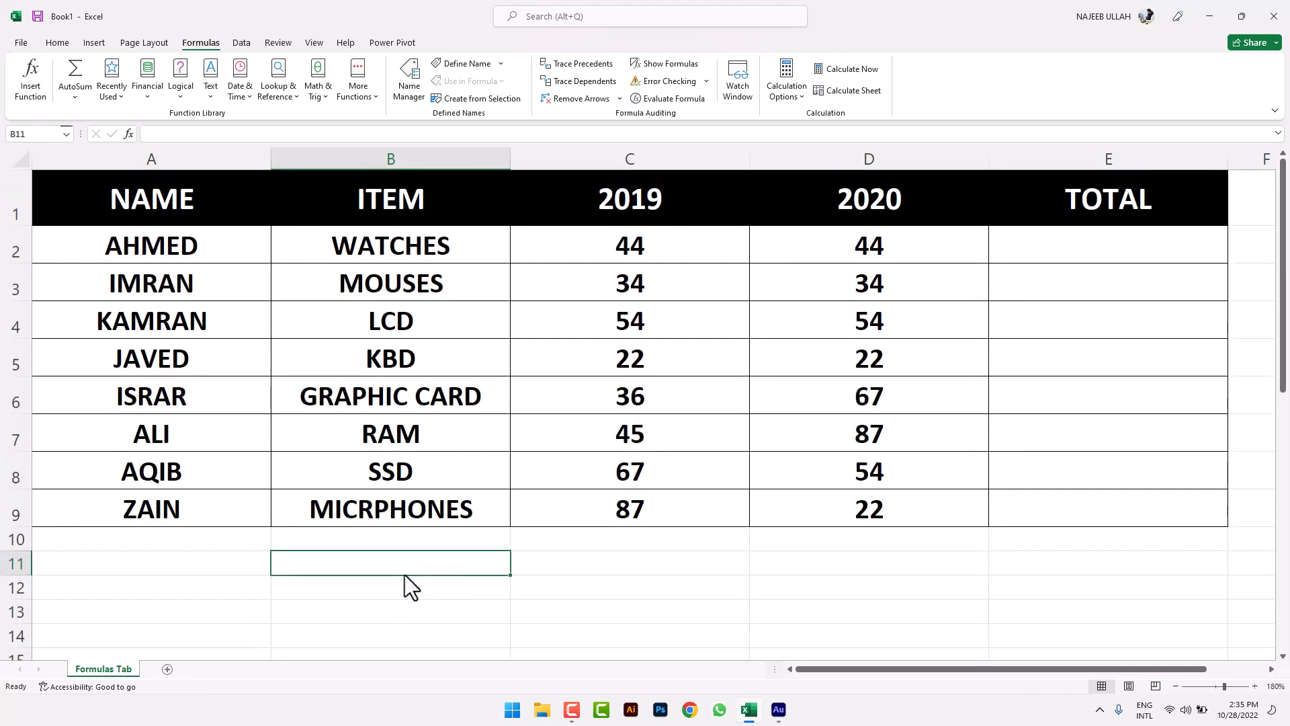
left_click_drag(252, 209, 334, 214)
key("ctrl+c")
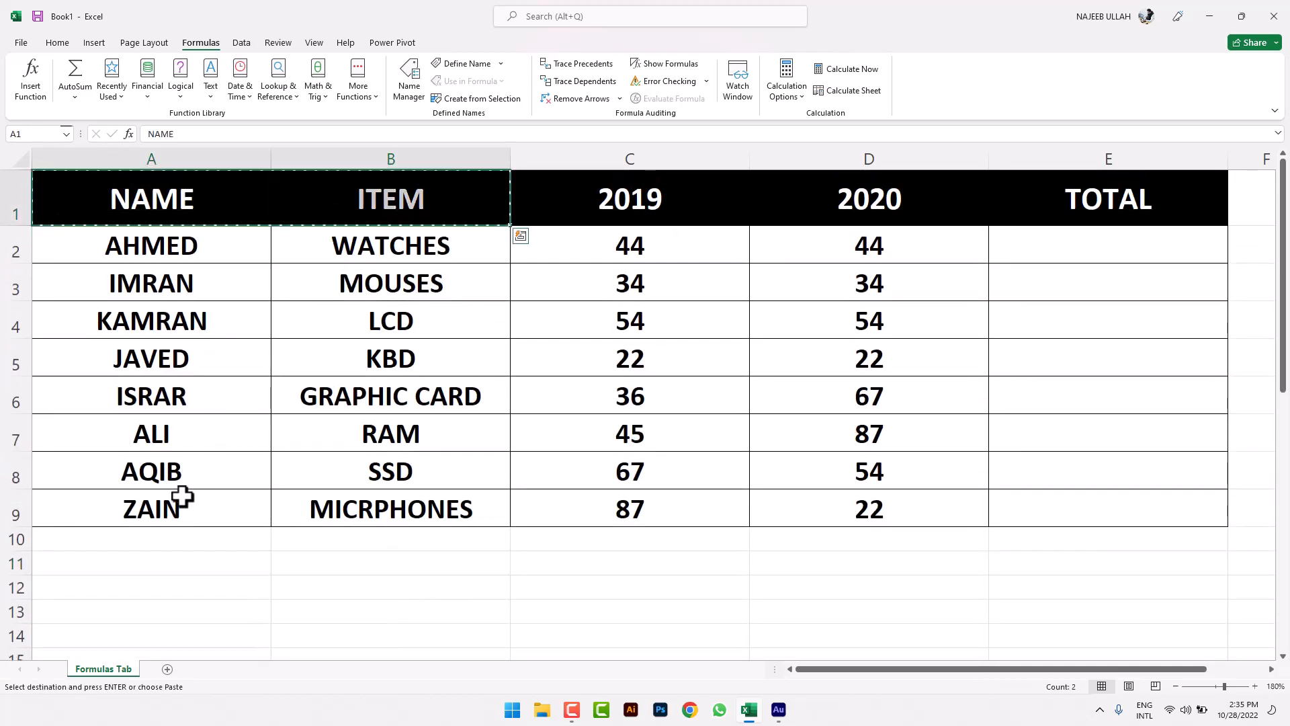
left_click(147, 567)
key("ctrl+v")
left_click(268, 627)
Increase the height of row 12 below the pasted NAME and ITEM headers.
scroll(417, 599, "down", 3)
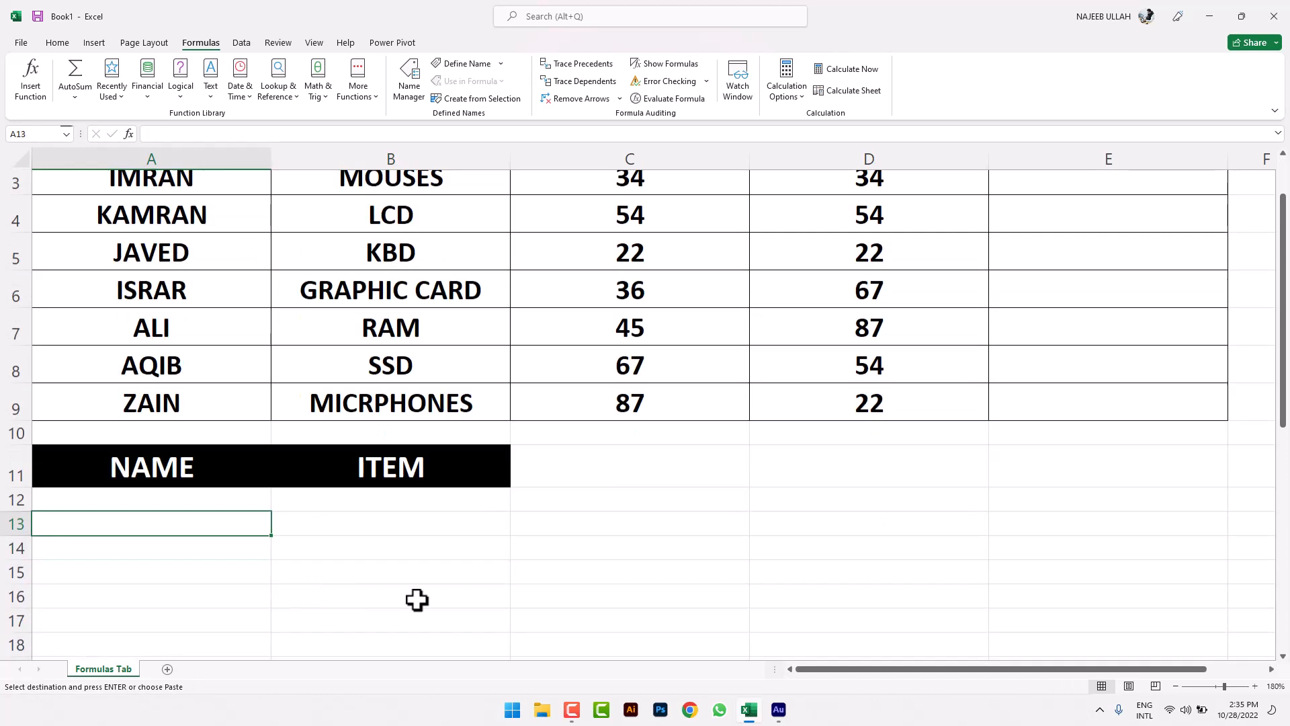
double_click(410, 477)
left_click(412, 538)
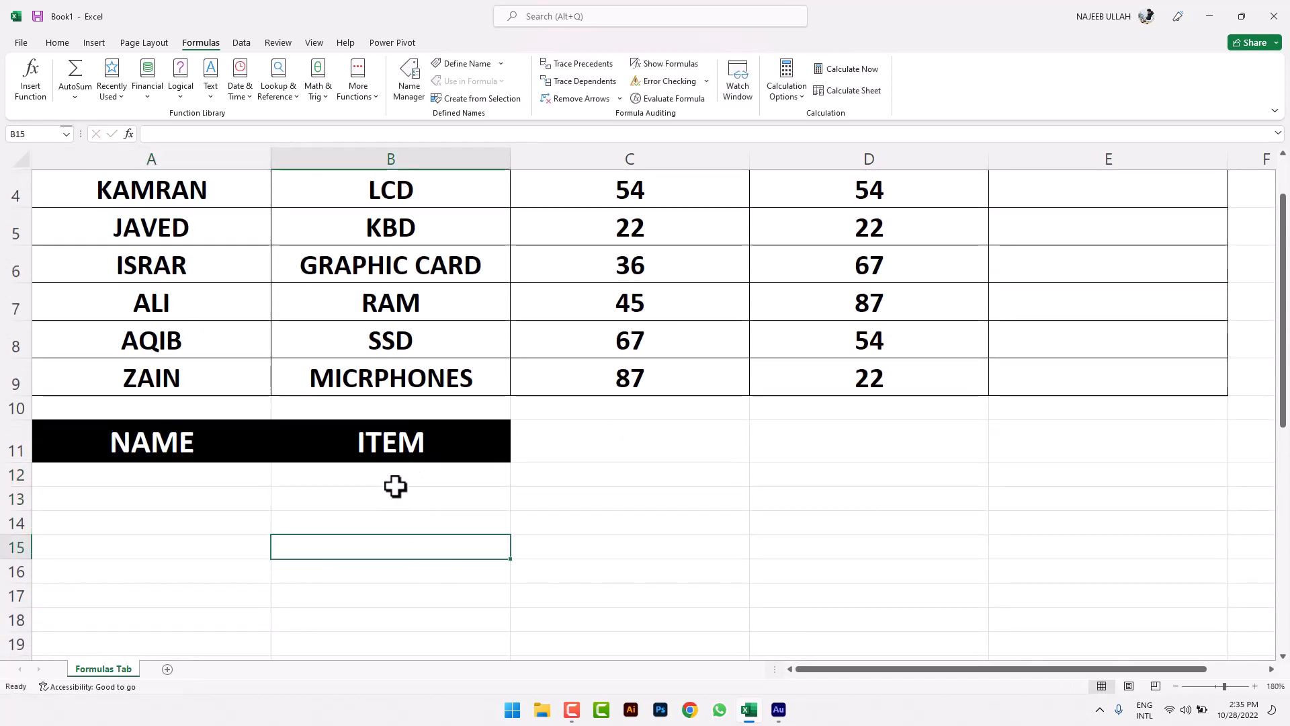
left_click_drag(393, 489, 349, 483)
left_click(316, 495)
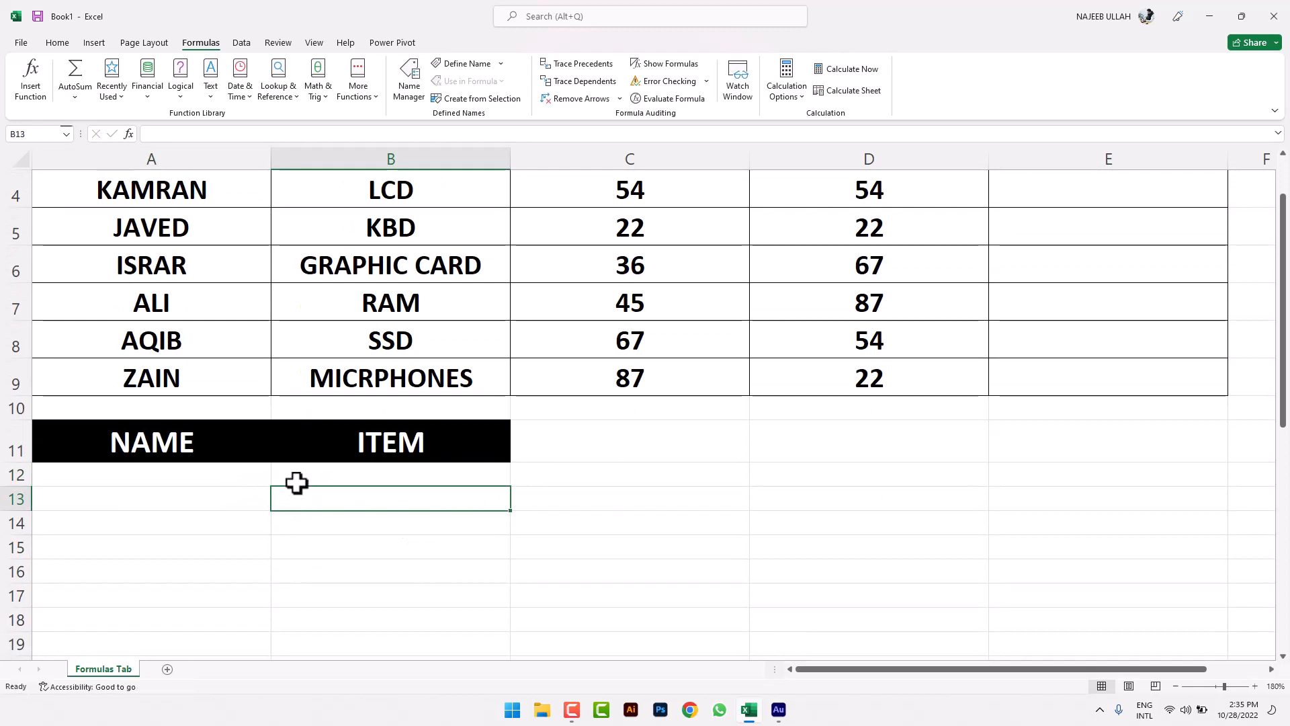
left_click(296, 481)
left_click_drag(23, 485, 24, 511)
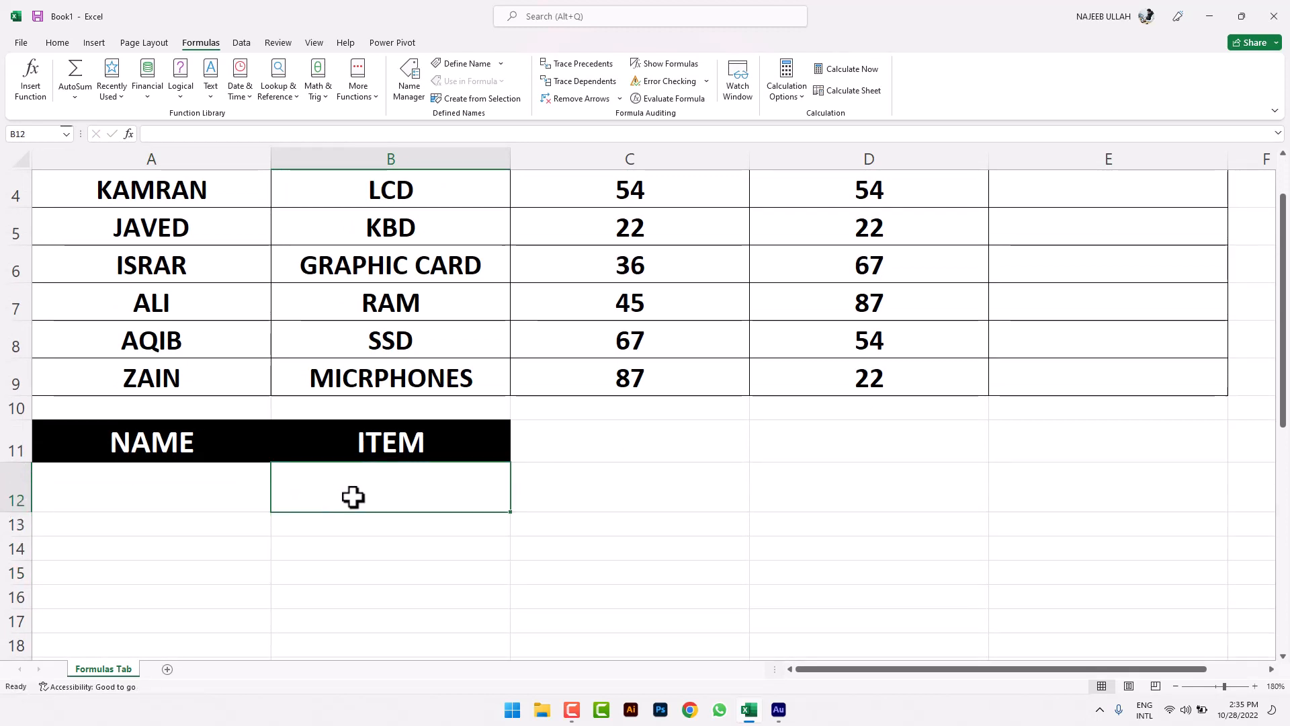
Enter a VLOOKUP formula in B12 that looks up A12 in A1:B9 with column index 2 and range lookup 0.
type("=VLOOKUP(")
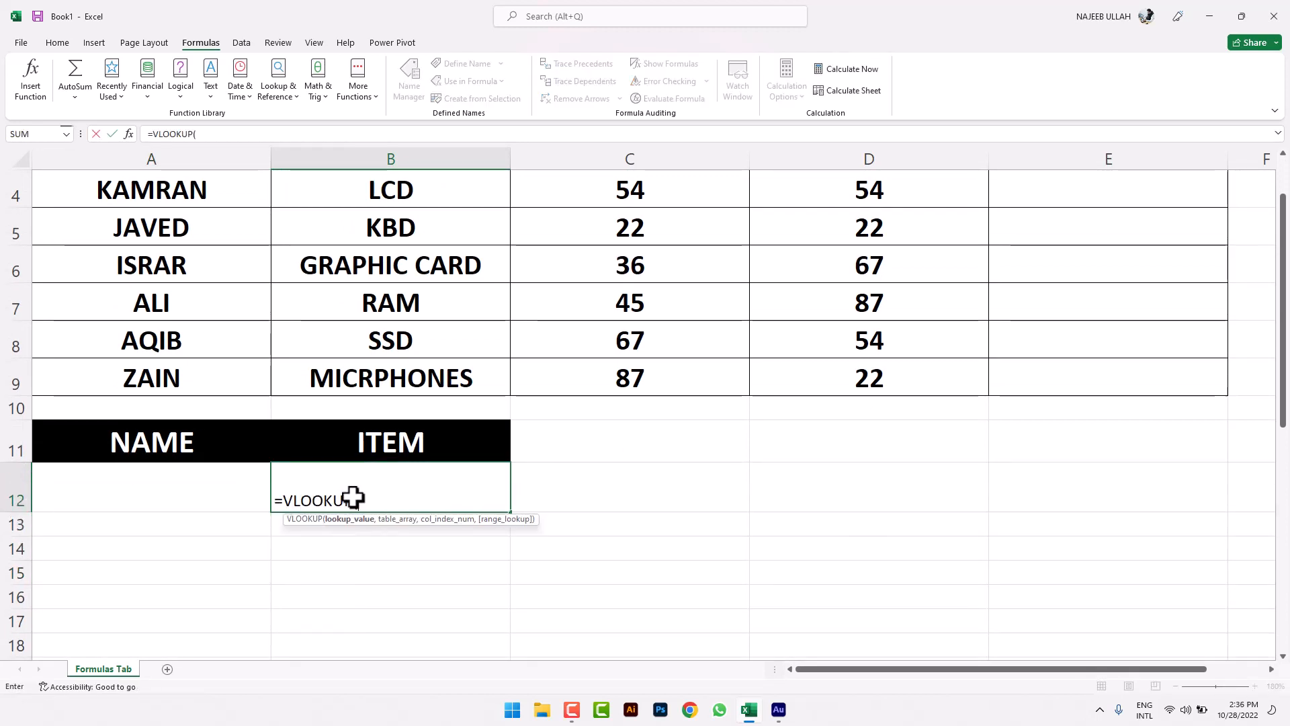
left_click(160, 500)
type(",")
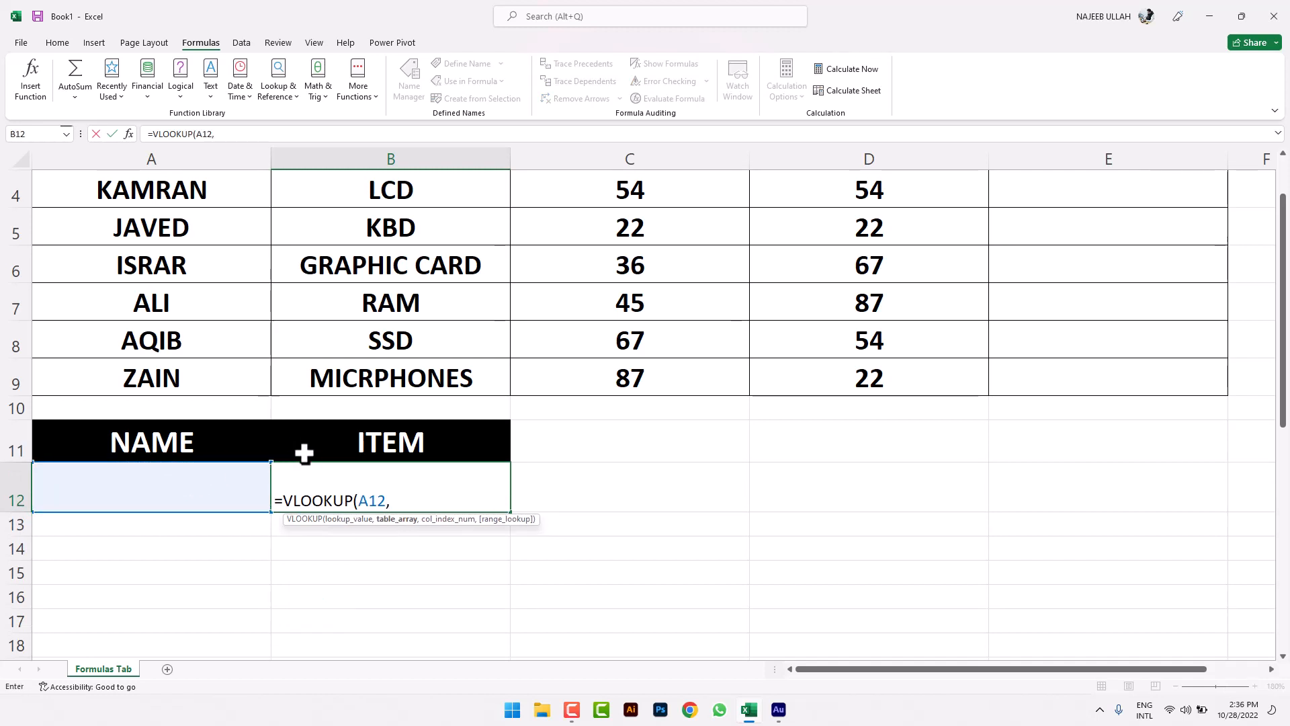
scroll(276, 222, "up", 1)
left_click_drag(195, 187, 398, 498)
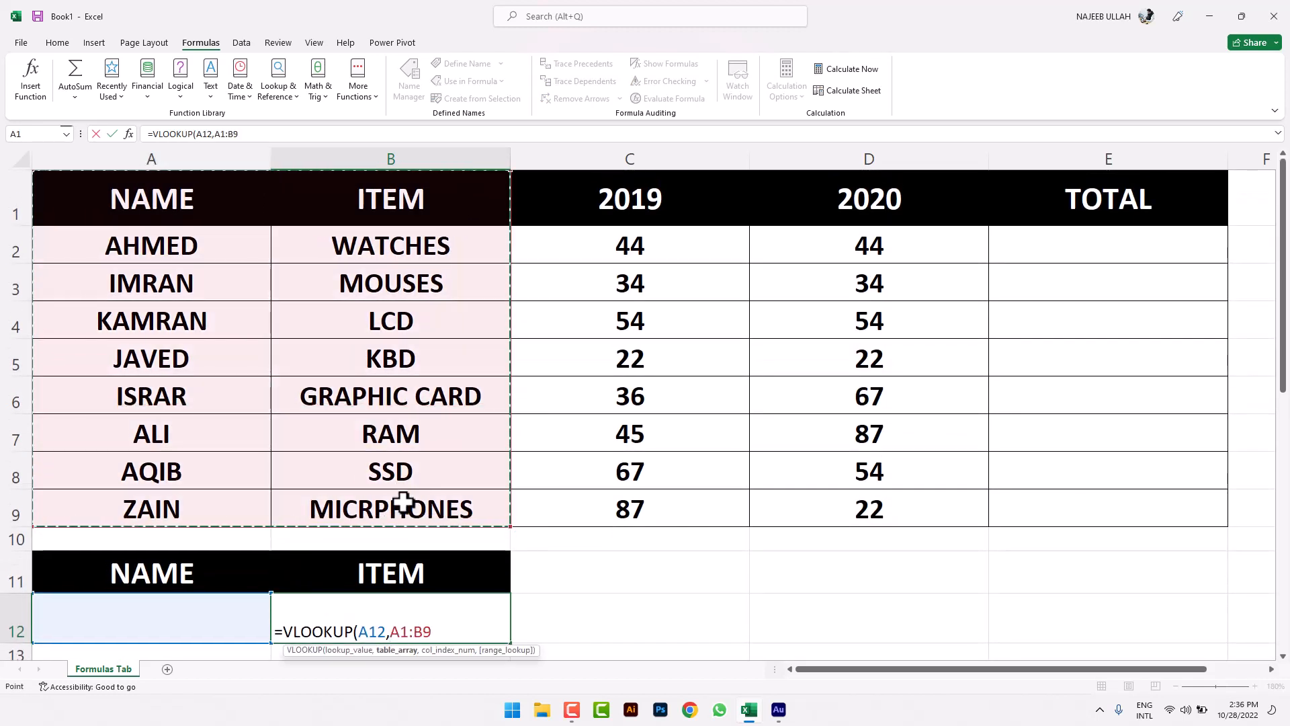
type(",2")
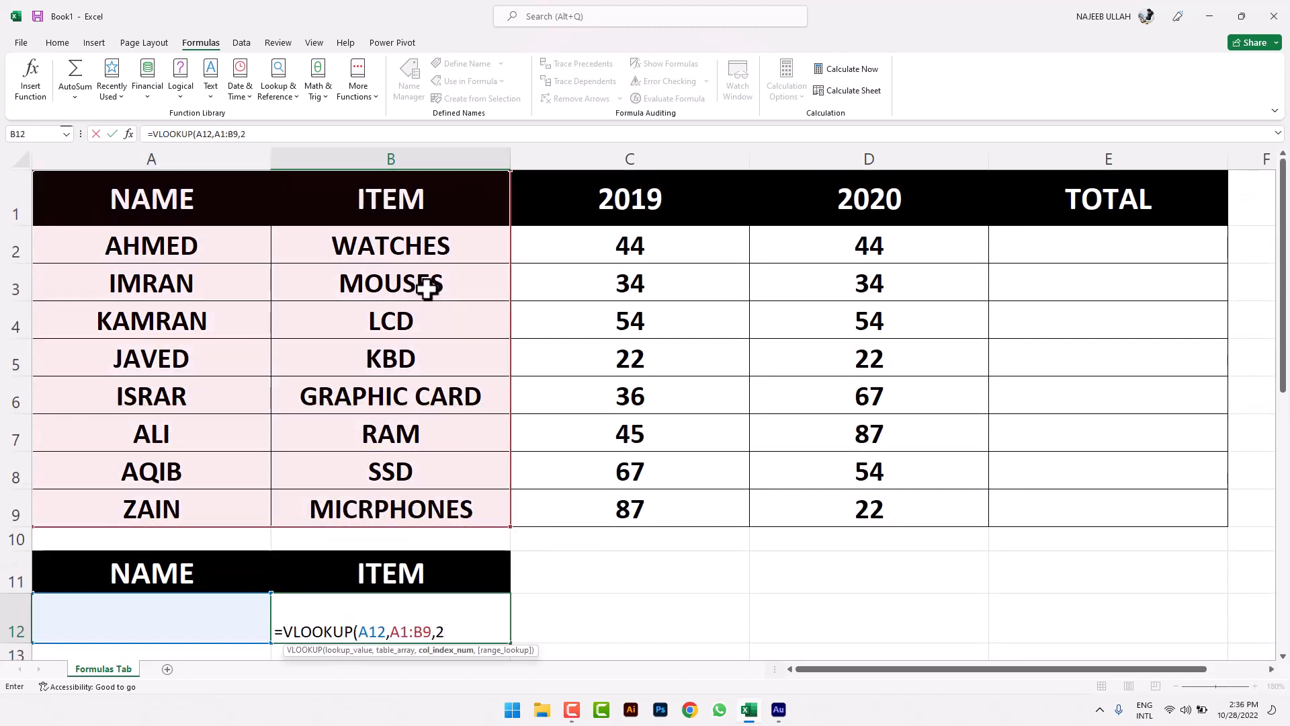
type(",0")
key("Return")
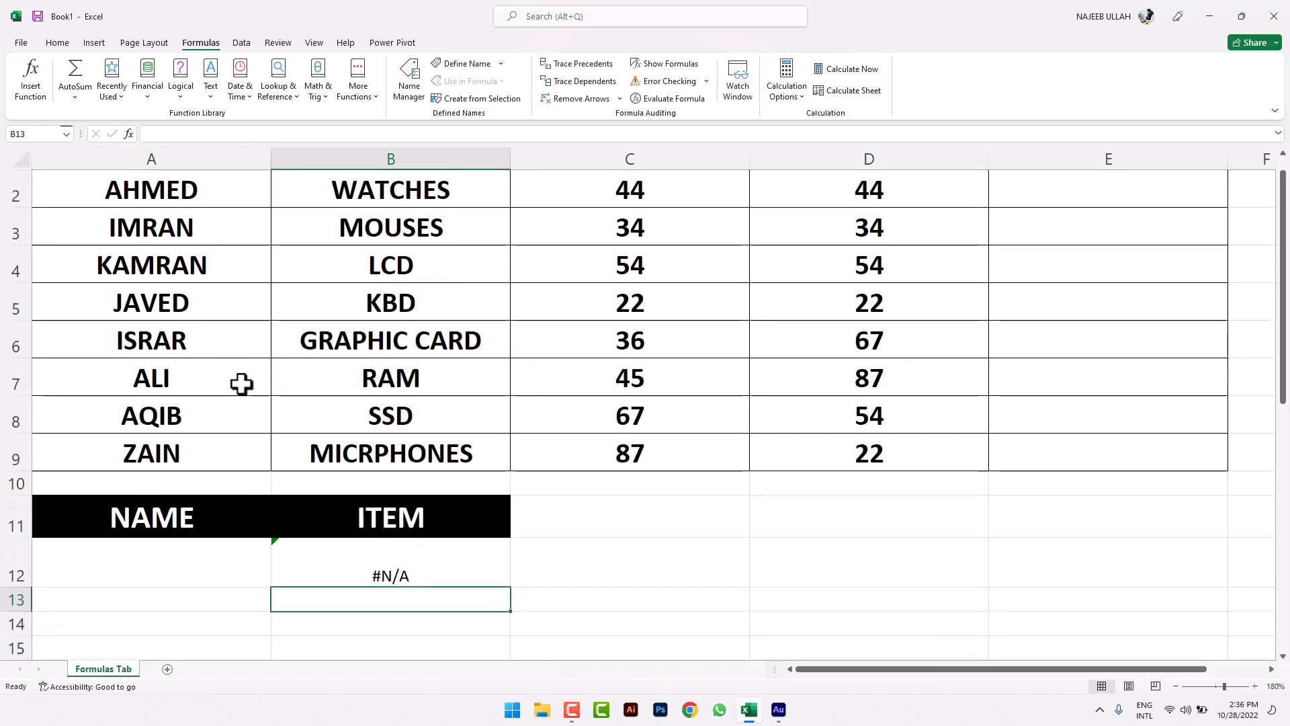
Enter the first person's name from the table in A12 to test the lookup, and clear the cell again.
left_click(223, 561)
type("AHMED")
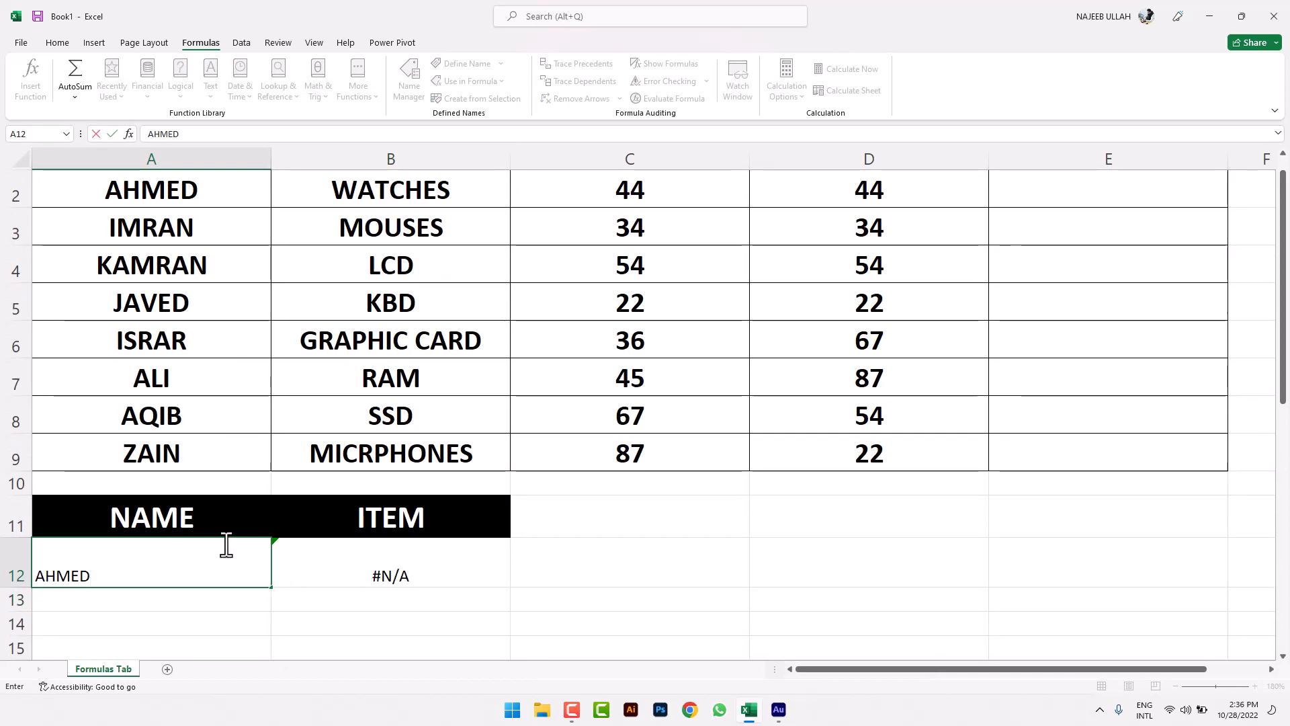
key("Return")
scroll(242, 548, "up", 1)
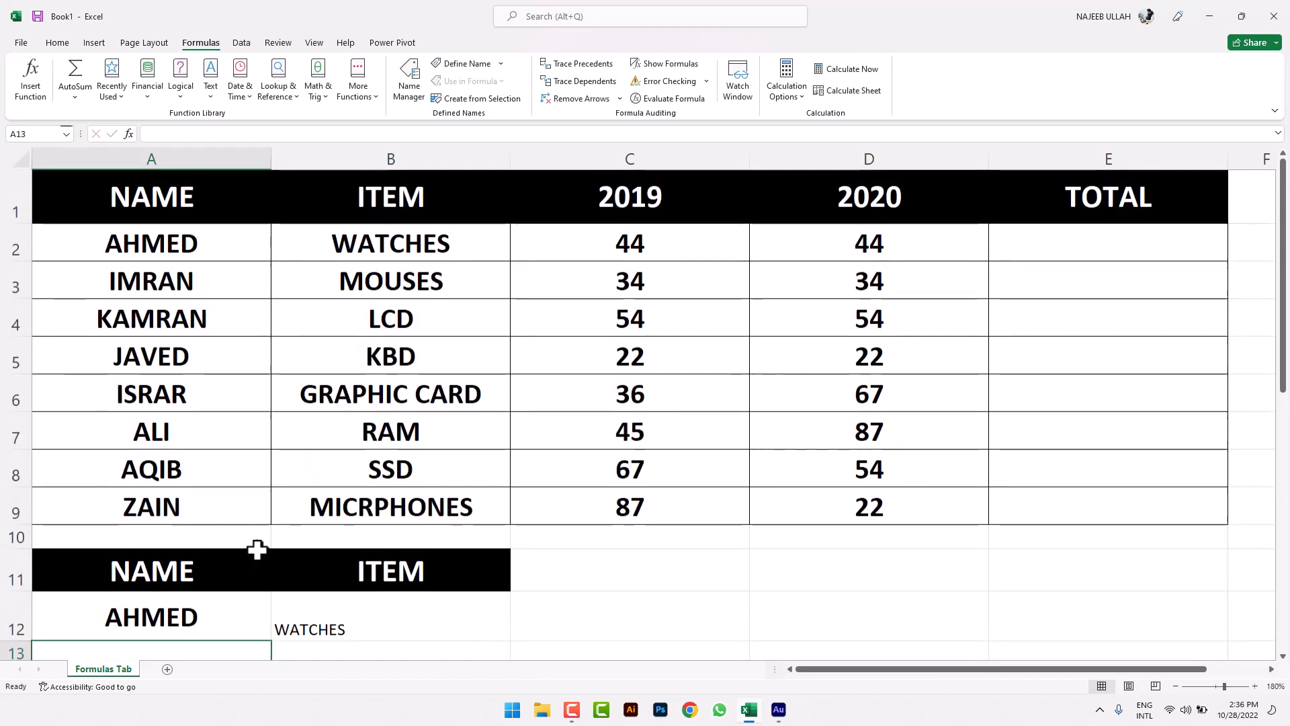
scroll(262, 532, "down", 1)
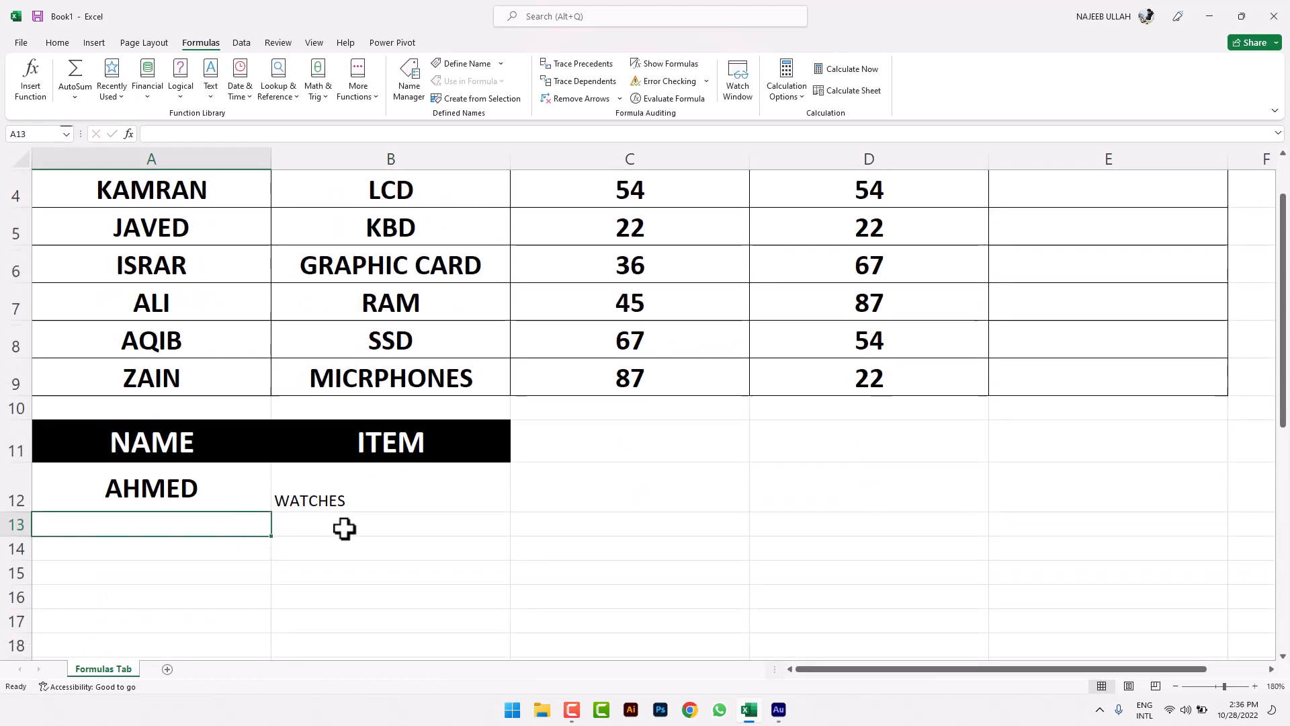
left_click(227, 485)
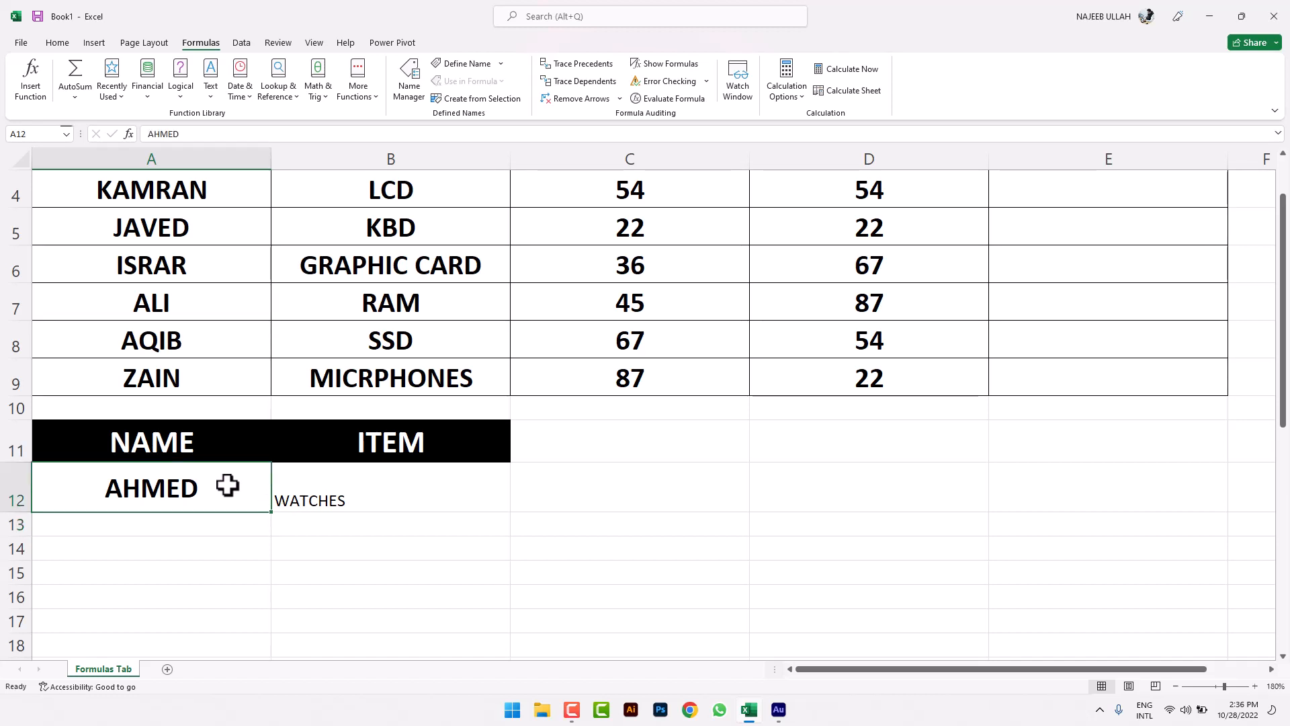
key("Delete")
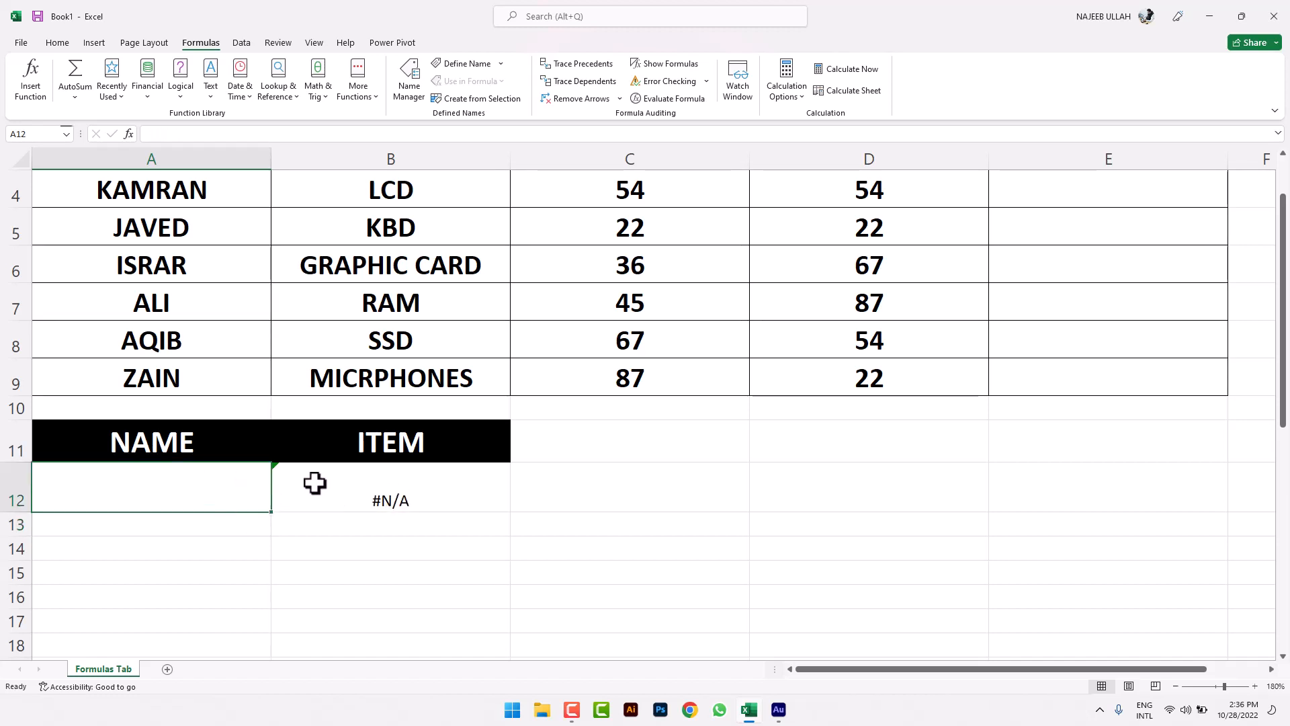
Run Error Checking on the VLOOKUP formula in B12 and move its dialog away from the formula cell.
scroll(412, 508, "up", 1)
left_click(417, 611)
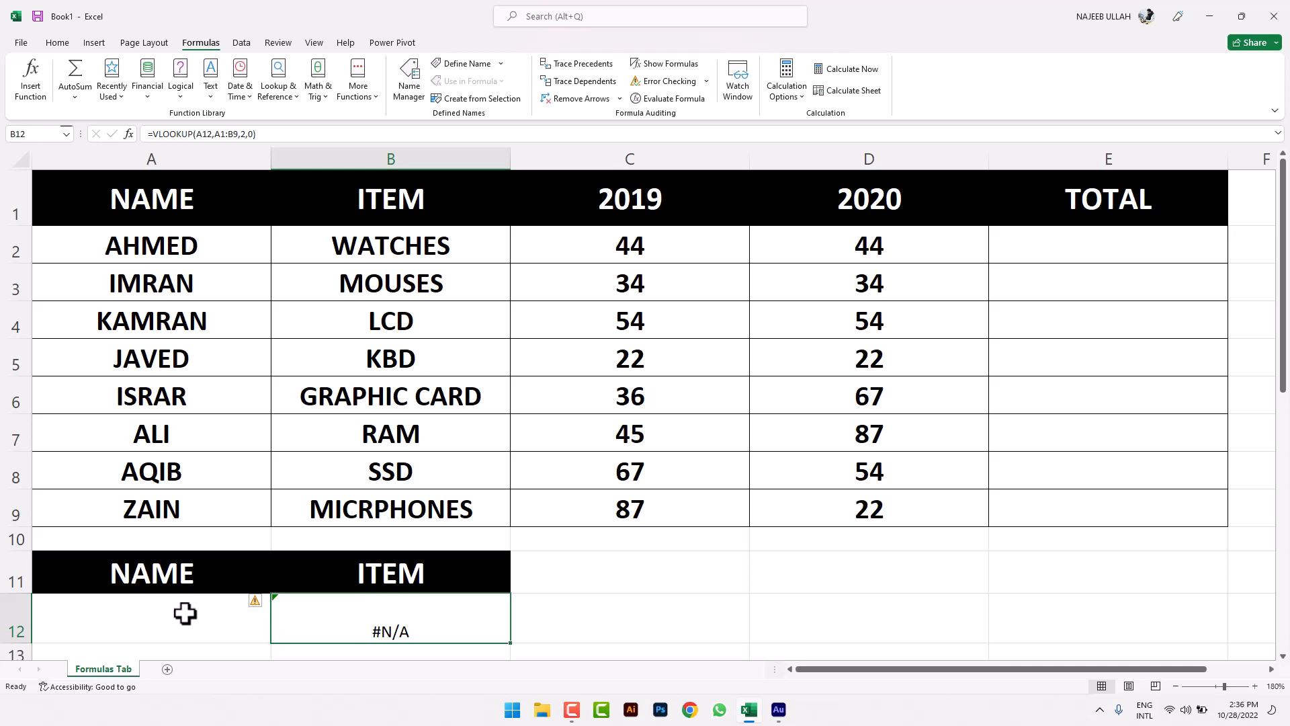
scroll(290, 608, "down", 1)
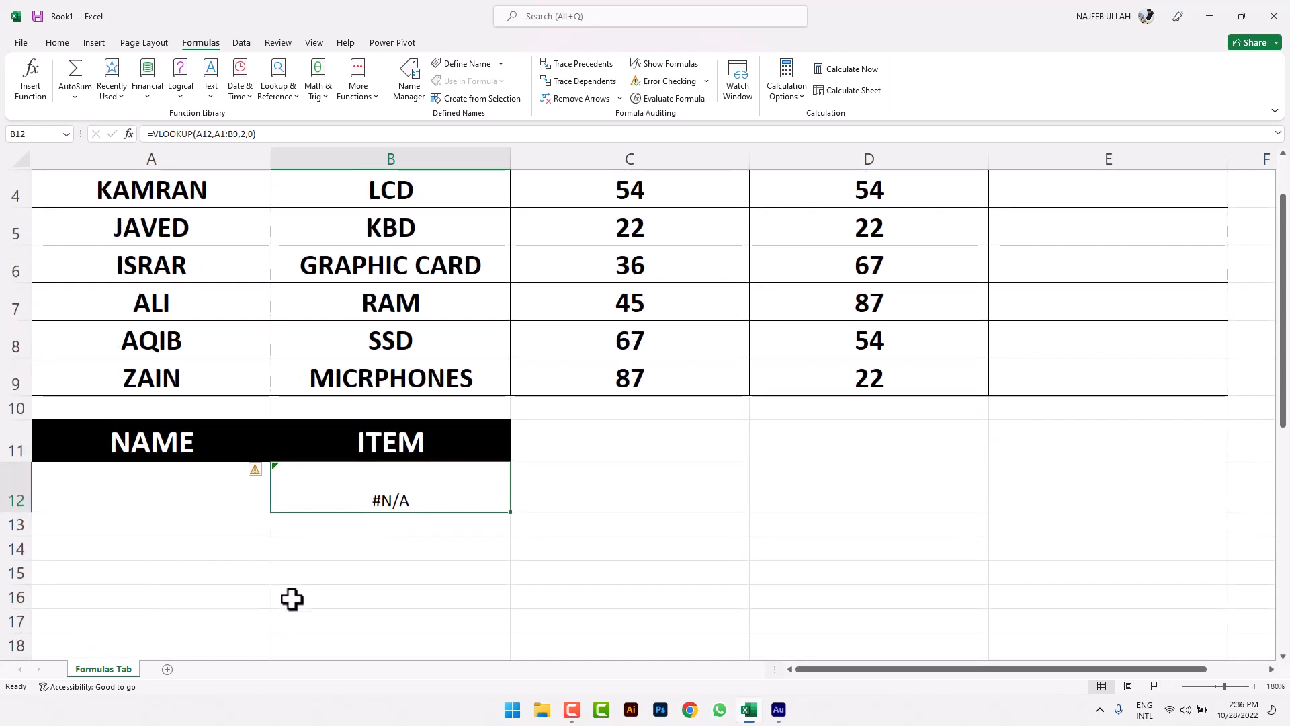
scroll(290, 598, "up", 1)
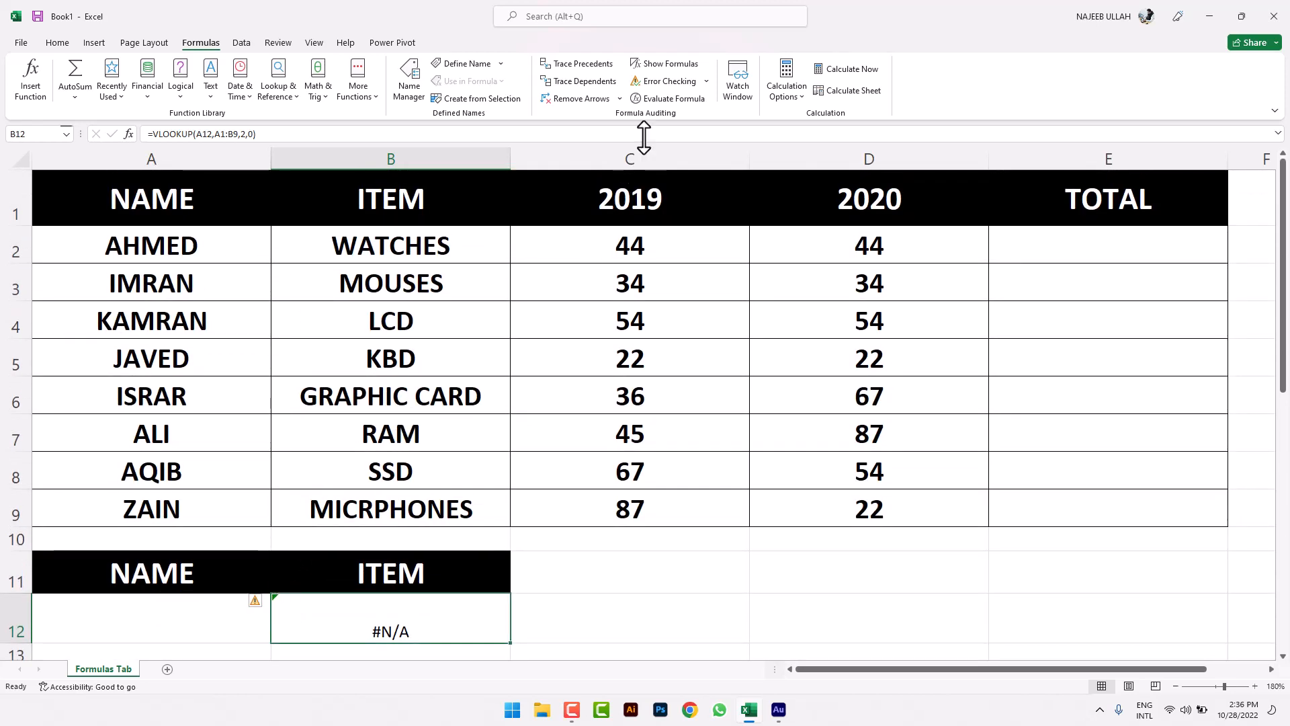
left_click(659, 80)
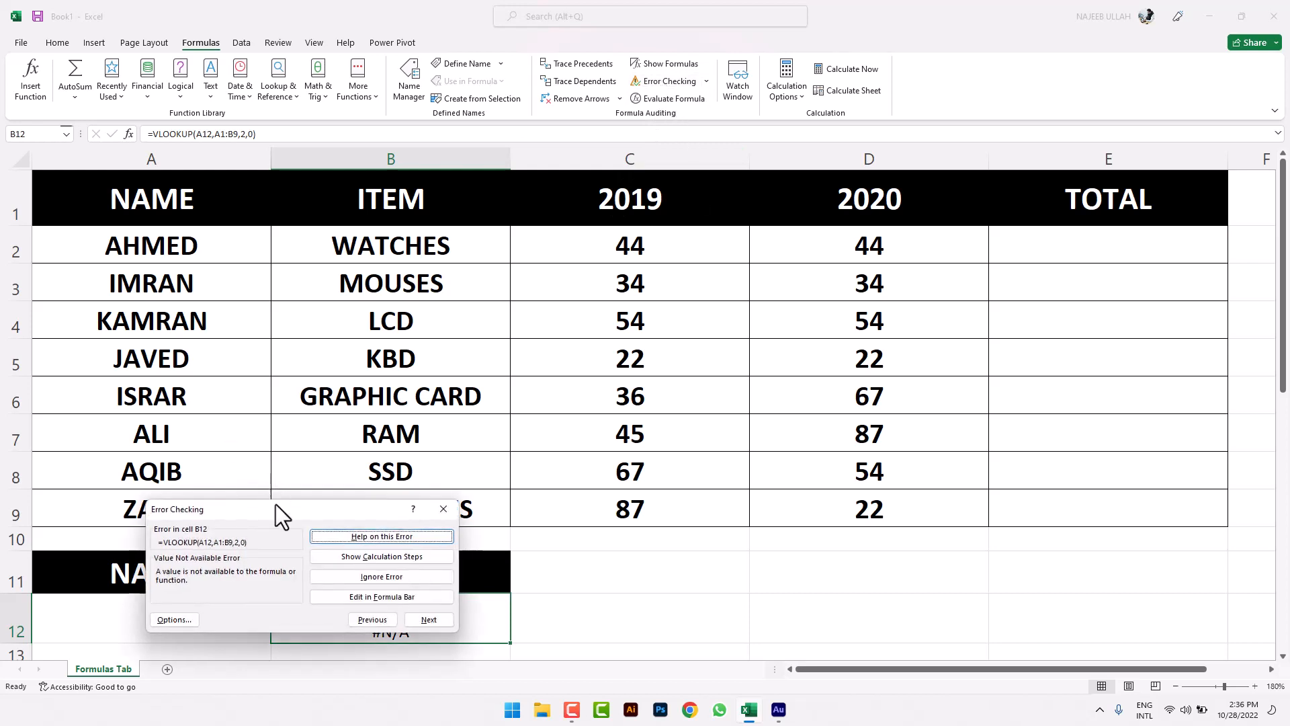
left_click_drag(275, 504, 404, 483)
left_click_drag(507, 440, 728, 309)
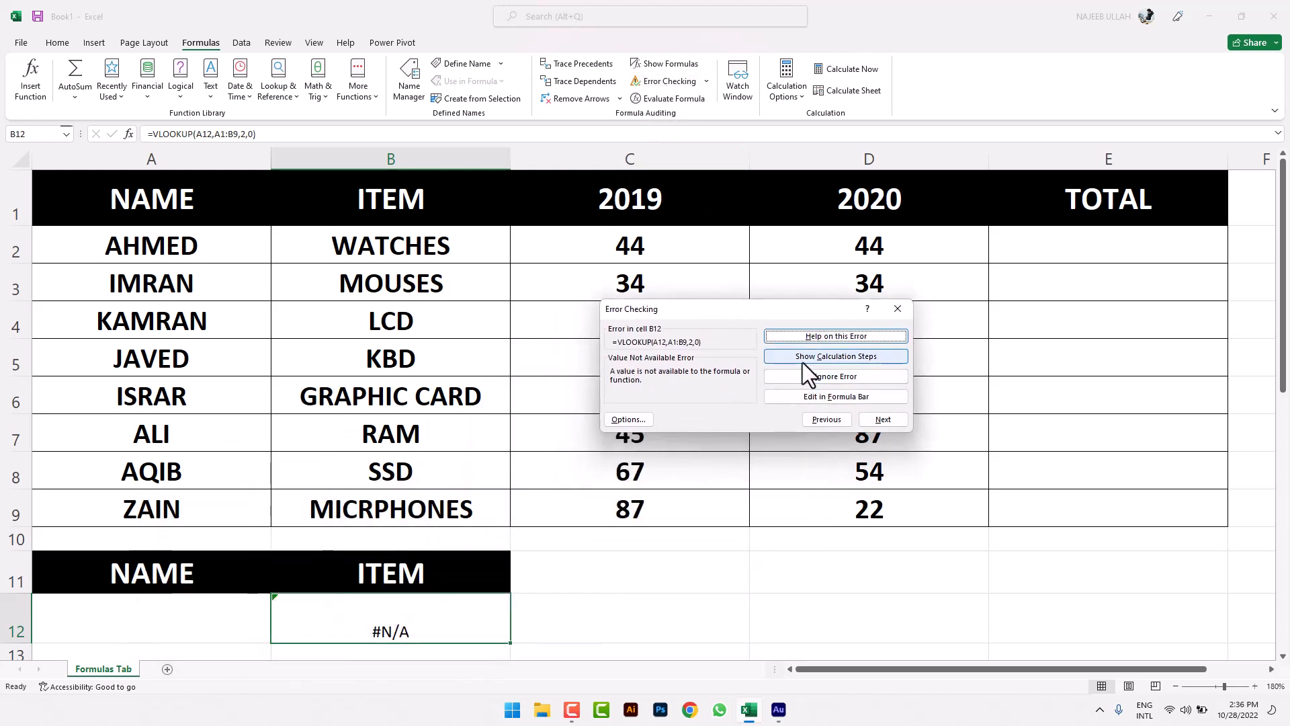
Show the calculation steps for the error in B12, and close the evaluation and error-checking dialogs.
left_click(816, 361)
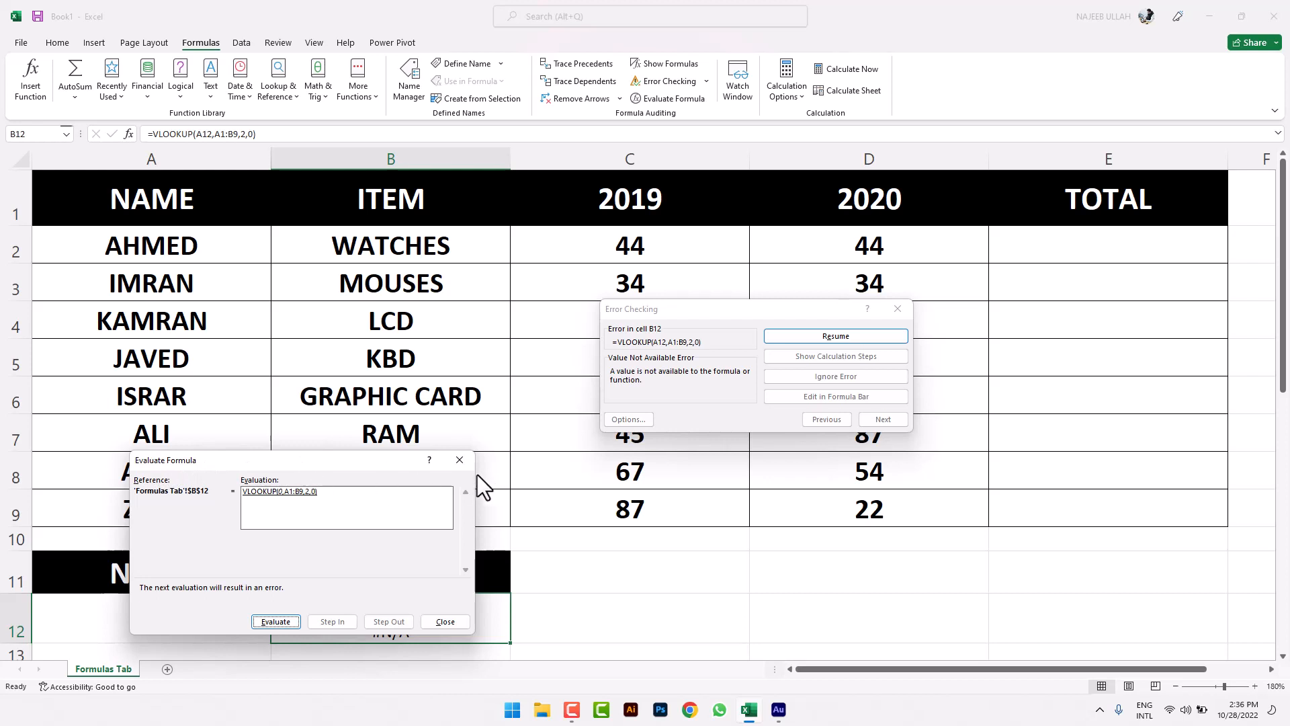
left_click(460, 461)
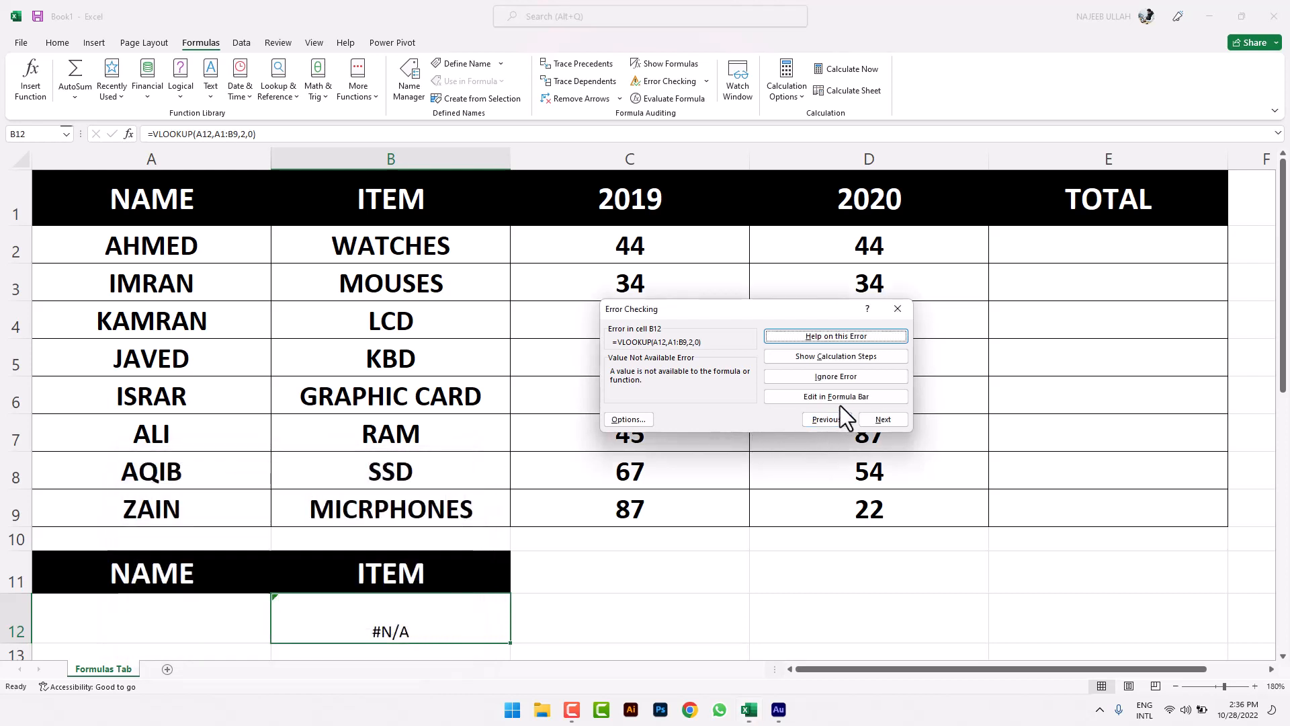
left_click(895, 310)
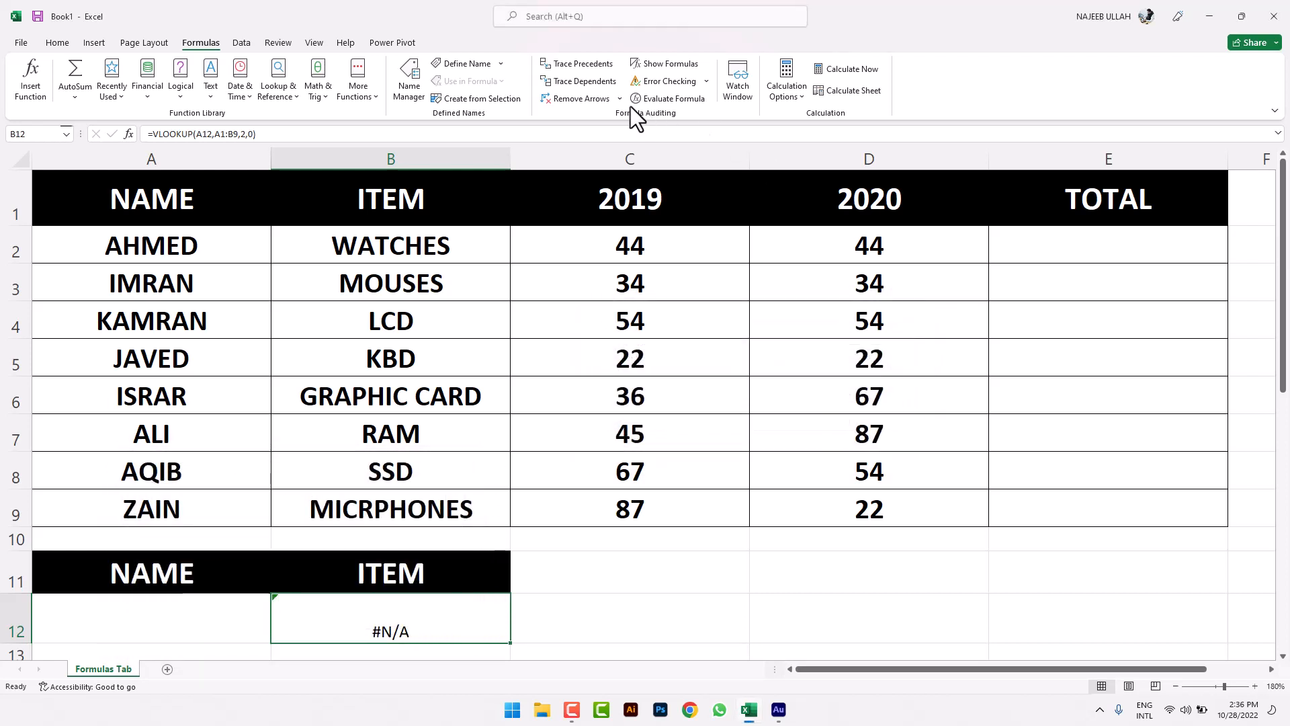
Open B12's formula for editing through Error Checking, close the dialog and leave the edit without changing the formula.
left_click(666, 100)
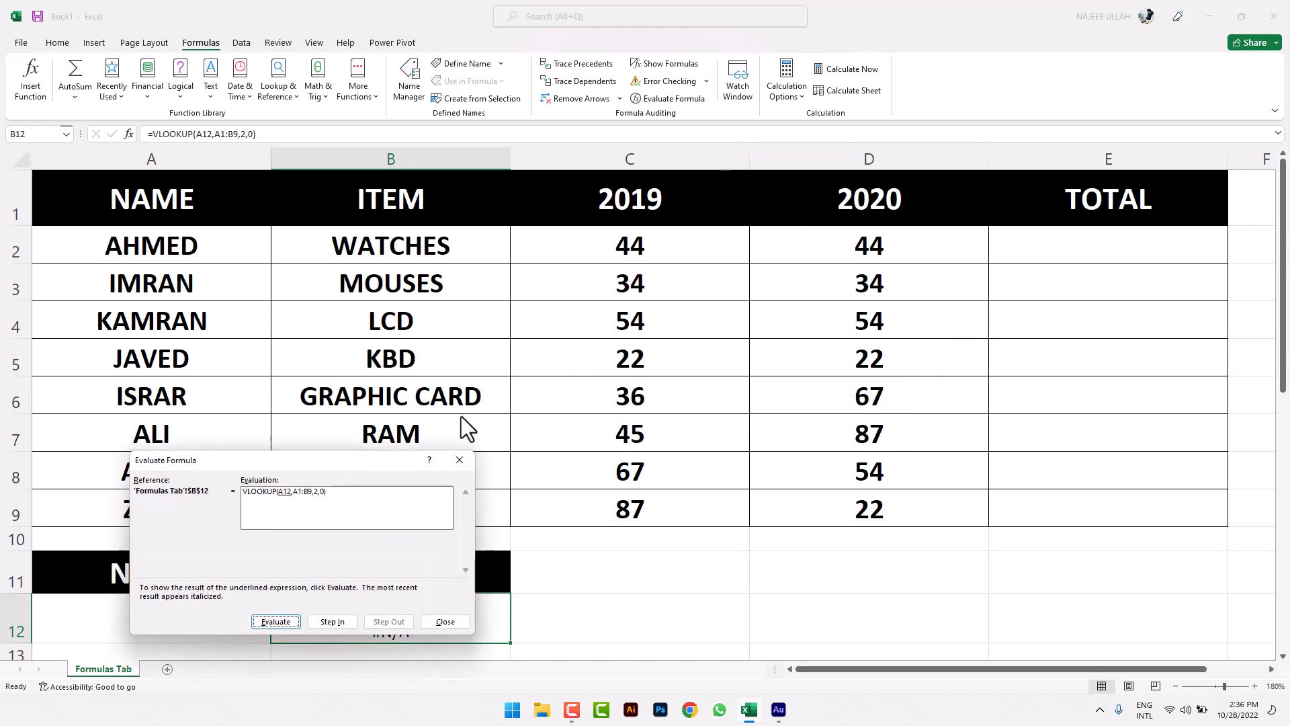
left_click(459, 460)
left_click(653, 86)
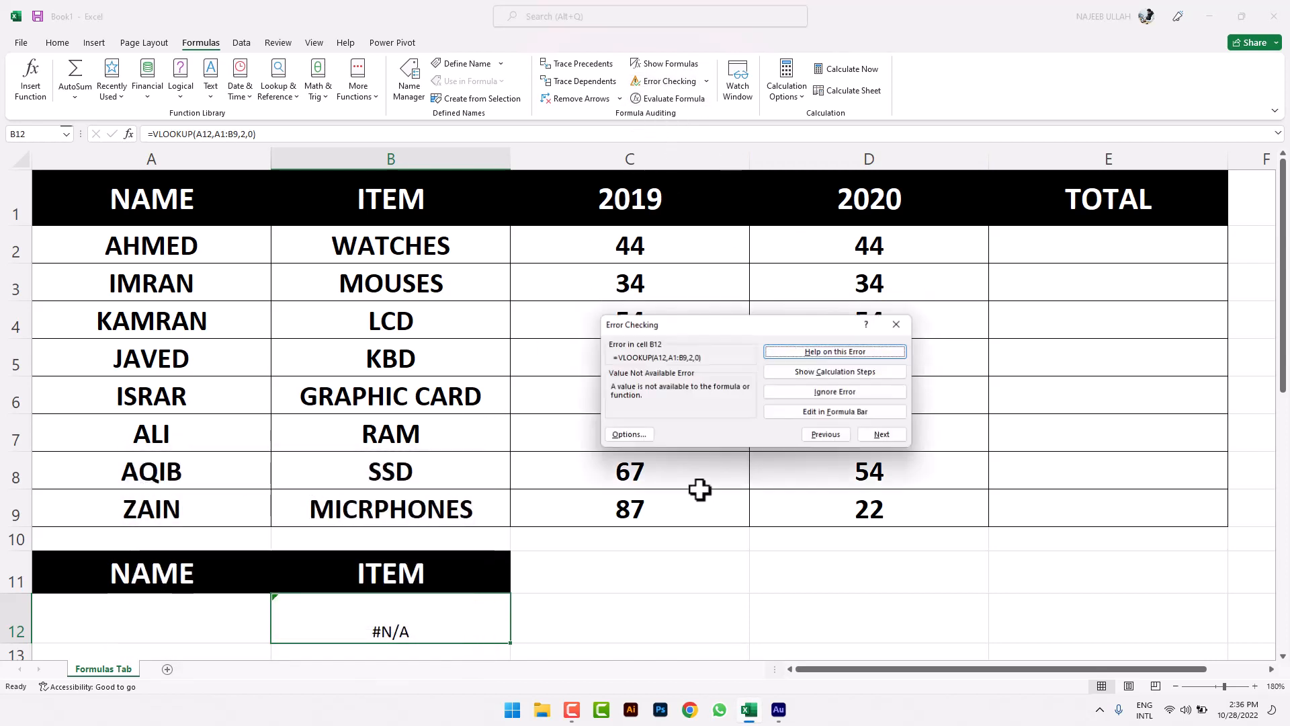
left_click(825, 414)
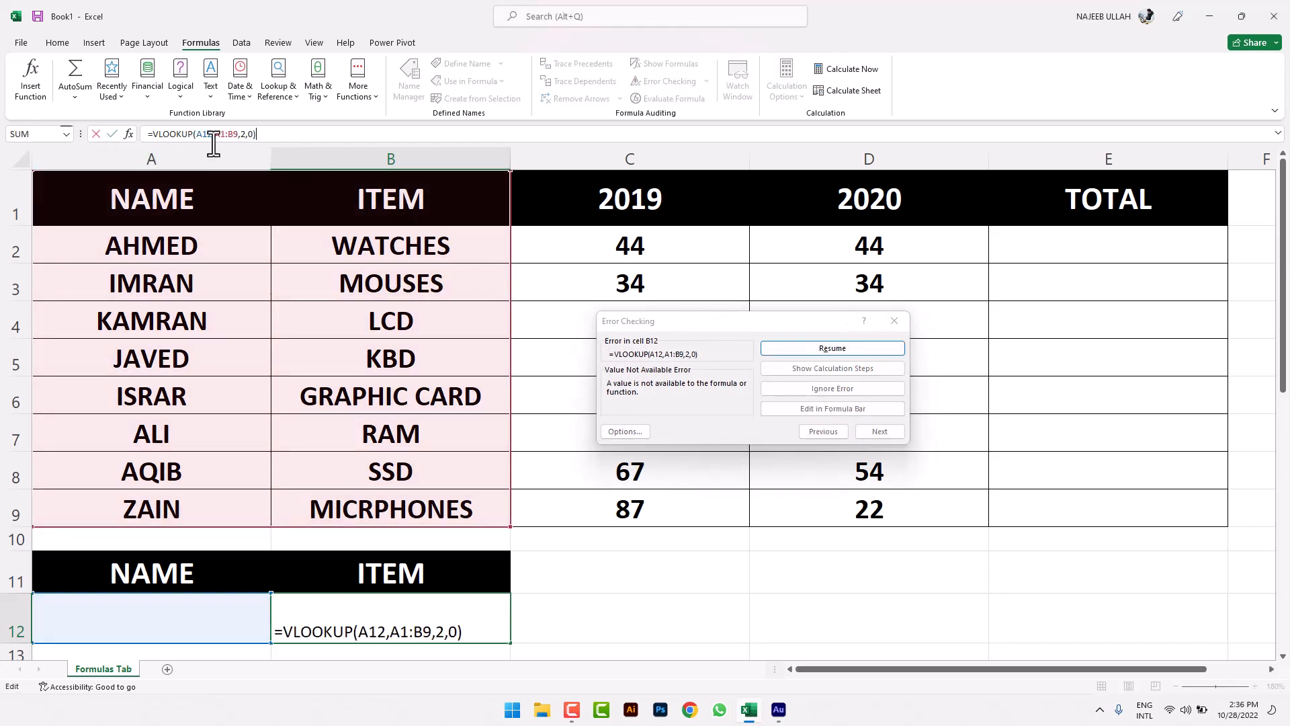
left_click(880, 434)
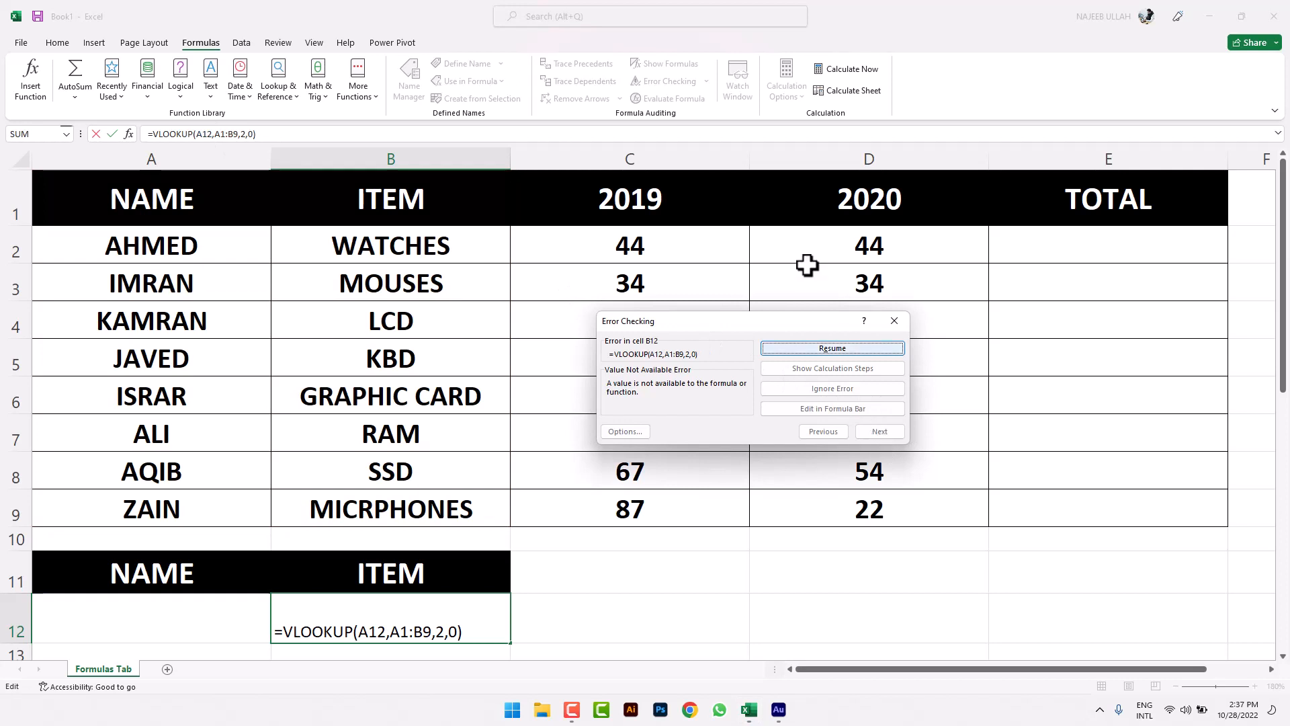
left_click(893, 321)
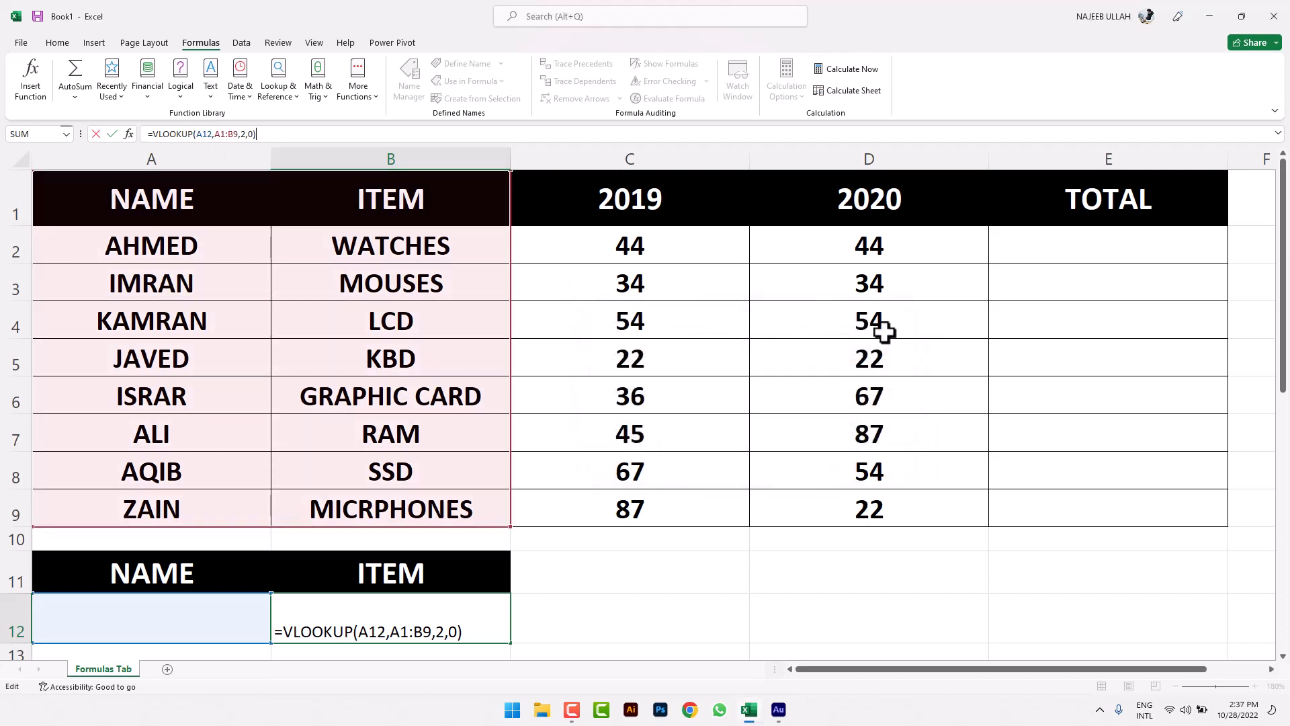
left_click(790, 440)
left_click(446, 600)
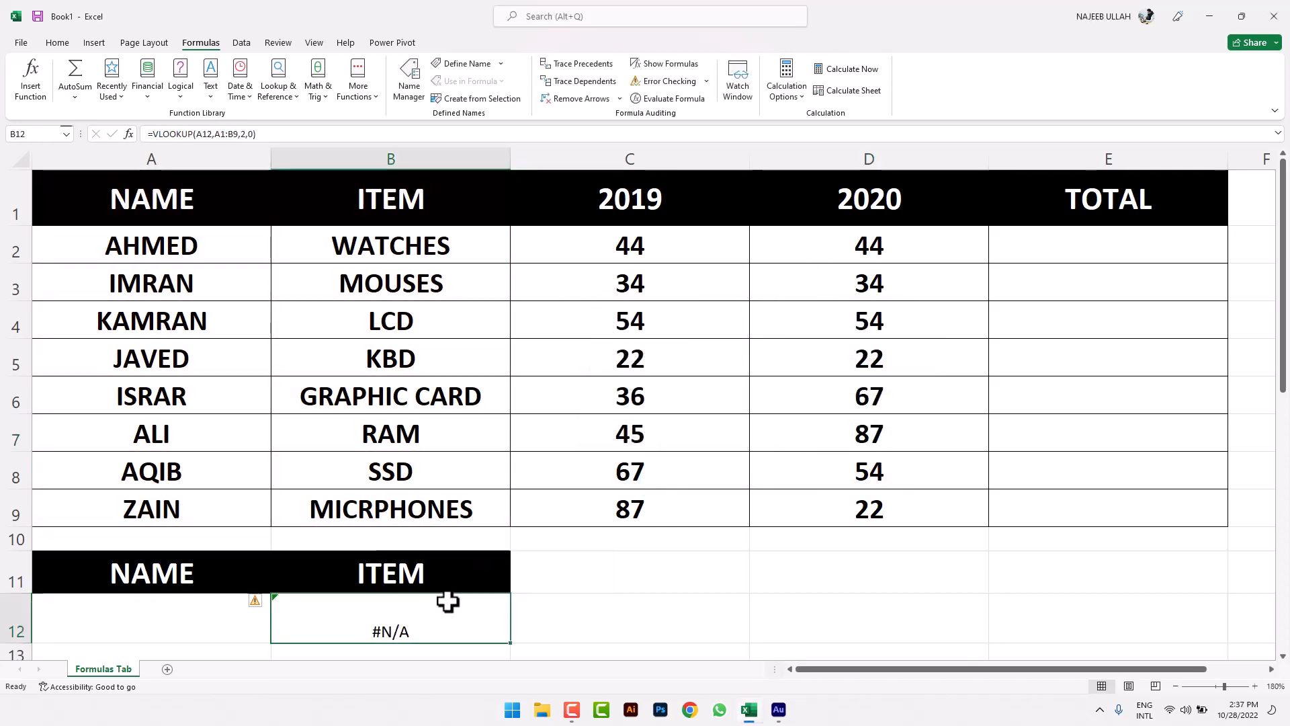
Evaluate the formula in B12, stepping into and out of the A12 reference, and close the evaluation.
left_click(674, 100)
left_click_drag(369, 454, 697, 274)
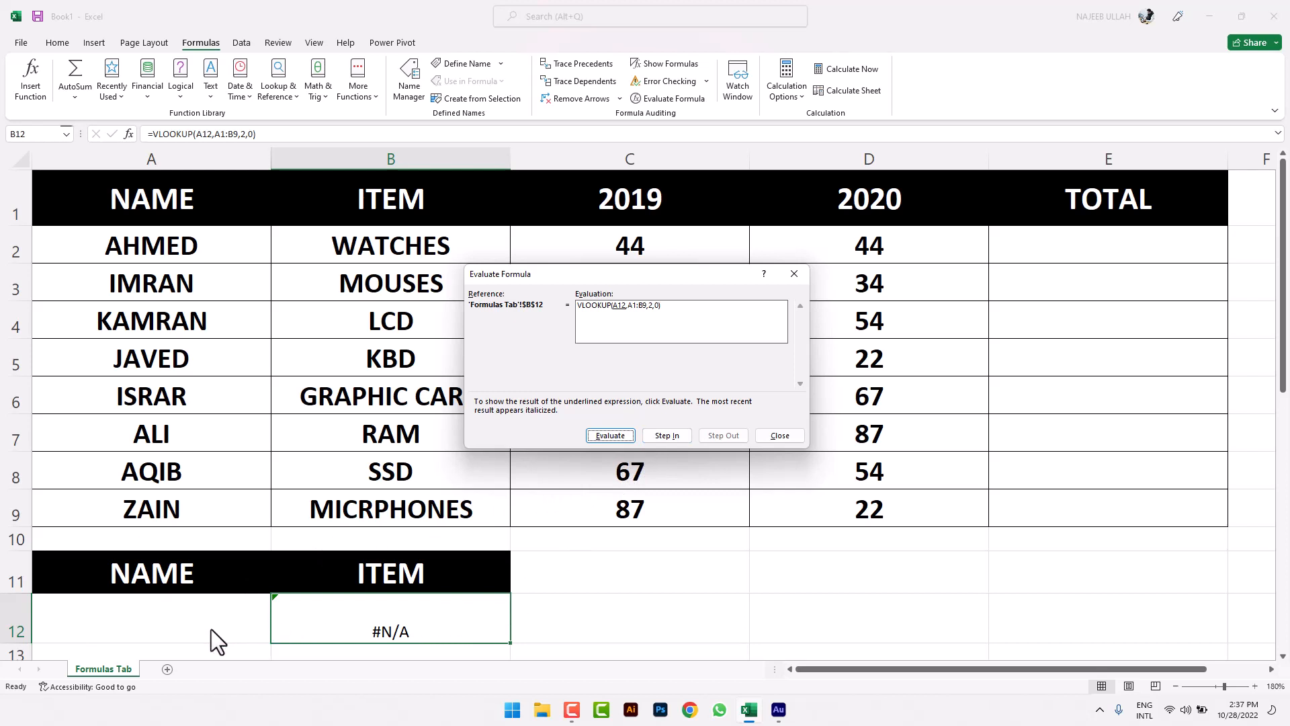
left_click(648, 435)
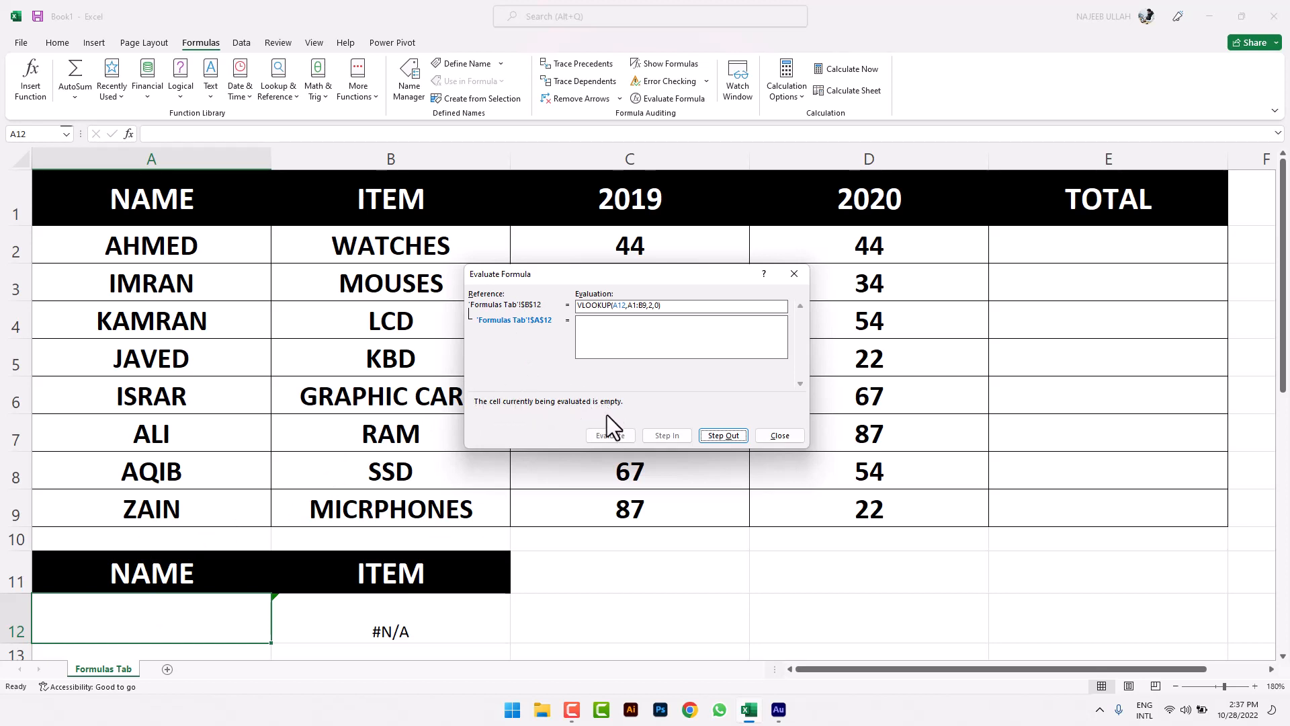
left_click(722, 435)
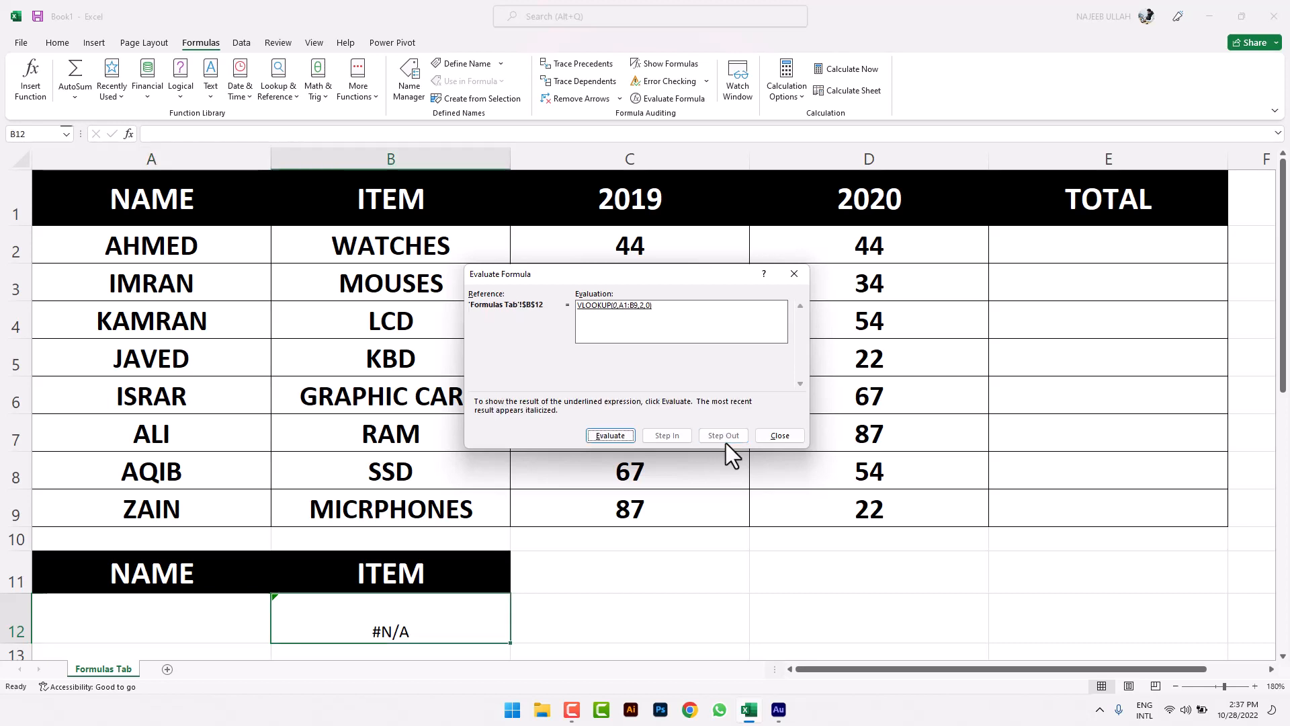
left_click(776, 437)
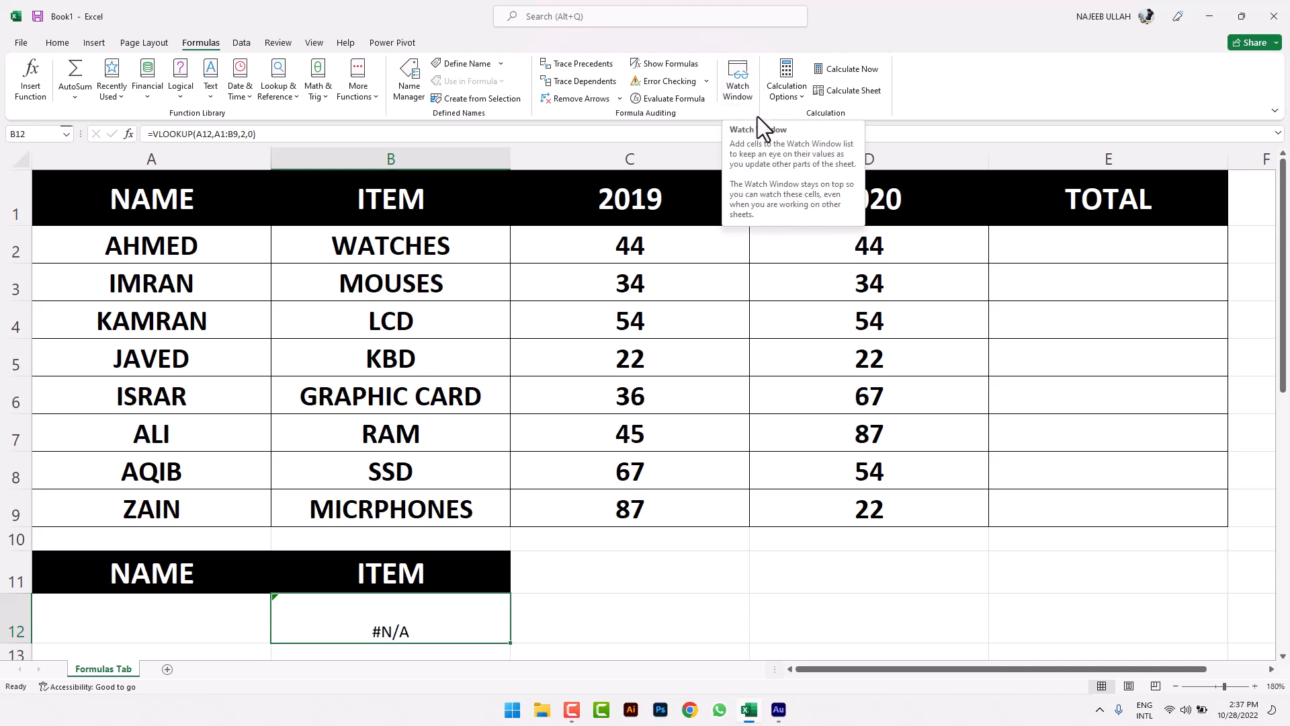
Add a new worksheet and paste a copy of B5:C8 from the Formulas Tab sheet at G26.
left_click(169, 668)
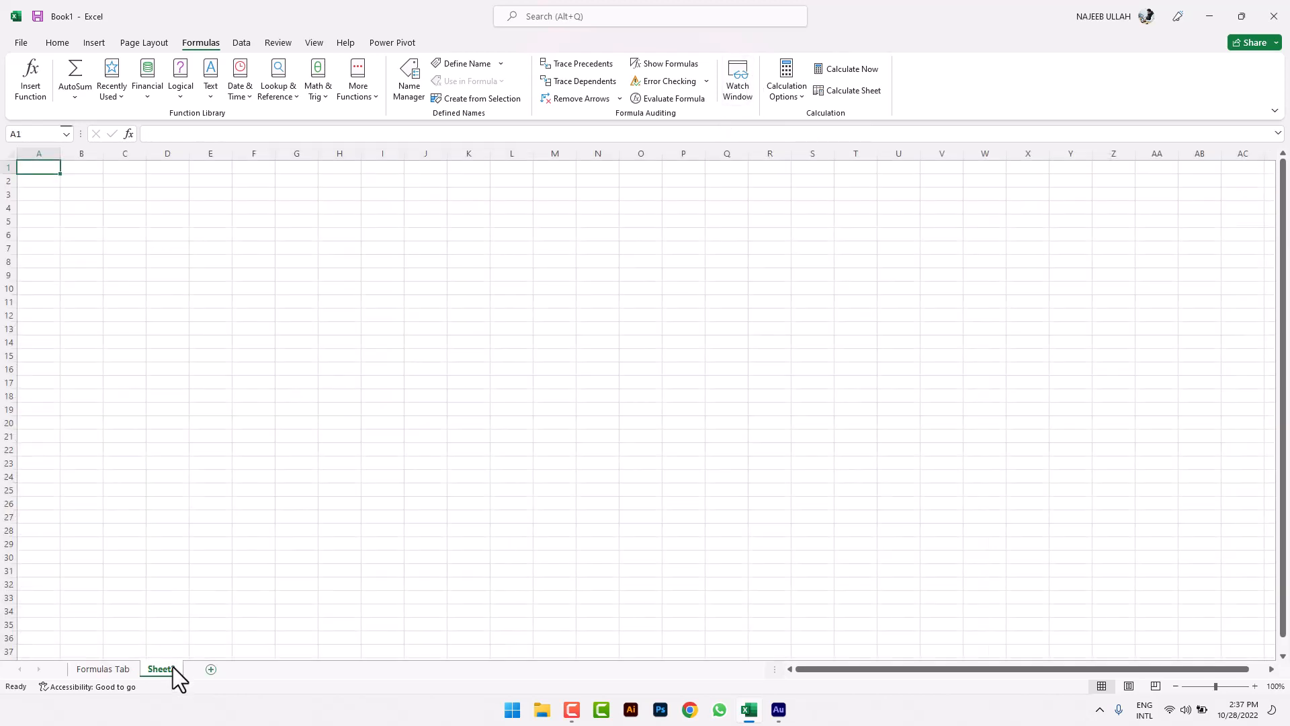
left_click(128, 668)
left_click_drag(394, 357, 611, 471)
key("ctrl+c")
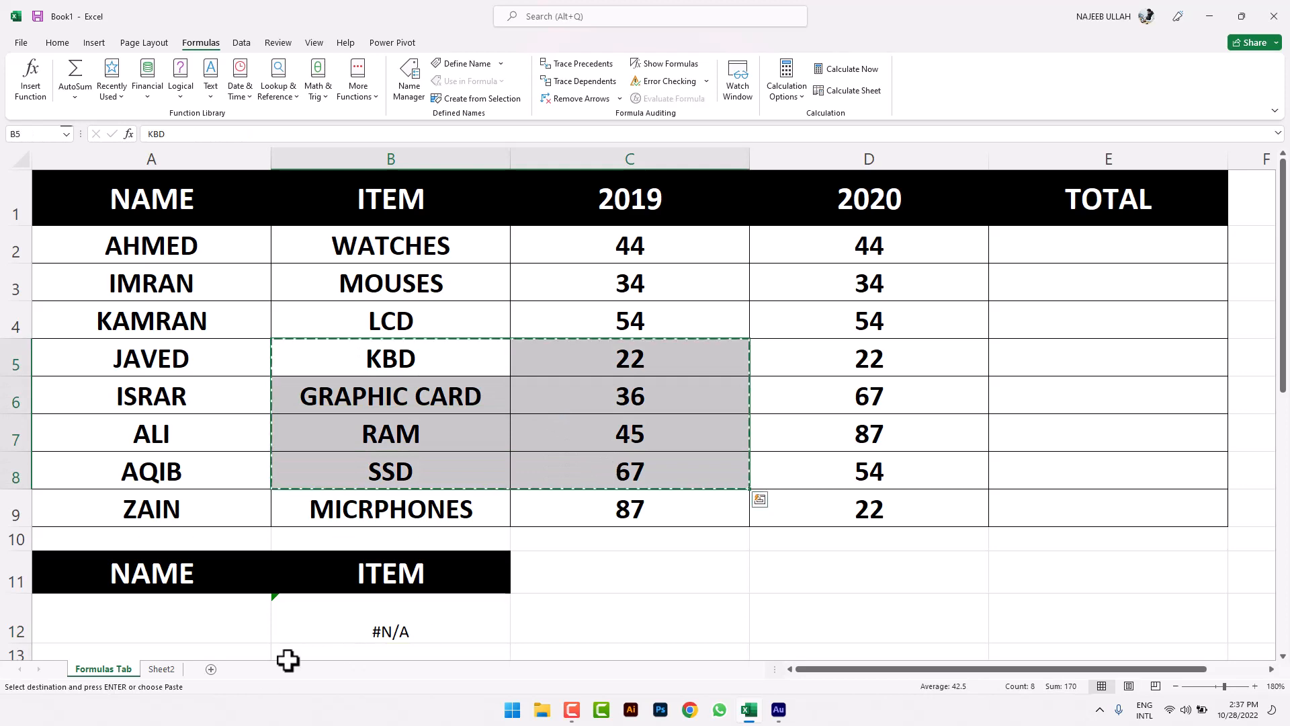
left_click(169, 668)
left_click(289, 506)
key("ctrl+v")
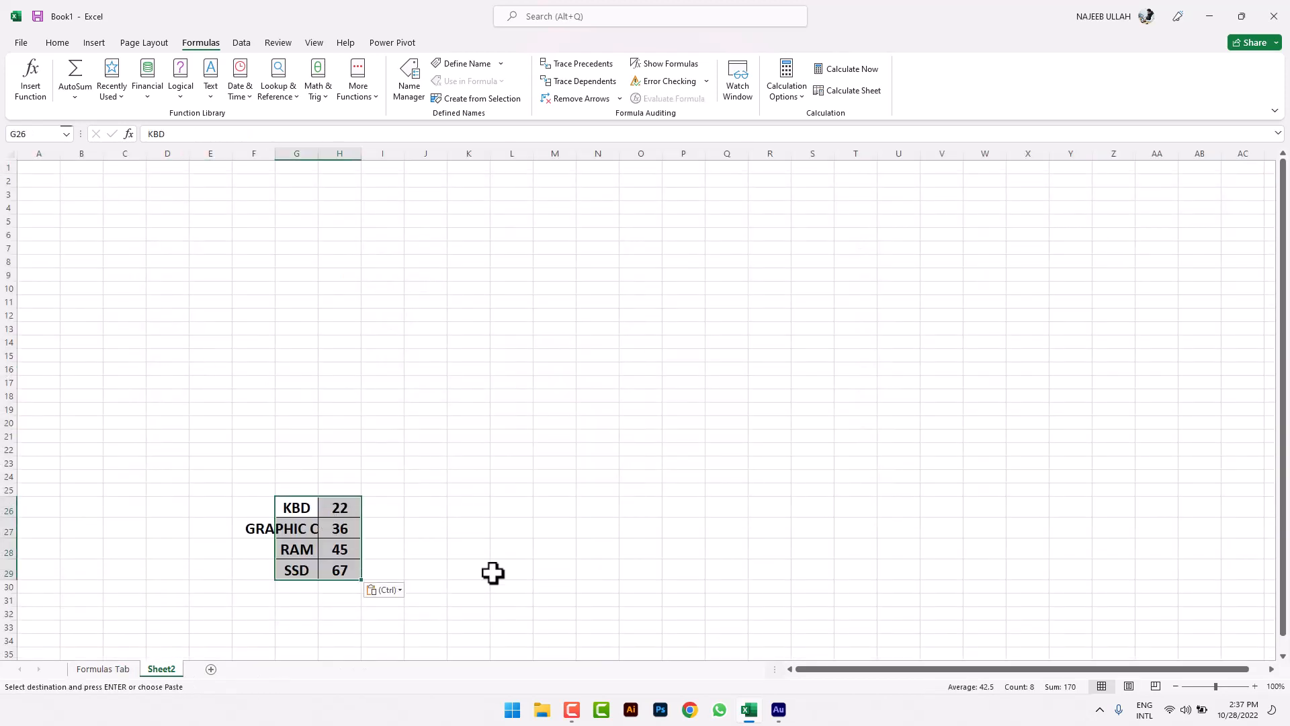
Collapse columns E and F beside the pasted data and widen column G to fit the item names.
left_click(1254, 686)
left_click(1254, 686)
left_click(1254, 686)
left_click(1254, 686)
left_click(1254, 686)
left_click(1255, 686)
left_click(1255, 686)
left_click(1254, 686)
left_click(1254, 686)
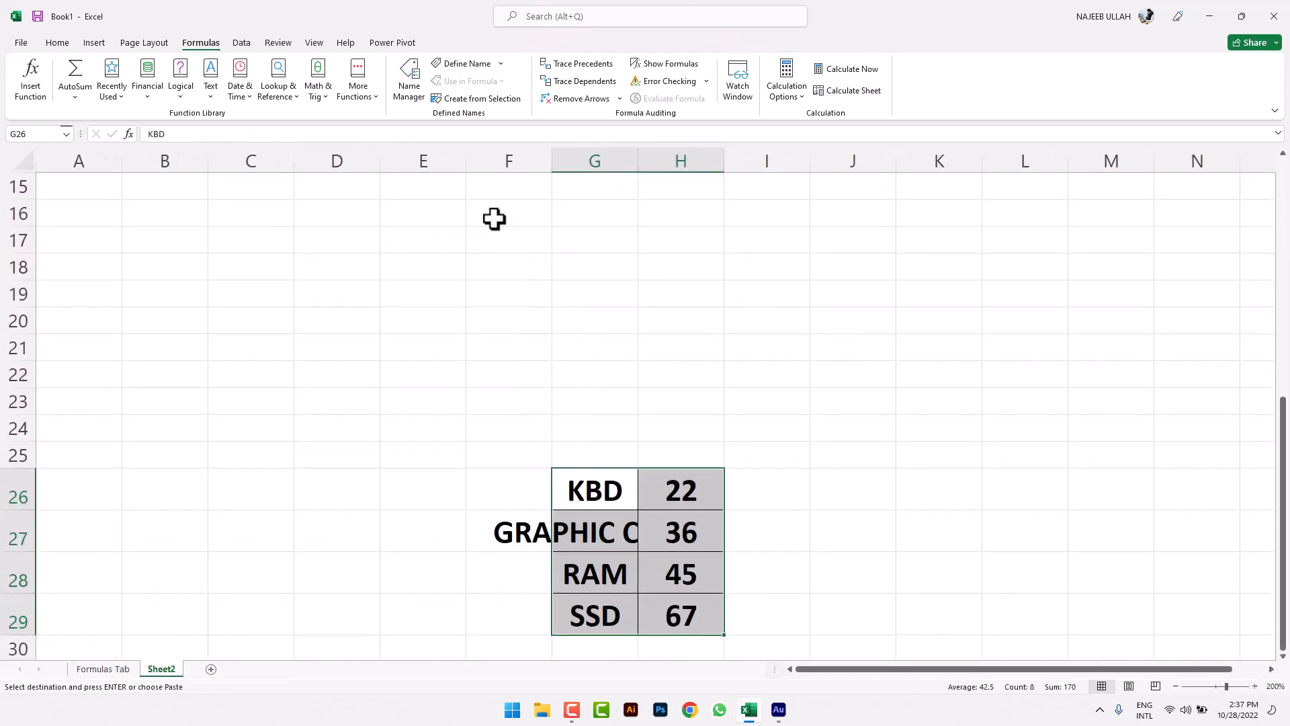
left_click_drag(551, 162, 356, 184)
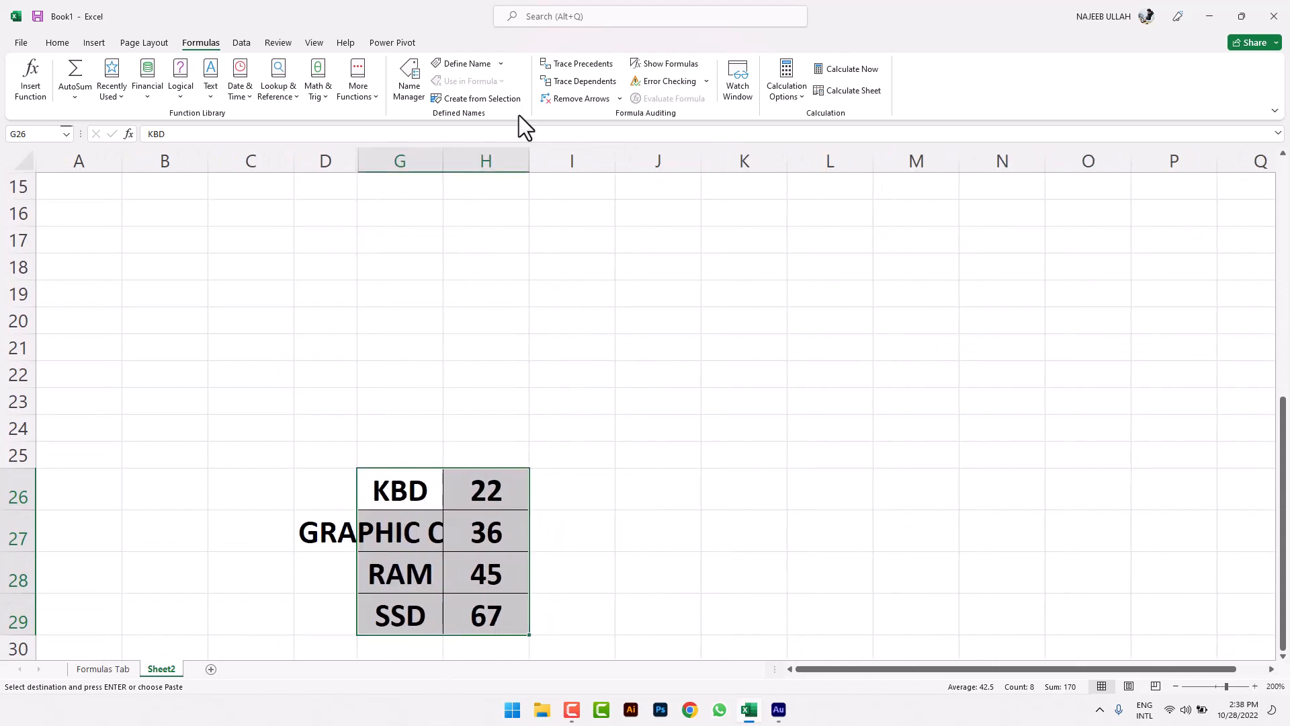
left_click_drag(442, 161, 759, 152)
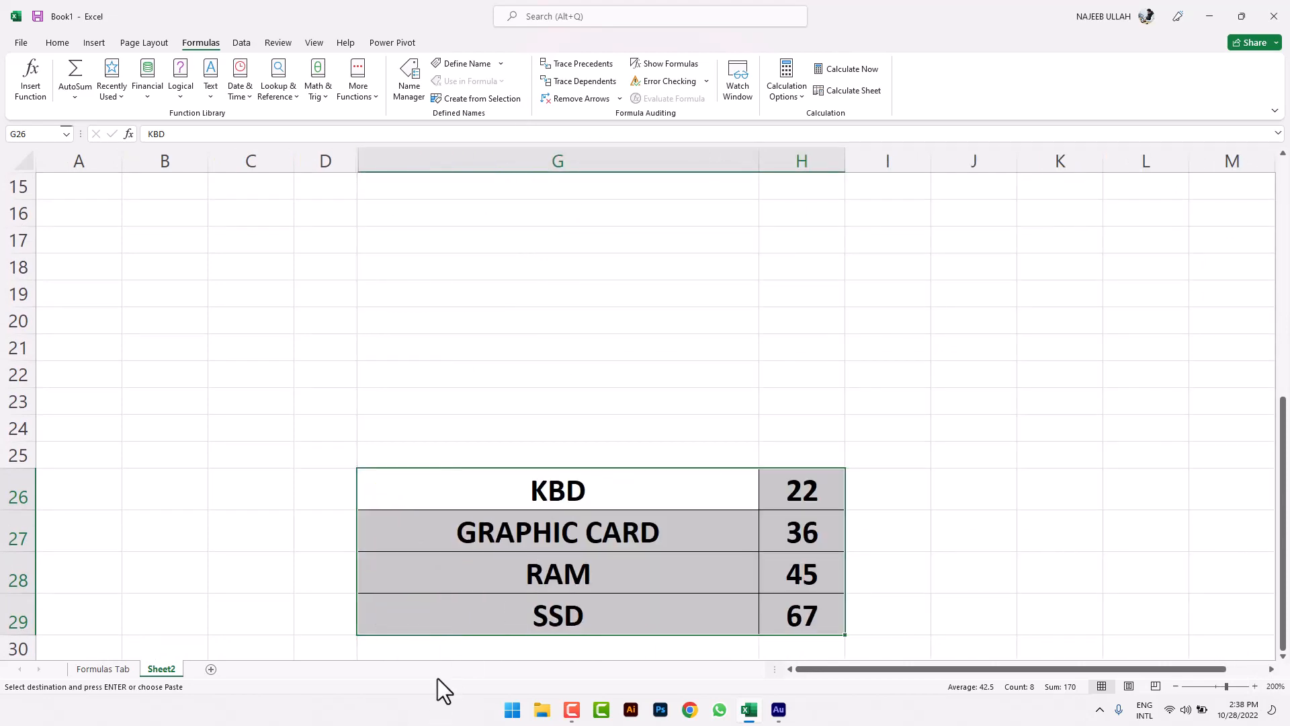
Copy C2:D7 from the Formulas Tab sheet and paste it at F20 in another new worksheet.
left_click(102, 669)
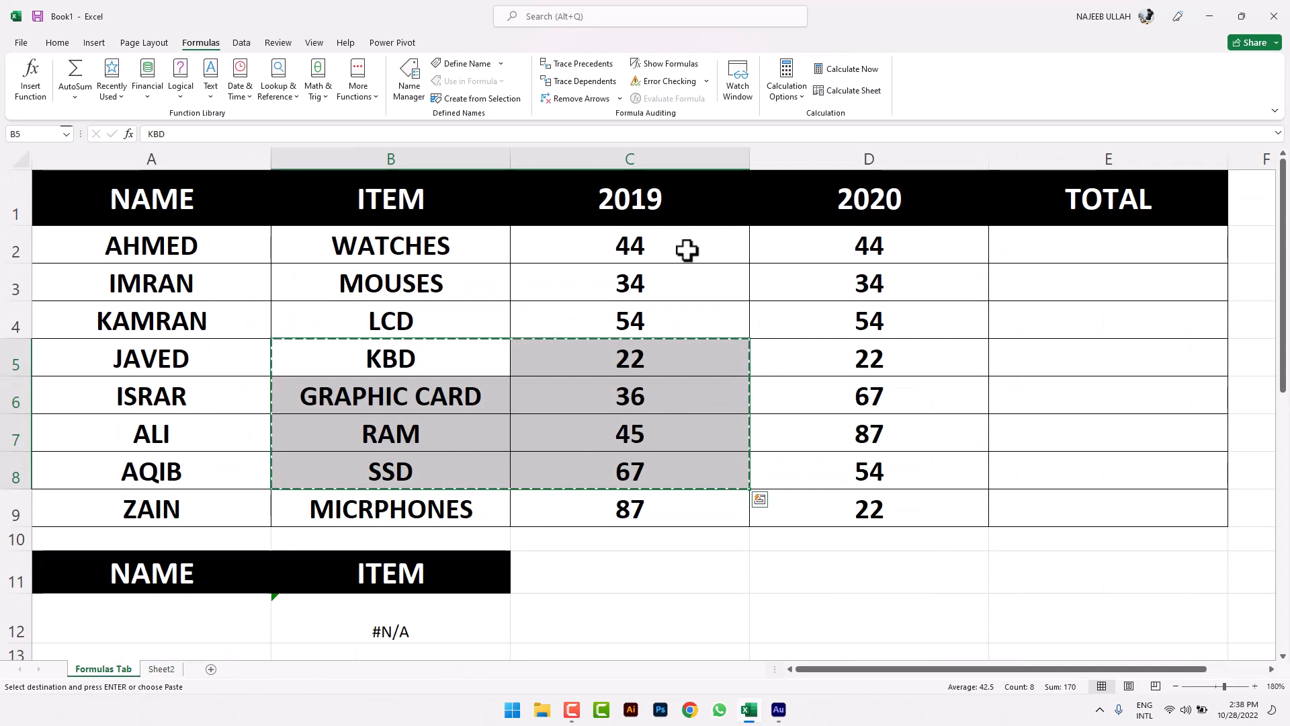
left_click_drag(685, 251, 829, 441)
key("ctrl+c")
left_click(210, 668)
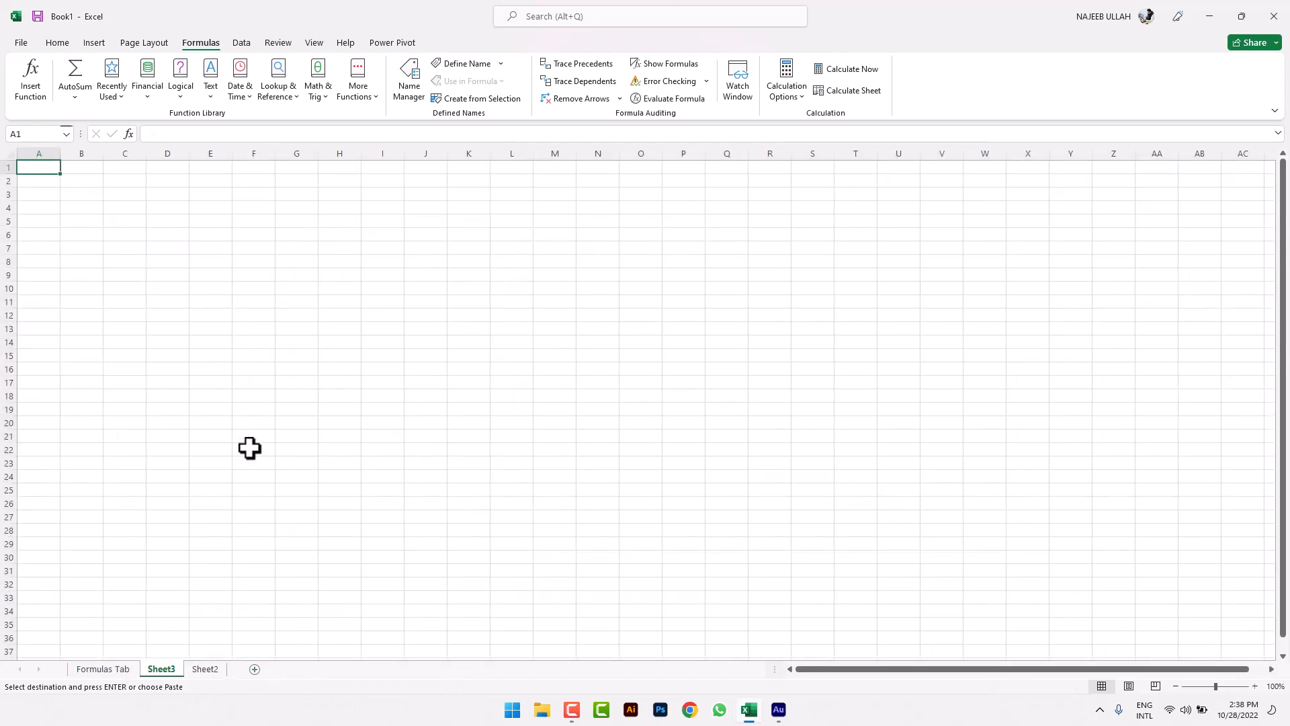
left_click(254, 427)
key("ctrl+v")
left_click(1254, 686)
left_click(1254, 686)
left_click(1254, 686)
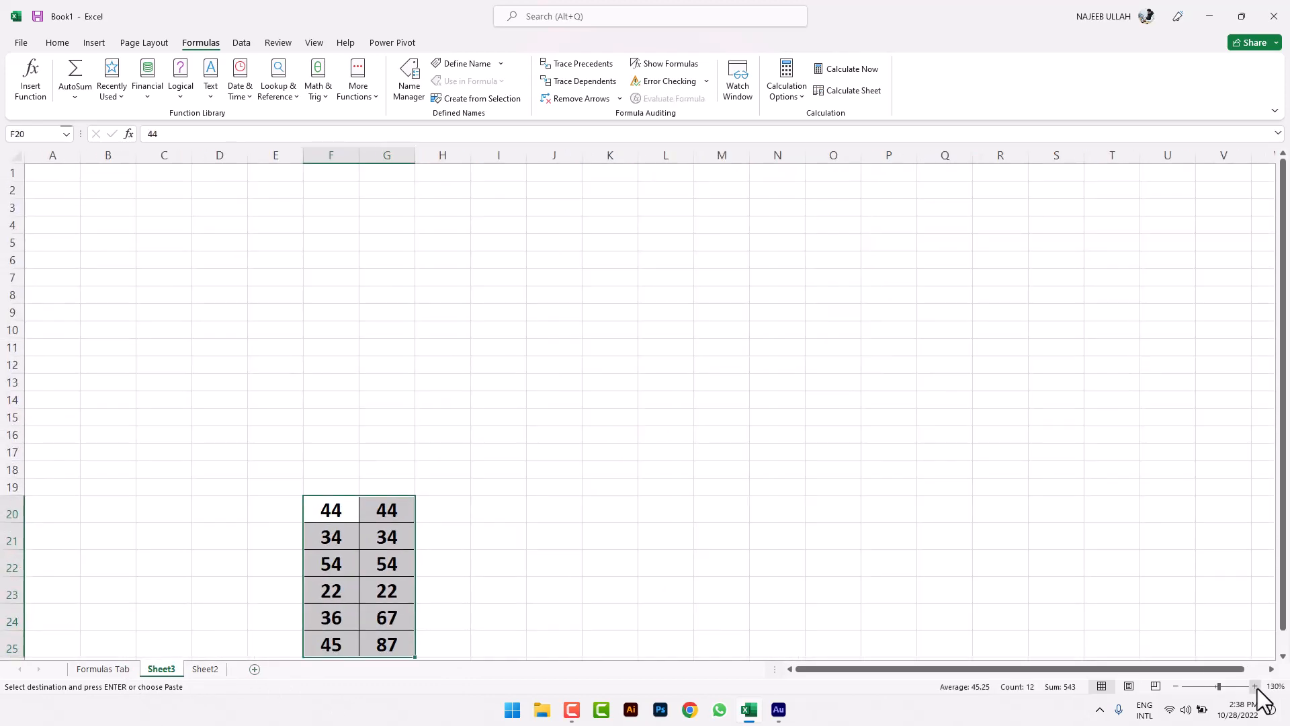
left_click(1255, 686)
left_click(1255, 686)
left_click(1254, 686)
left_click(1254, 686)
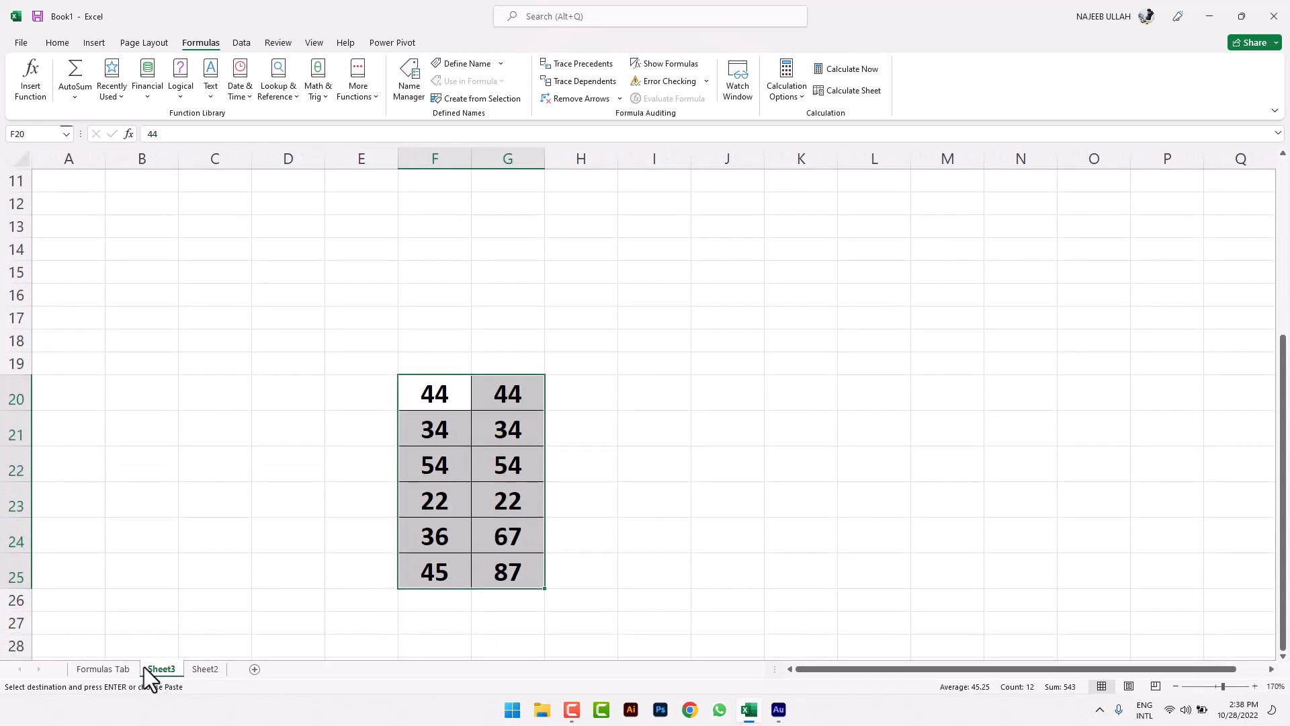
Clear the copy selection on the Formulas Tab sheet and add cell A2 to the Watch Window.
left_click(118, 671)
left_click(619, 541)
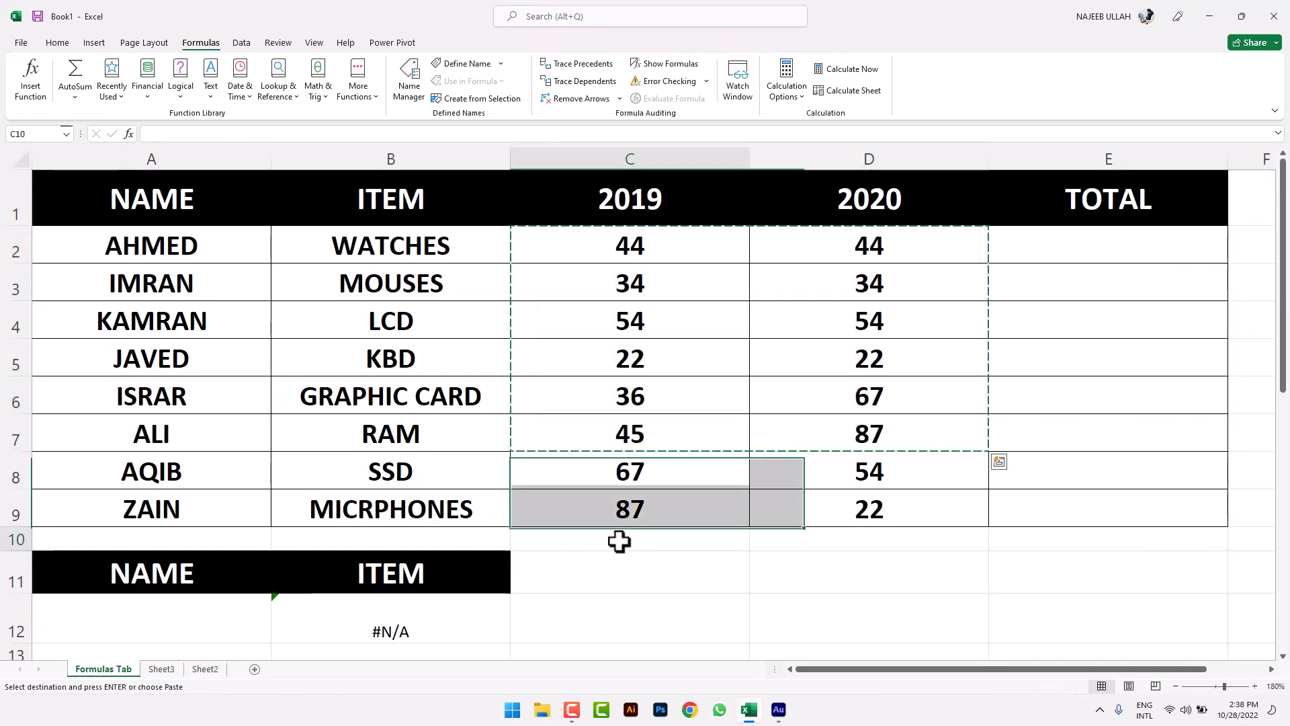
key("Escape")
key("Down")
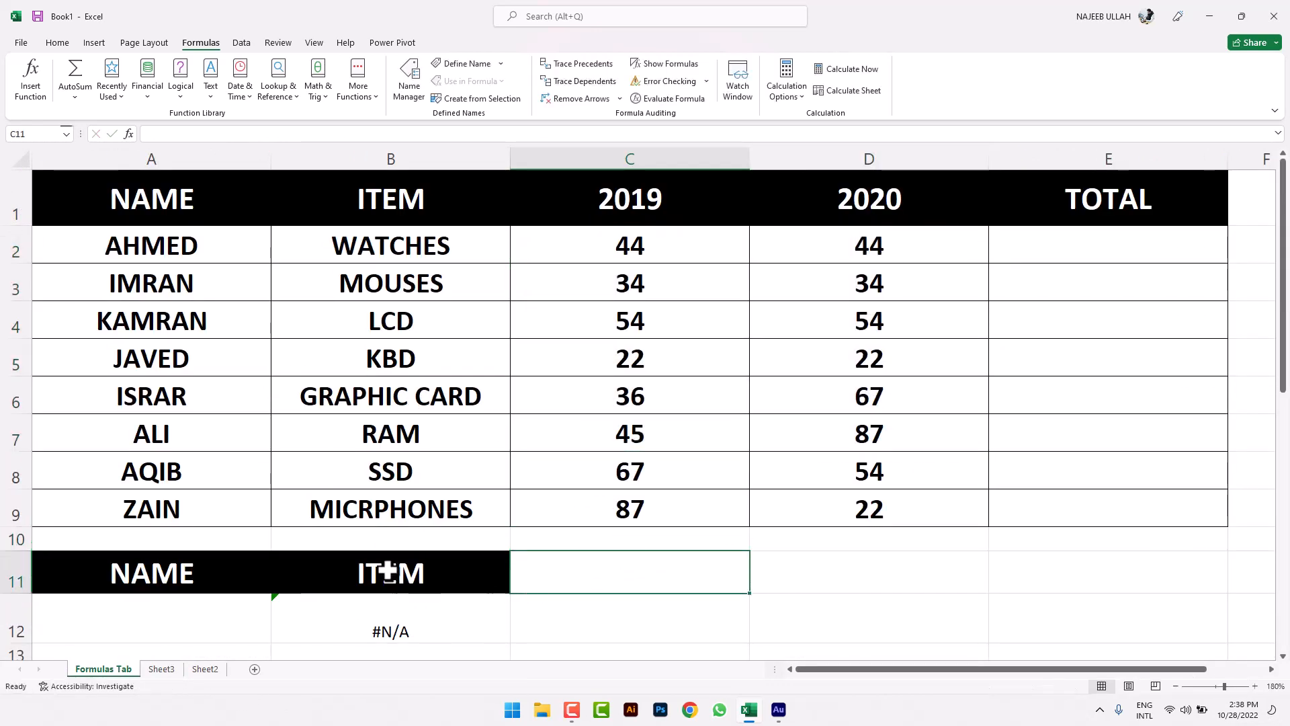
left_click(749, 87)
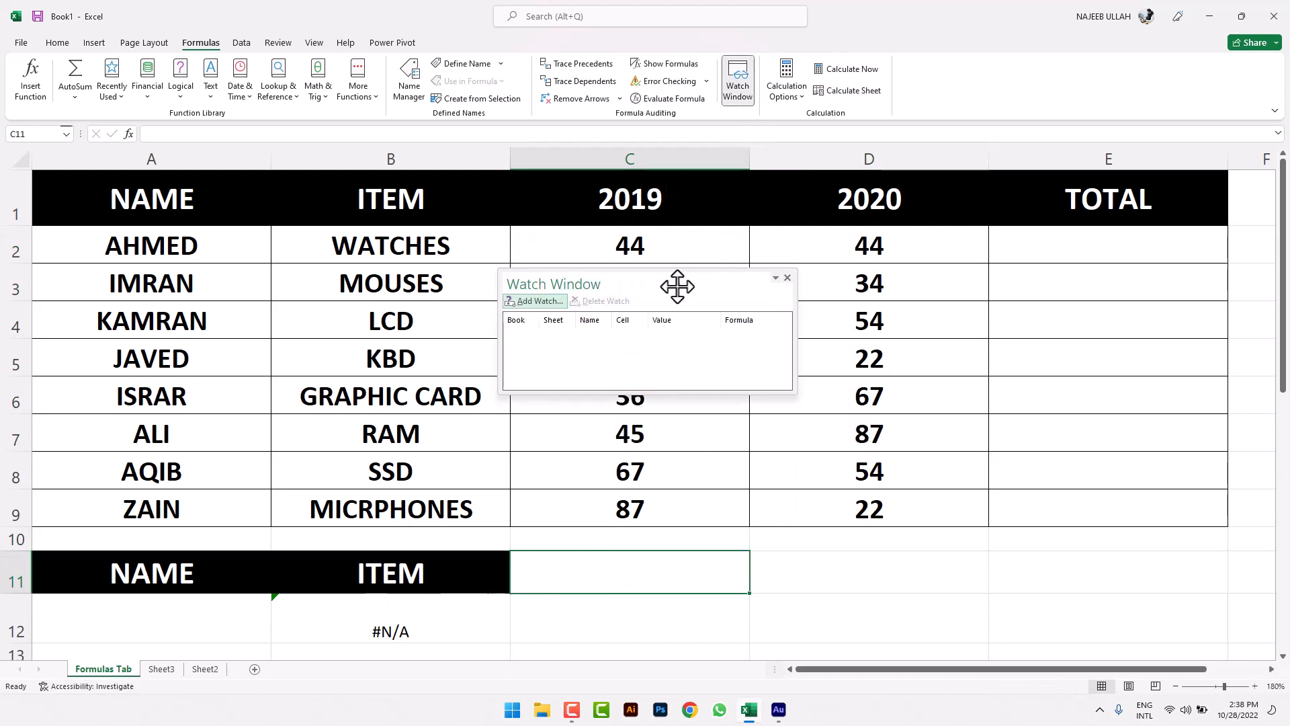
left_click(788, 277)
left_click(179, 239)
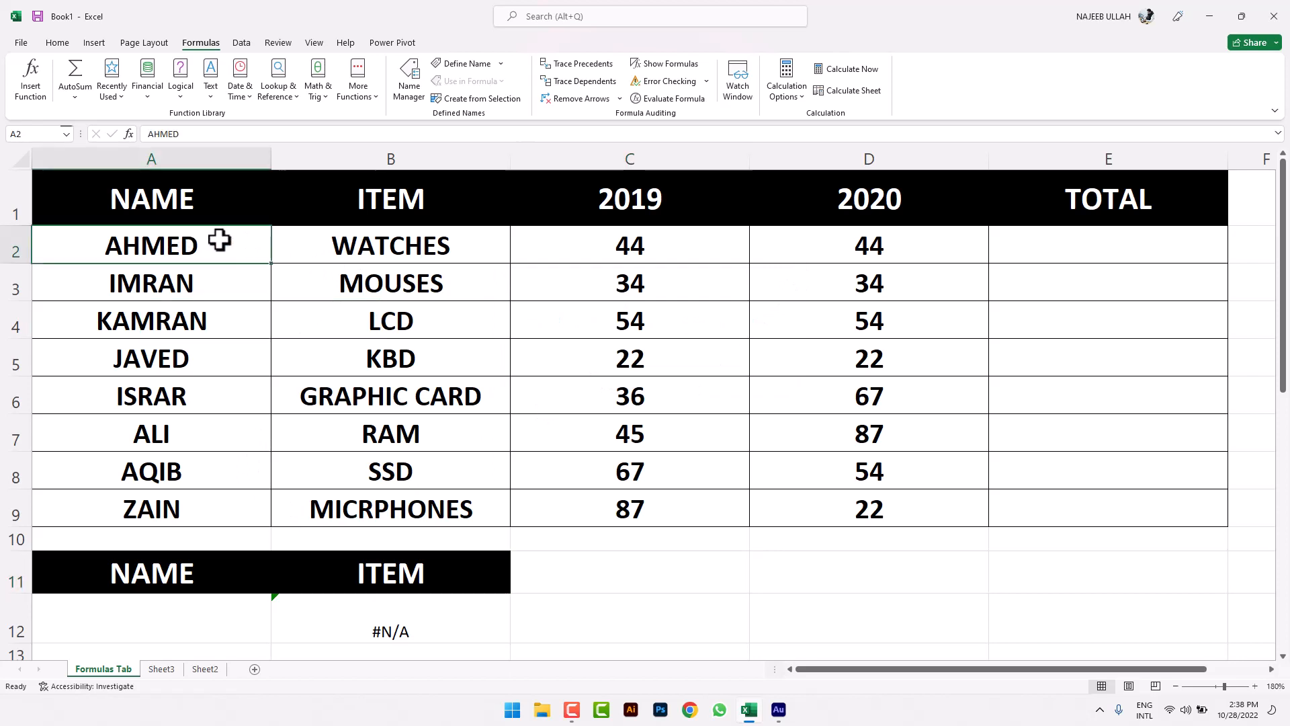
left_click(751, 86)
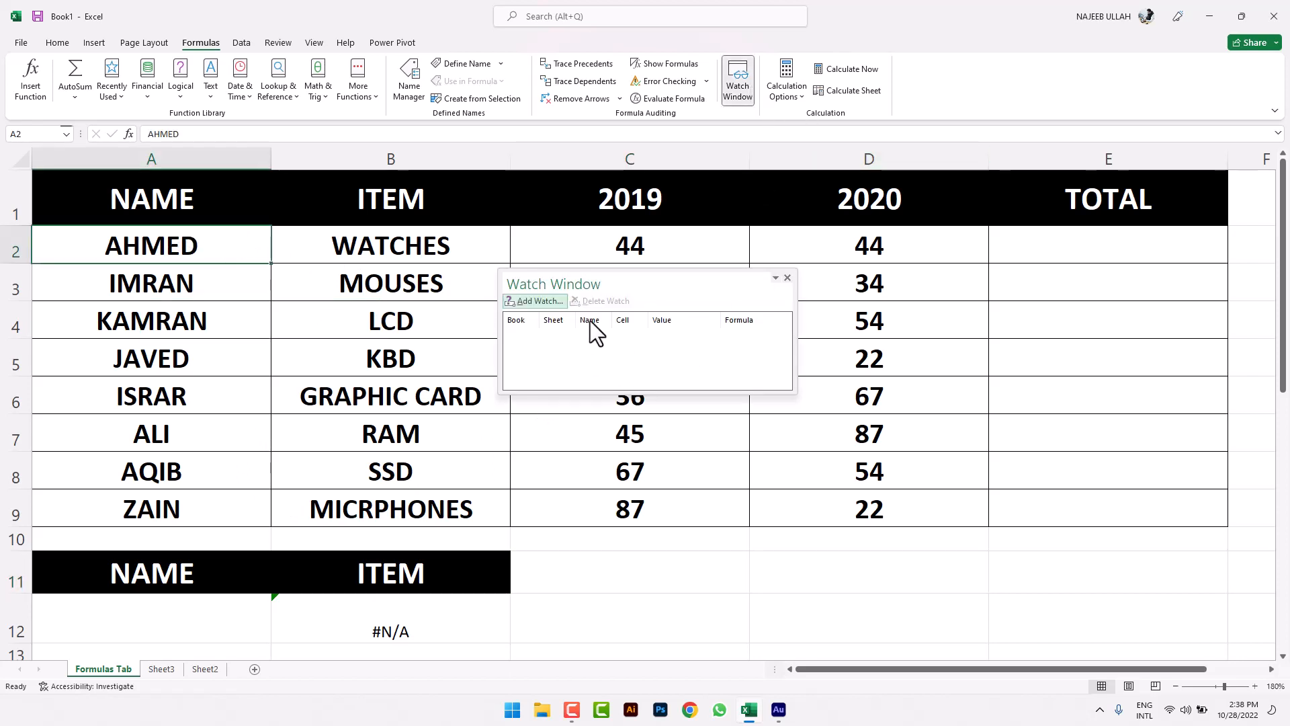
left_click(559, 300)
left_click(671, 384)
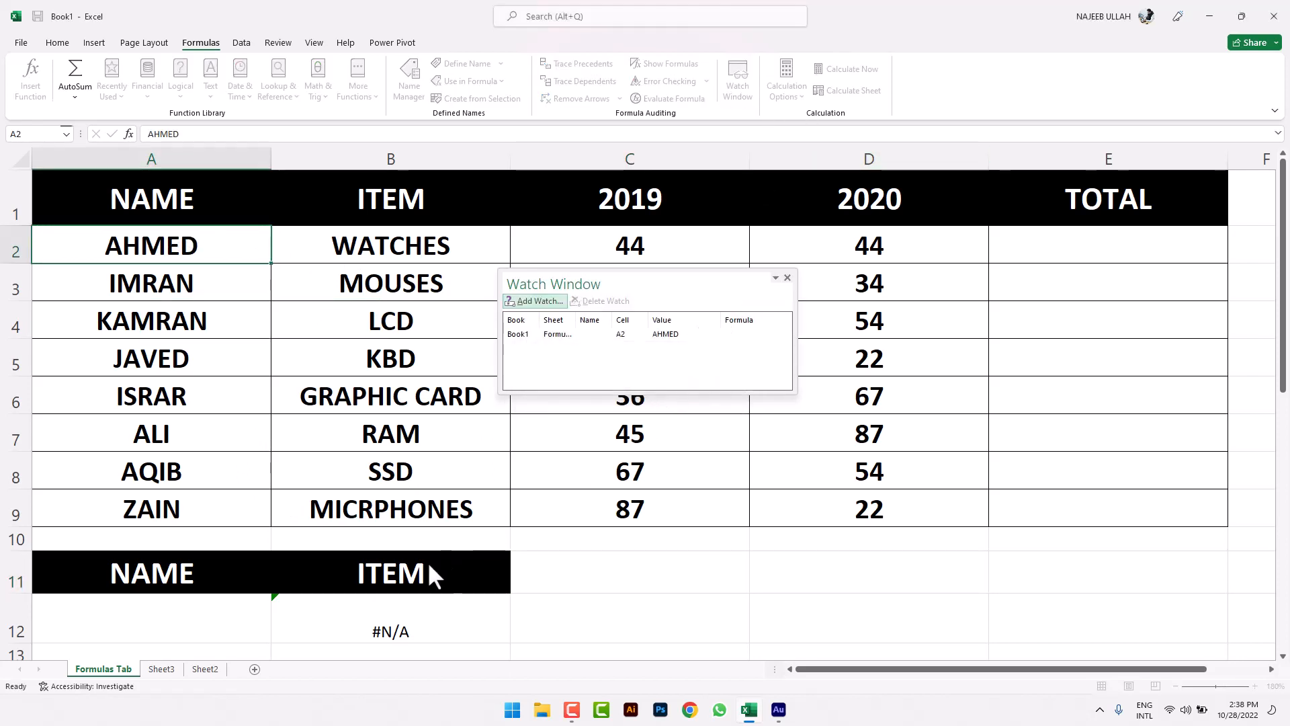
Add a watch for cell F21 on Sheet3.
left_click(165, 668)
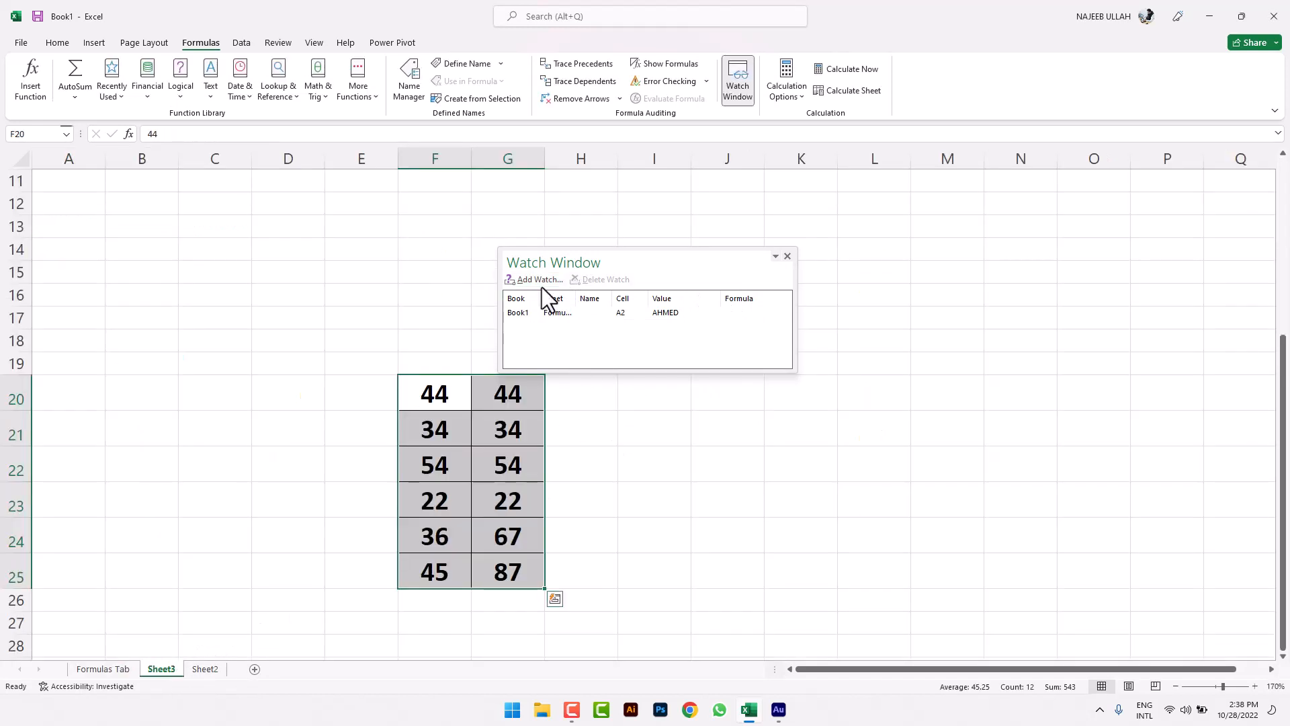
left_click(483, 429)
left_click(449, 424)
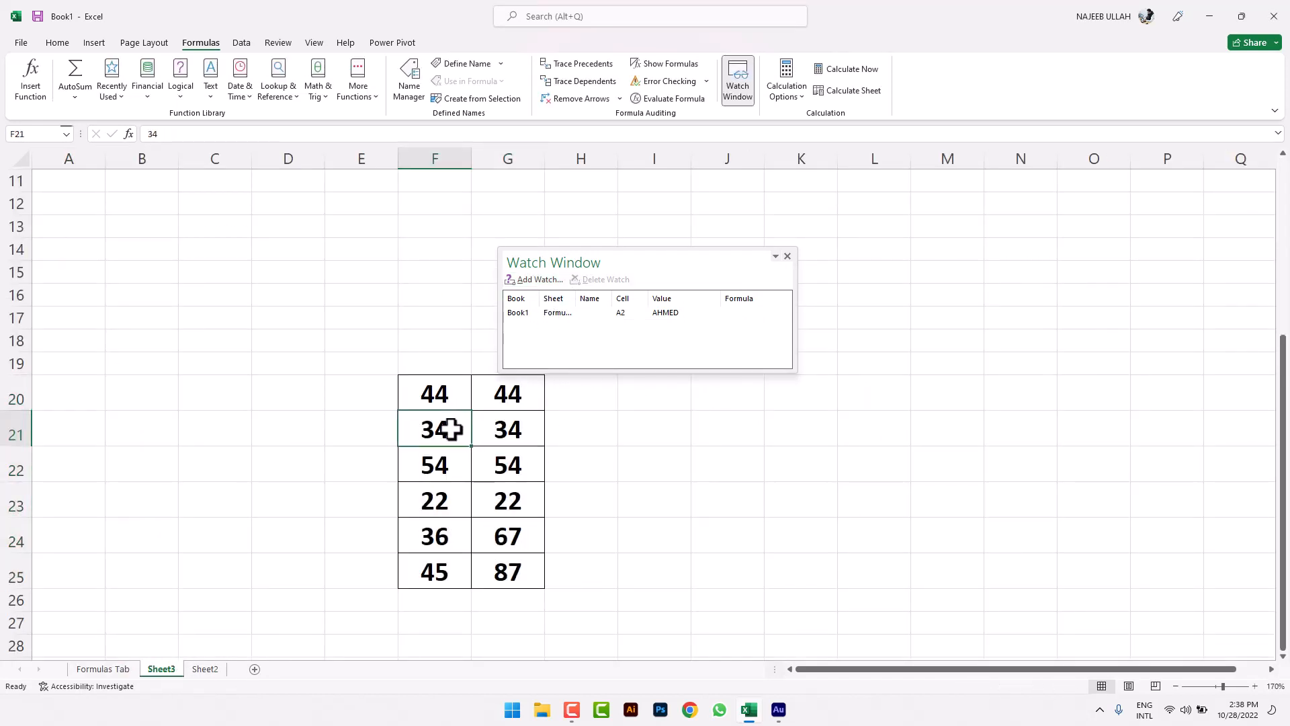
left_click(534, 280)
left_click(645, 382)
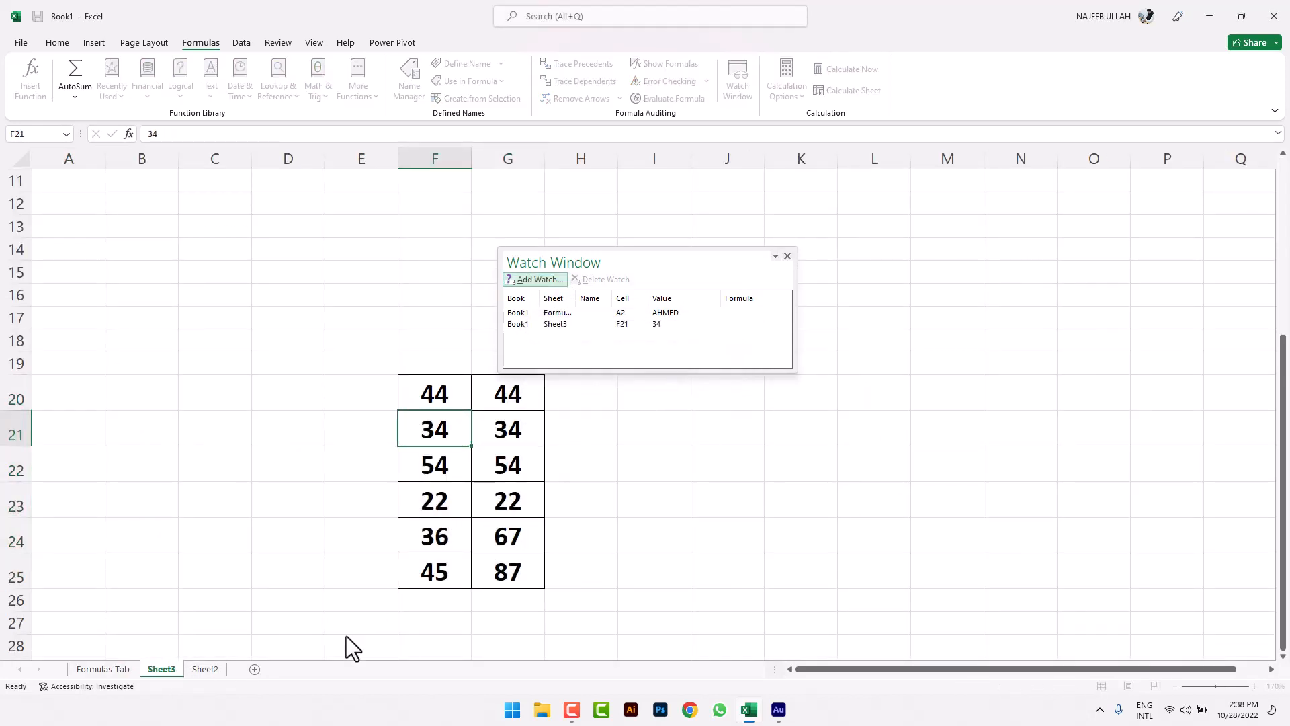
Add a watch for cell G26 on Sheet2.
left_click(204, 669)
left_click(582, 496)
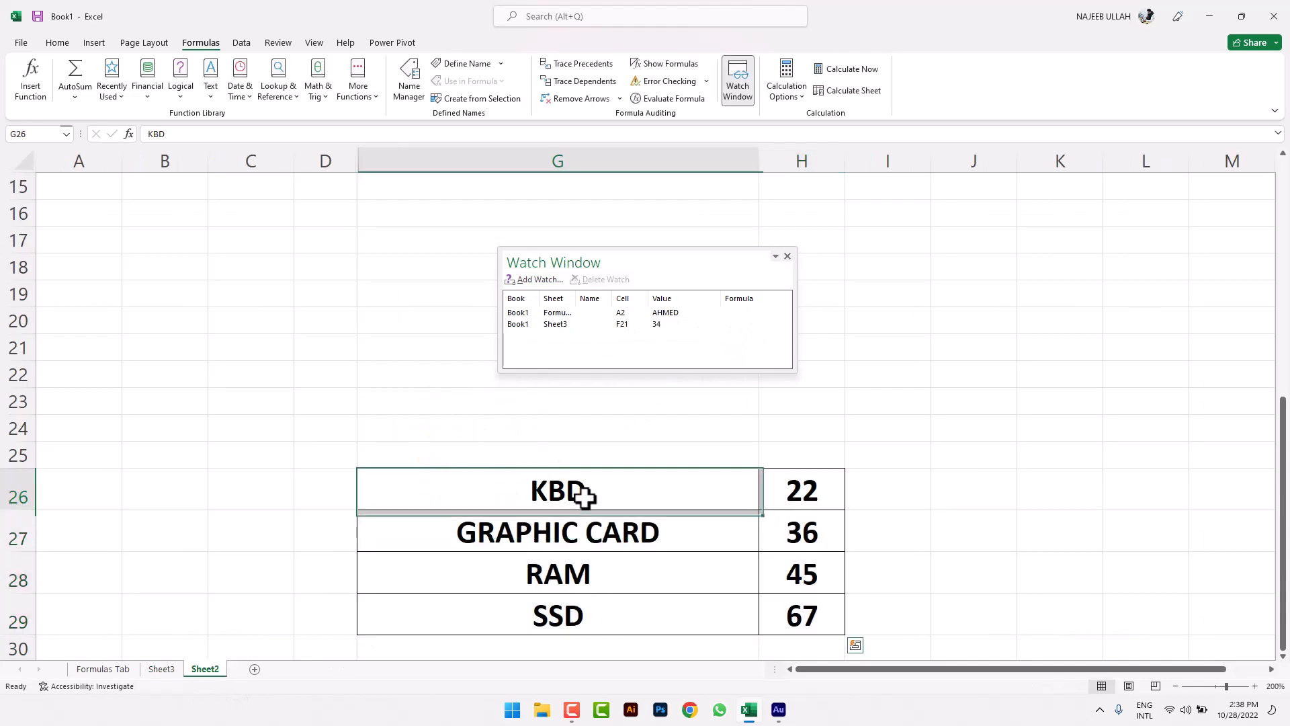
left_click(542, 282)
left_click(666, 381)
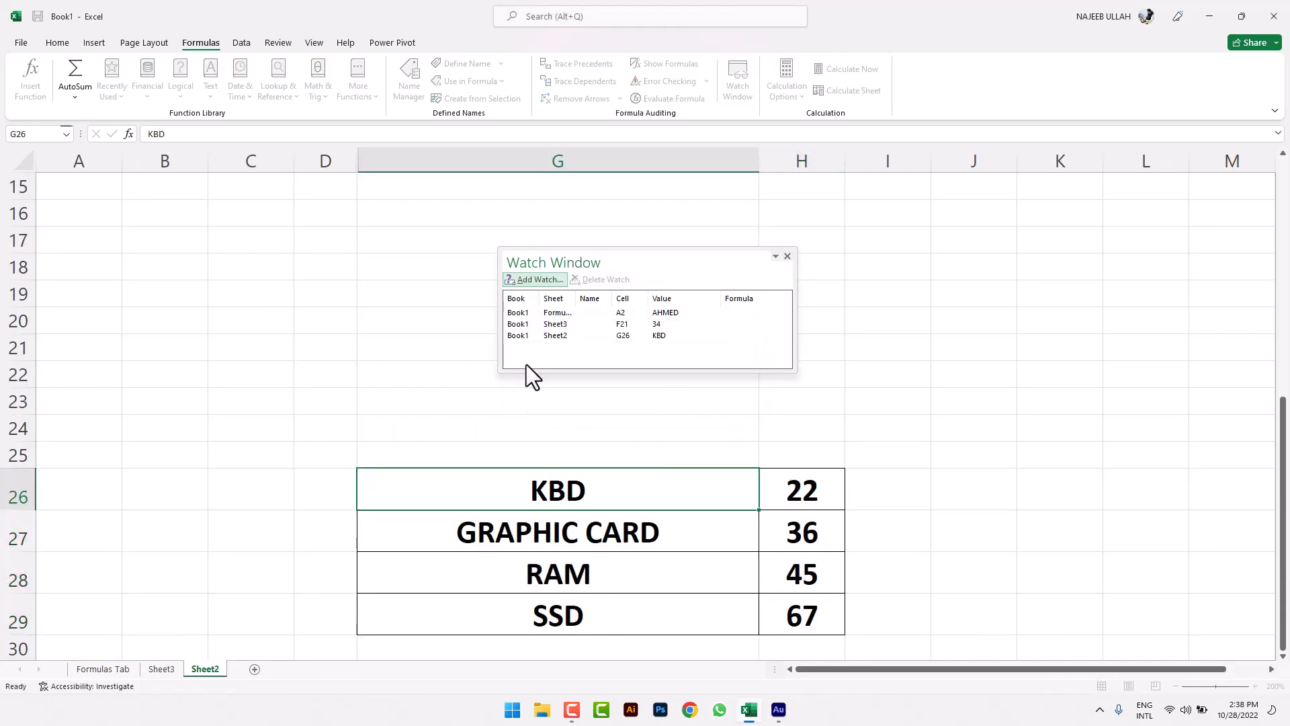
Return to the Formulas Tab sheet and jump between the watched cells G26, F21 and A2 through the Watch Window.
left_click(111, 666)
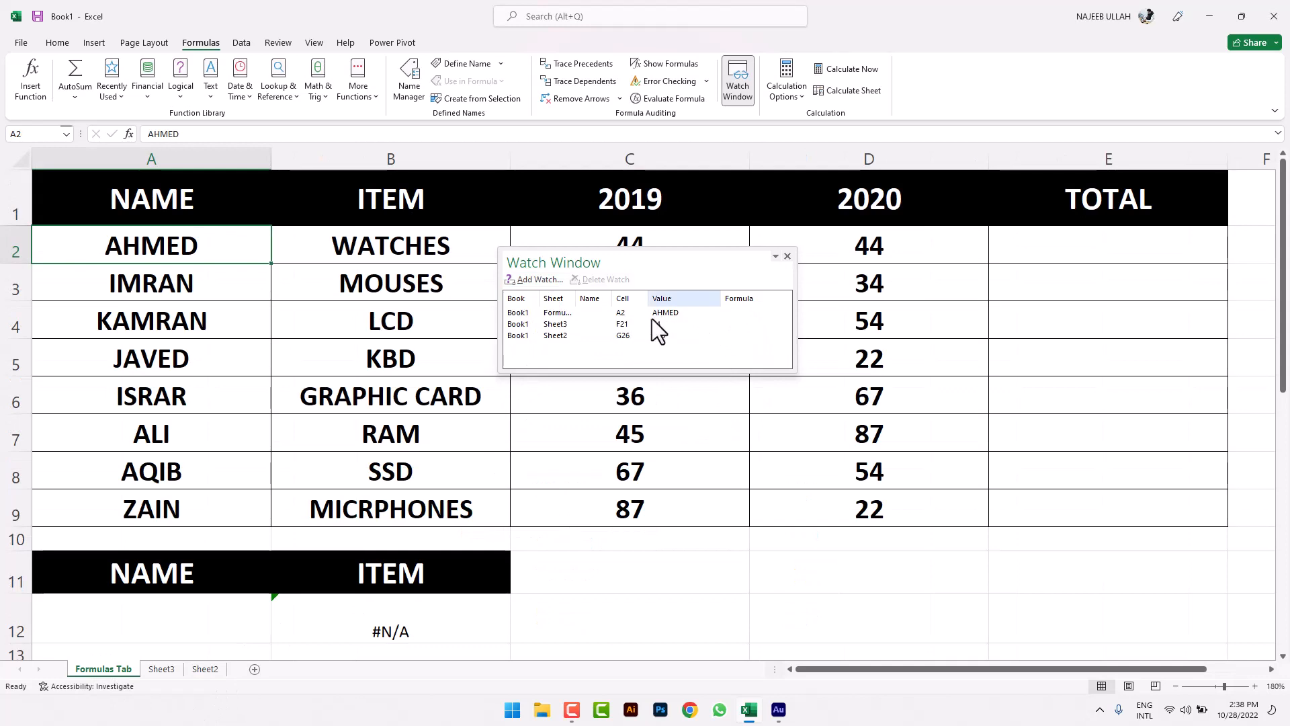
double_click(551, 334)
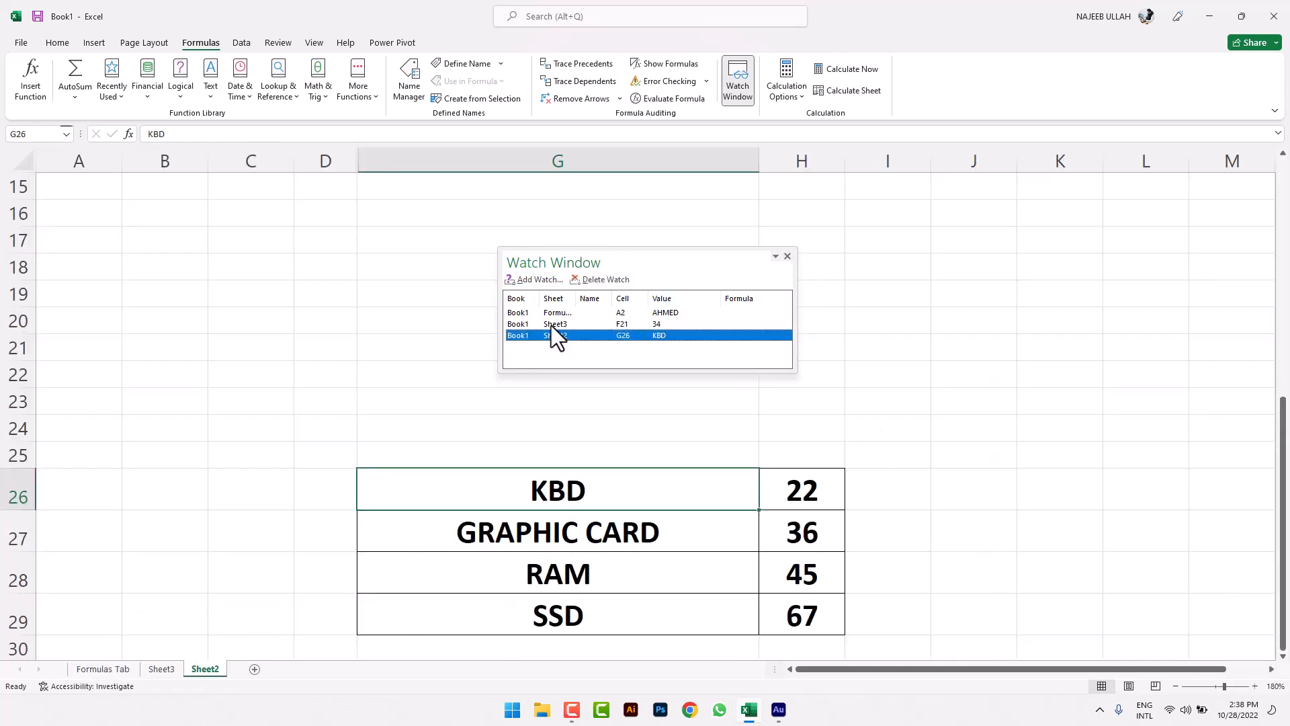
double_click(551, 323)
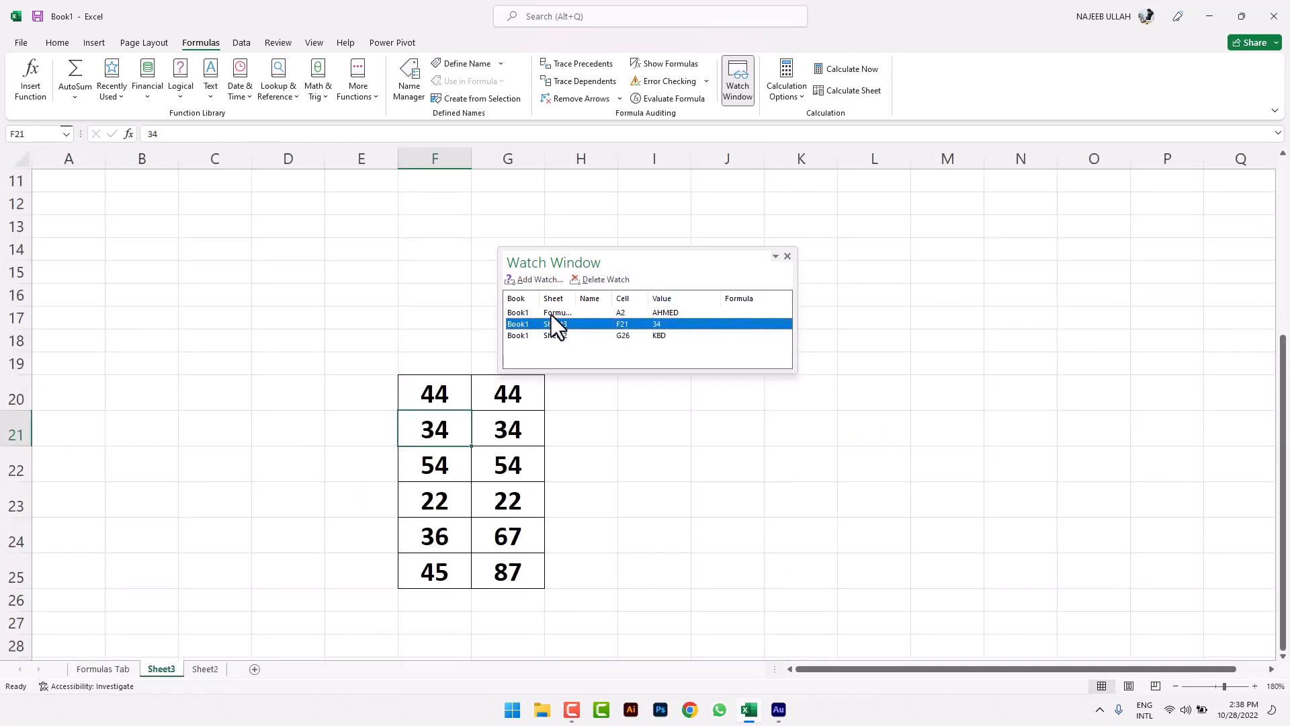
double_click(551, 313)
double_click(562, 336)
double_click(552, 314)
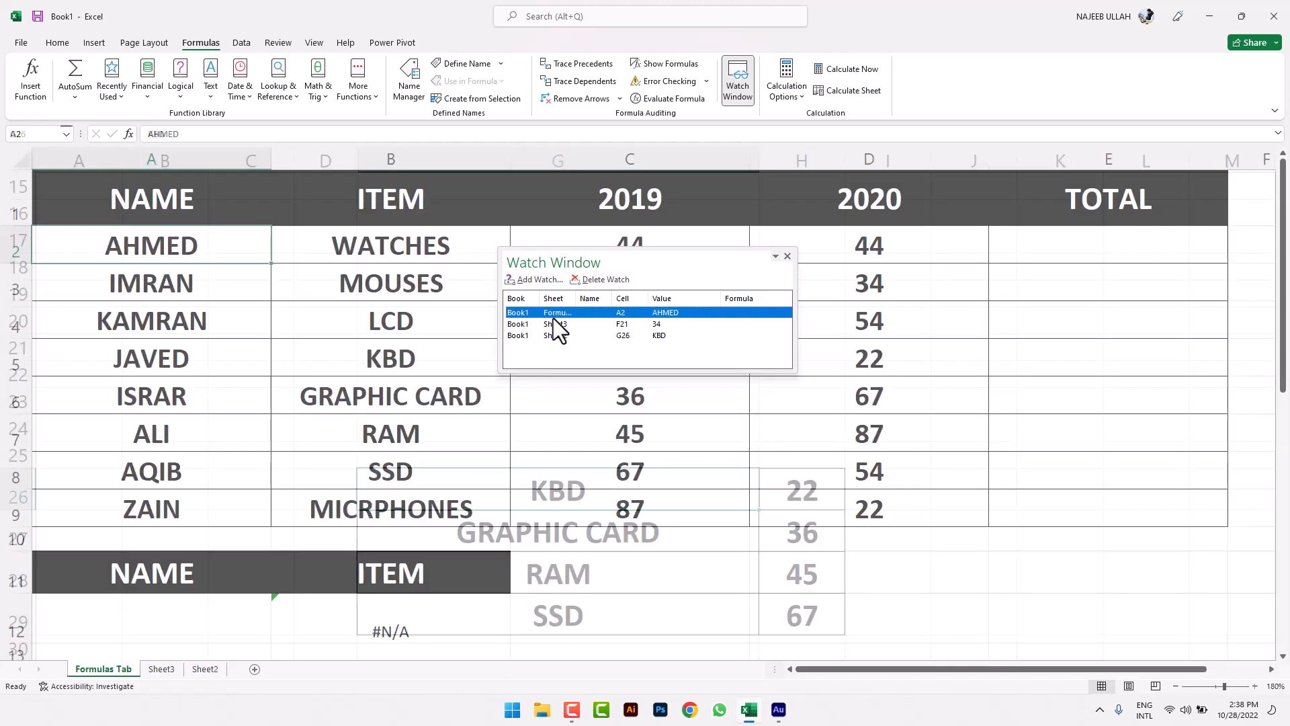
Cycle through the watched cells on Sheet3, Sheet2 and the Formulas Tab sheet via the Watch Window, ending on Sheet3's F21.
double_click(551, 324)
double_click(565, 335)
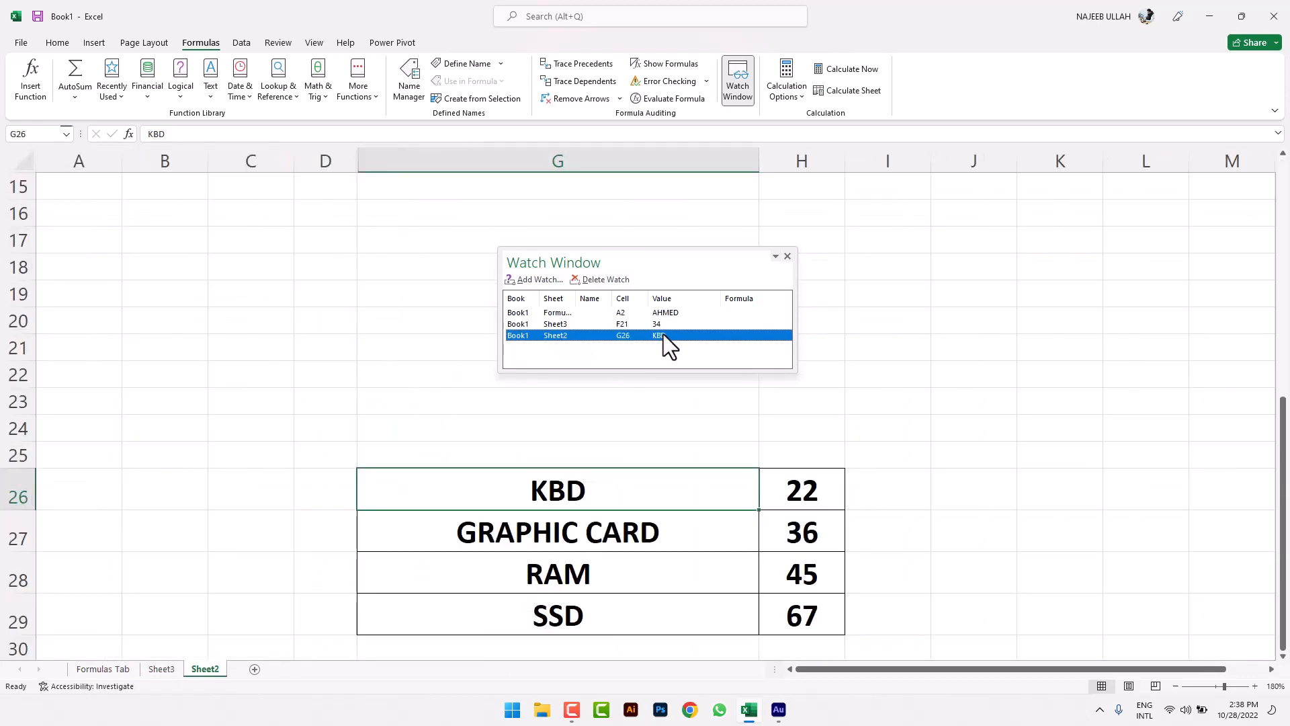
double_click(655, 324)
double_click(650, 312)
left_click(648, 324)
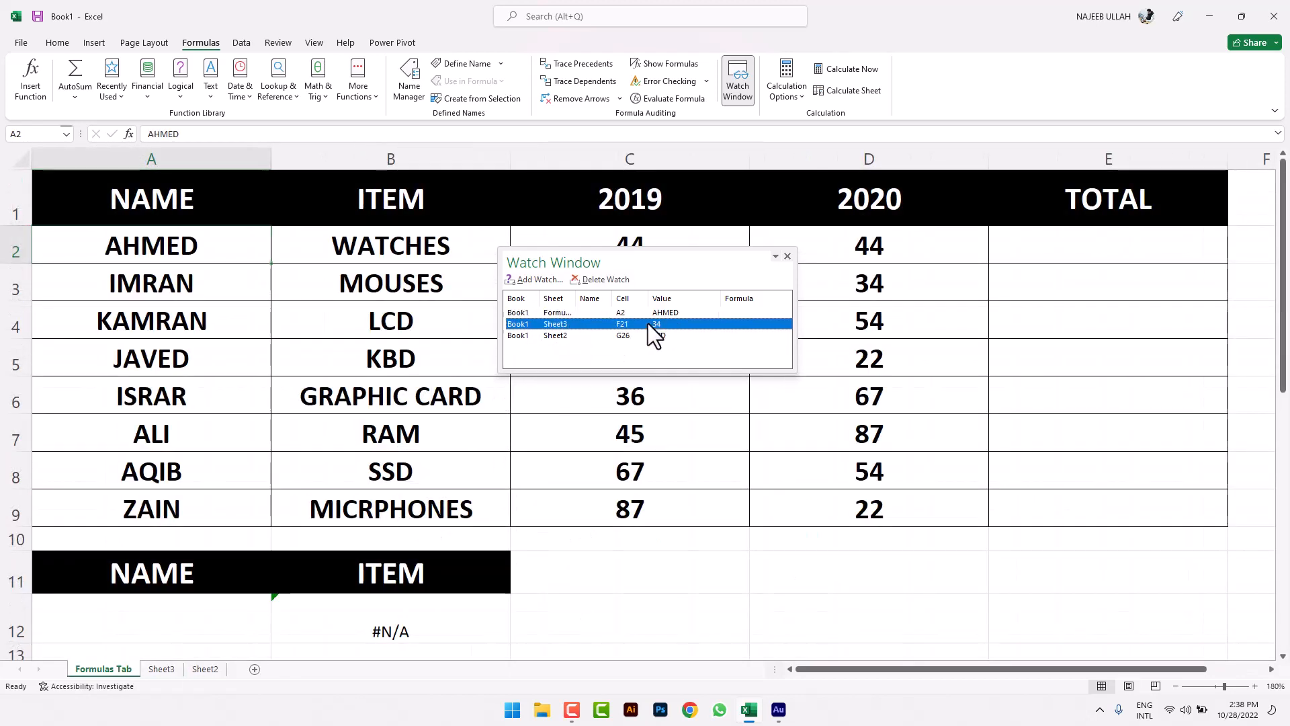
double_click(648, 324)
double_click(646, 333)
double_click(646, 321)
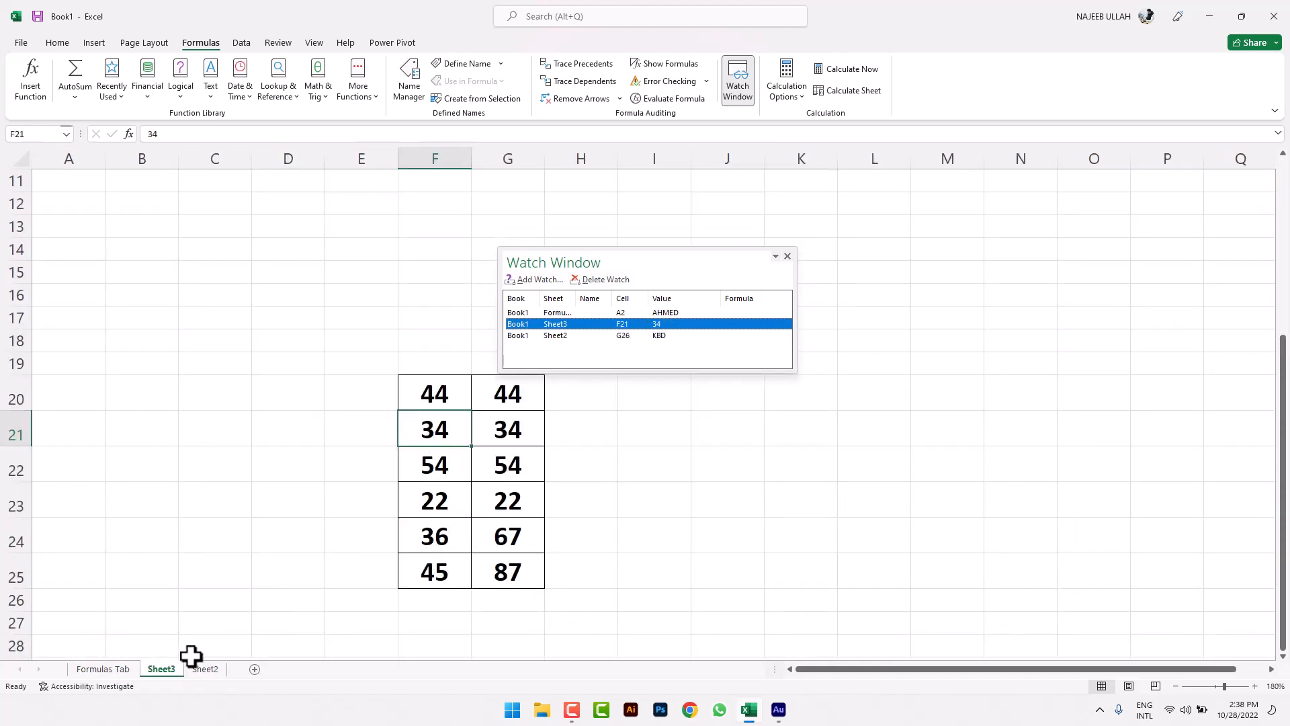
Select a few empty cells in column C of Sheet3, ending at C12, and return to F21 through its watch entry.
left_click(213, 441)
left_click(215, 295)
left_click(213, 205)
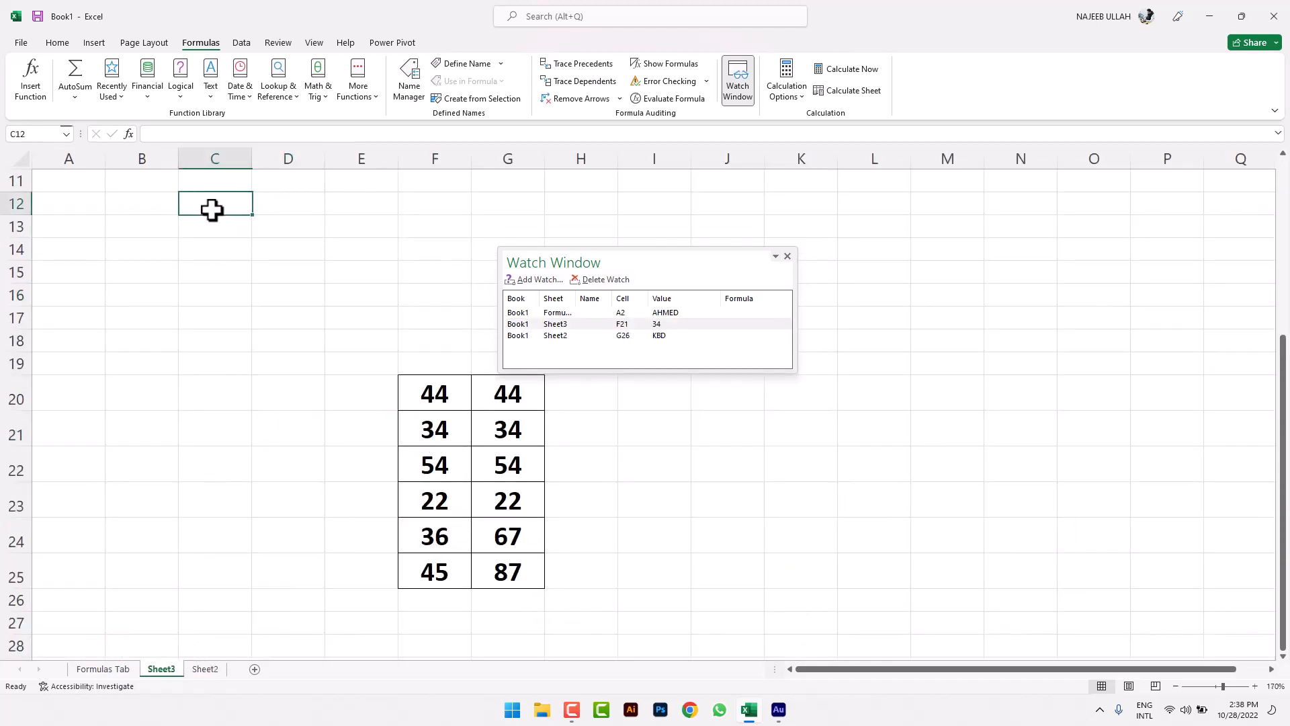
double_click(558, 325)
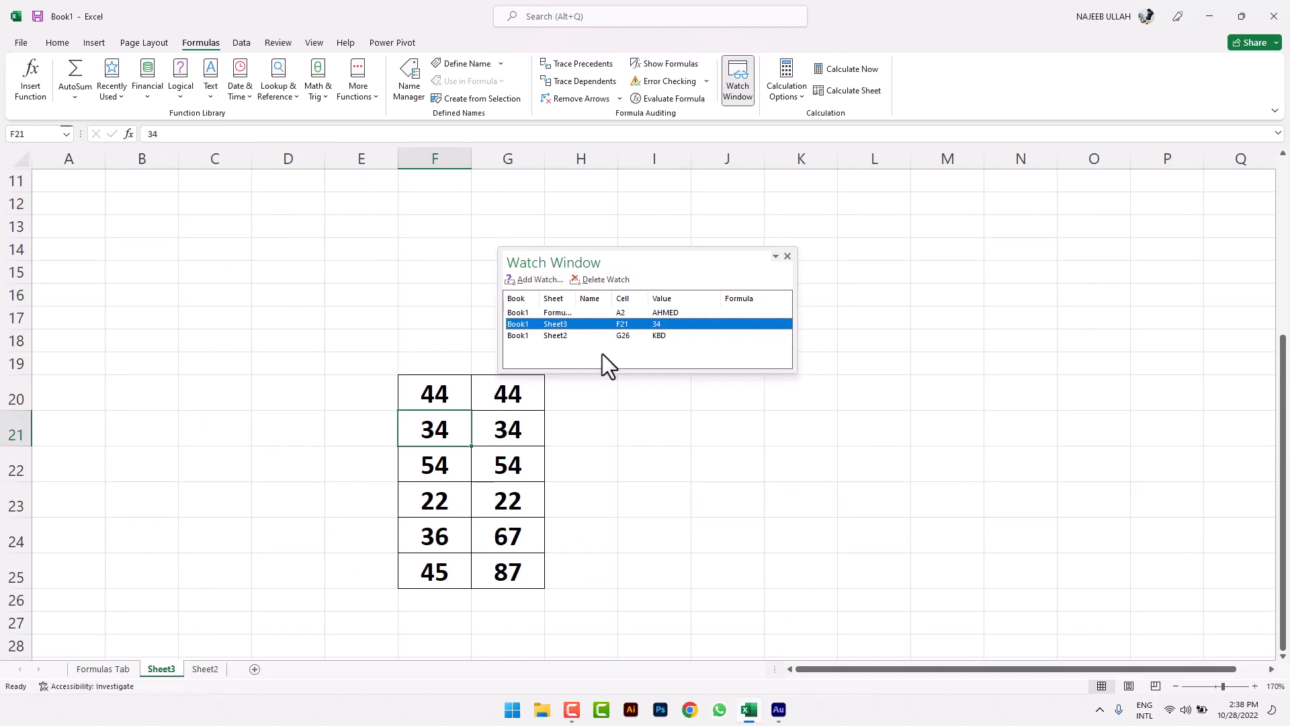
Delete the watches for F21, A2 and G26, and close the Watch Window.
left_click(609, 280)
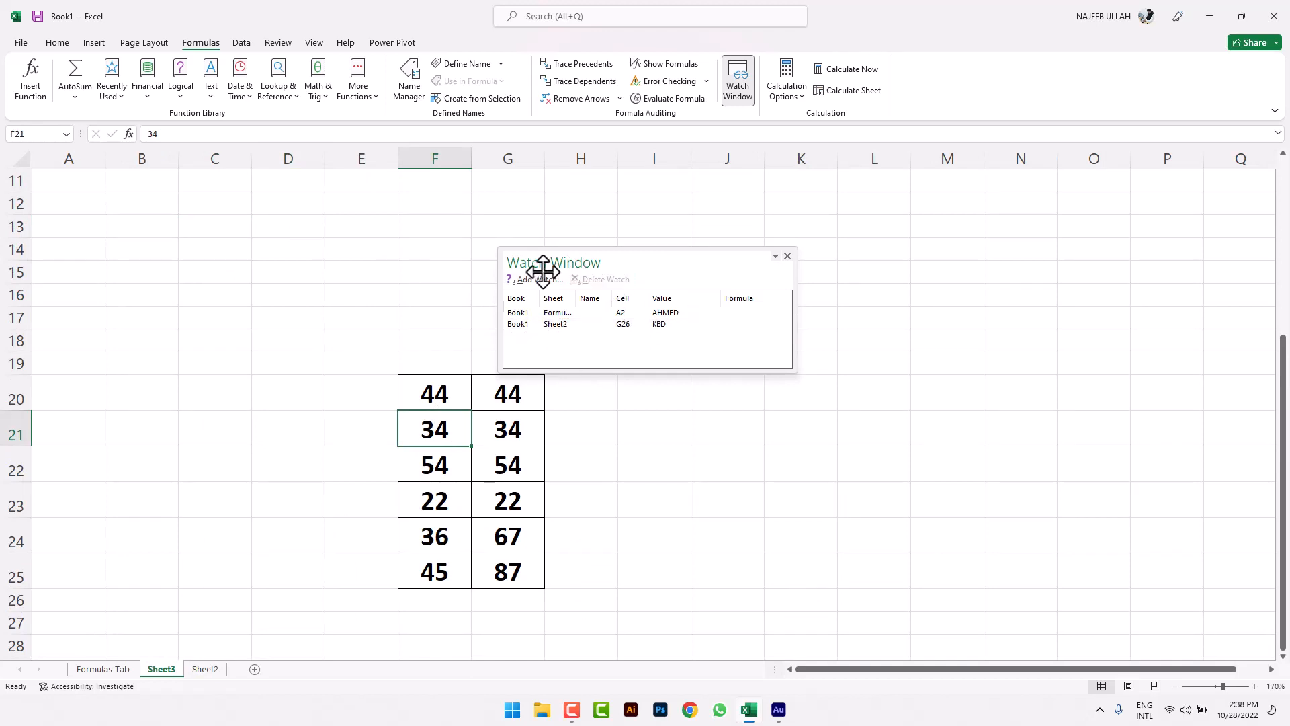
left_click(556, 313)
left_click(578, 280)
left_click(581, 313)
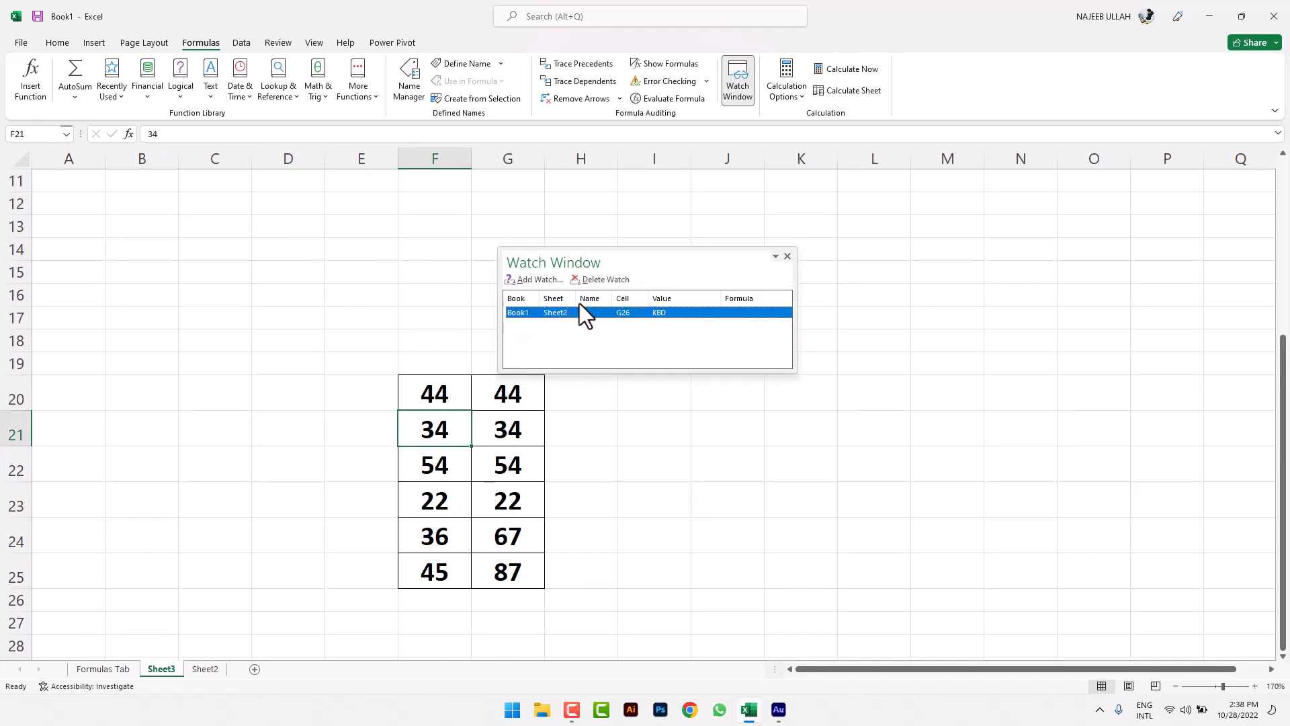
left_click(603, 281)
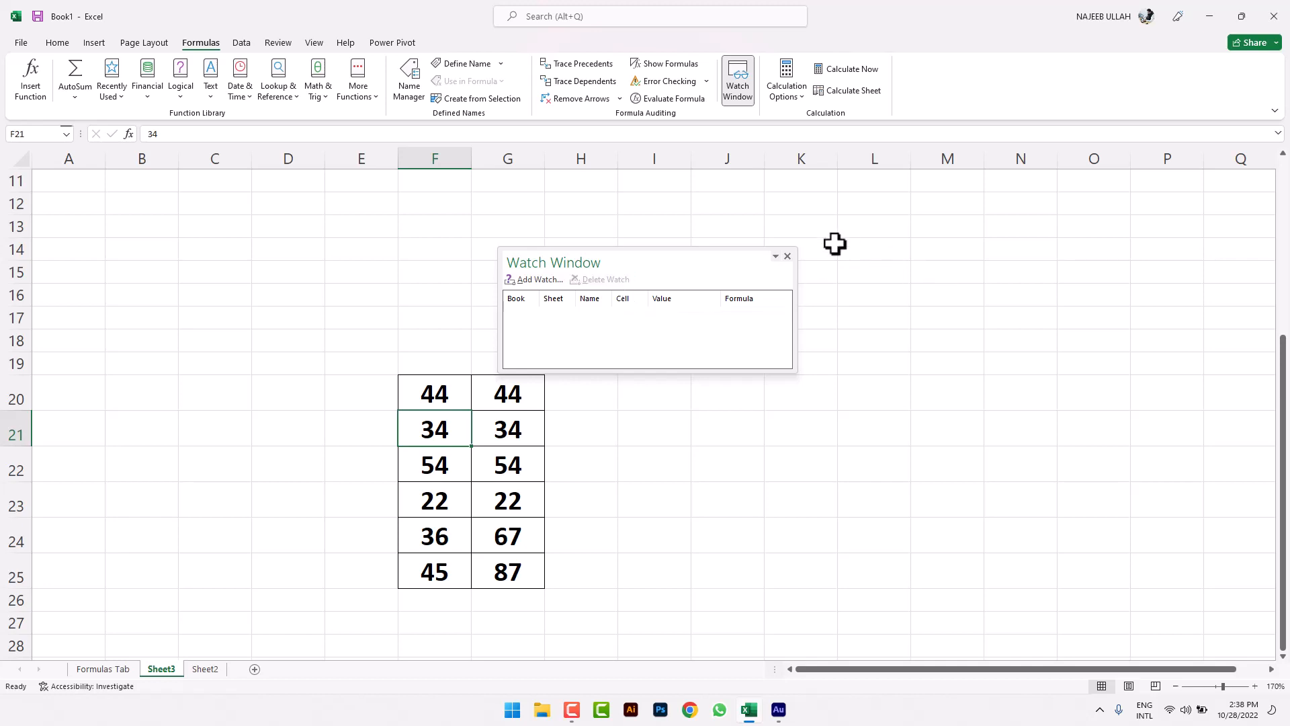
left_click(787, 256)
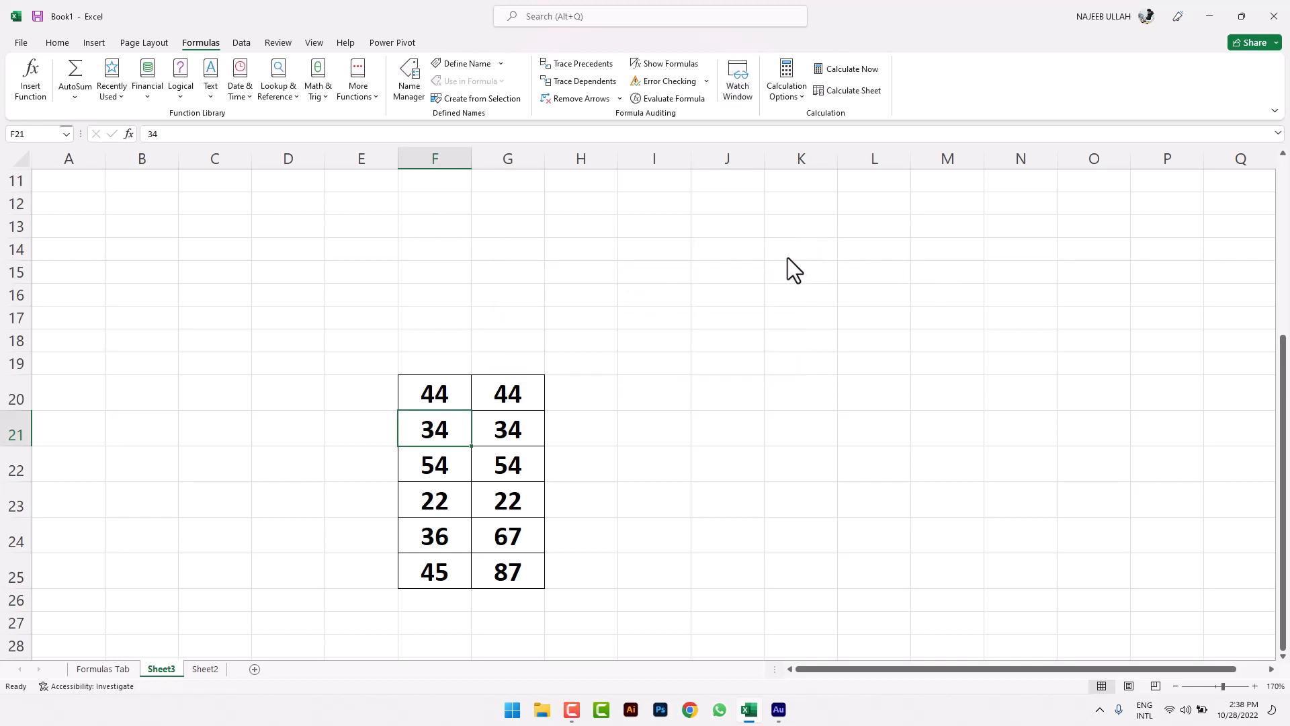
Delete Sheet3 and Sheet2 from the workbook, leaving only the Formulas Tab sheet.
right_click(166, 669)
left_click(247, 495)
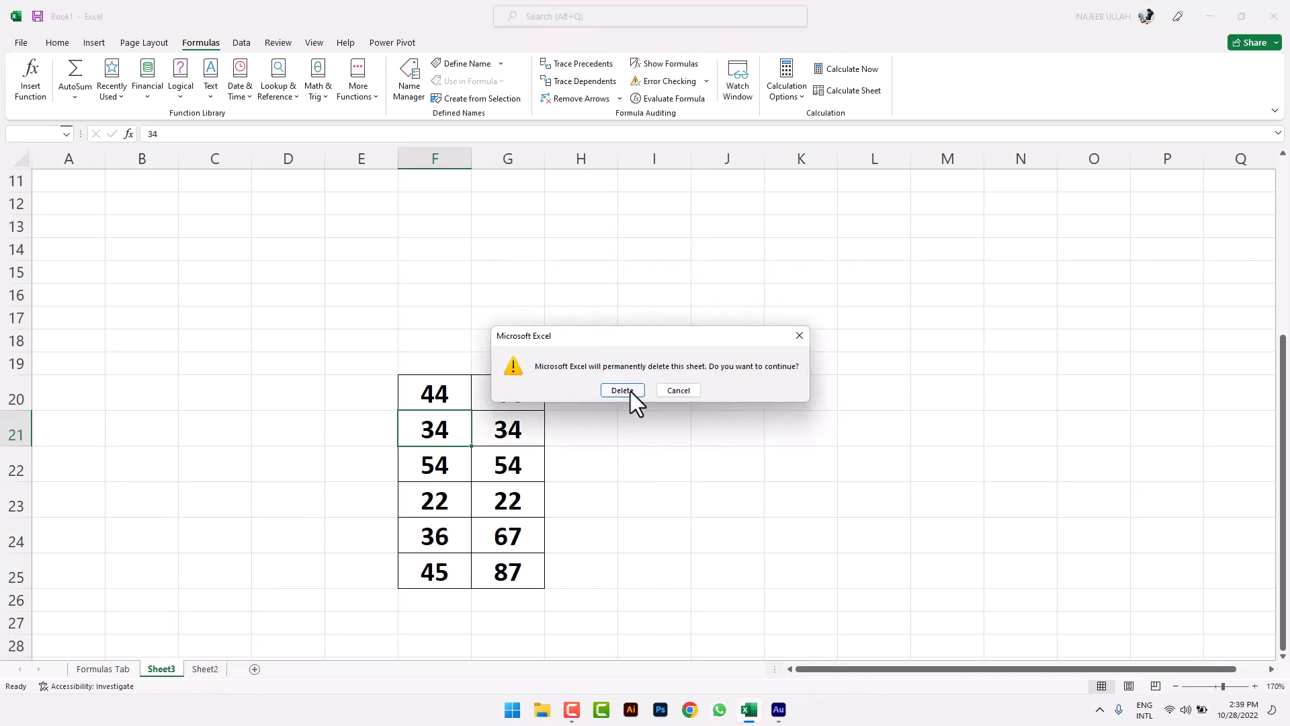
left_click(626, 388)
right_click(179, 665)
left_click(269, 500)
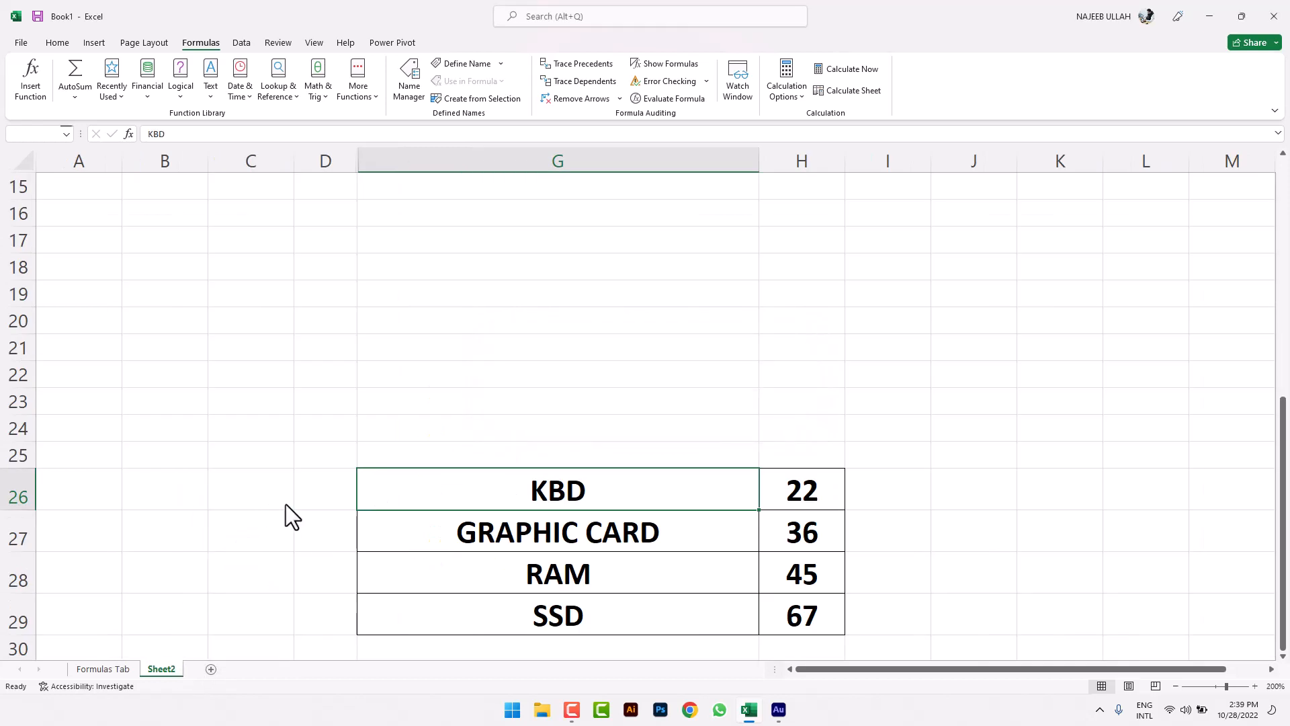
left_click(622, 390)
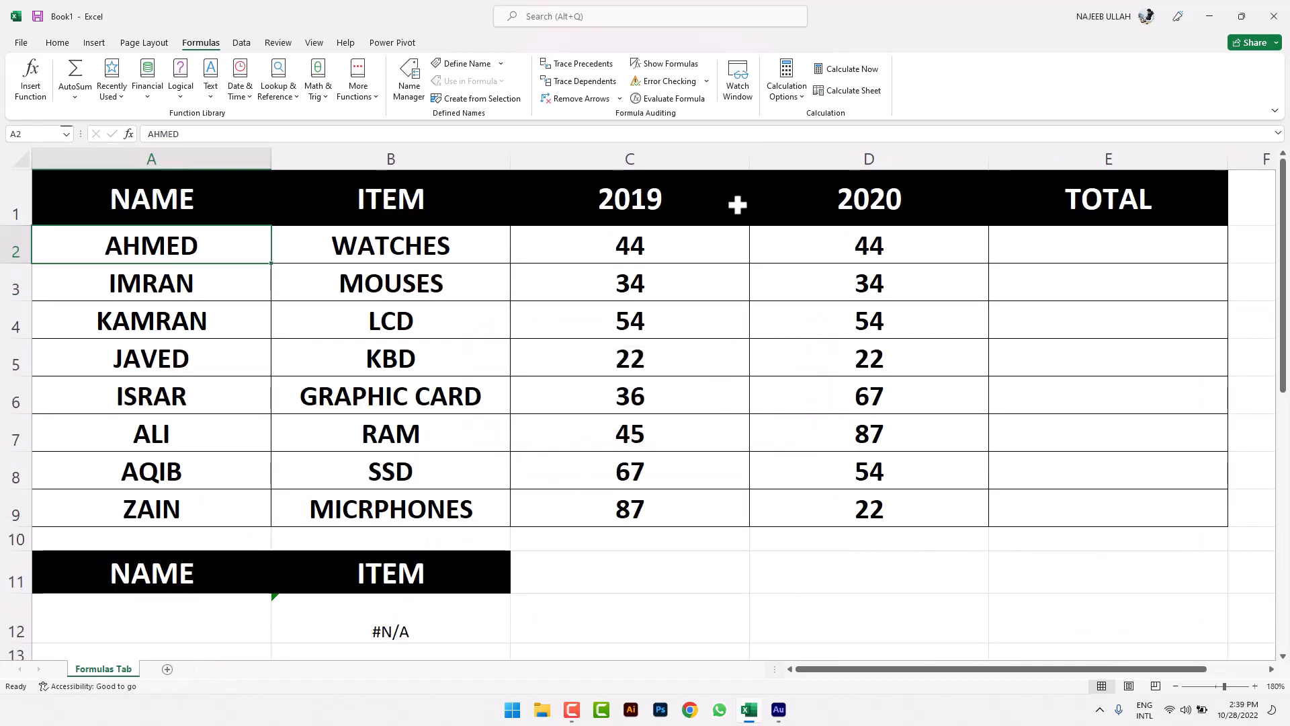
left_click(801, 88)
left_click(801, 88)
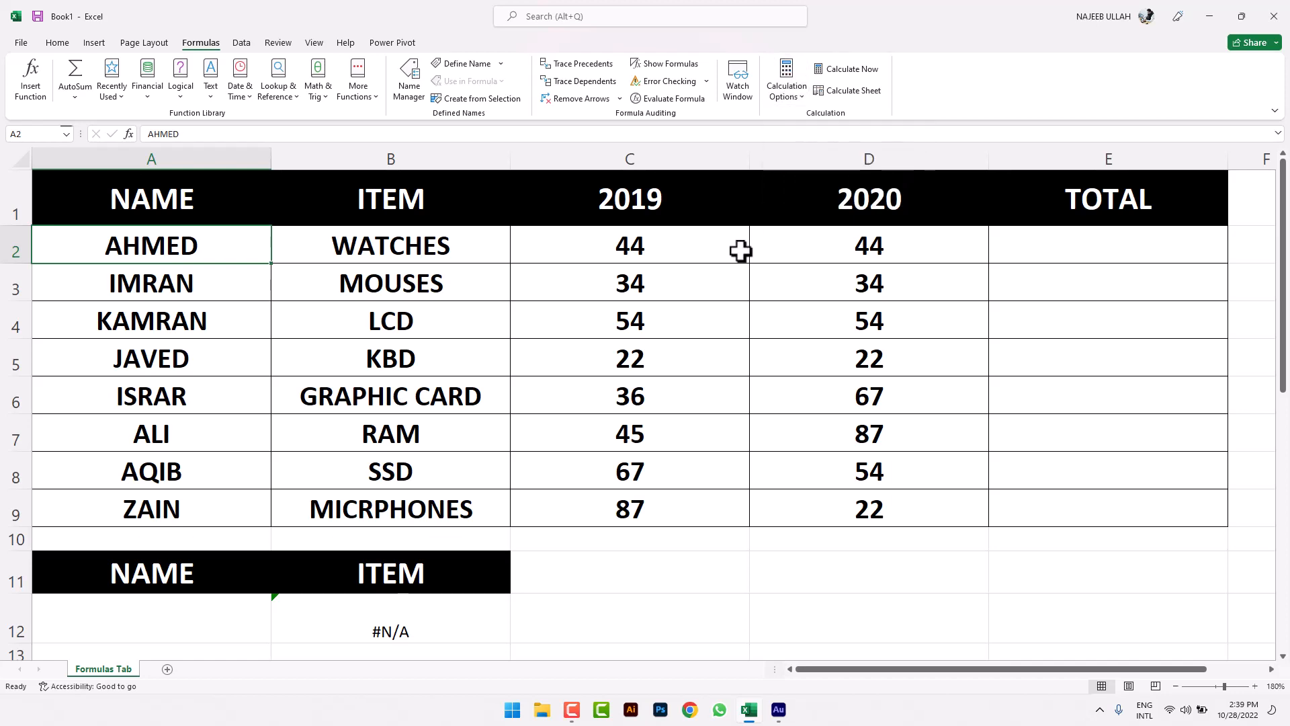
scroll(742, 262, "down", 2)
scroll(745, 296, "up", 2)
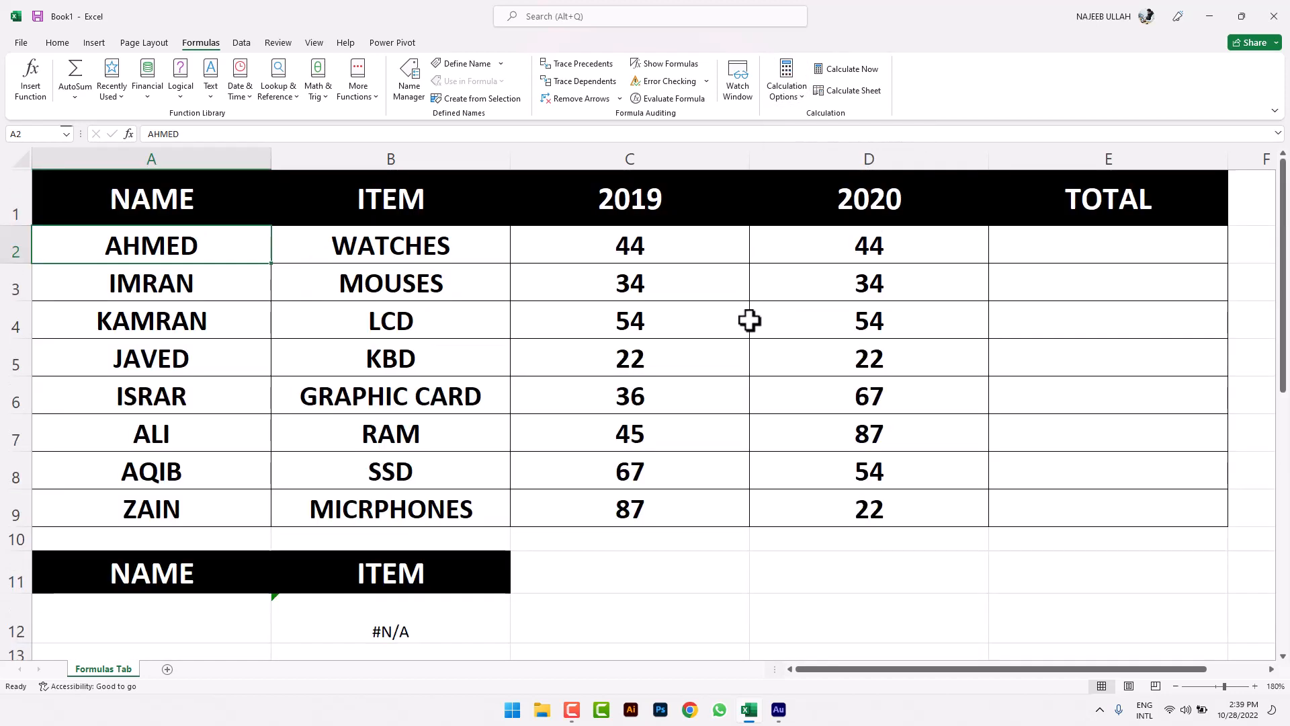
Delete the VLOOKUP formula from cell B12.
left_click(713, 564)
left_click(385, 628)
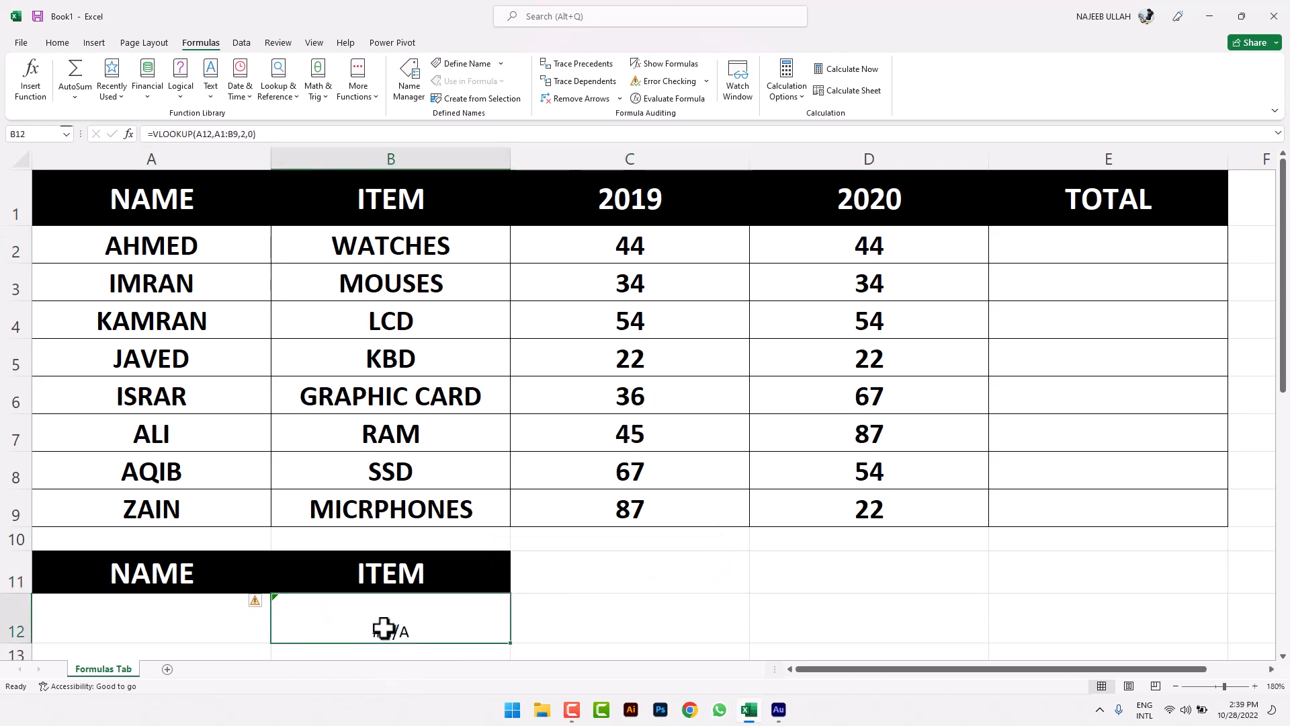
key("Delete")
scroll(630, 533, "down", 1)
scroll(644, 518, "up", 1)
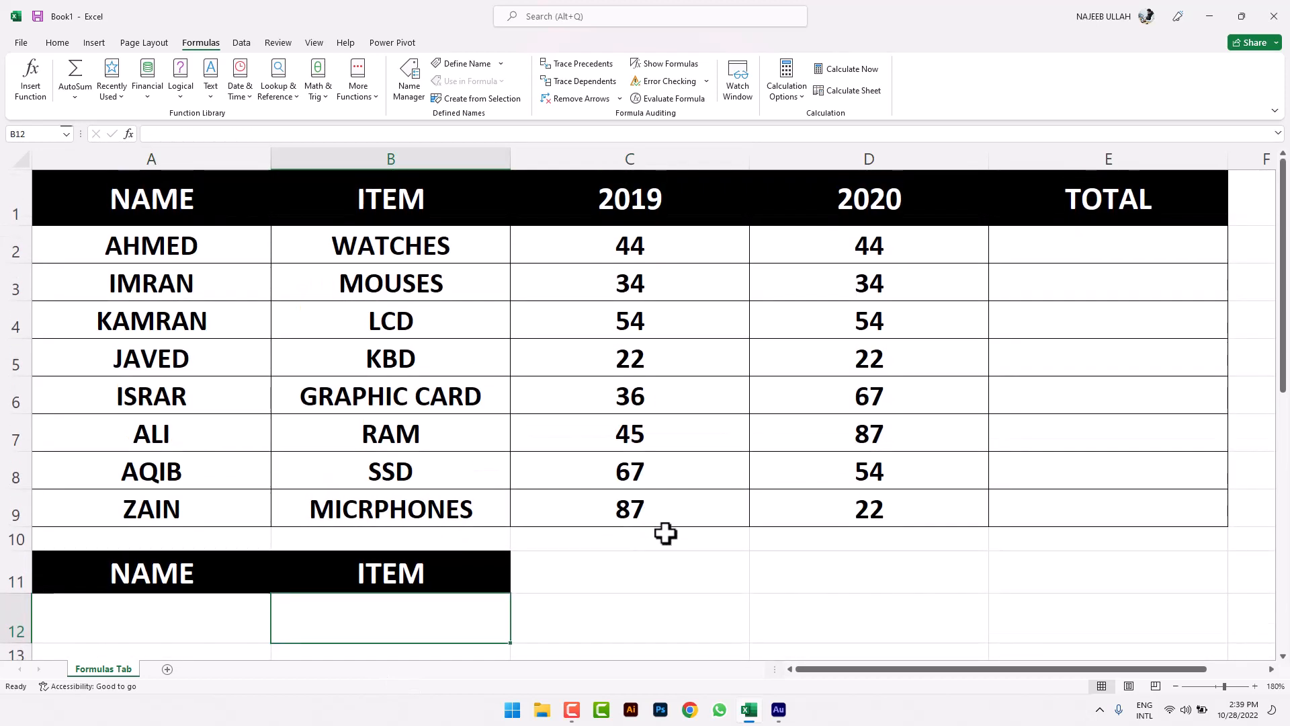
Clear all contents and formatting from the NAME and ITEM headers in A11:B11.
left_click(665, 537)
left_click_drag(214, 578, 461, 582)
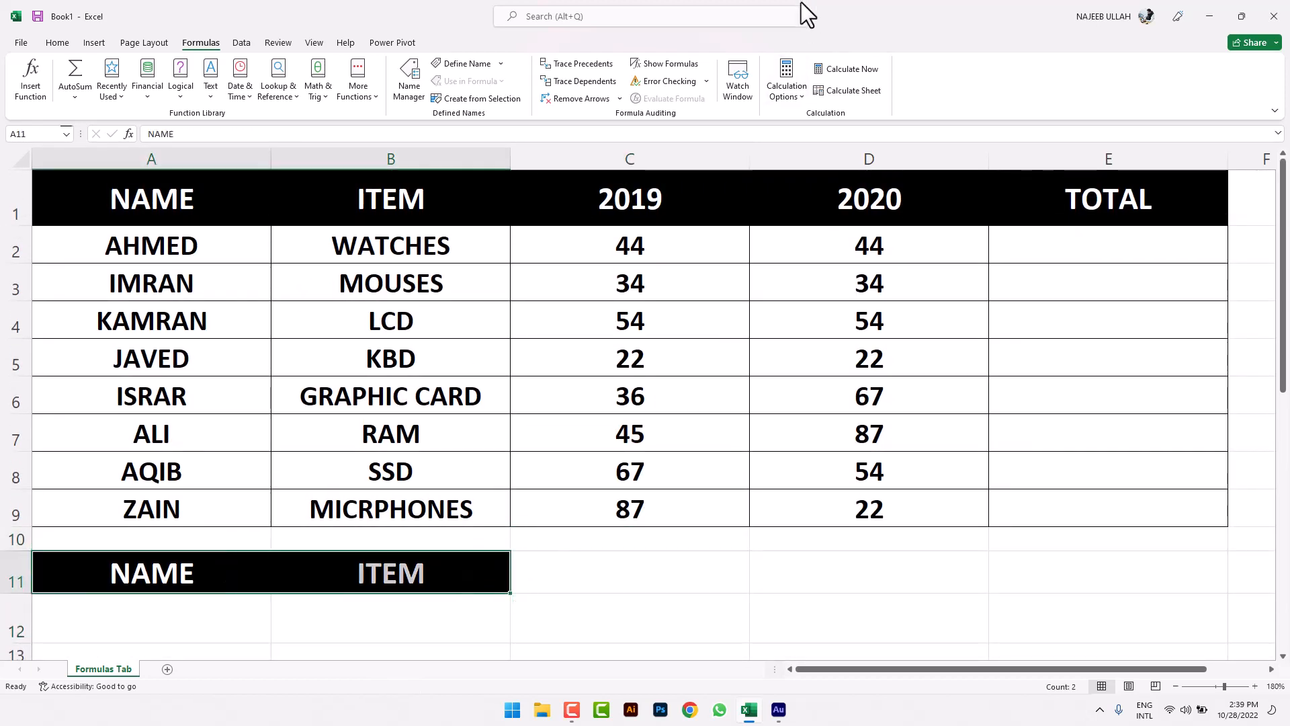
left_click(58, 42)
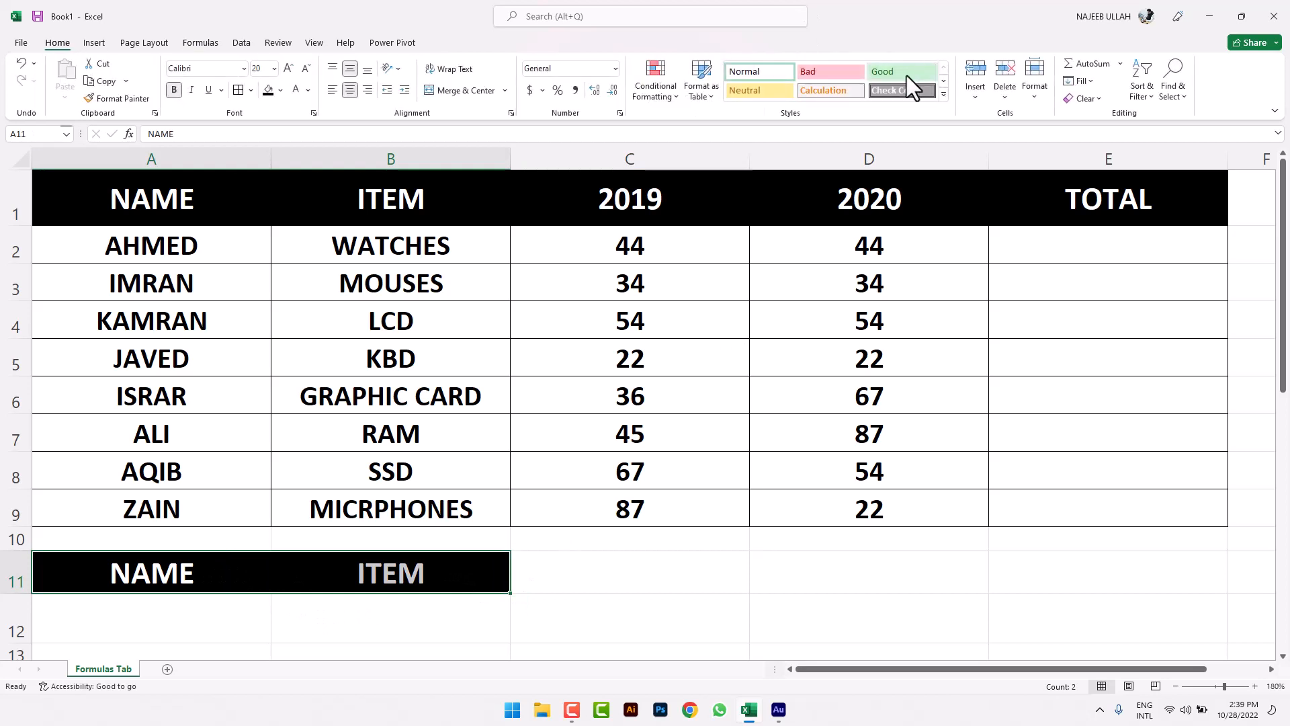
left_click(1089, 95)
left_click(1101, 124)
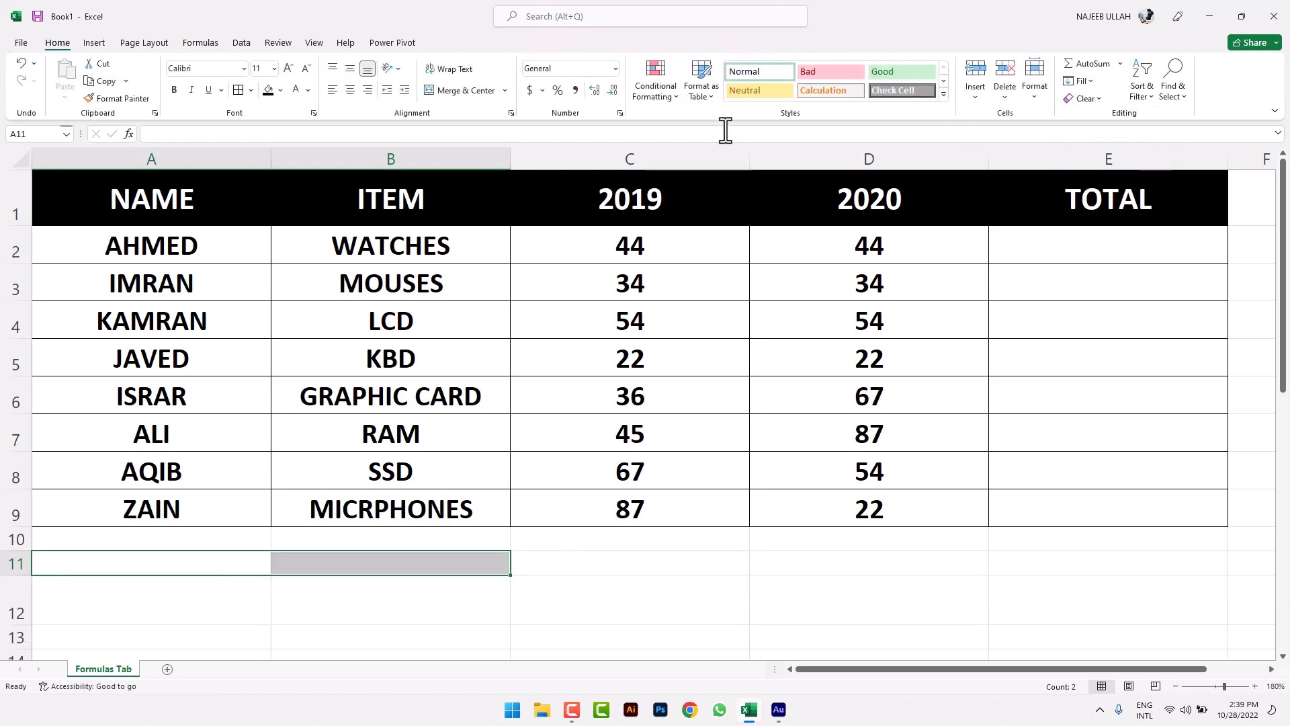
Enter a SUM formula in C11 that totals the 2019 values in C2:C9.
left_click(216, 43)
left_click(622, 568)
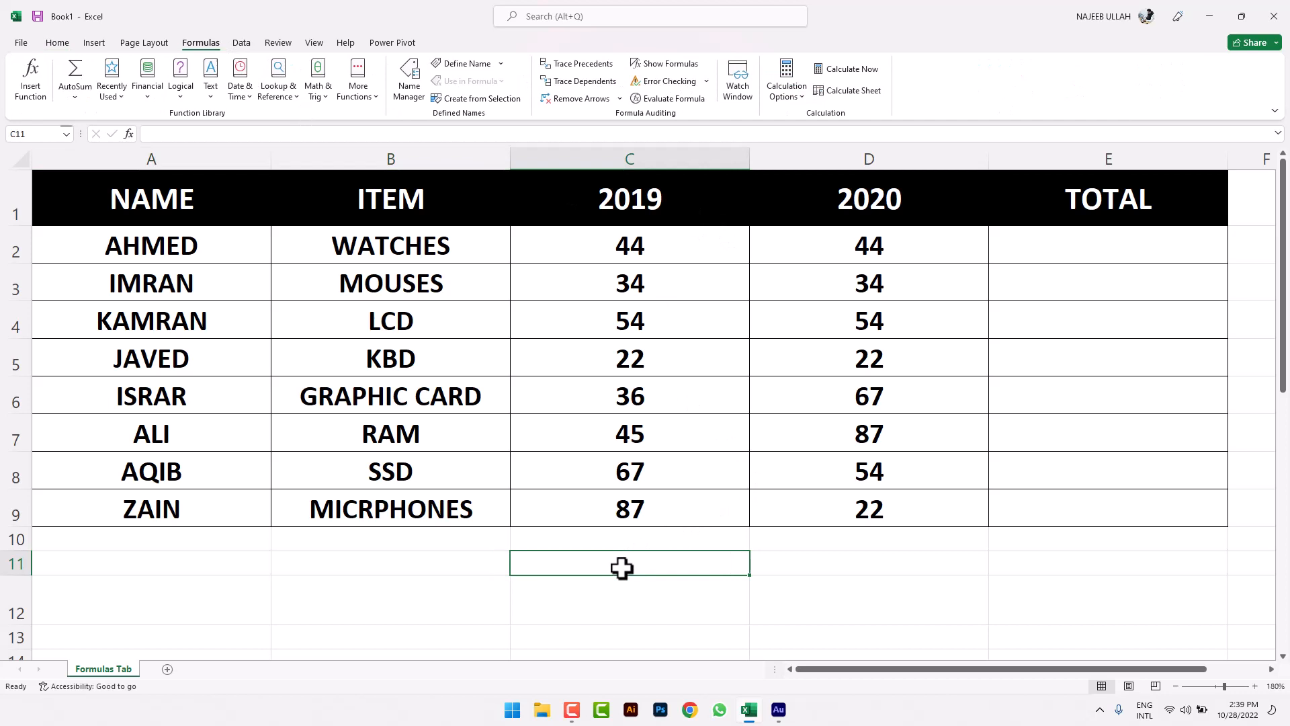
left_click(568, 579)
left_click(572, 557)
type("=SUM(")
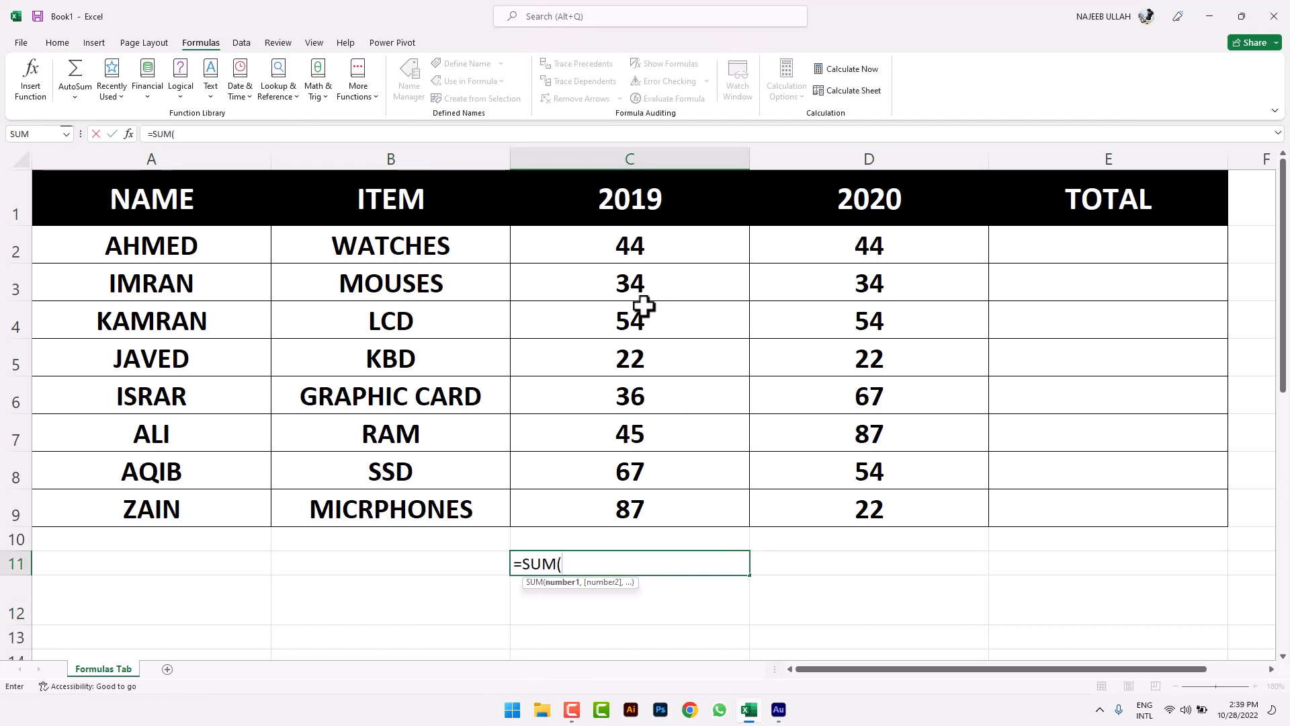
left_click_drag(677, 241, 655, 512)
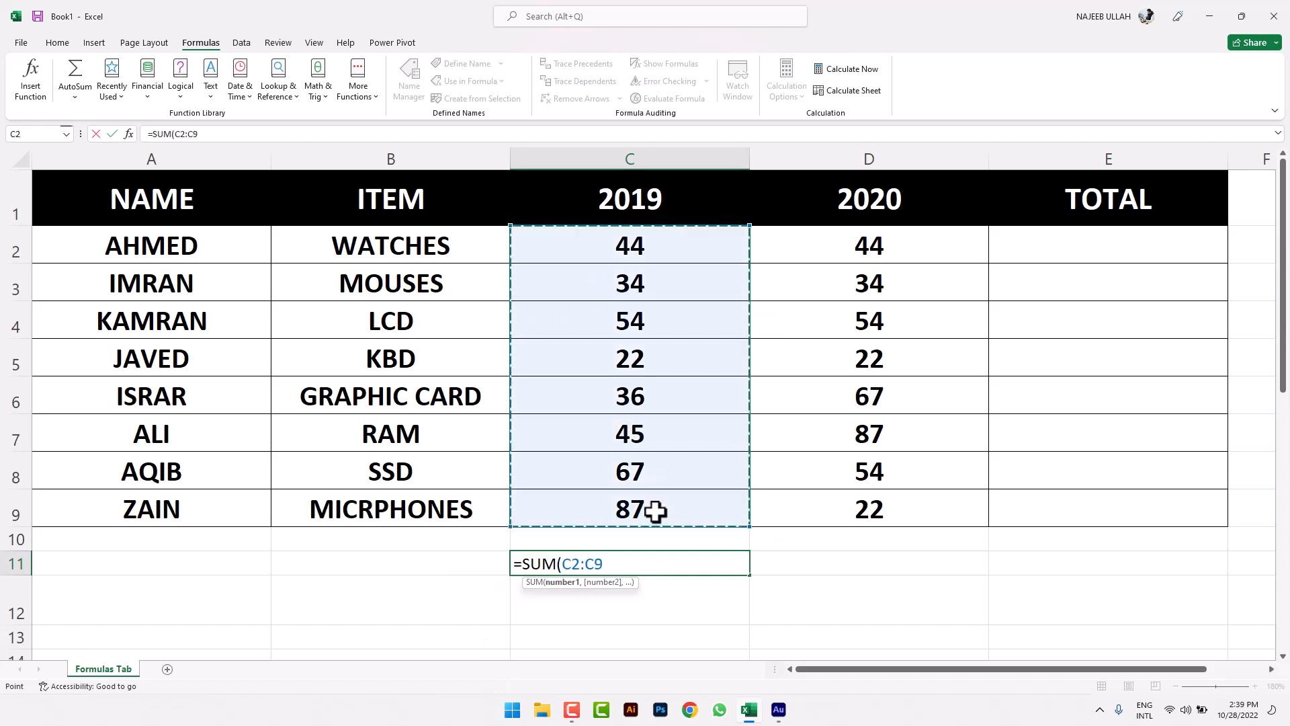
key("Return")
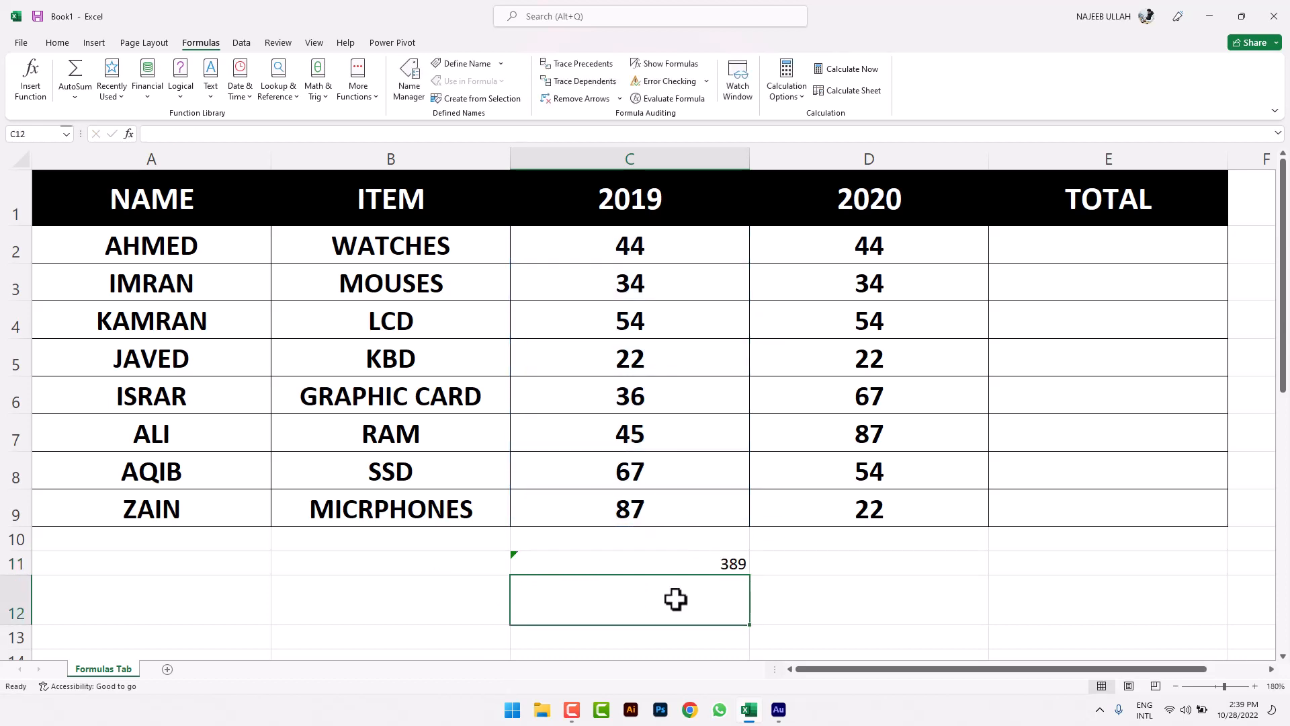
Fill the SUM formula from C11 across to D11 and check the range used by the copied formula.
left_click(740, 568)
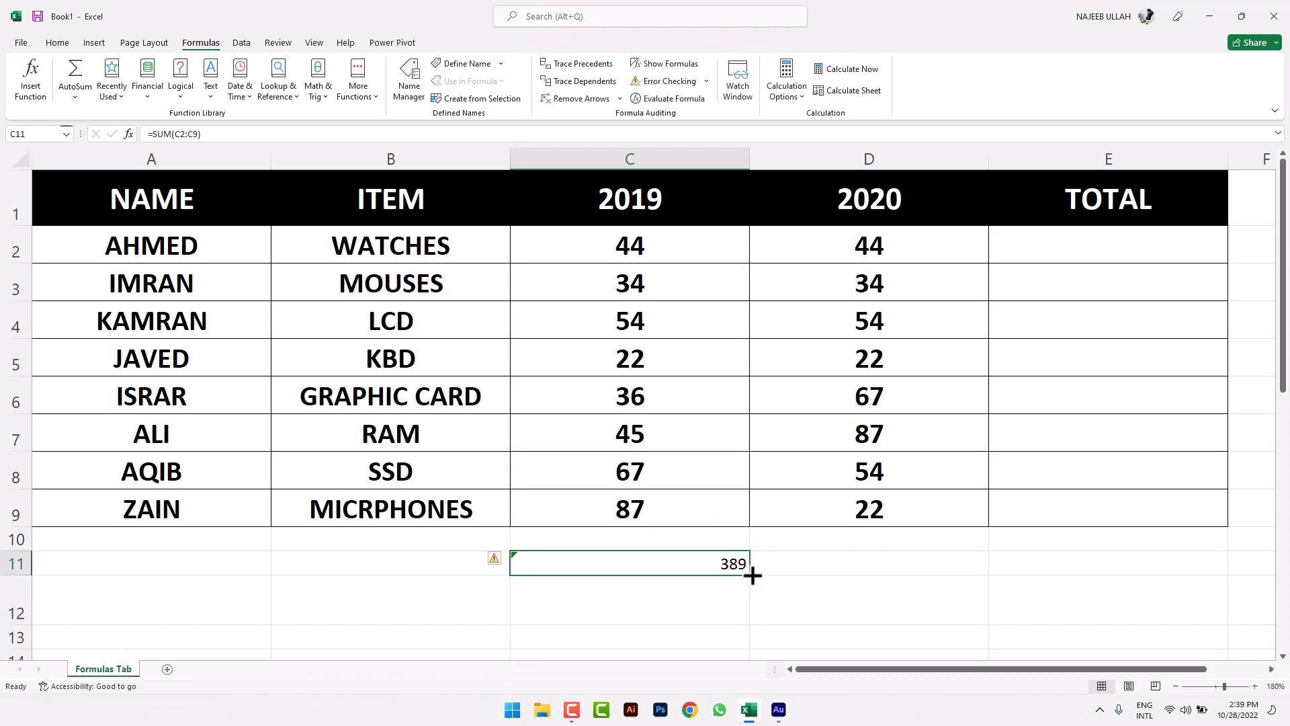
left_click_drag(748, 575, 867, 583)
left_click(826, 634)
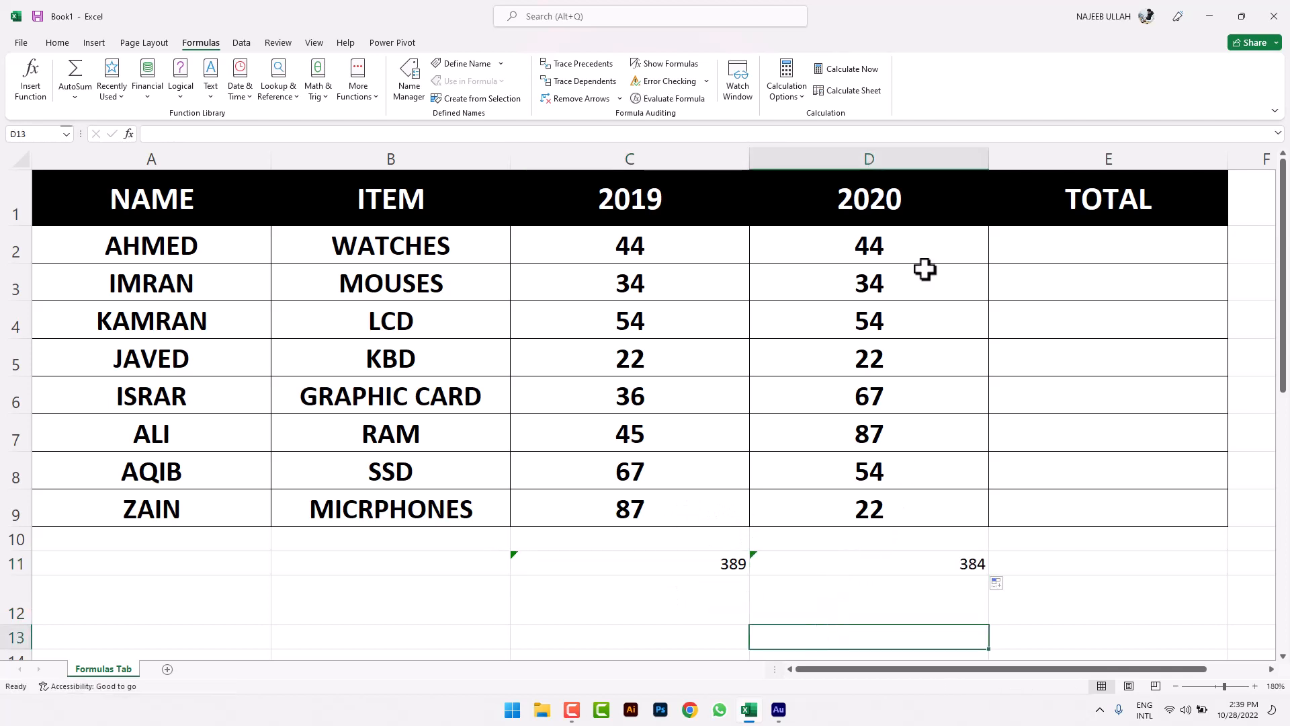
left_click(919, 564)
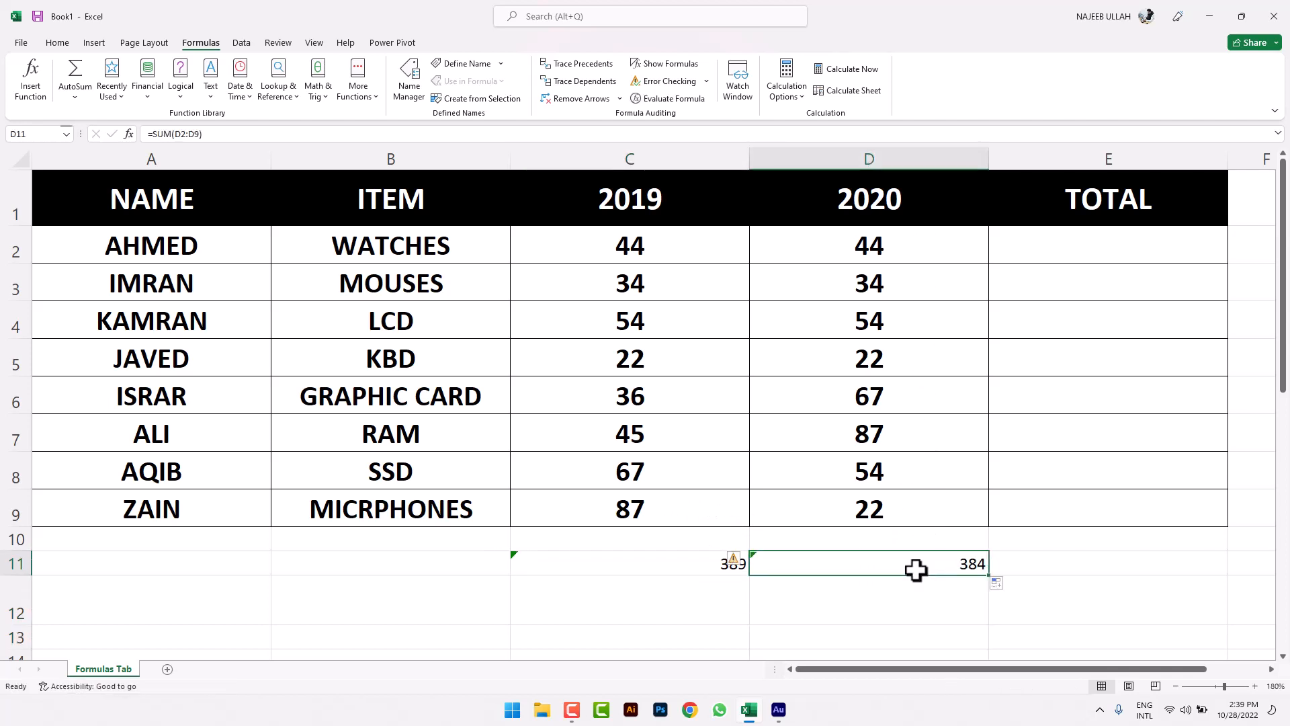
double_click(915, 567)
key("Return")
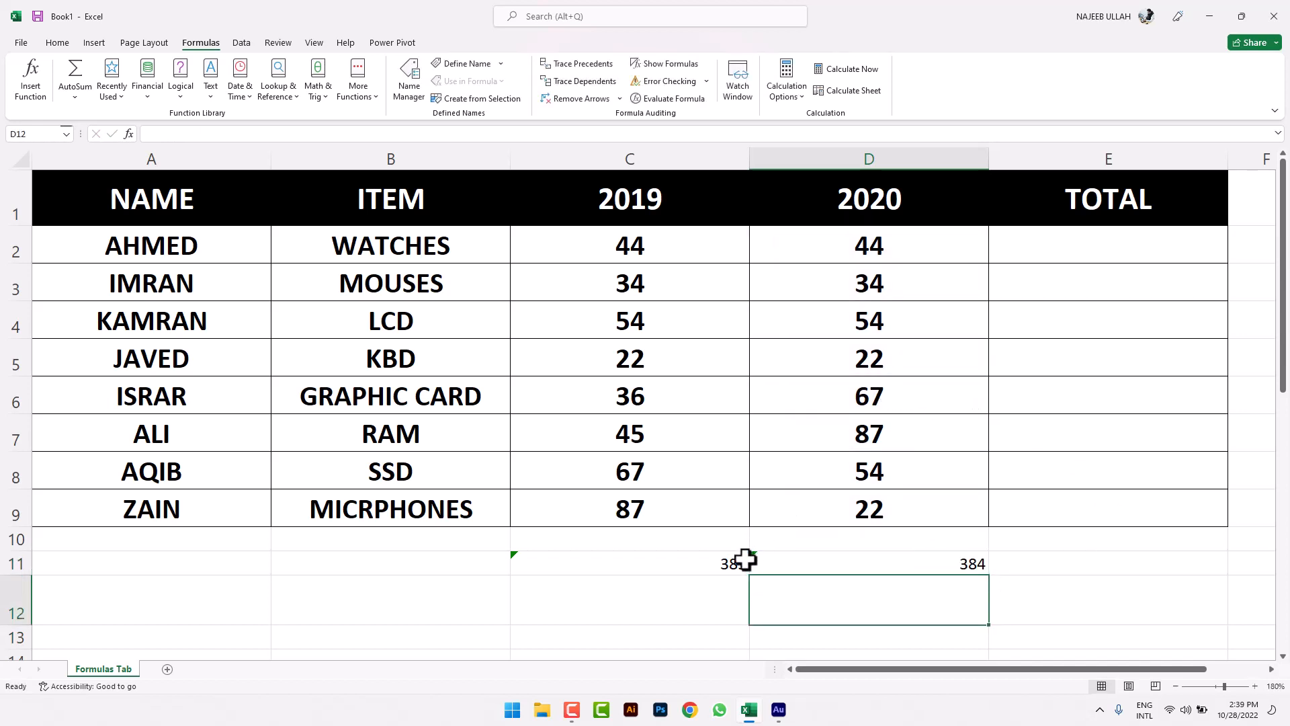
Set the 2019 value for GRAPHIC CARD in C6 to 500.
left_click(668, 392)
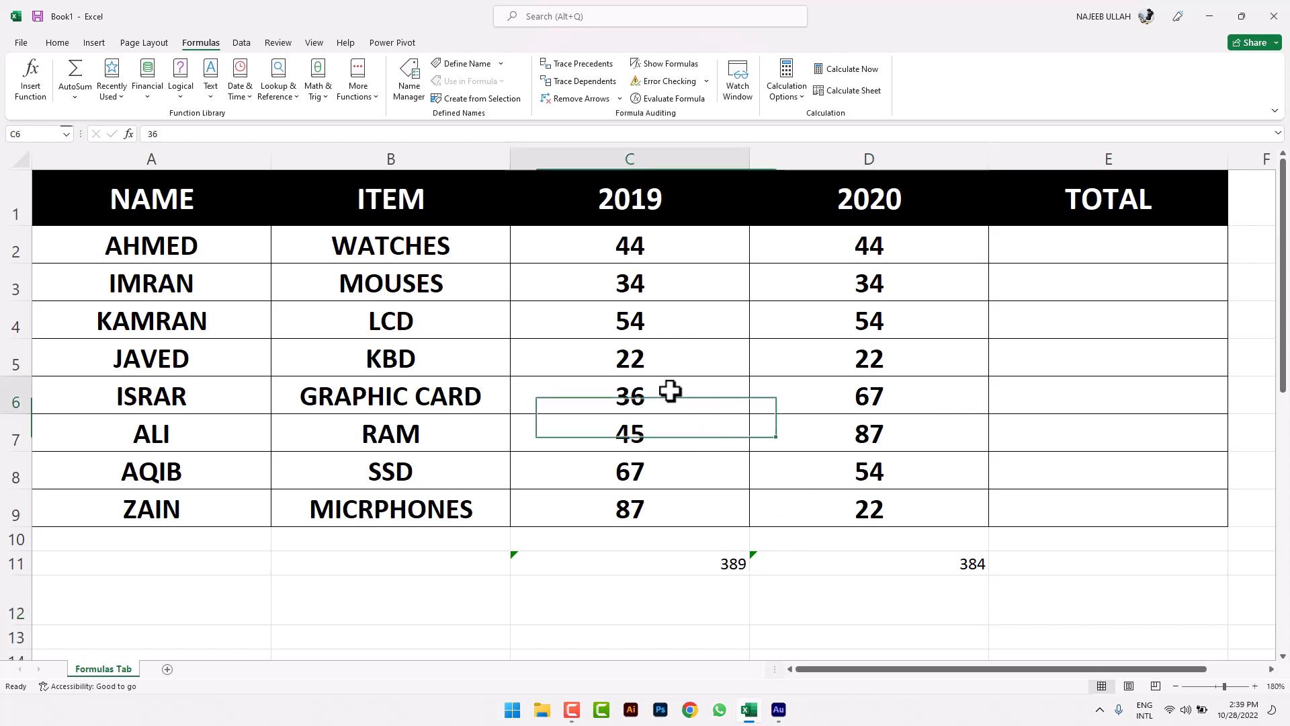
double_click(648, 394)
left_click_drag(653, 397, 506, 410)
type("500")
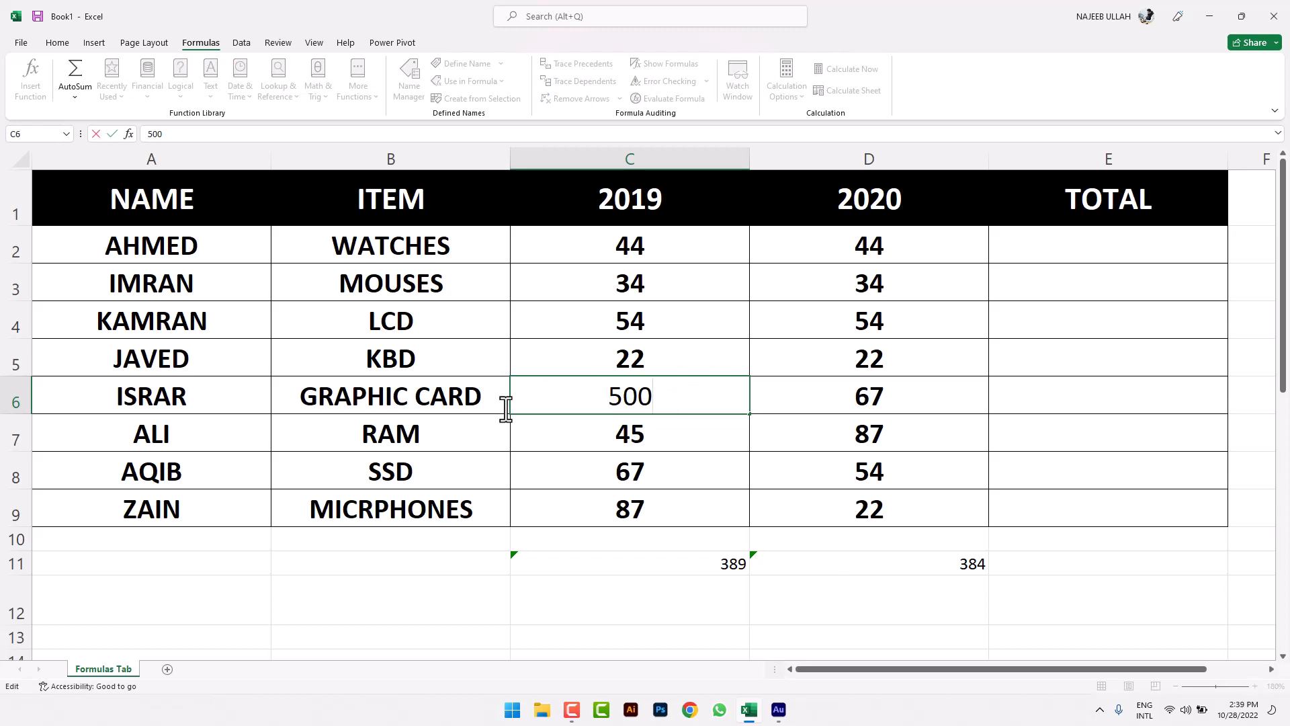
key("Return")
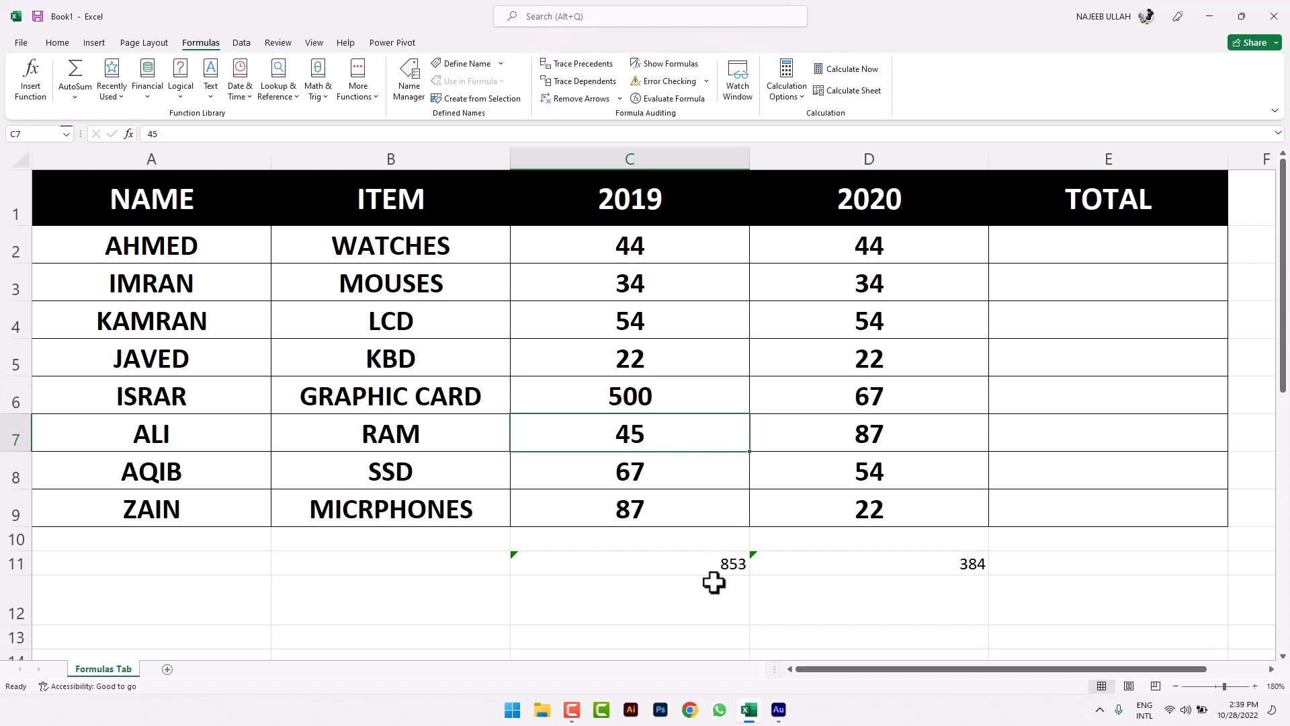
Set the 2019 value for GRAPHIC CARD in C6 to 33.
left_click(638, 405)
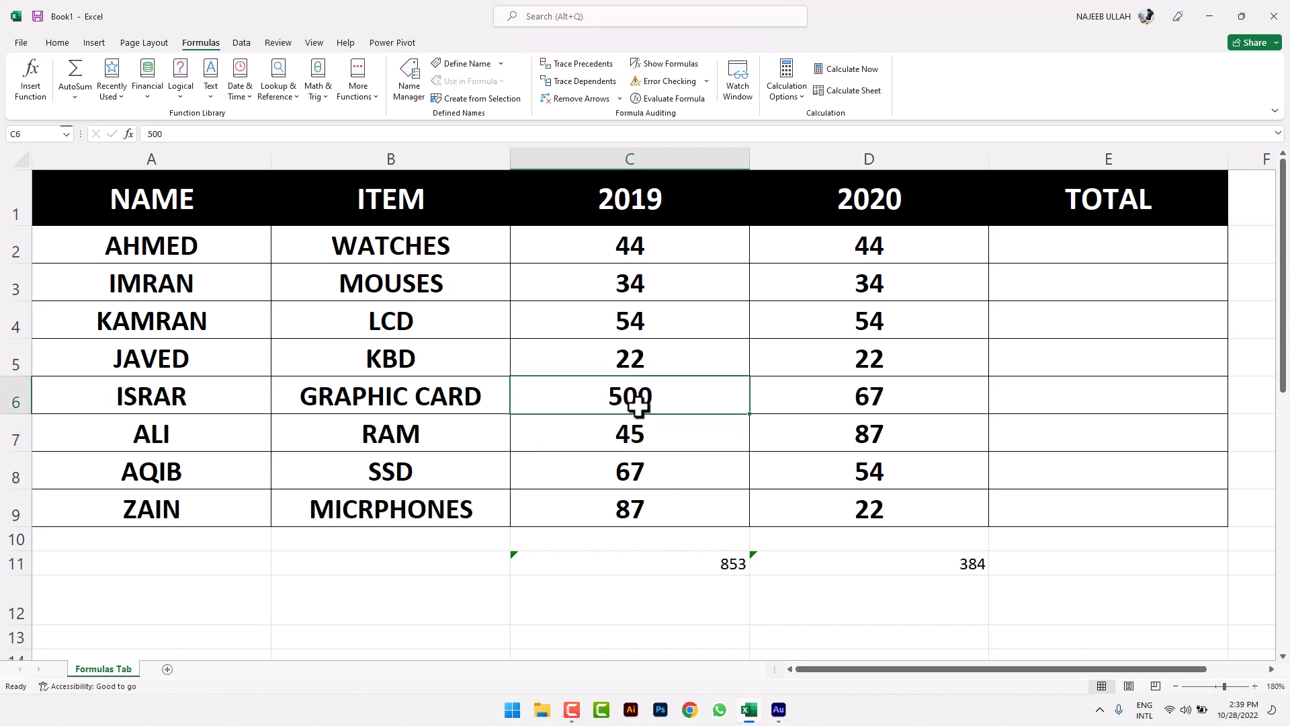
type("33")
key("Return")
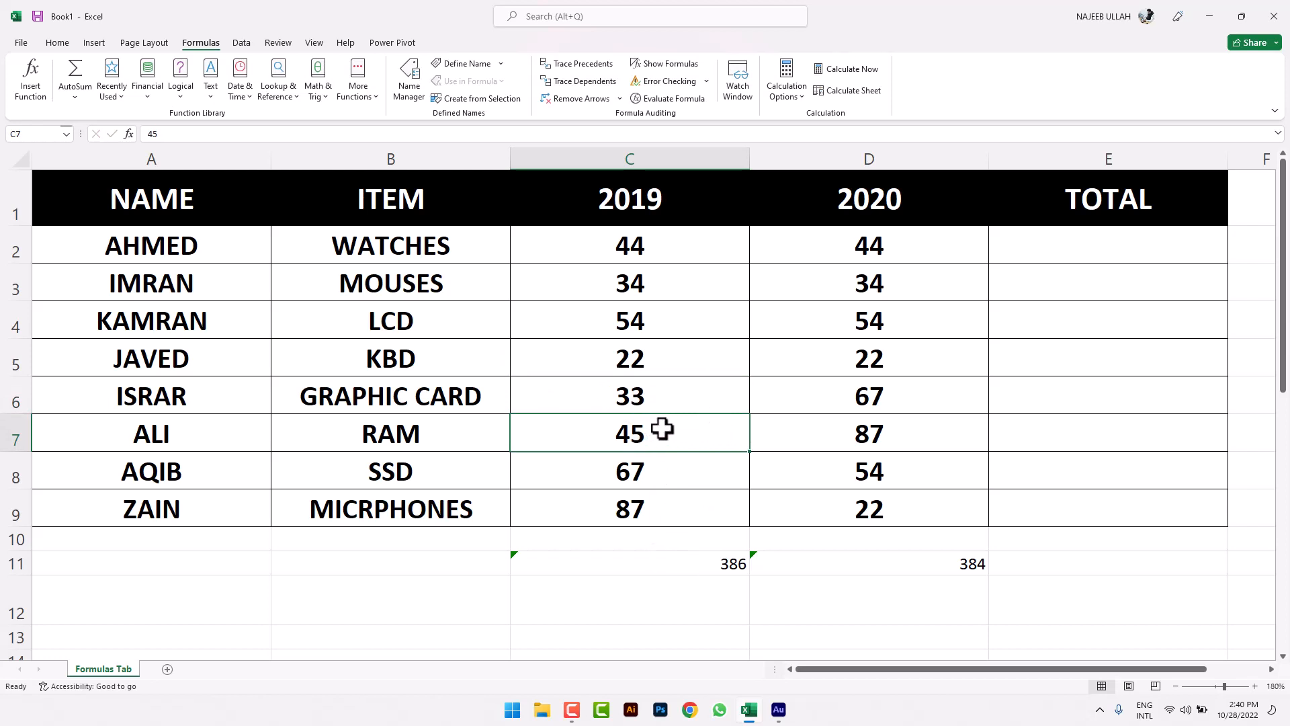
Select cell C5 and set the workbook's calculation mode to Manual.
left_click(653, 371)
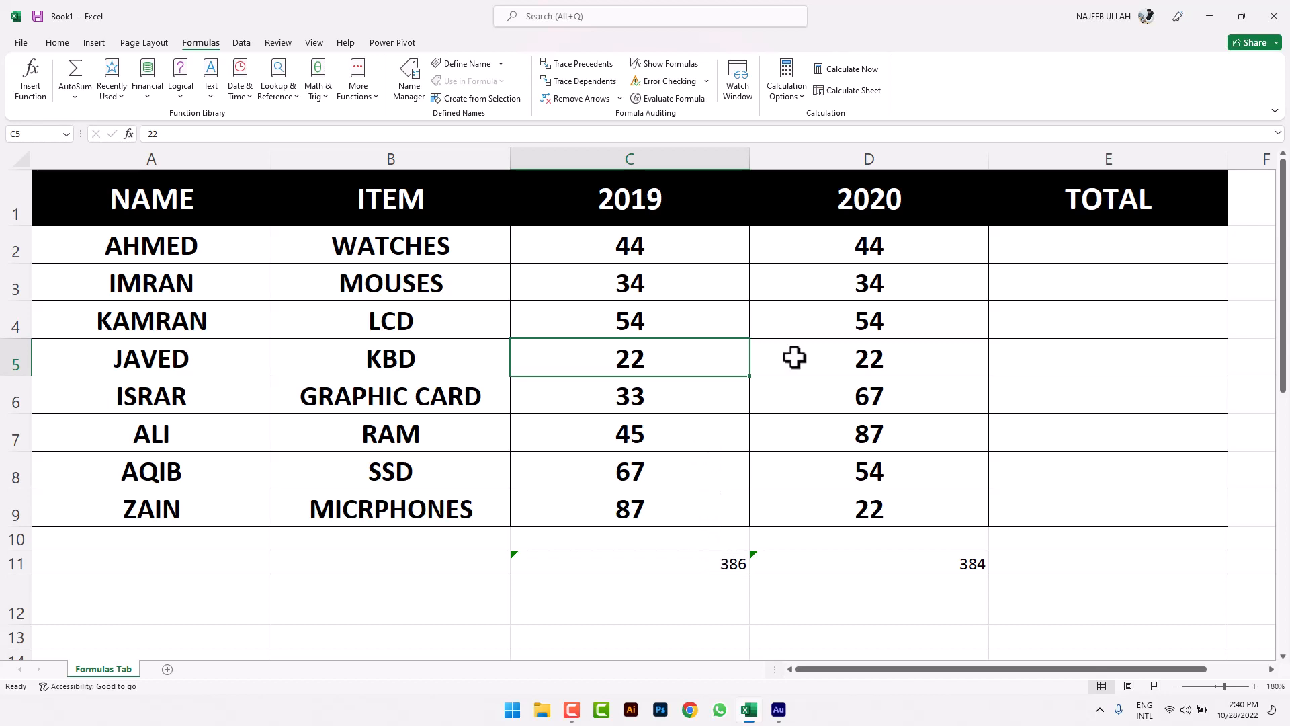
left_click(786, 107)
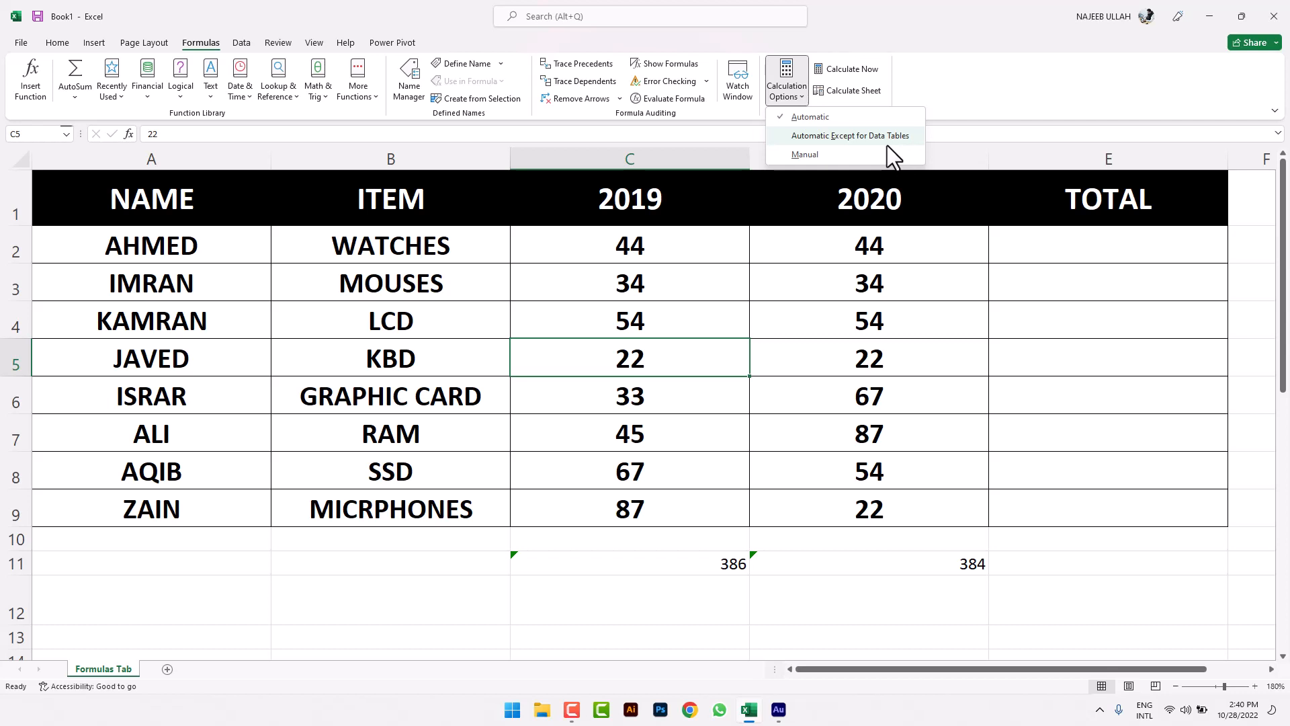
left_click(798, 154)
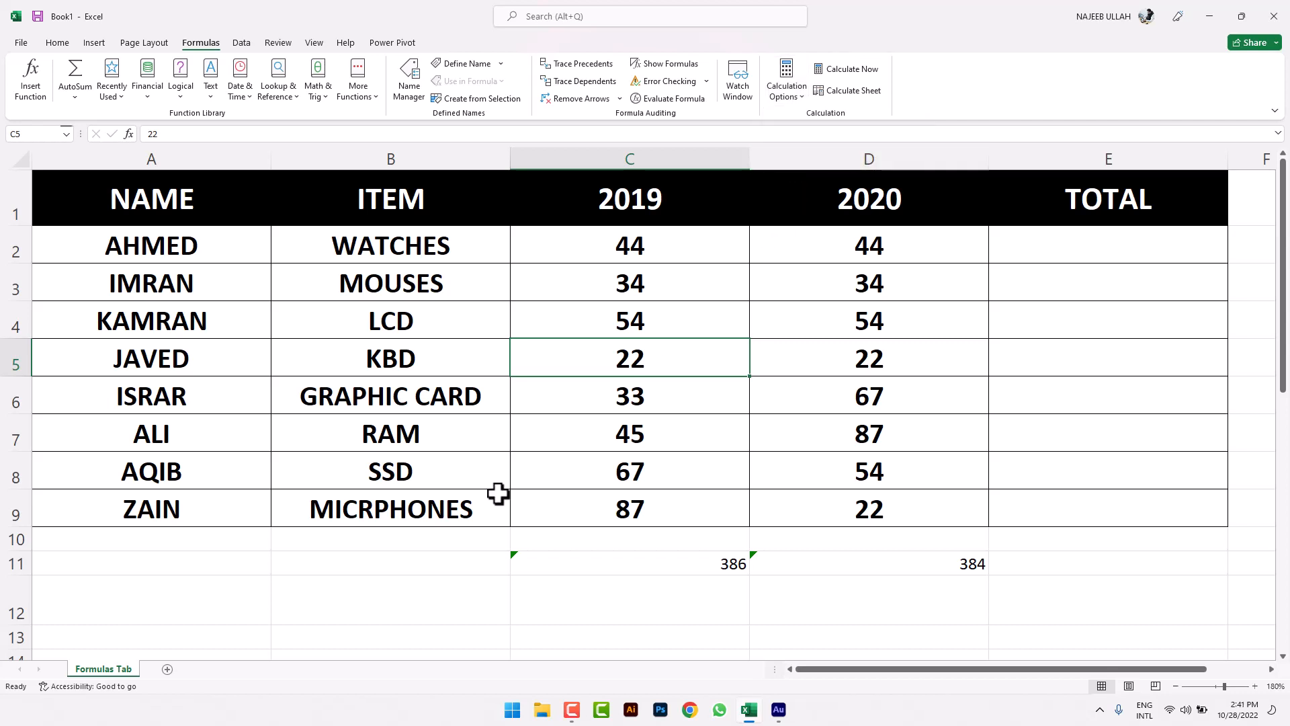
Set the 2019 value for KBD in C5 to 5674.
type("56")
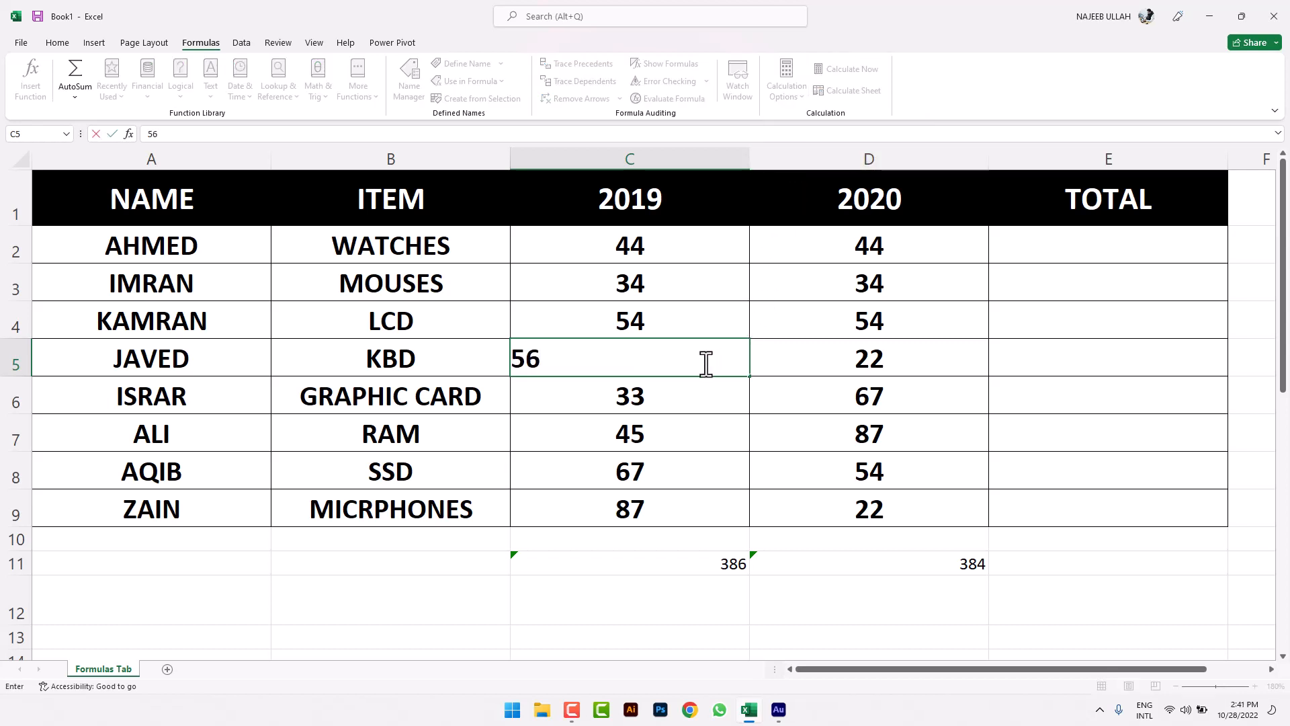
type("74")
left_click(661, 588)
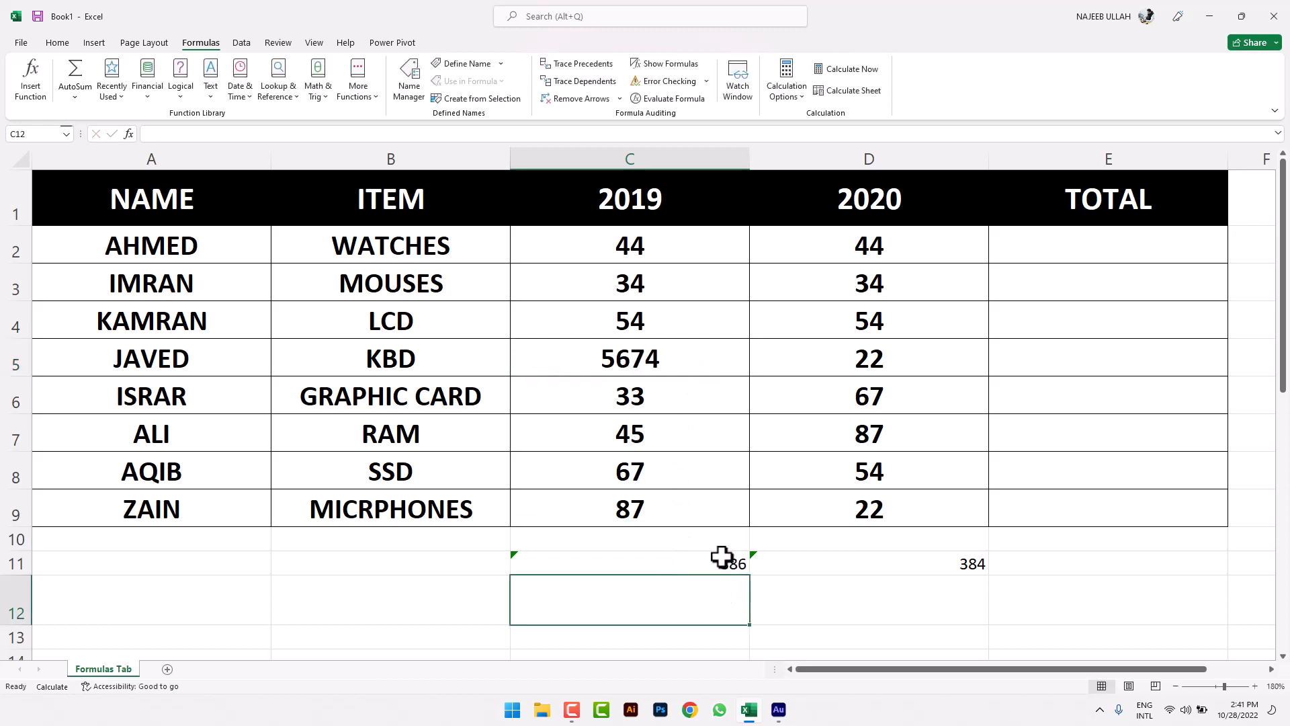
Set the 2019 value for LCD in C4 to 45 and recalculate the active sheet.
left_click(664, 332)
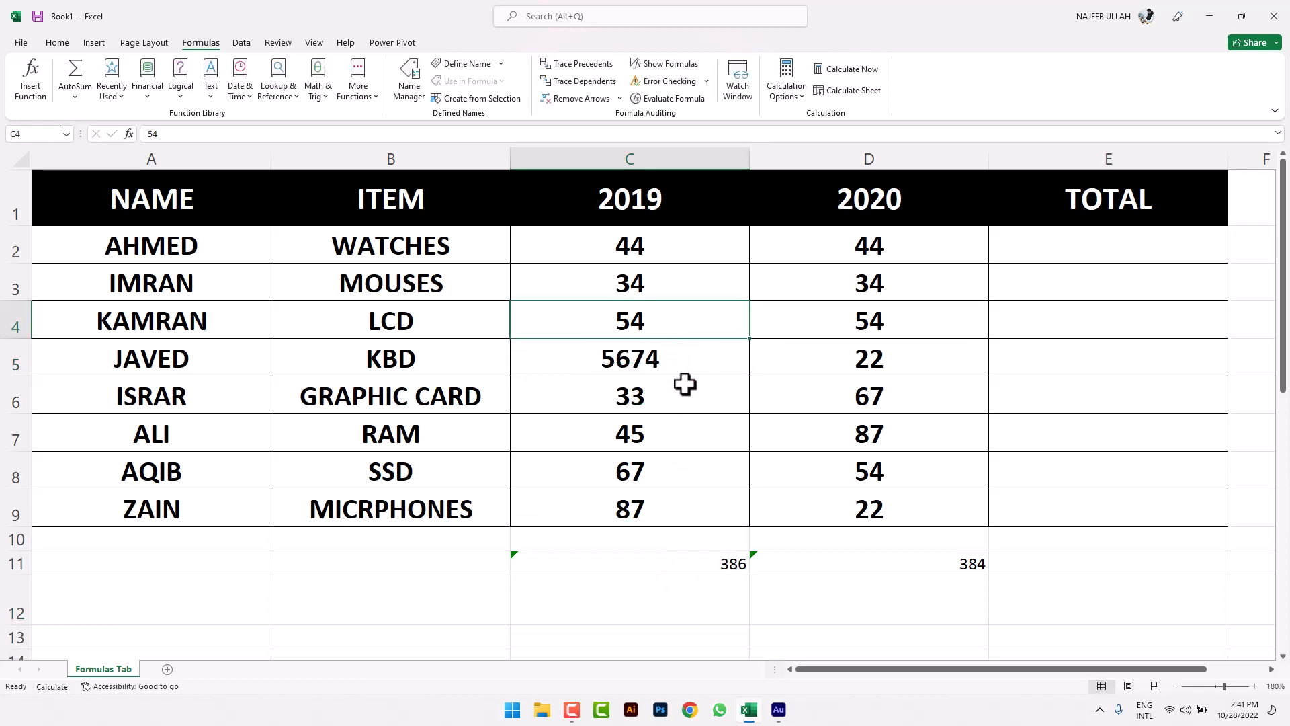
type("45")
left_click_drag(694, 547, 695, 564)
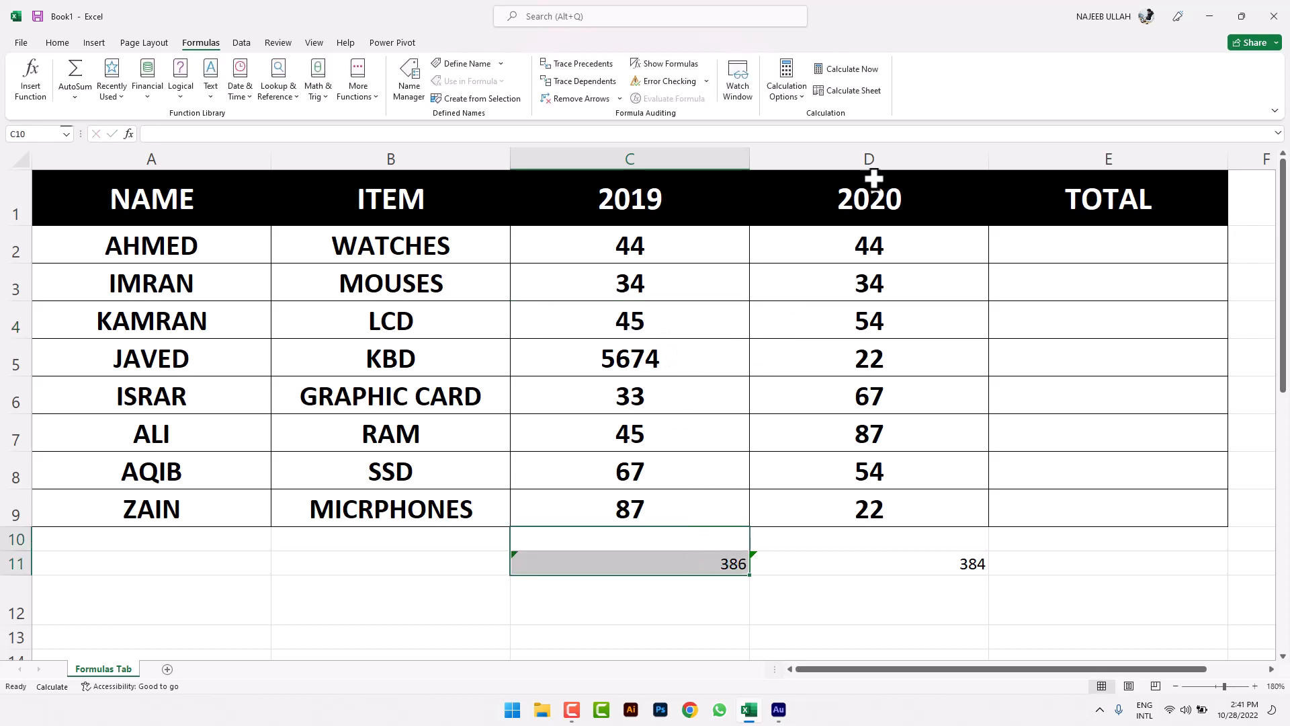
left_click(864, 95)
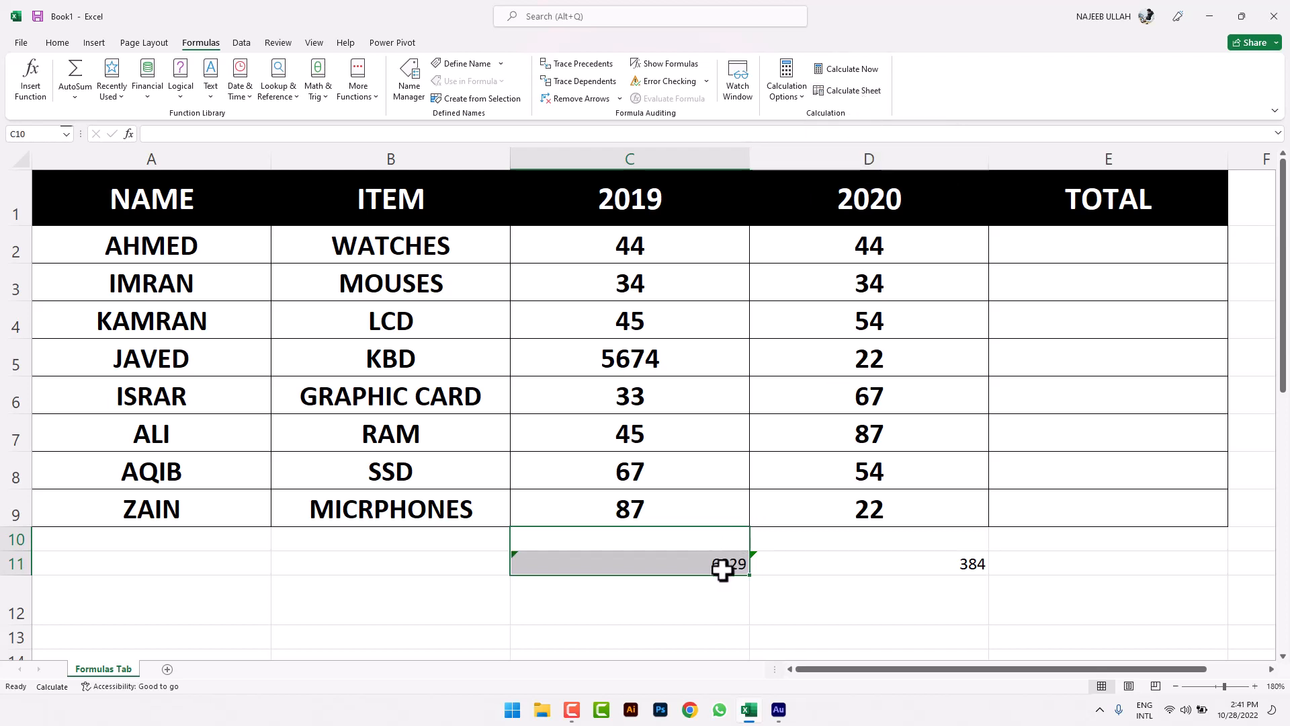
Undo the last two edits to the 2019 values and set the workbook's calculation mode to Automatic.
key("ctrl+z")
key("ctrl+z")
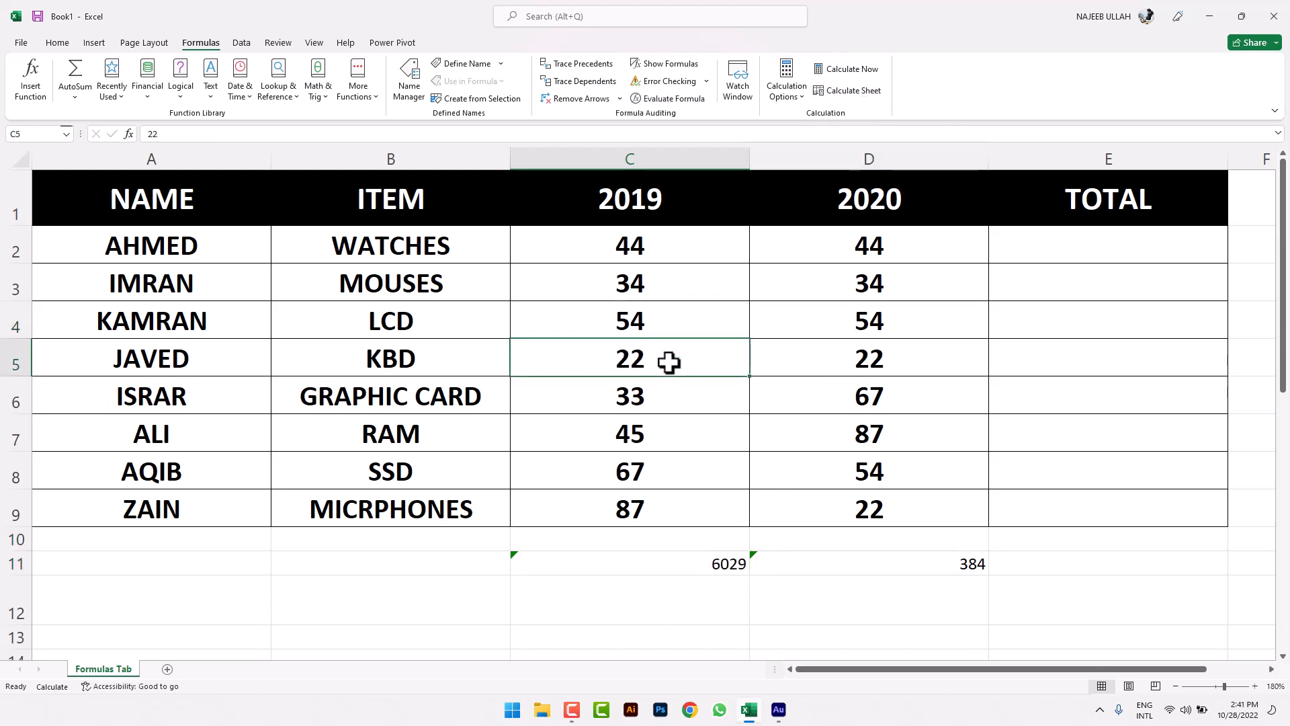
left_click(785, 101)
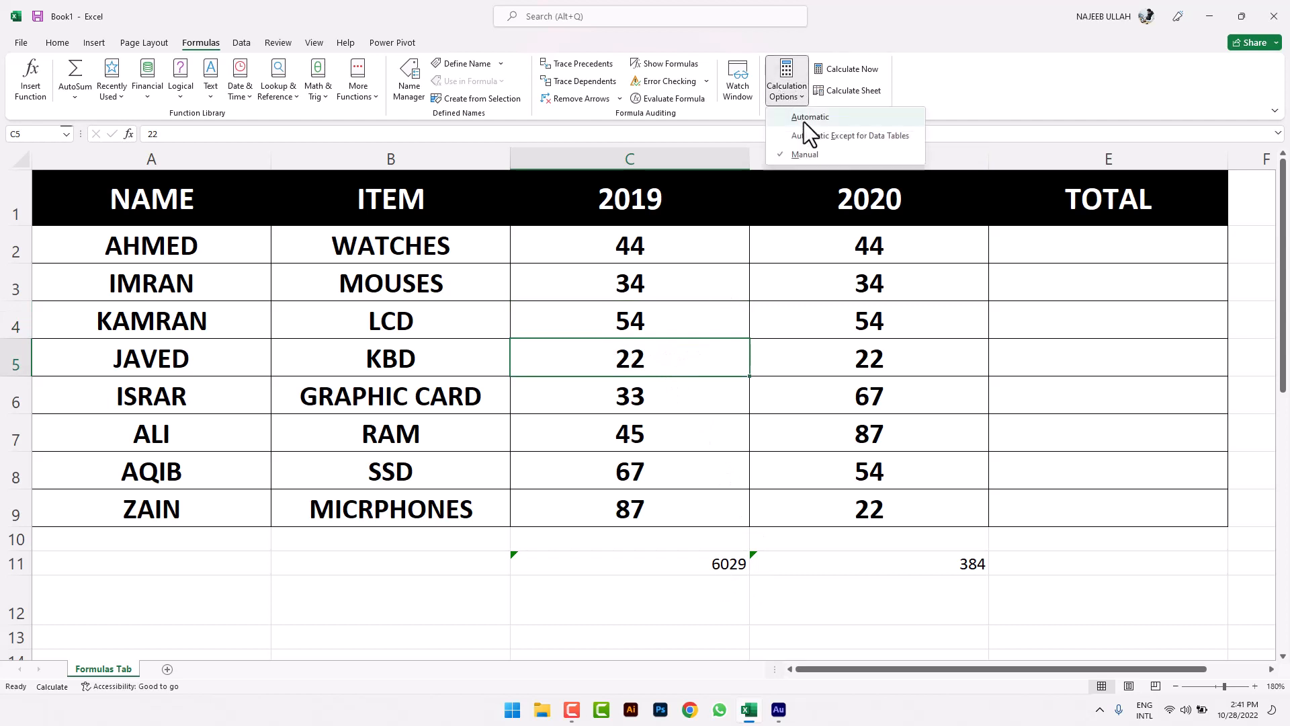
left_click(806, 120)
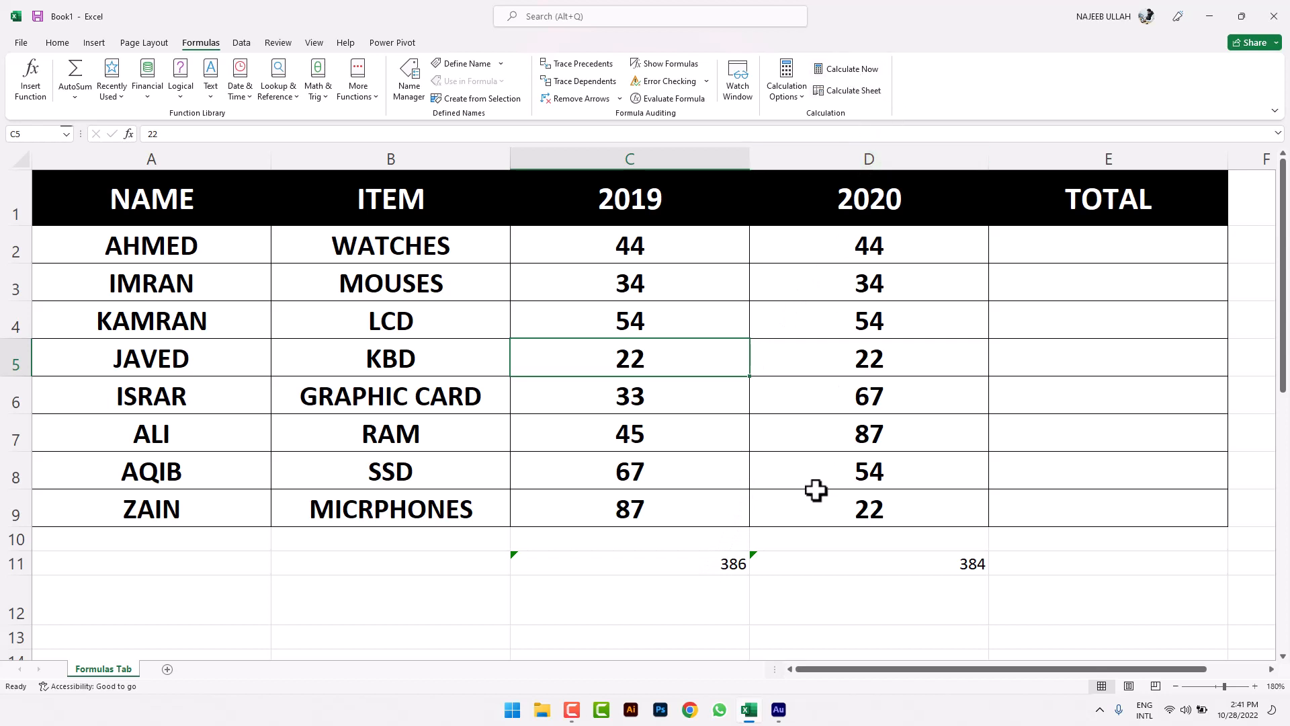
Select the 2019 sum in C11 and review the available calculation modes without changing the current one.
left_click(736, 568)
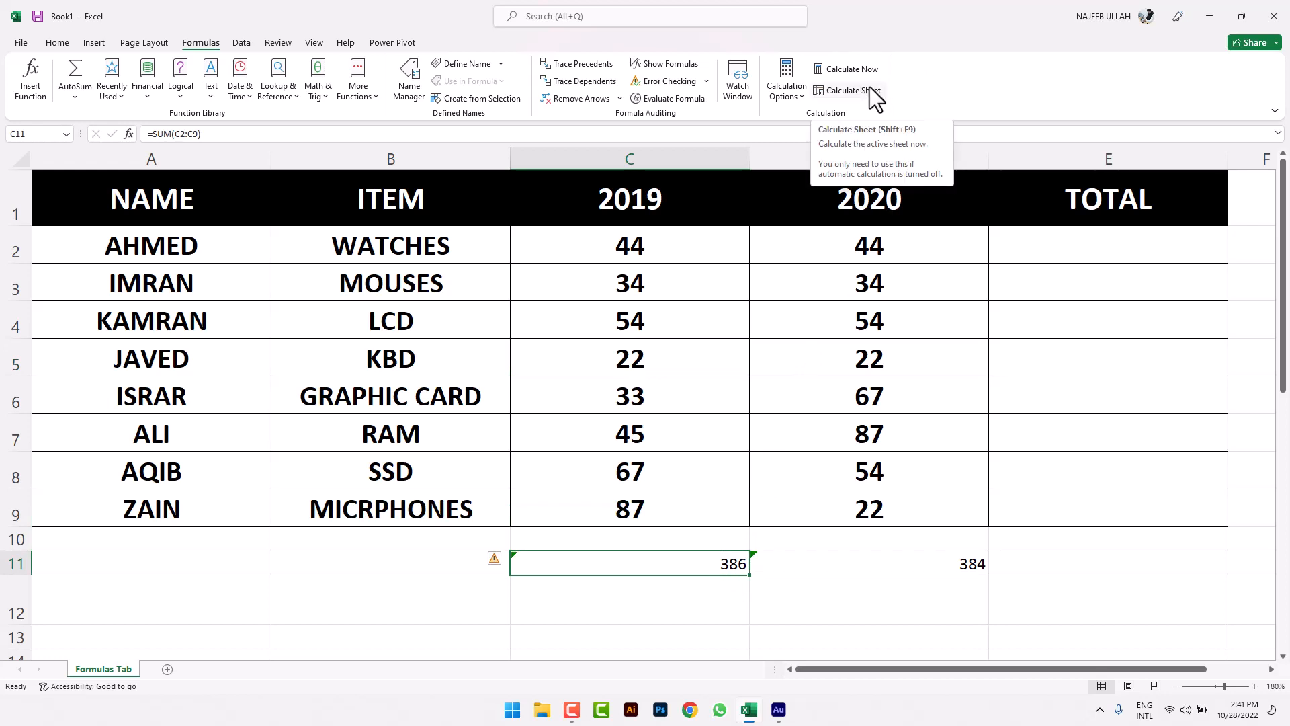
left_click(788, 102)
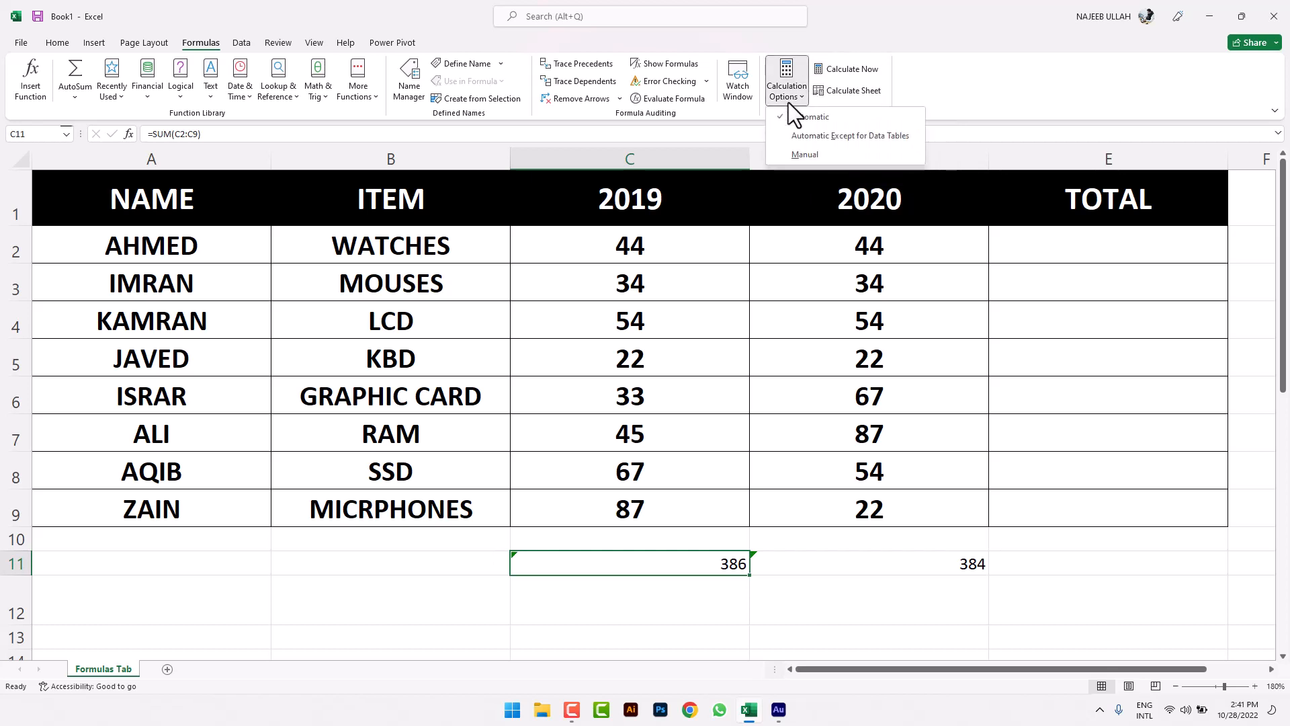
left_click(920, 99)
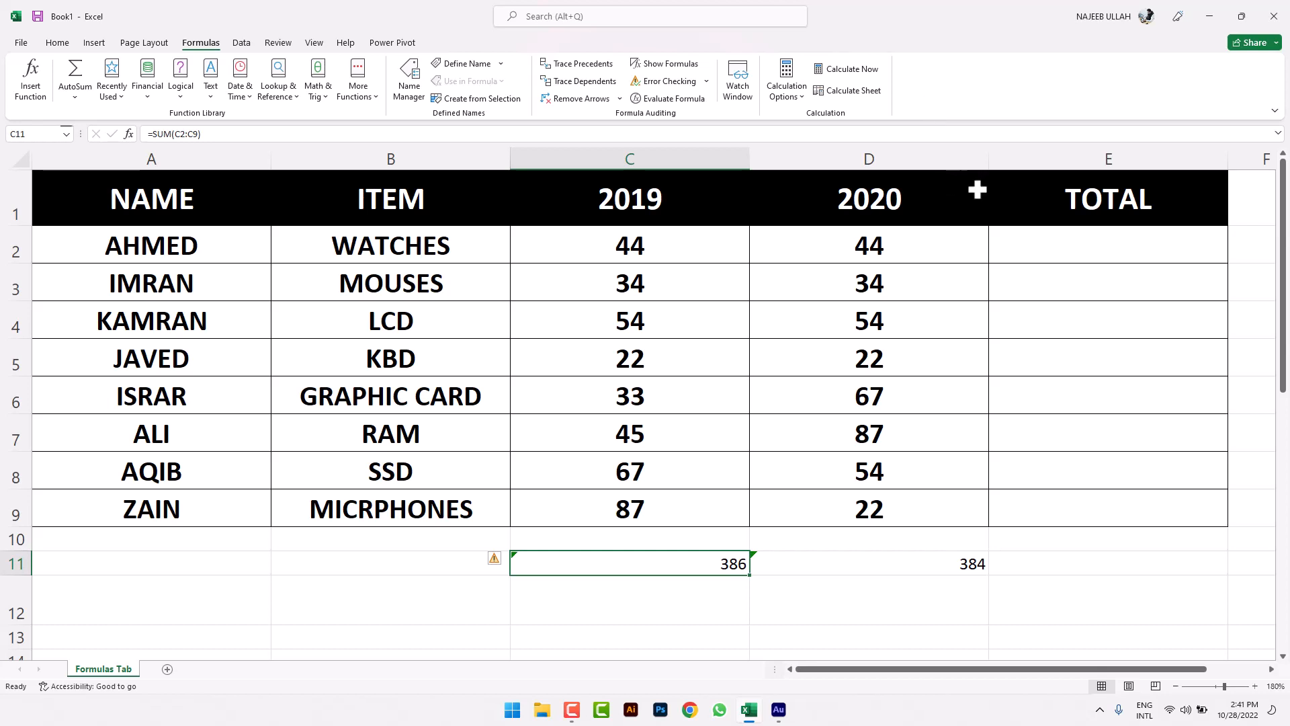
Minimize the workbook, view the Course image from the desktop in the photo viewer, and close it.
left_click(1209, 16)
double_click(23, 524)
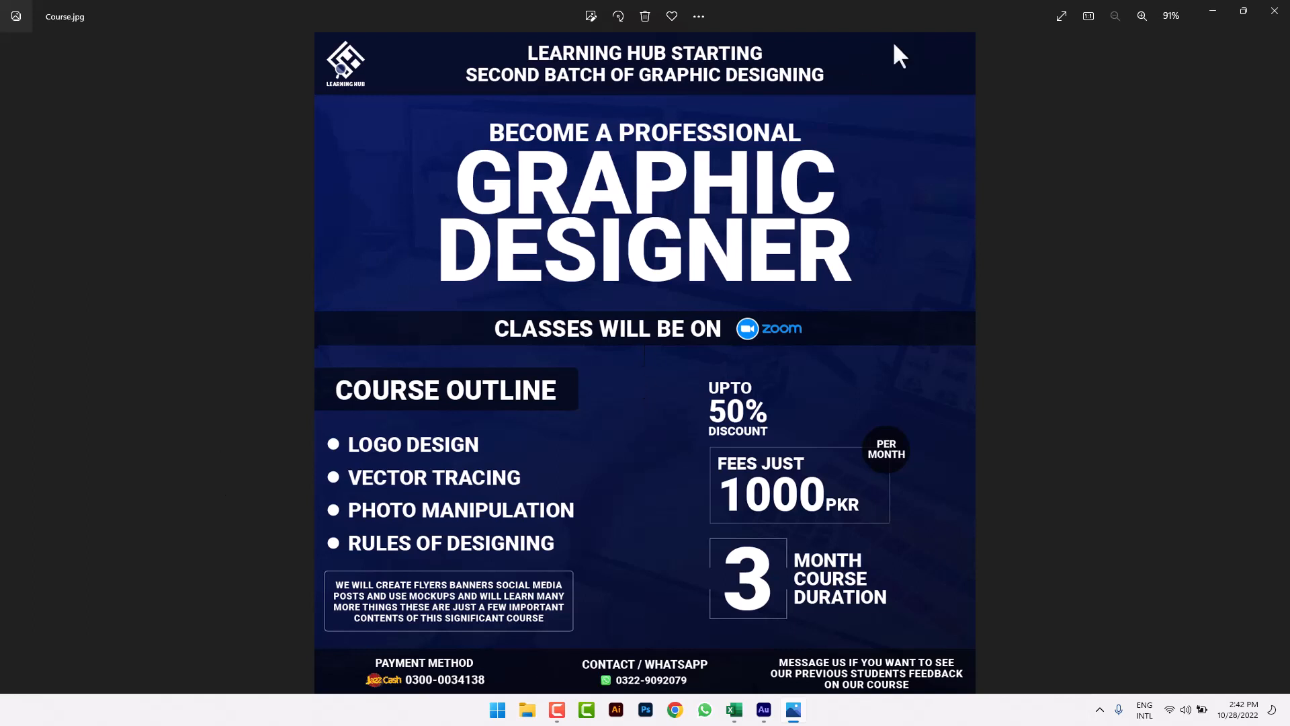
left_click(1274, 11)
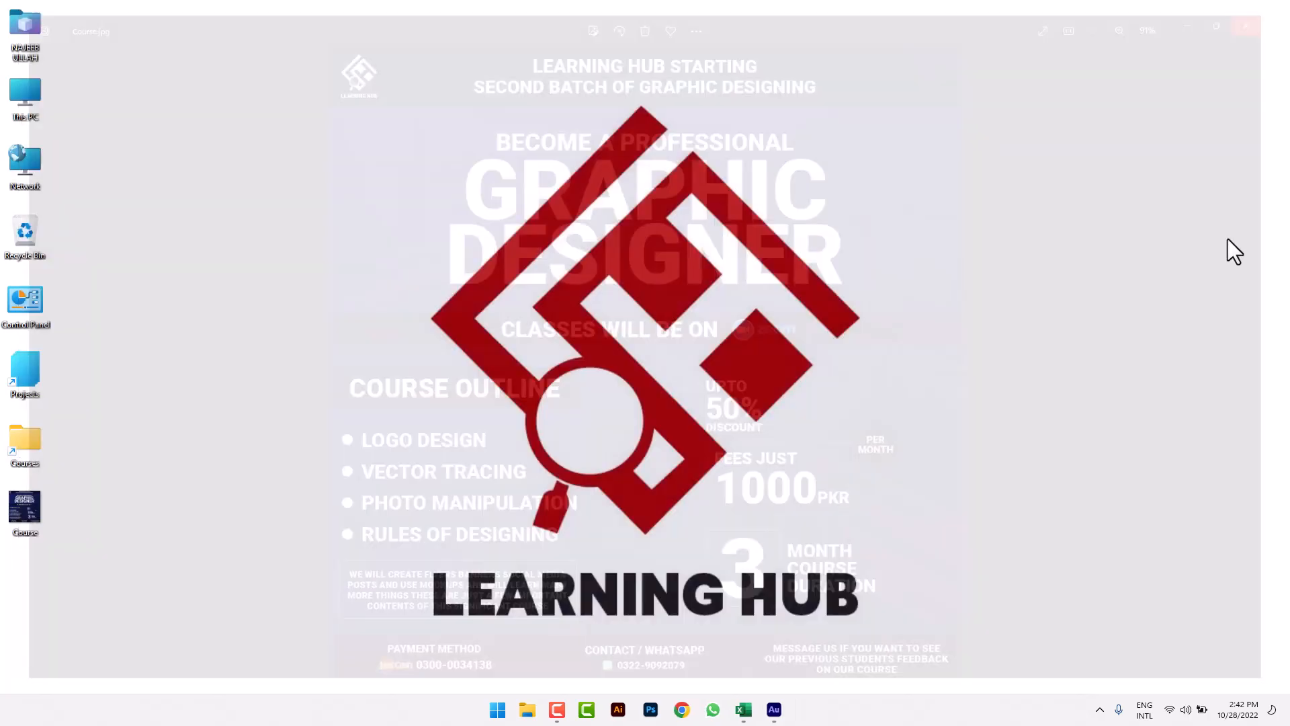